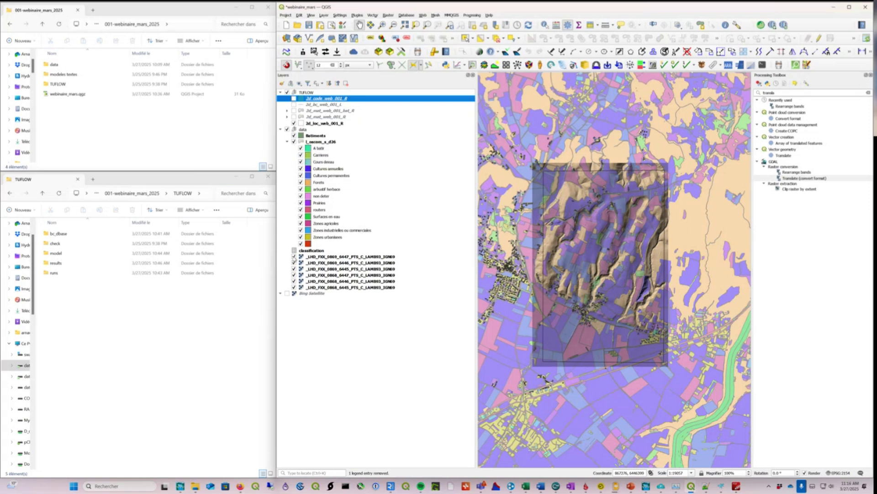
- Hide the Batiments and land-use layers in the data group so the hillshaded terrain shows alone within the model extent
click(294, 135)
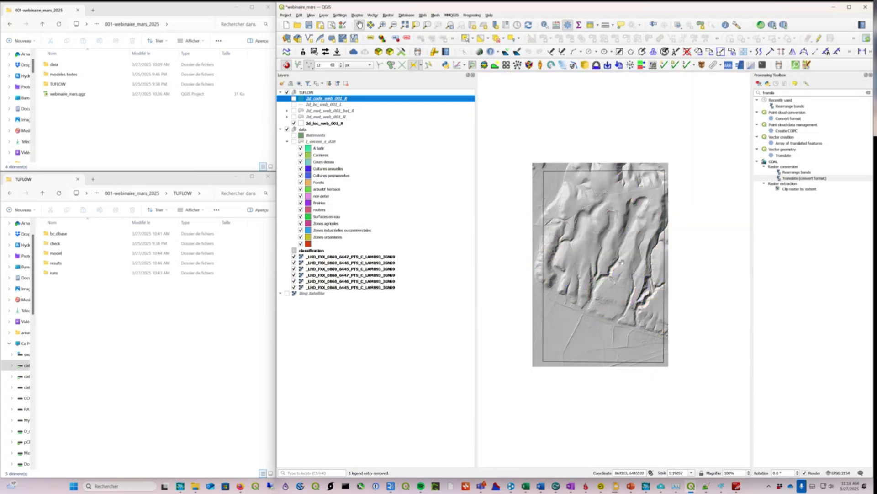
scroll(587, 243, up, 1)
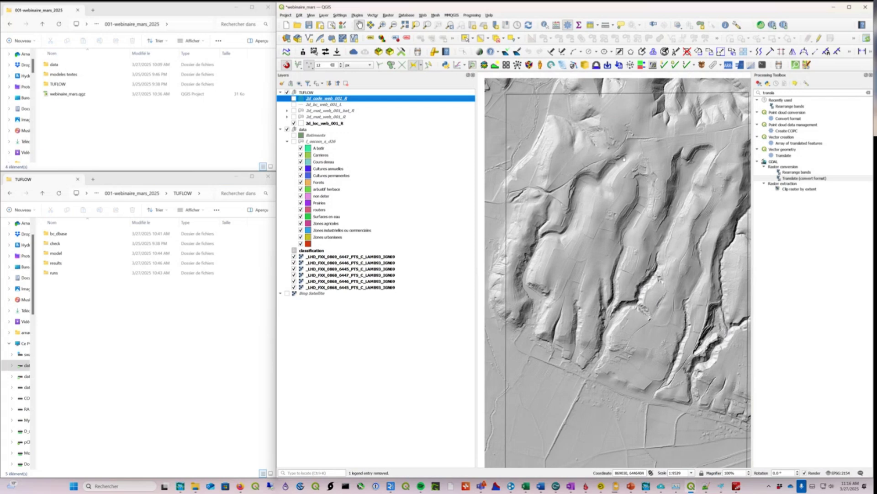
drag(609, 259, 586, 244)
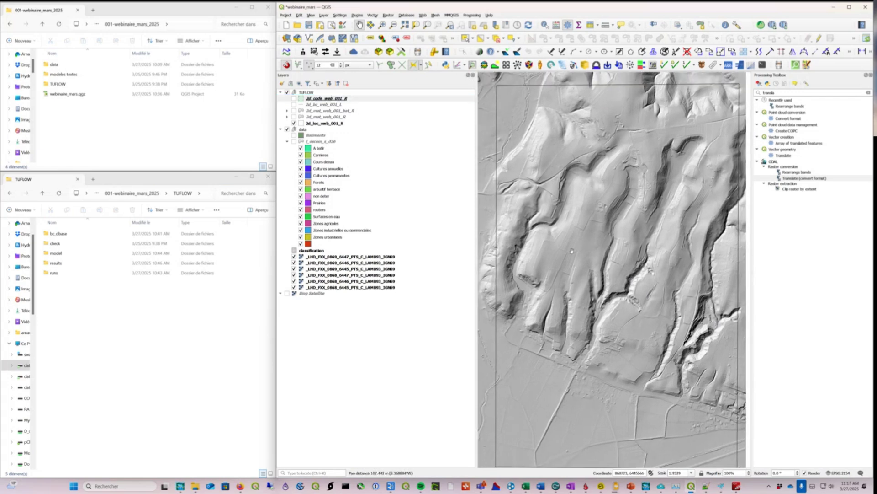
- Highlight the six _LHD_FXX terrain tiles in the layer list and examine the relief they cover on the map
click(320, 257)
shift+click(320, 287)
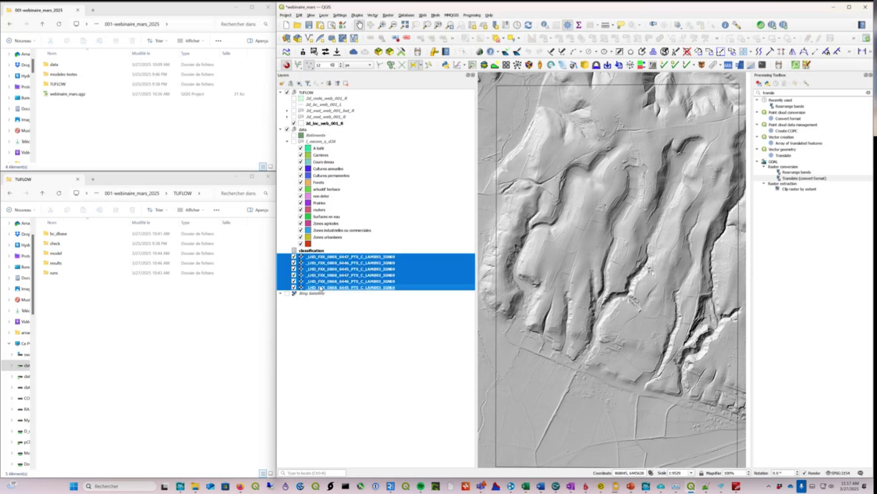
click(360, 340)
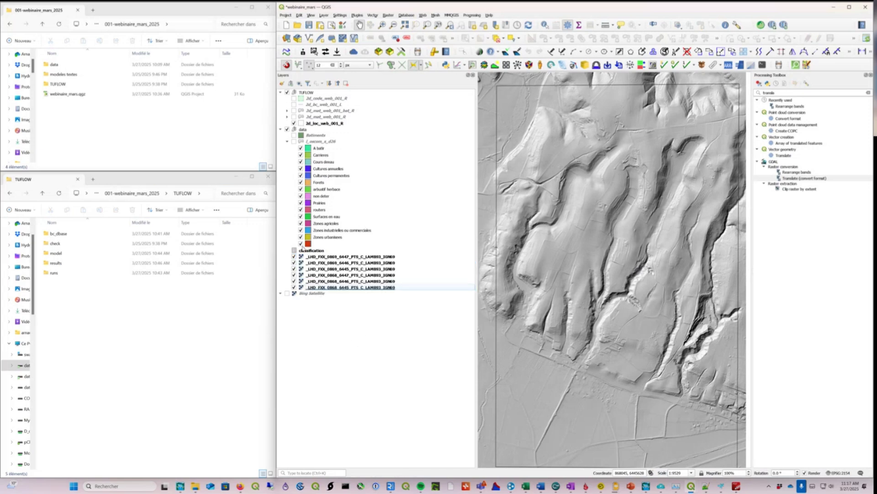
click(314, 252)
mouse_move(636, 186)
mouse_down()
mouse_move(613, 171)
mouse_move(620, 185)
mouse_up()
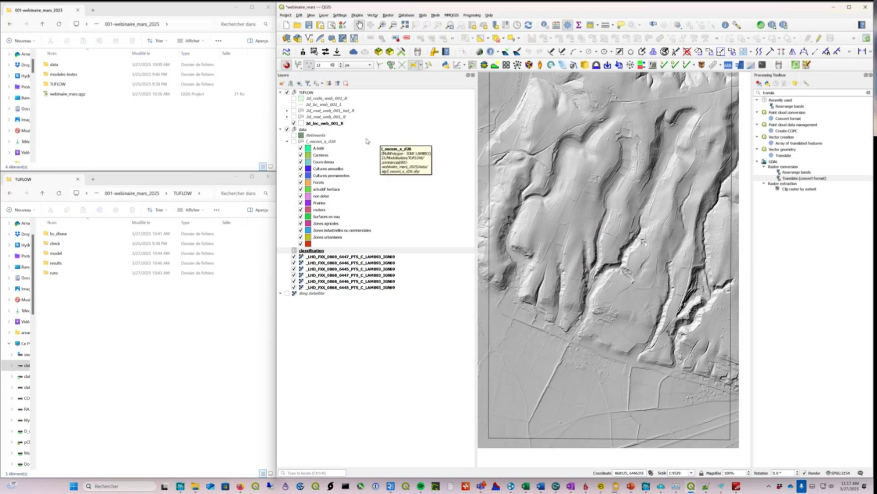
drag(581, 143, 577, 158)
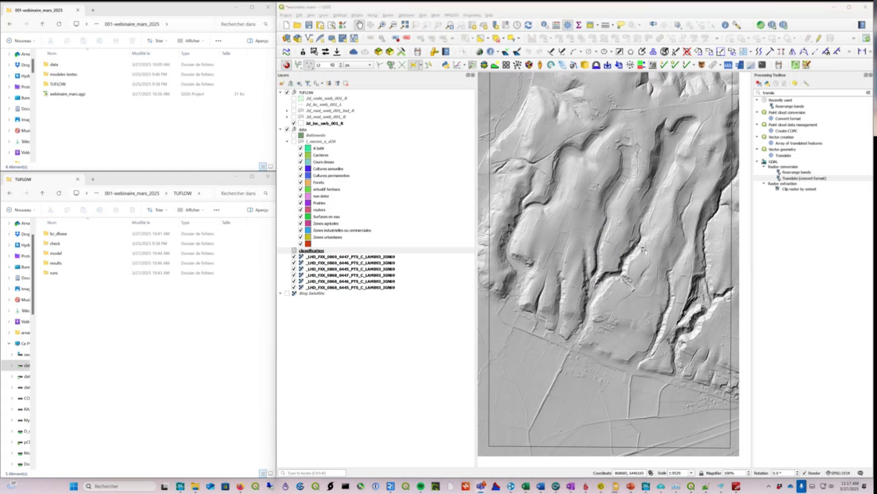
- Check the pixel size and coordinate reference system in the properties of the _LHD_FXX_0869_6447 terrain tile
right_click(315, 257)
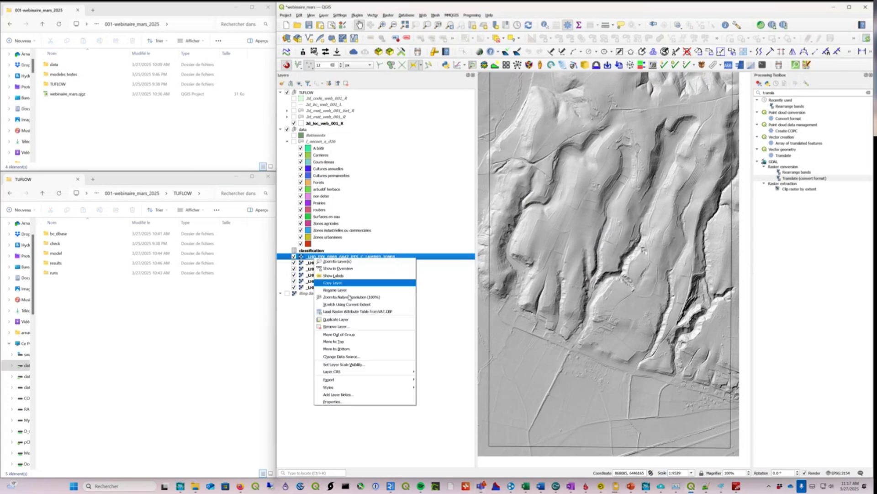
click(347, 402)
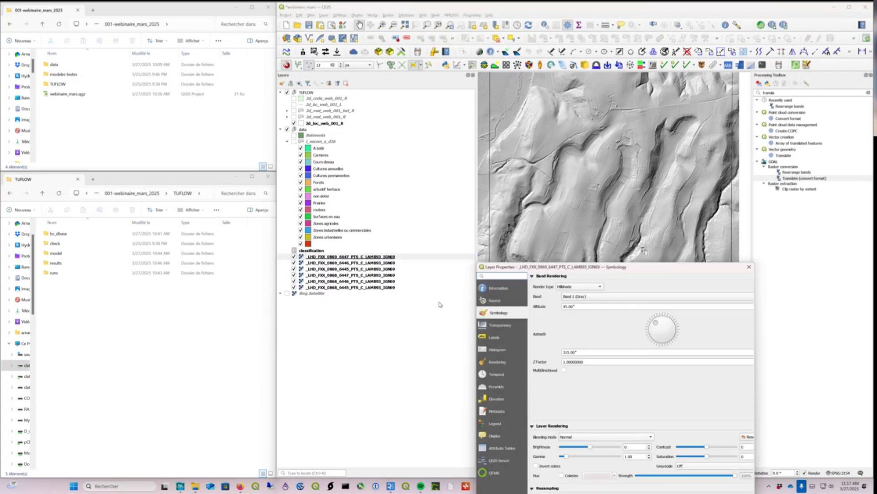
drag(586, 271, 479, 73)
click(393, 90)
scroll(497, 218, down, 3)
scroll(497, 218, down, 2)
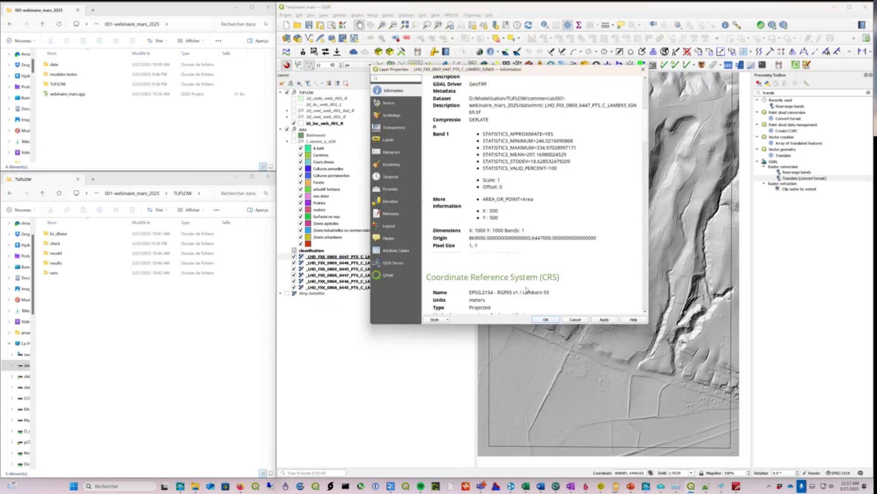
click(576, 319)
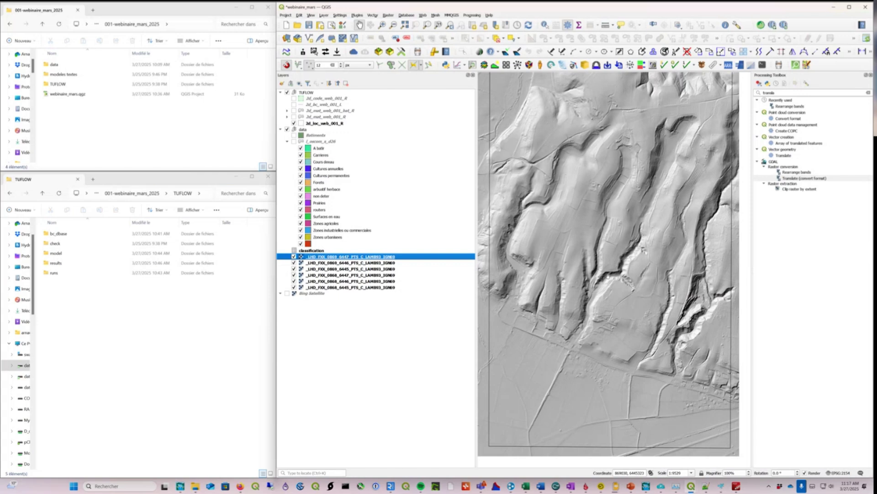
- Show the land-use layer over the hillshaded terrain again
drag(583, 197, 580, 201)
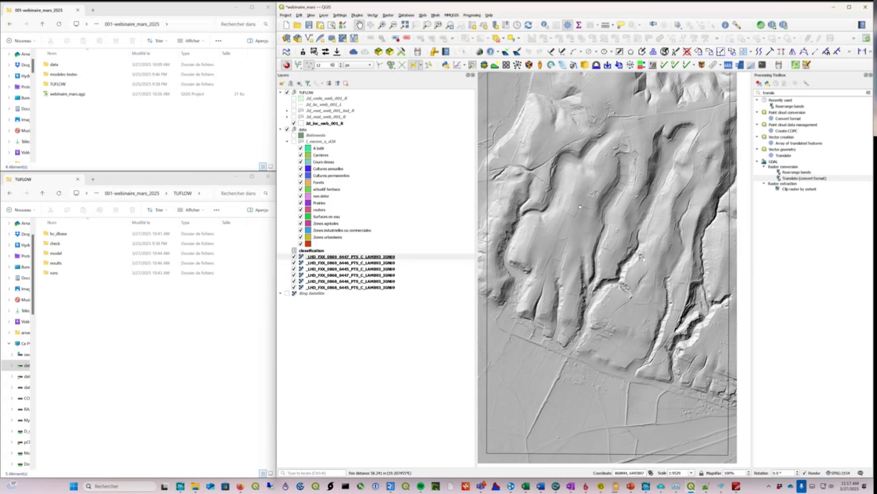
mouse_move(571, 127)
mouse_down()
mouse_move(571, 134)
mouse_move(585, 136)
mouse_up()
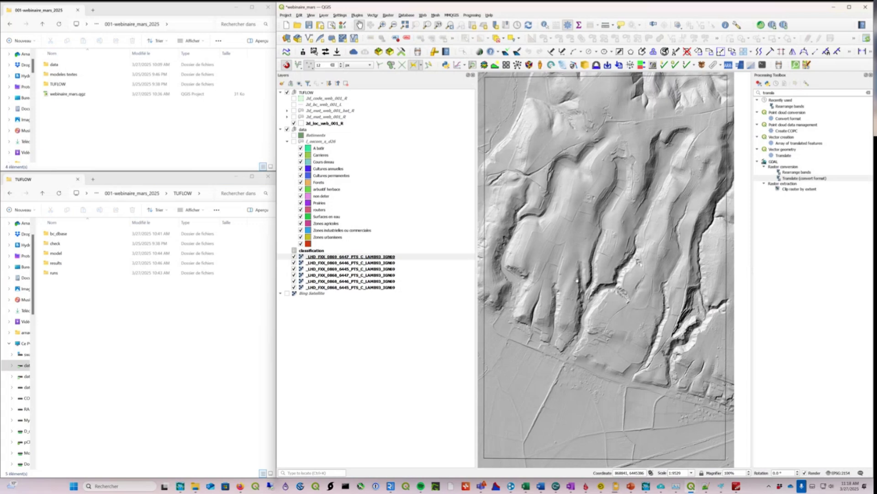
drag(581, 262, 578, 260)
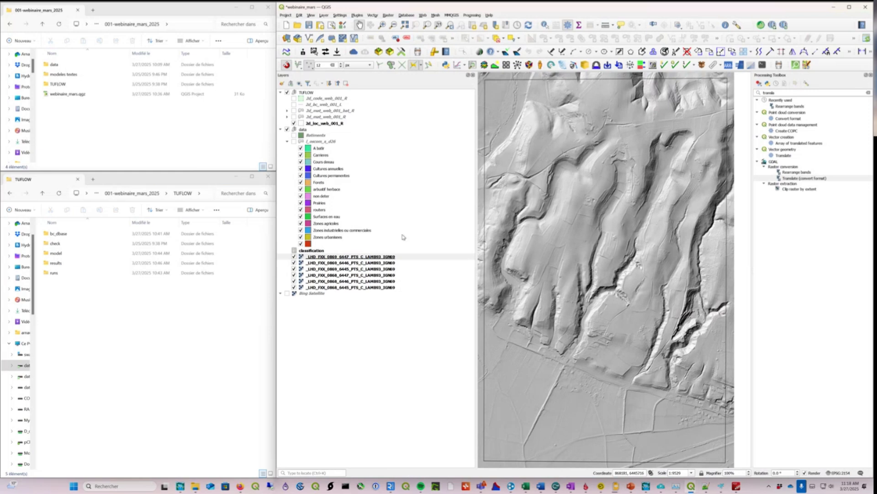
click(294, 143)
click(294, 142)
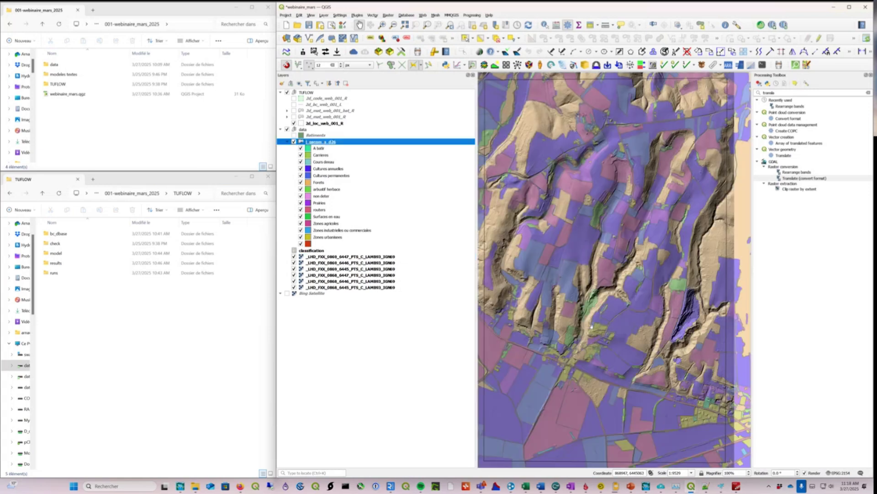
- Examine the land-use polygons over the terrain around the village at the foot of the valley
scroll(592, 326, up, 2)
drag(653, 270, 653, 250)
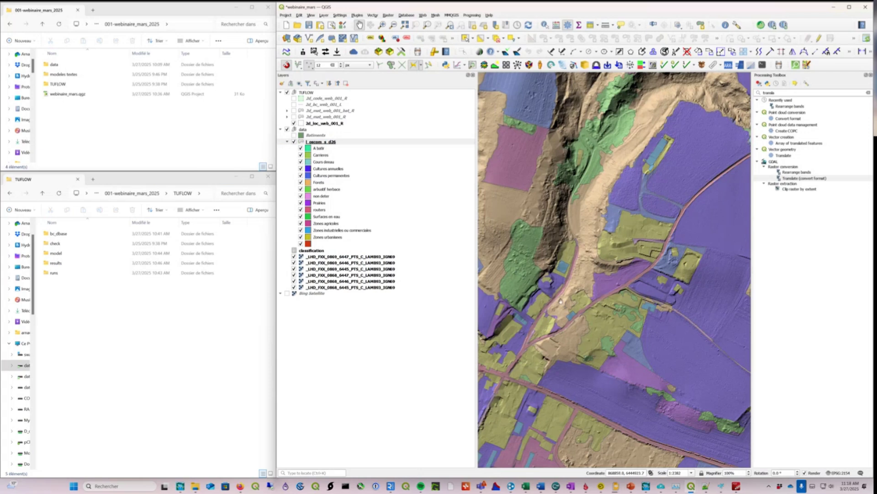
scroll(561, 300, down, 1)
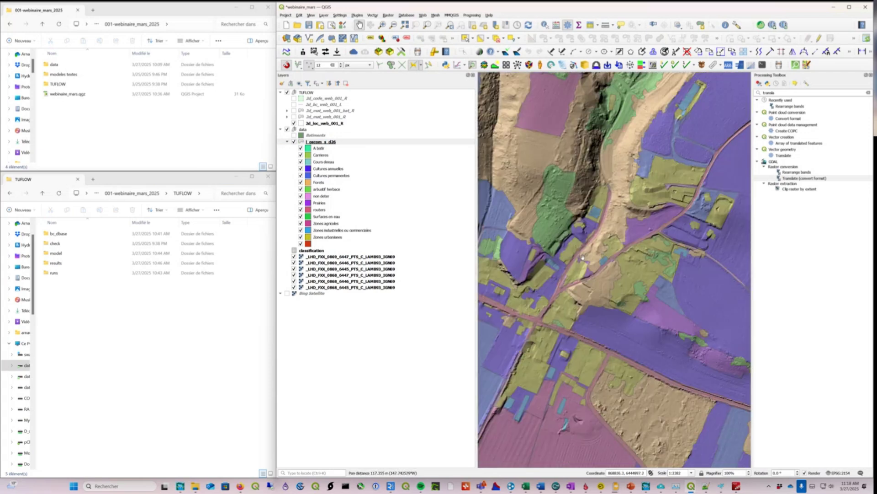
drag(561, 300, 576, 366)
drag(616, 207, 605, 277)
scroll(593, 261, down, 1)
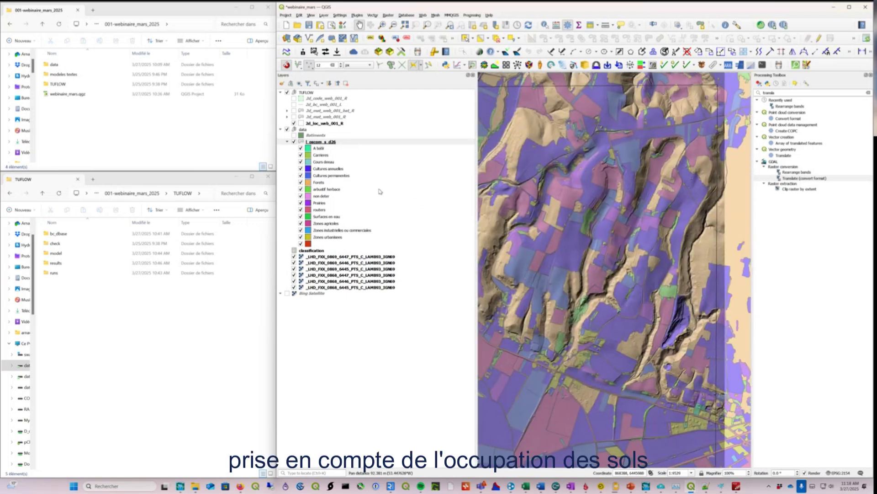
- Collapse the land-use layer's legend categories in the layer list
click(287, 142)
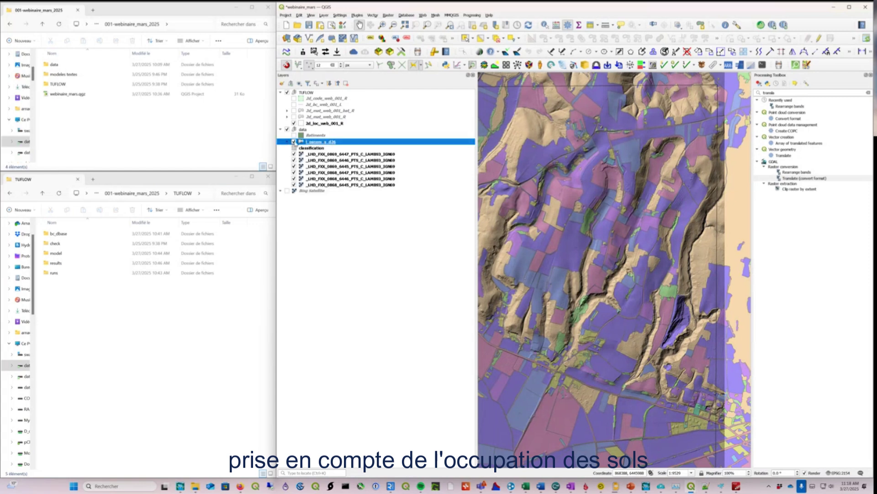
click(159, 346)
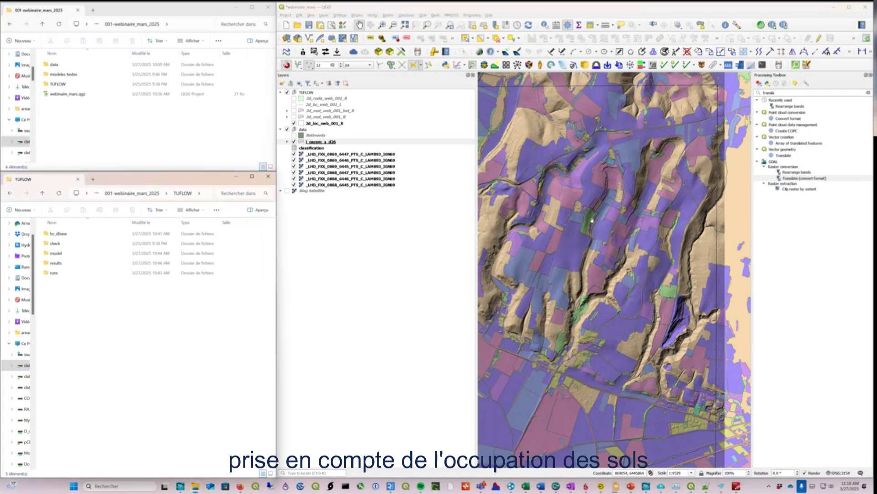
drag(592, 221, 611, 242)
drag(595, 203, 593, 196)
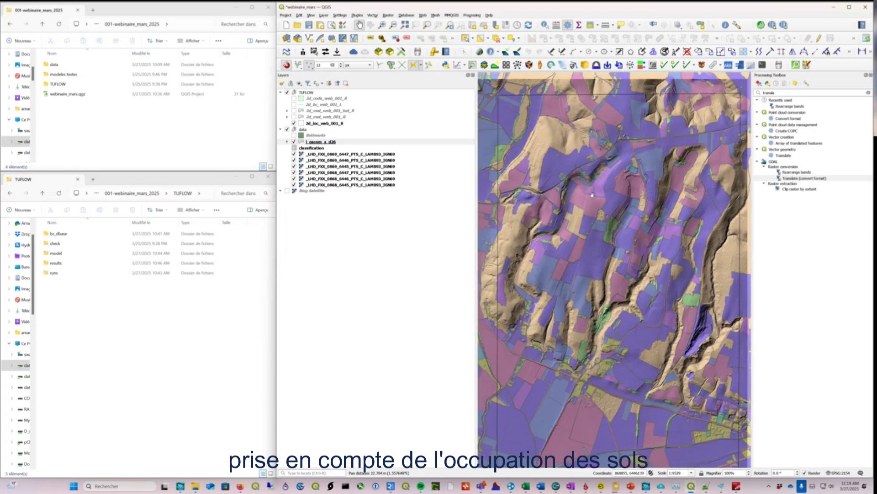
- Switch to the TUFLOW folder window in File Explorer, move it over the map project, widen it and review the subfolders bc_dbase to runs
click(190, 180)
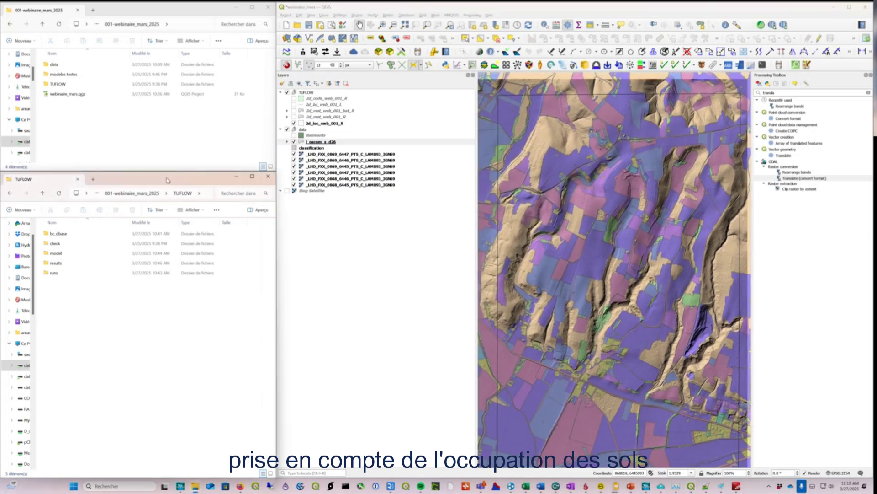
drag(190, 180, 392, 196)
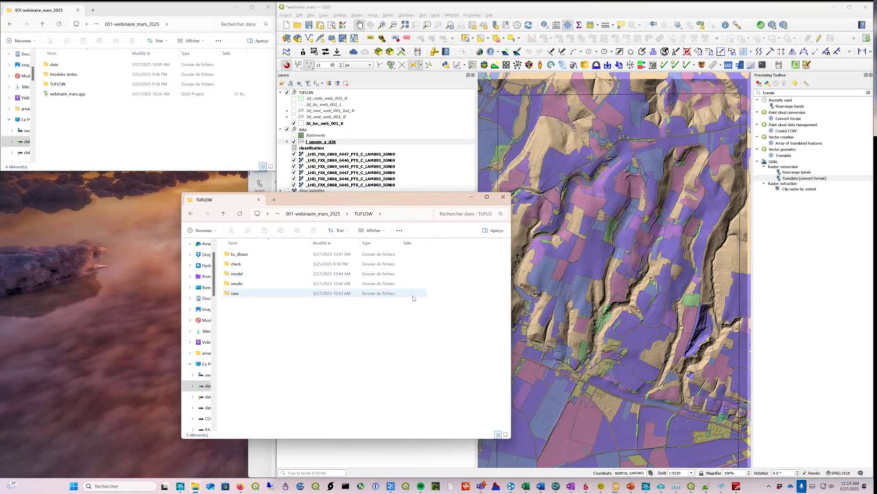
drag(511, 280, 549, 279)
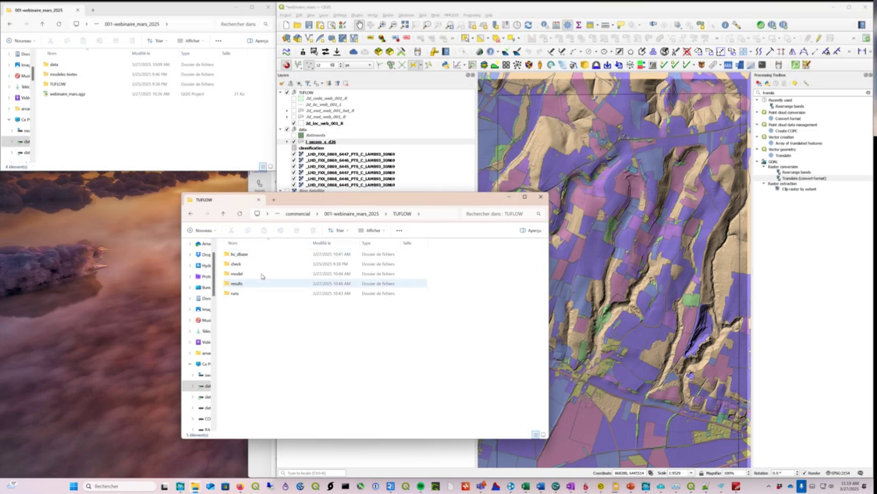
click(232, 255)
shift+click(235, 292)
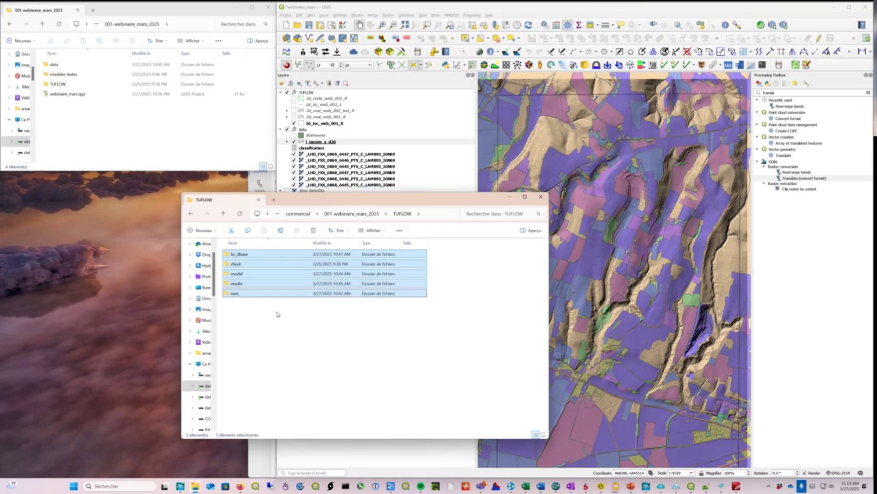
click(281, 320)
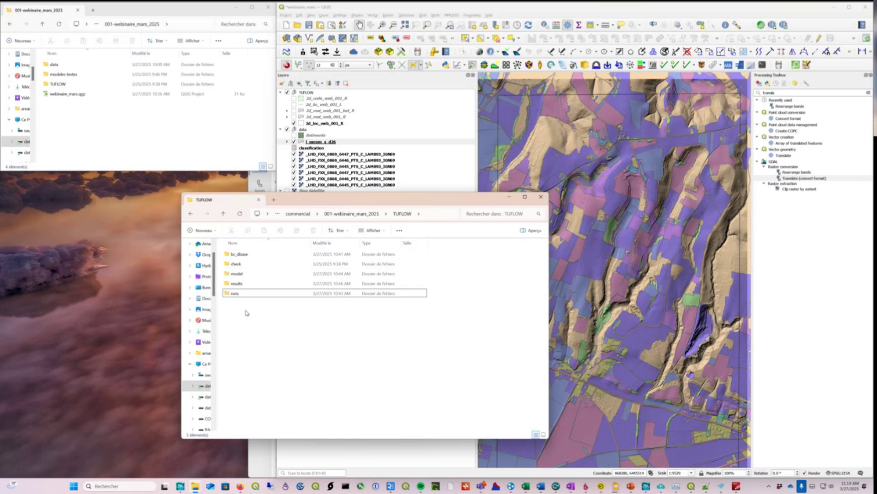
drag(554, 253, 630, 253)
drag(312, 242, 289, 243)
- Open the runs folder, widen the folder tree and select the webinaire_001.tcf control file
click(232, 293)
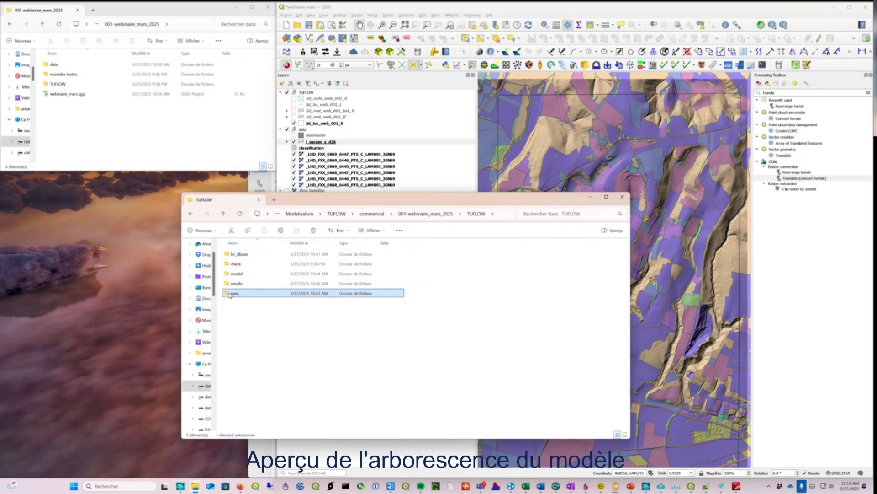
double_click(230, 293)
drag(329, 264, 259, 265)
click(288, 295)
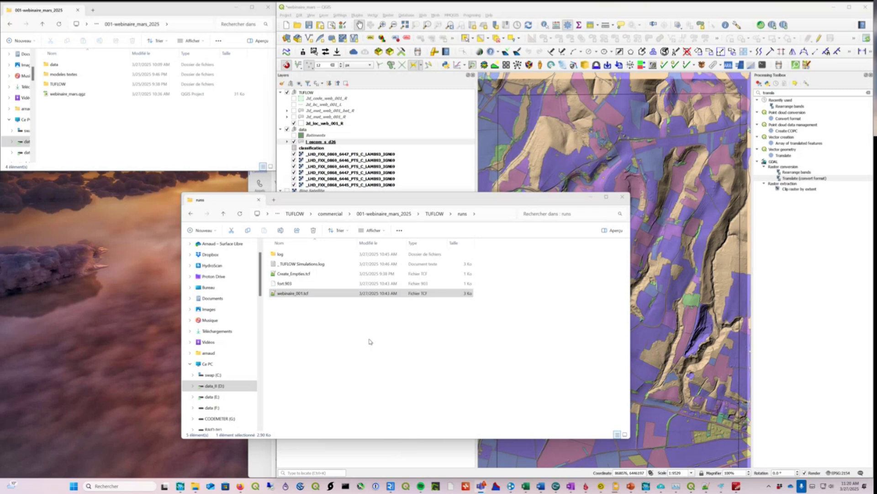
- Return to the TUFLOW folder and reopen its runs subfolder to review the simulation files
click(435, 214)
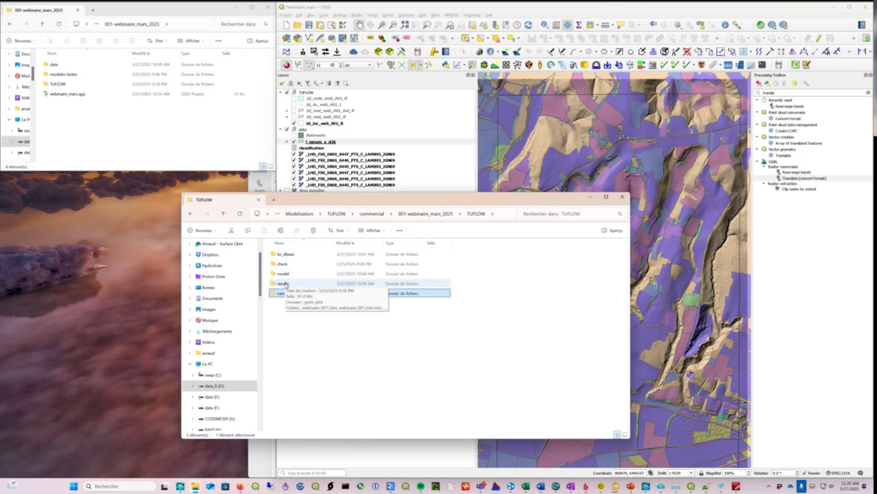
click(294, 331)
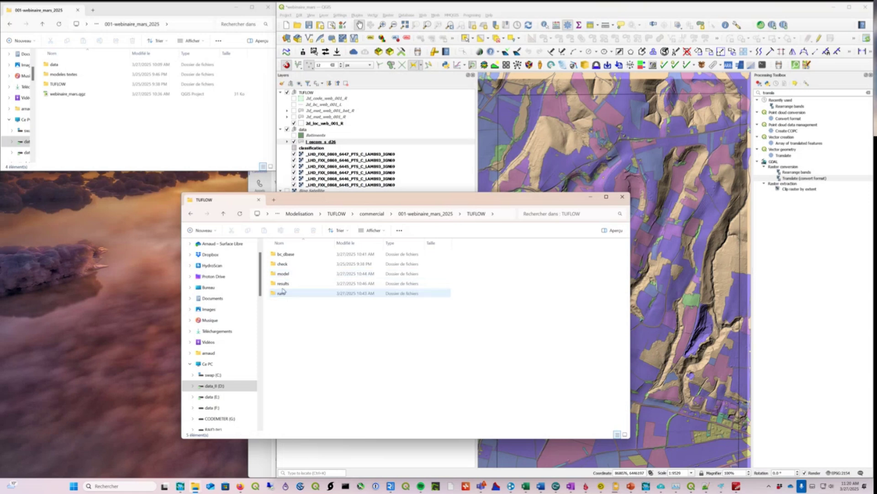
double_click(283, 291)
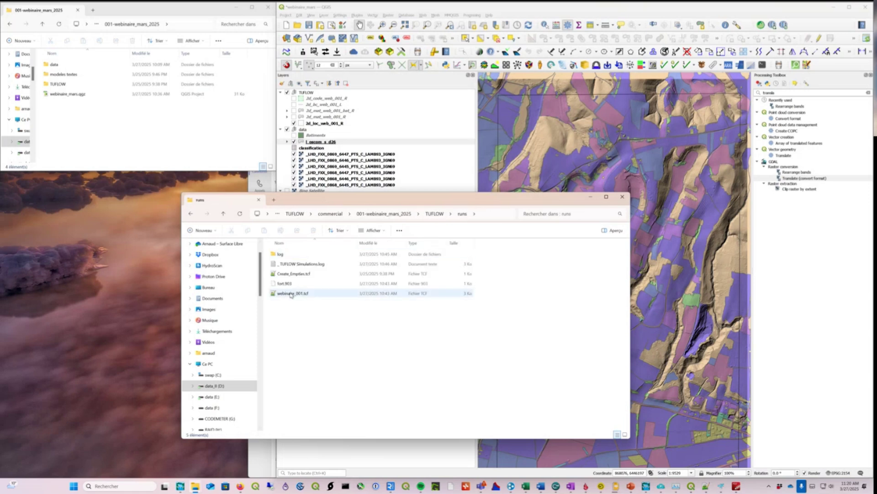
- Go back to the TUFLOW folder, open its model subfolder and point out the webinaire_001 control files
click(435, 215)
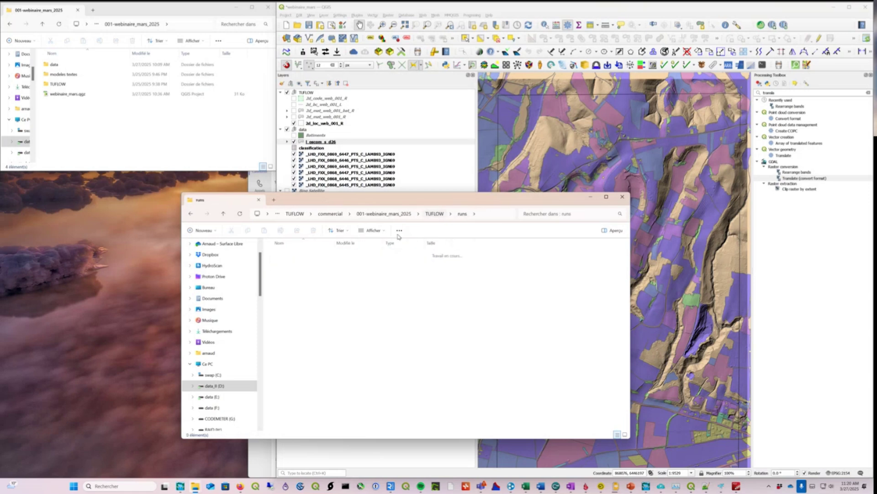
double_click(284, 274)
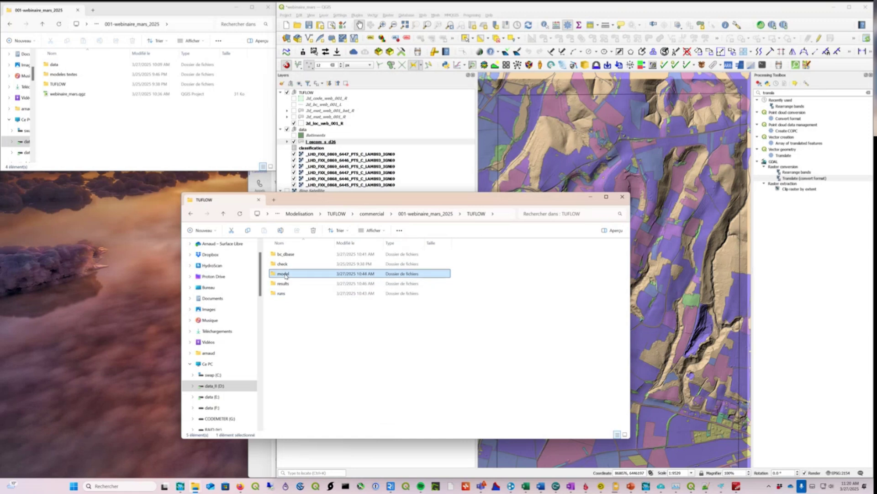
drag(317, 345, 271, 299)
click(303, 354)
- Open the gis subfolder of model and look through the 2d_bc, 2d_mat and projection layer files
double_click(278, 254)
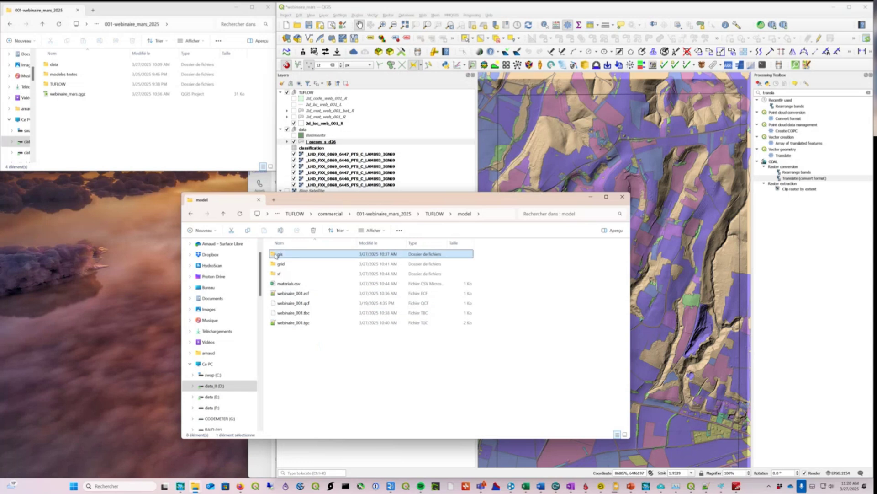
scroll(329, 358, down, 4)
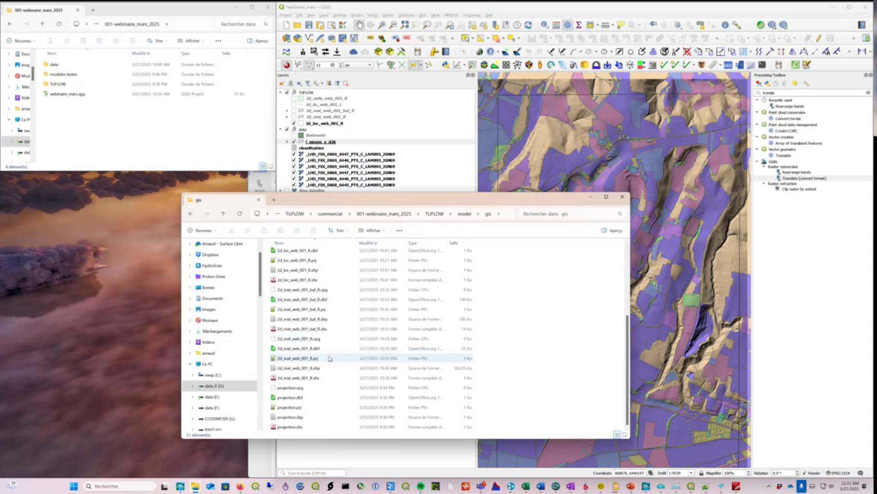
- Widen the gis folder window, adjust its name column and look through the GIS layer files
scroll(329, 358, up, 4)
drag(633, 264, 772, 264)
drag(366, 242, 394, 243)
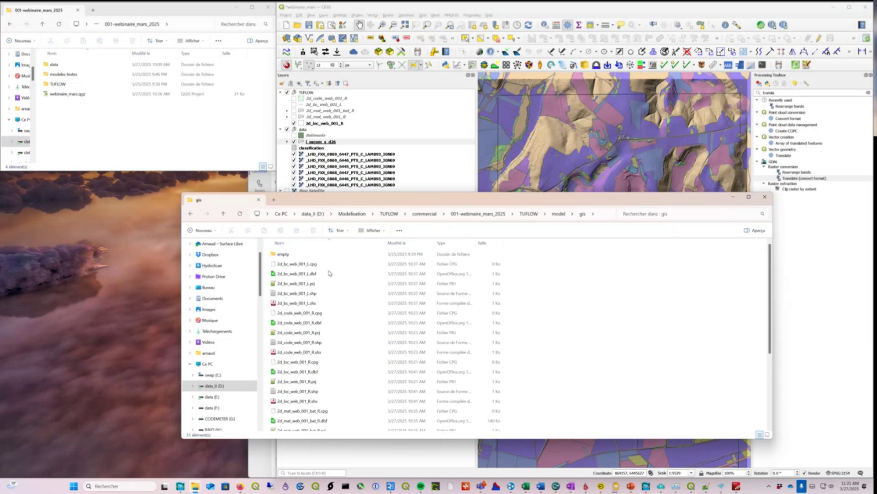
scroll(330, 275, down, 4)
scroll(334, 317, up, 4)
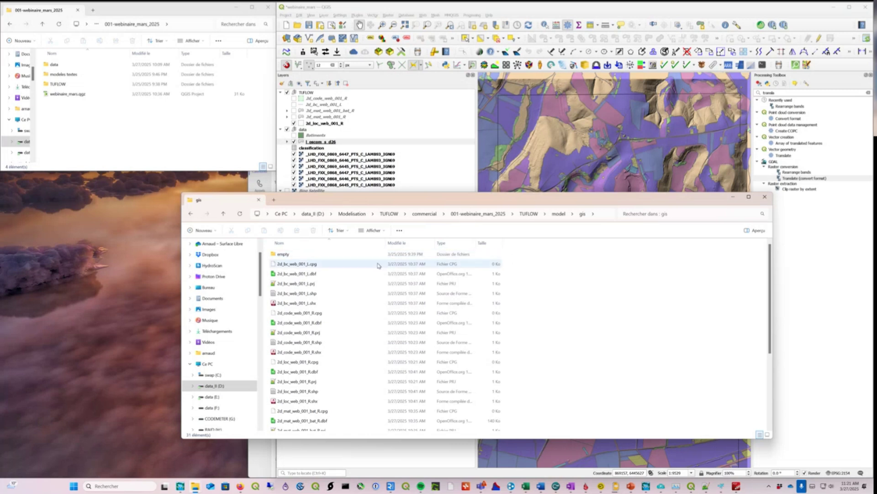
drag(386, 243, 366, 255)
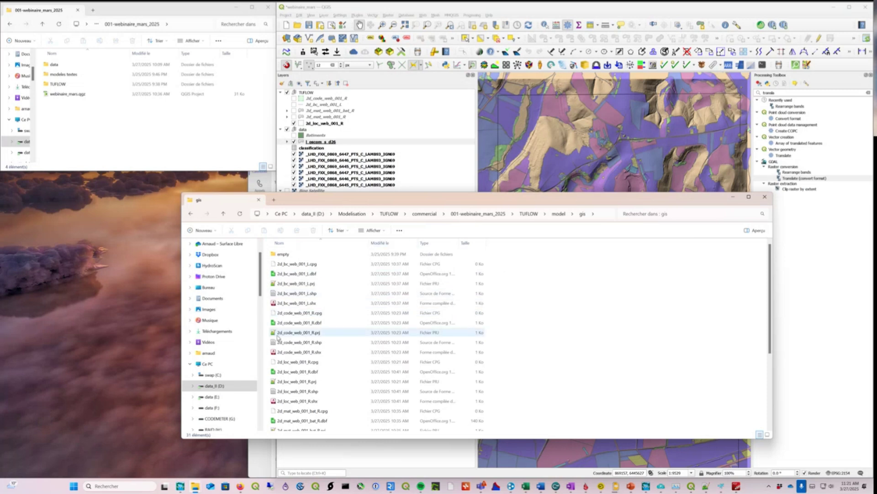
- Display the gis folder contents as a list and review the layer files down to projection.shx
click(378, 231)
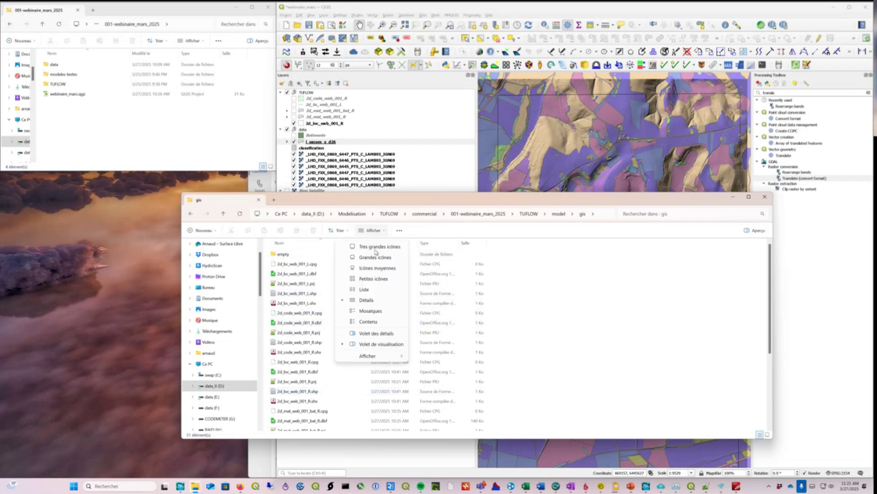
click(365, 289)
key(ctrl+l)
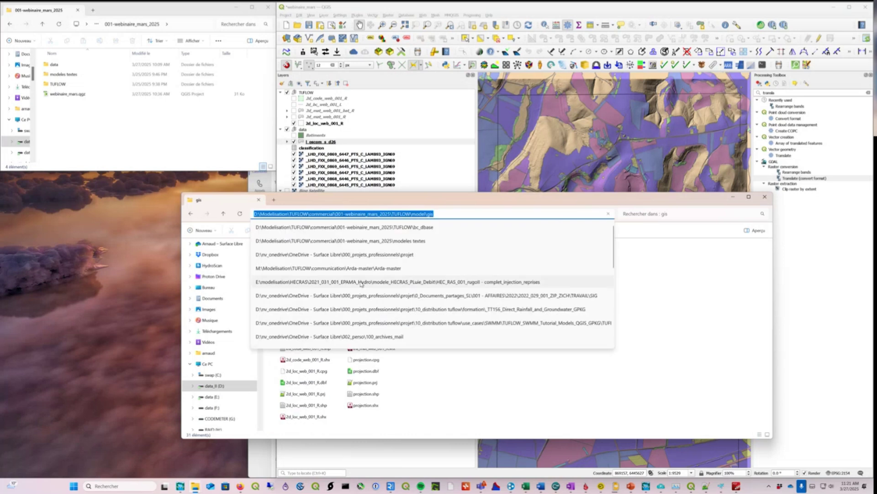
click(390, 432)
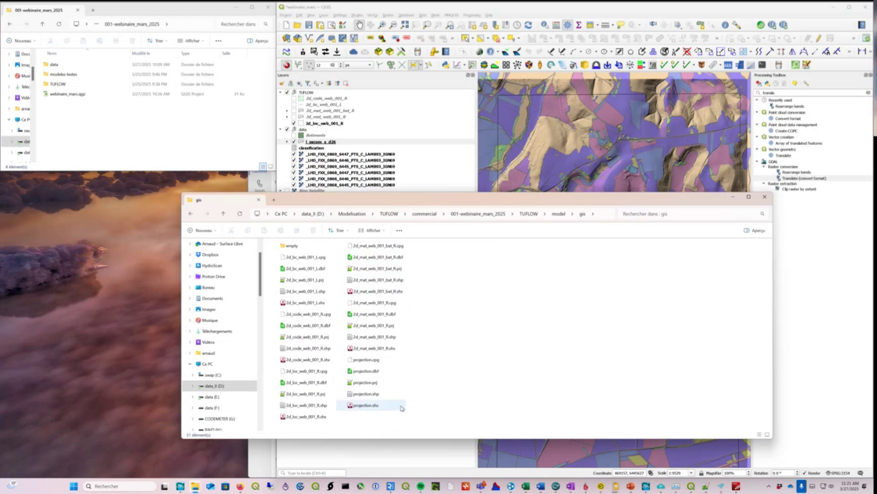
mouse_move(401, 407)
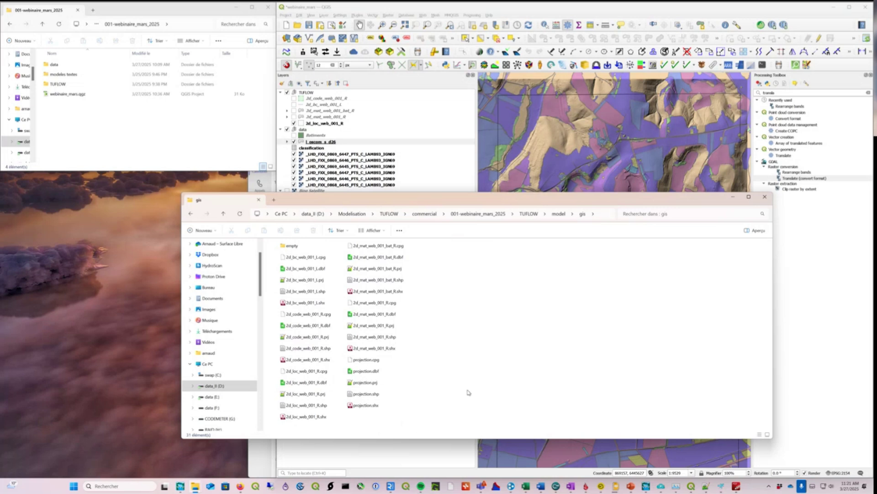
- Shrink the gis folder window beneath the project folder, then bring up Notepad++ and enlarge it beside the folders
drag(583, 202, 408, 211)
drag(594, 267, 265, 249)
click(706, 486)
drag(648, 158, 431, 35)
drag(588, 305, 732, 419)
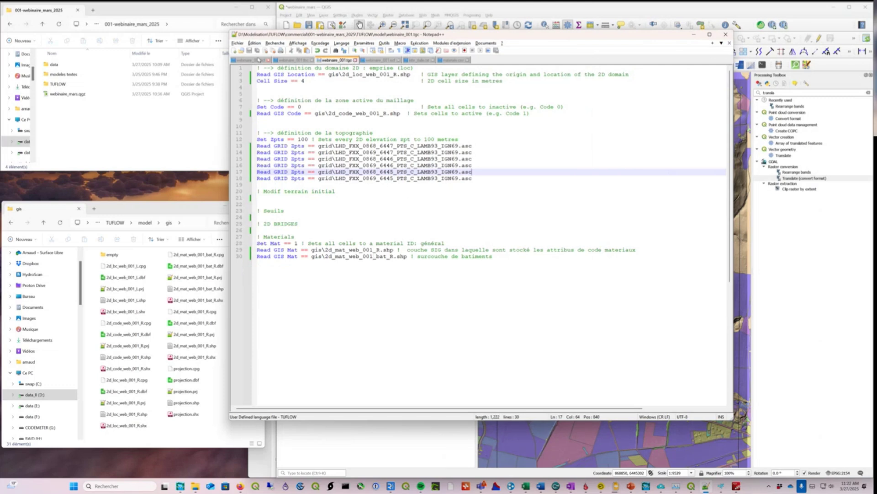
- Display the webinaire_001.tcf control file and make the editor window taller to fit the whole file
click(249, 59)
scroll(446, 393, down, 1)
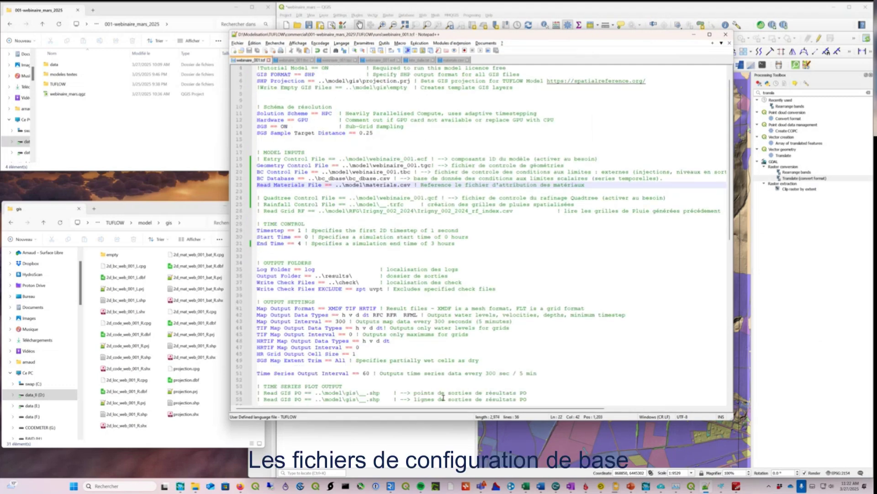
drag(446, 421, 446, 457)
scroll(387, 158, up, 1)
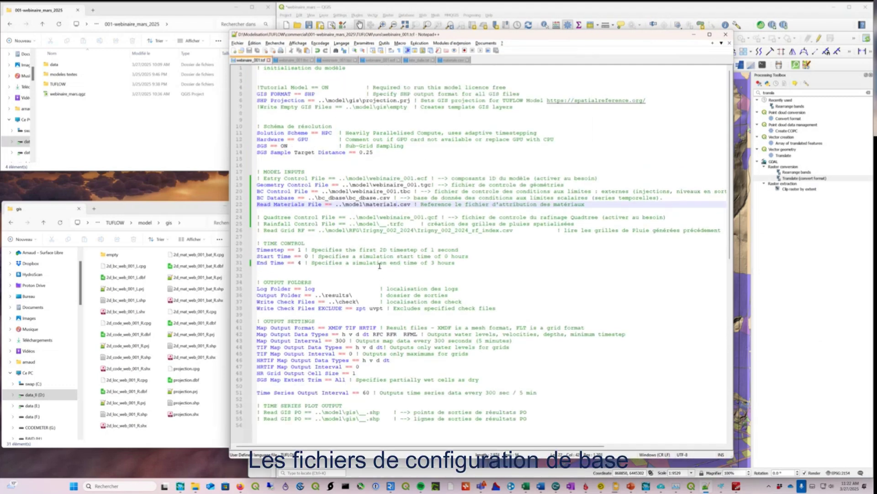
- Point out the initialisation, solution scheme and model inputs sections of the tcf file, widening the editor to fit its long comments
click(375, 160)
click(288, 85)
click(293, 127)
click(297, 172)
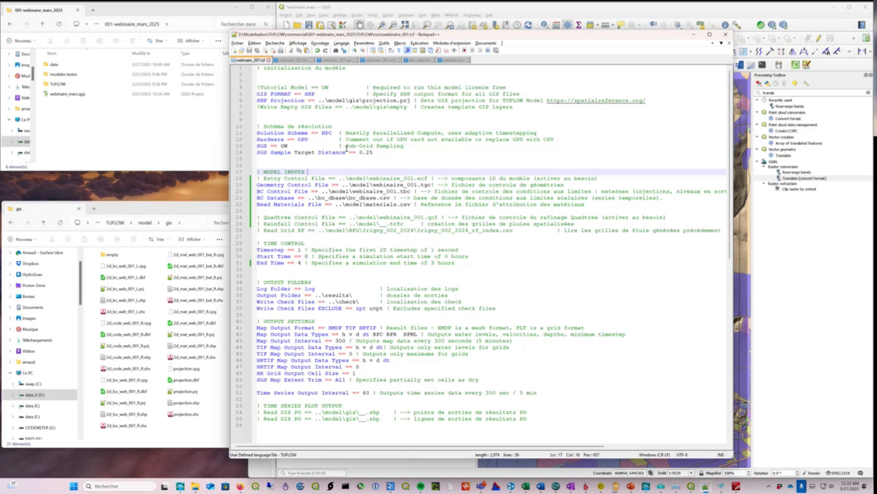
click(260, 178)
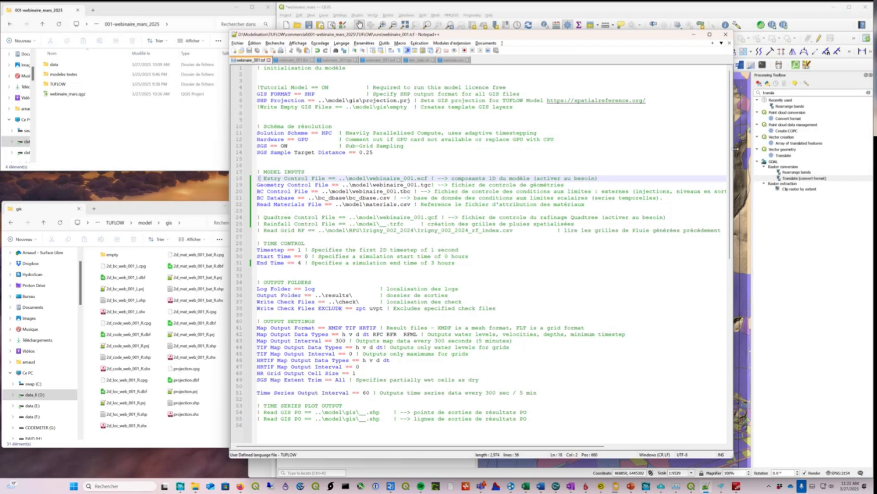
drag(733, 151, 774, 151)
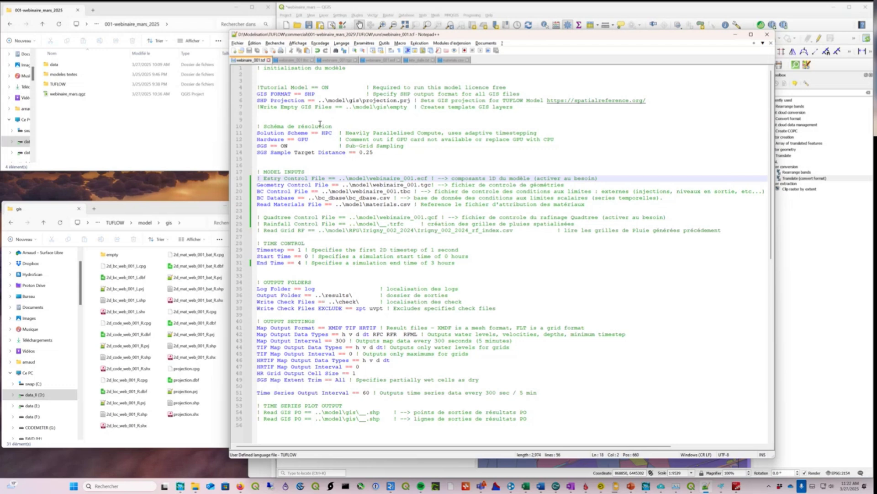
- Highlight the Geometry Control File line and try to open the referenced webinaire_001.tgc file directly from it
drag(262, 184, 455, 186)
click(410, 186)
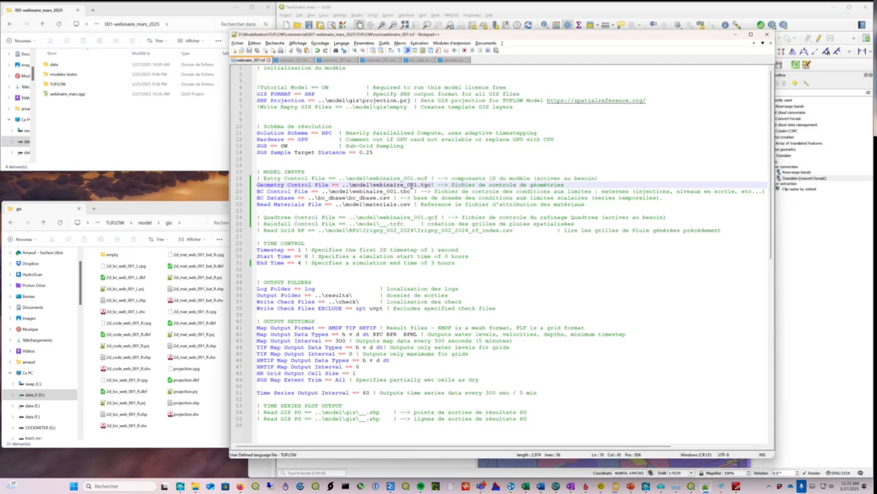
right_click(412, 185)
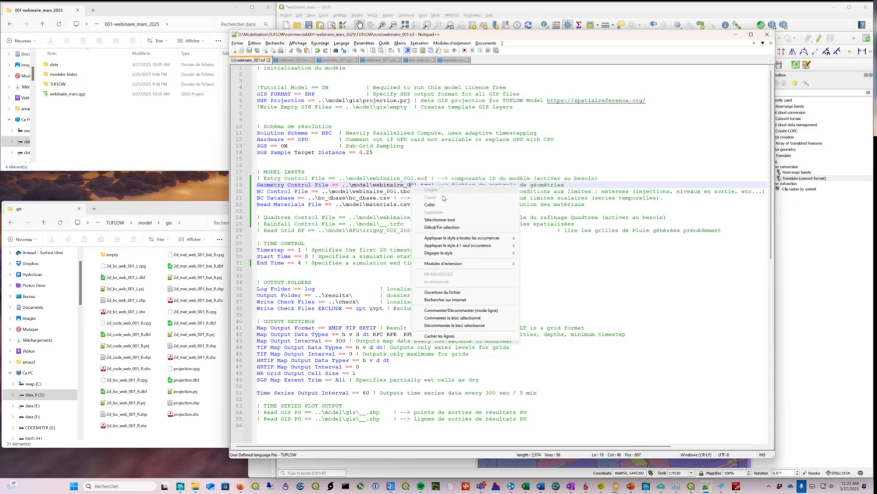
click(455, 292)
click(479, 270)
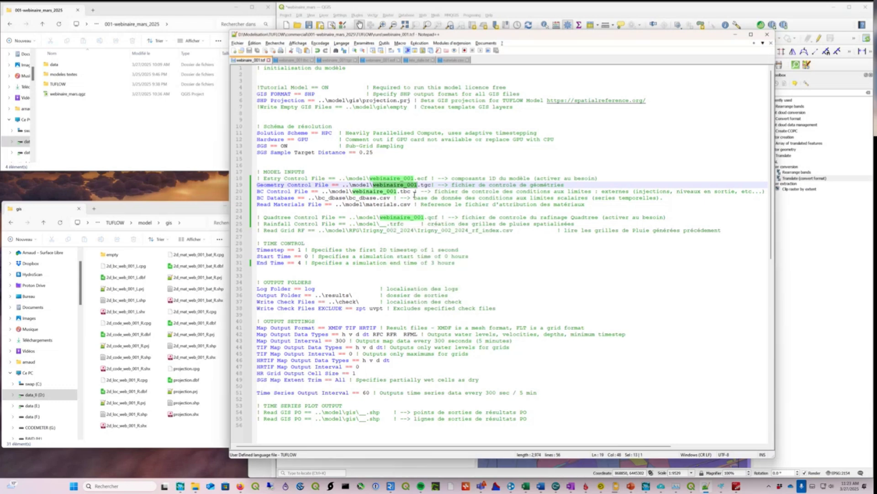
click(423, 185)
- Switch to the webinaire_001.tgc geometry file and highlight its commands from the GIS location to the materials
click(332, 63)
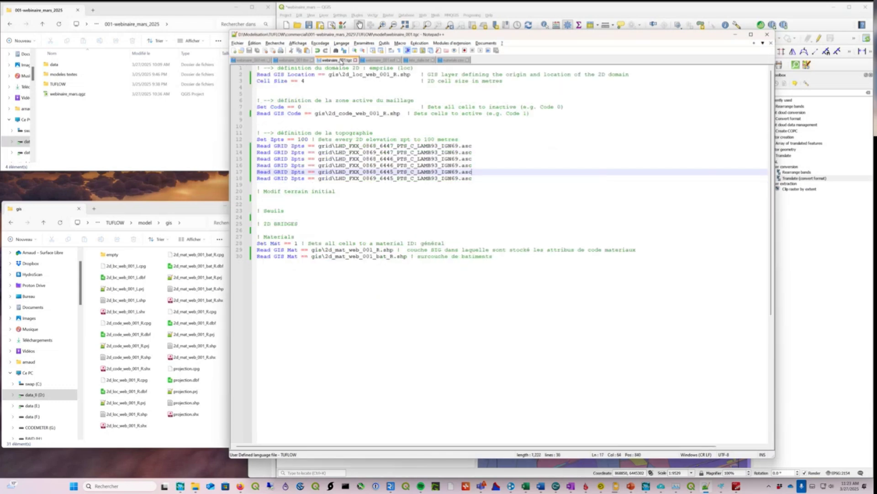
click(315, 133)
click(264, 74)
drag(264, 74, 525, 254)
click(526, 254)
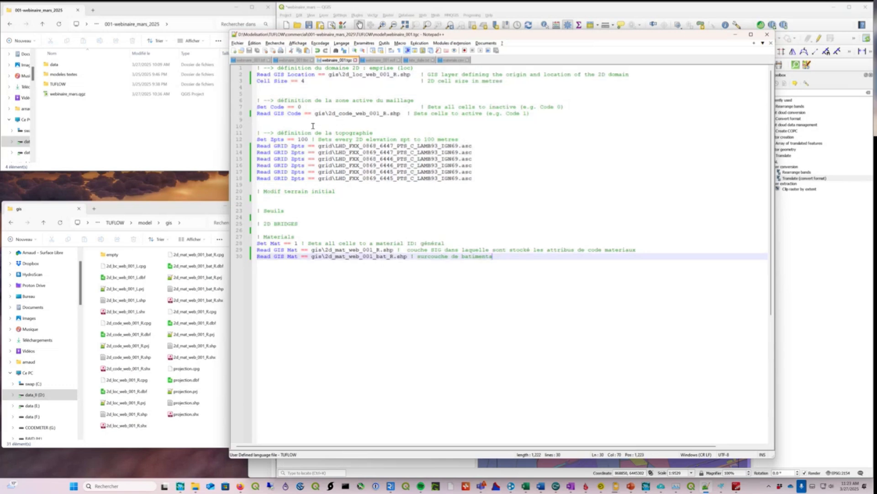
- Return to the tcf file and point out the BC Control File, BC Database and Read Materials File lines
click(259, 62)
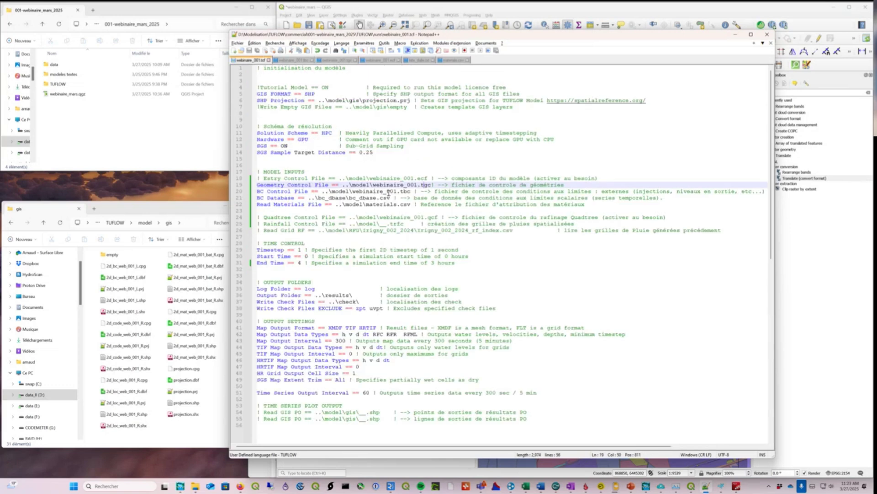
click(391, 191)
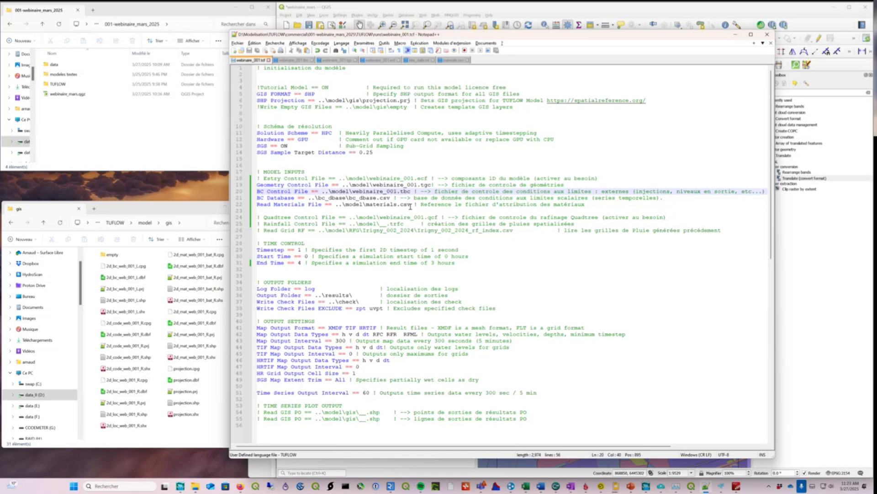
drag(410, 204, 244, 200)
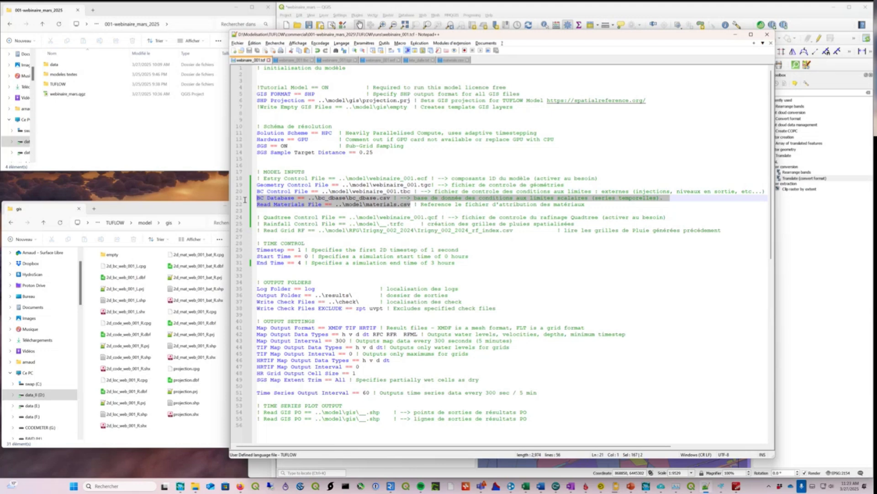
click(277, 198)
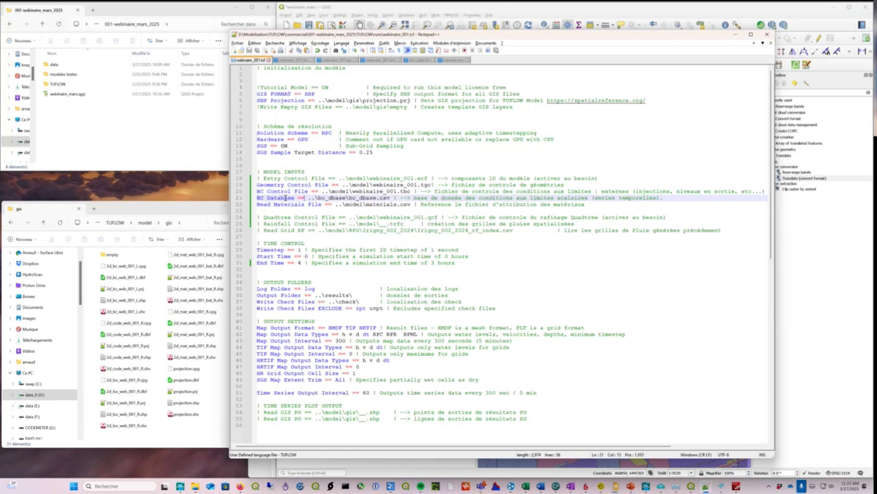
drag(394, 198, 263, 200)
drag(411, 205, 257, 205)
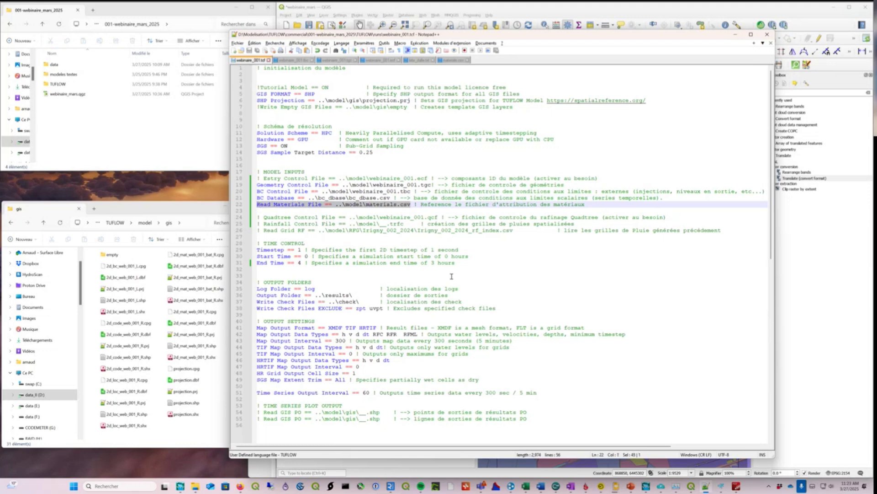
- Point out the output settings block of the tcf file and highlight the output folders lines
click(269, 276)
click(288, 329)
drag(537, 392, 256, 322)
click(297, 287)
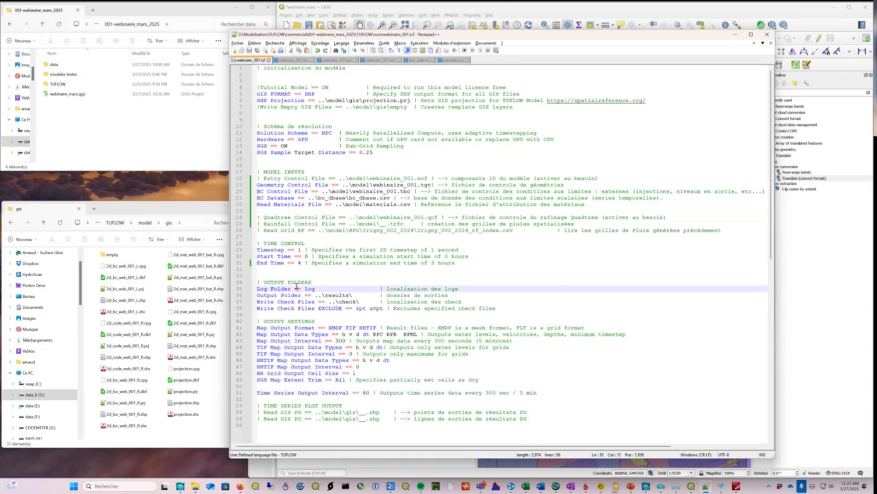
drag(287, 281, 520, 306)
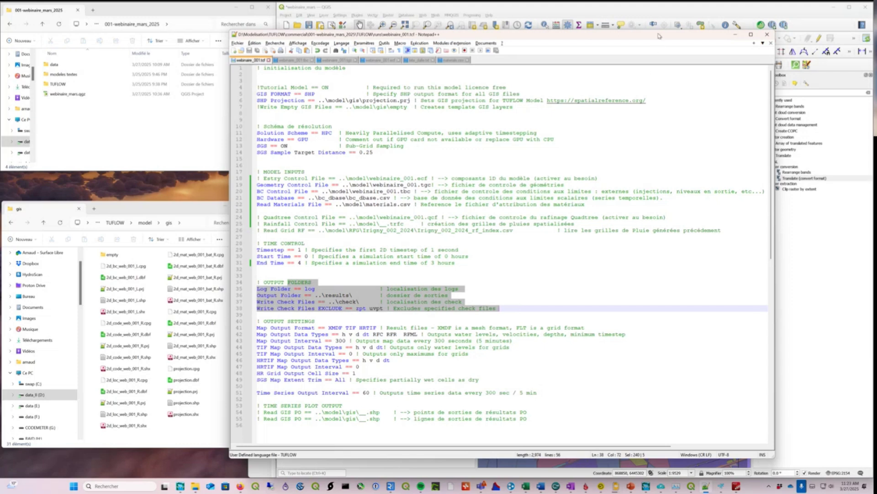
- Move the Notepad++ window below the project folder and narrow it so the QGIS layers and map are uncovered
drag(657, 36, 558, 44)
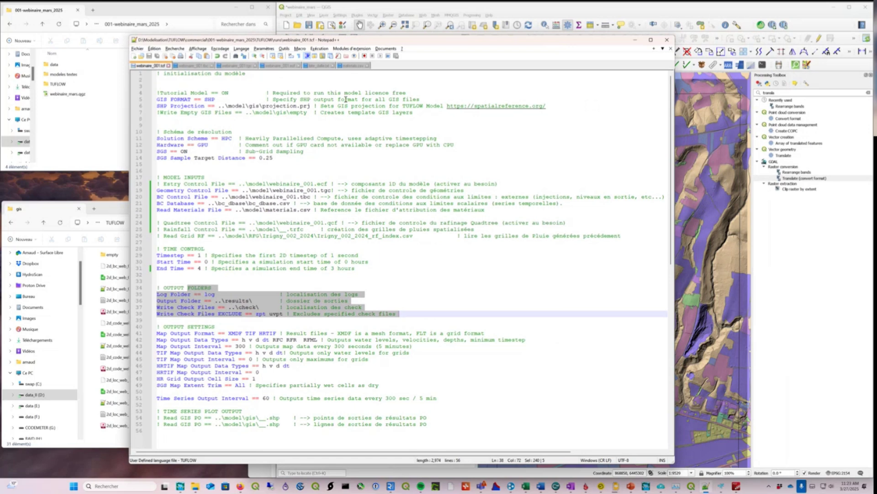
drag(410, 37, 279, 110)
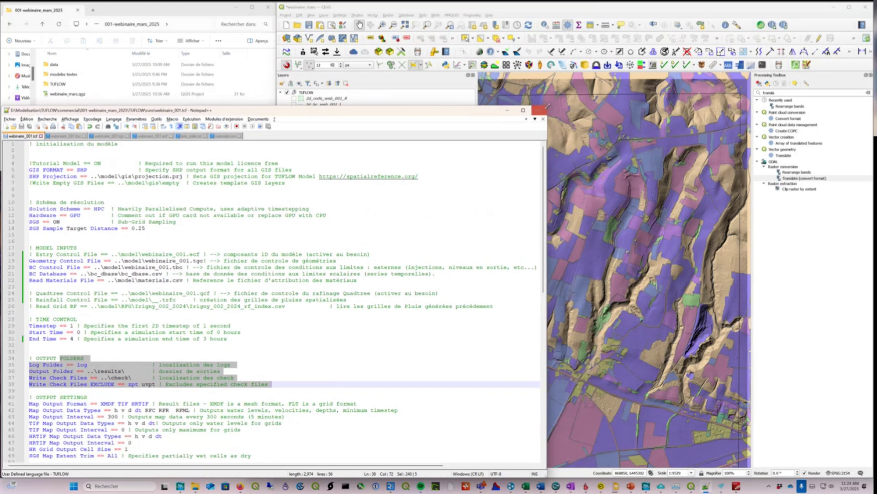
drag(547, 107, 226, 125)
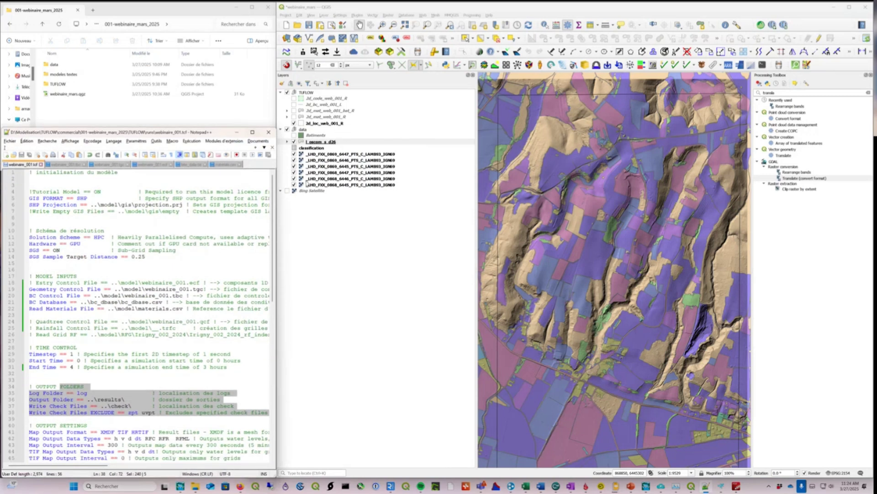
- In QGIS, show the full terrain extent, hide the 2d_loc_web_001_R layer and collapse the TUFLOW layer group
scroll(555, 225, down, 1)
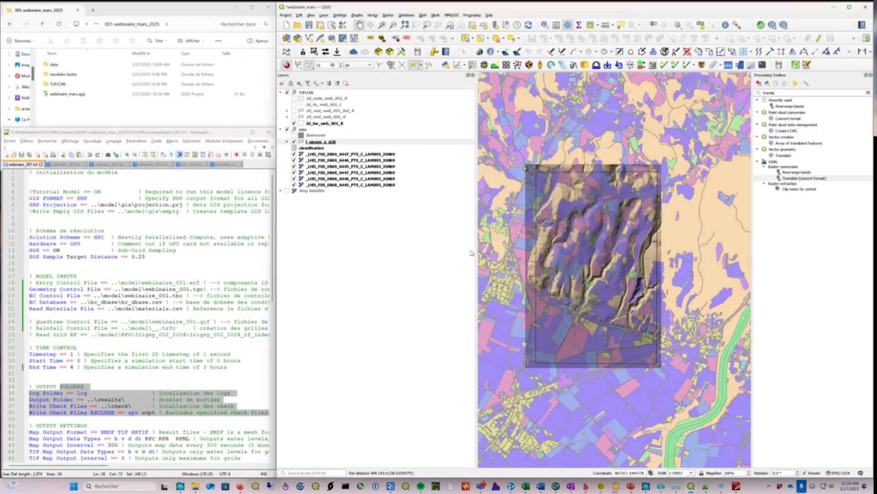
click(294, 124)
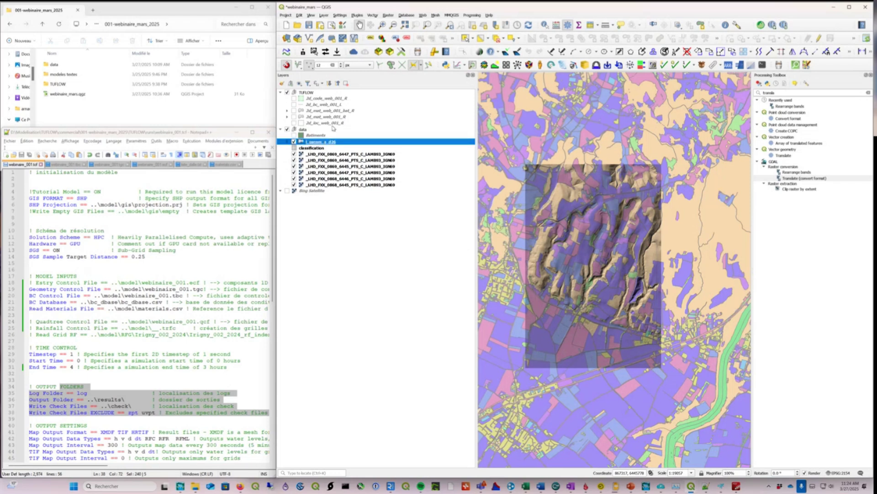
click(280, 92)
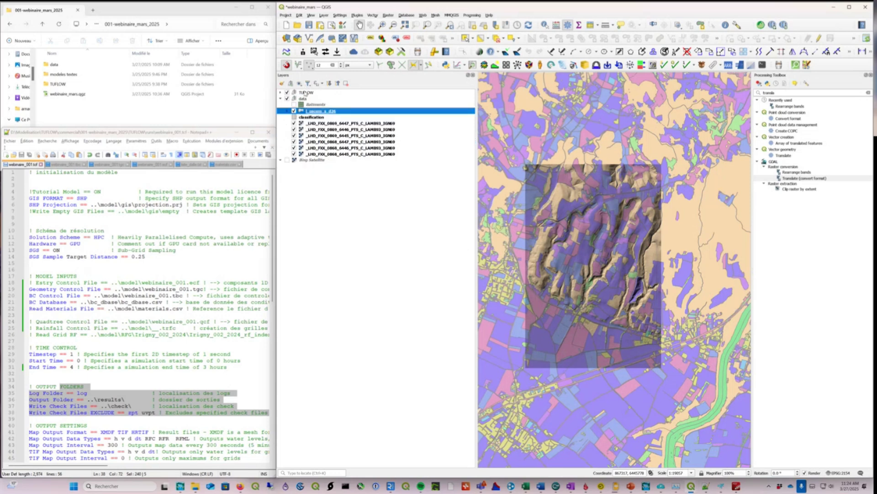
click(305, 92)
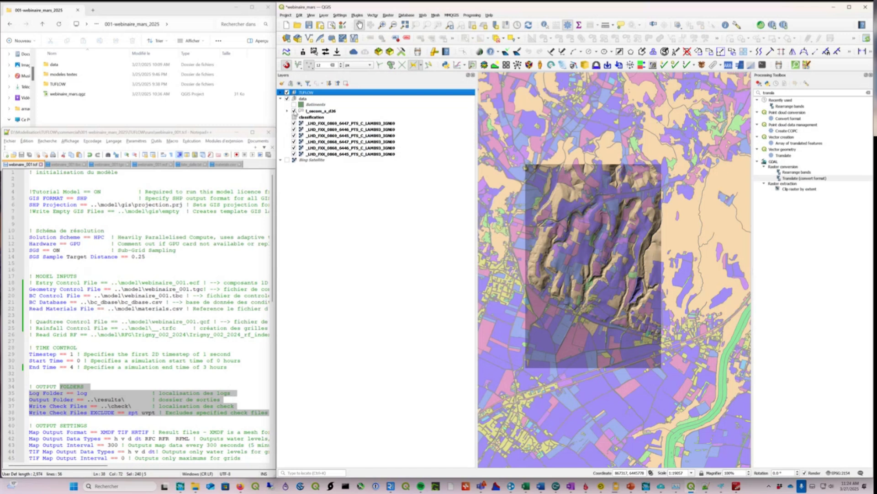
- Hide the land-use layer and turn on the Bing Satellite background around the terrain tiles
click(294, 111)
click(294, 160)
click(311, 160)
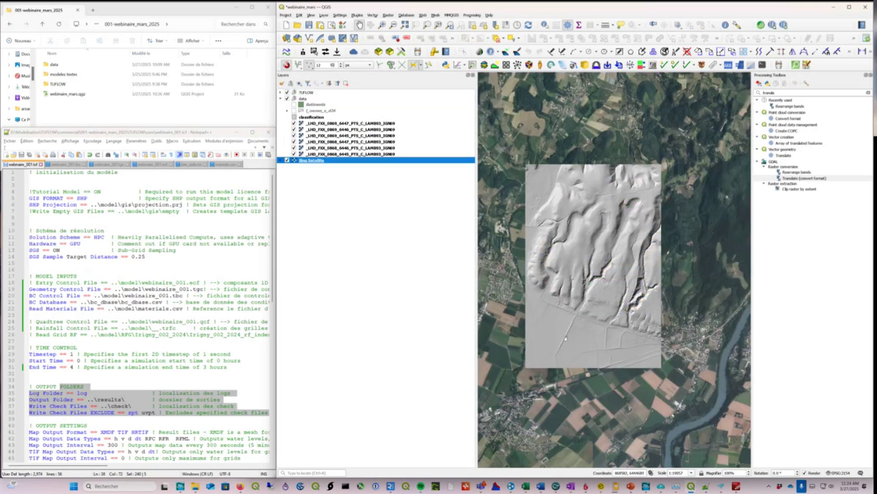
drag(612, 297, 635, 309)
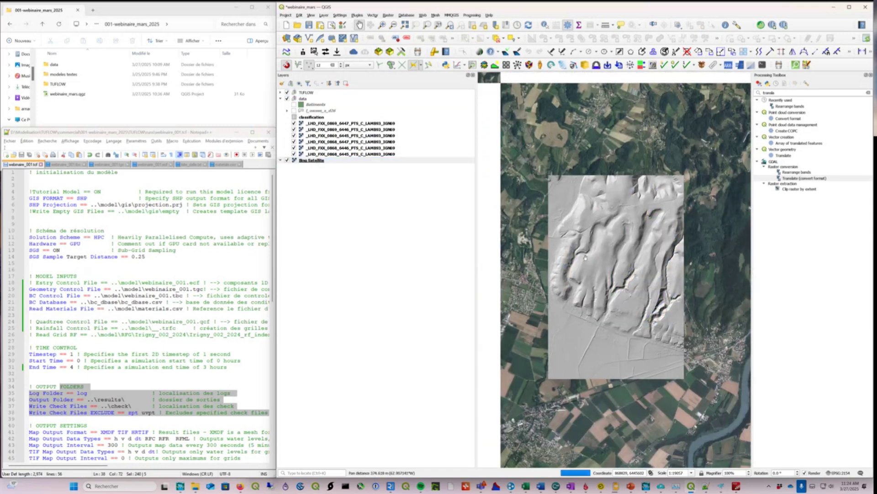
- Display the webinaire_001.tgc geometry control file in Notepad++ beside the map
click(111, 164)
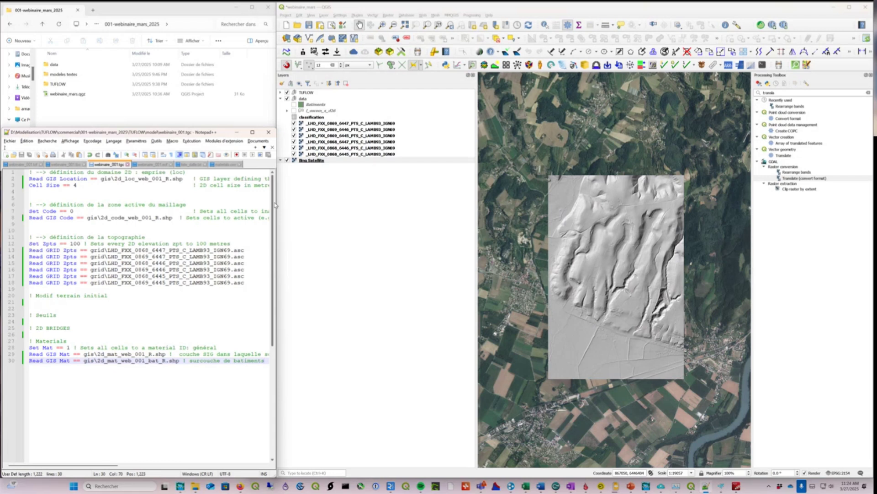
- Widen the Notepad++ window to uncover the comments and examine the Read GIS Location and Cell Size lines of webinaire_001.tgc
triple_click(85, 182)
click(113, 192)
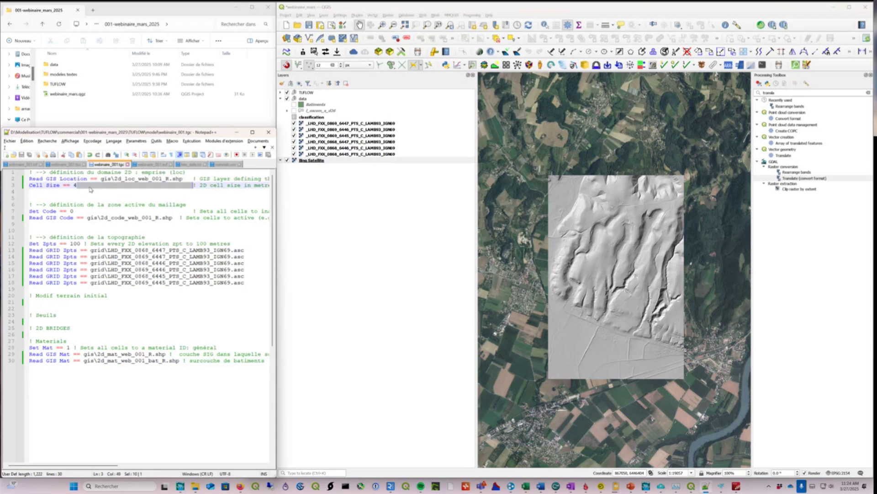
click(68, 197)
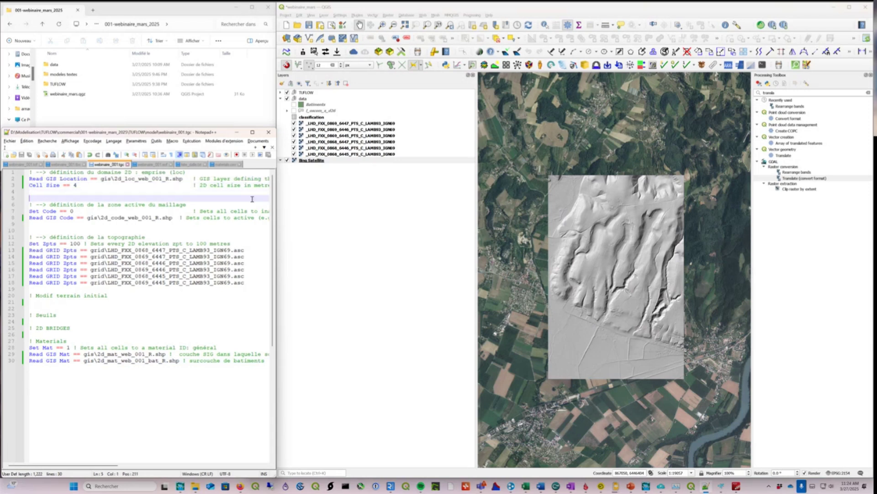
drag(276, 195, 357, 206)
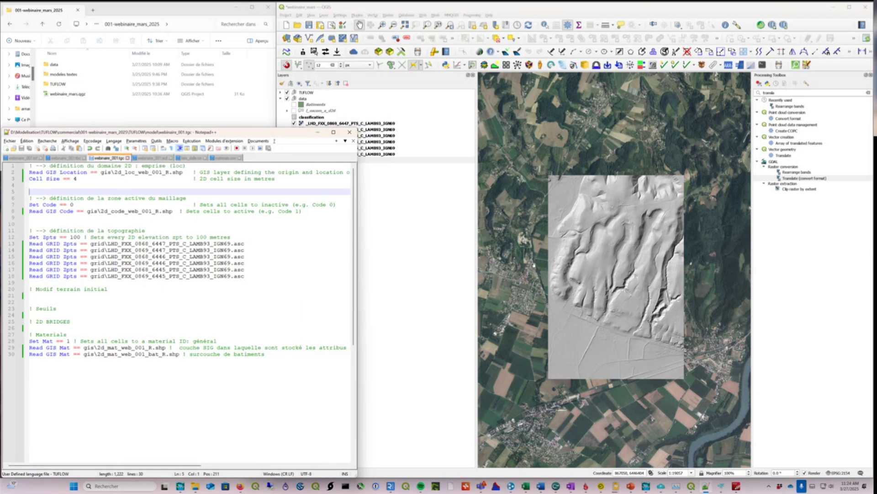
triple_click(67, 174)
click(44, 190)
click(54, 181)
click(79, 181)
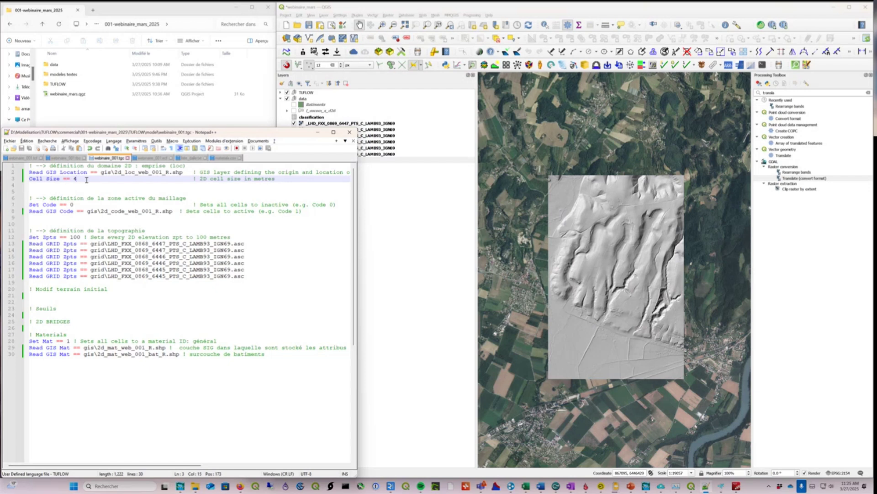
- In QGIS, expand the TUFLOW layer group, narrow the layer list and recentre the map on the terrain tiles
click(280, 92)
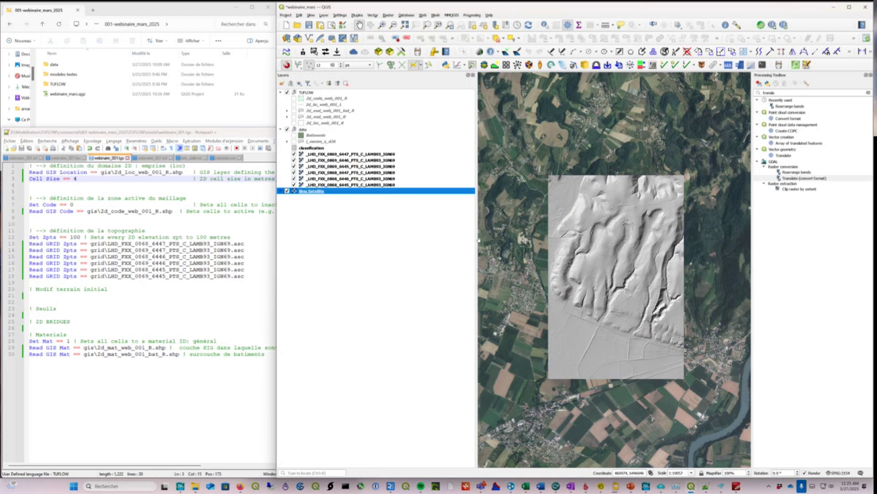
drag(478, 241, 415, 246)
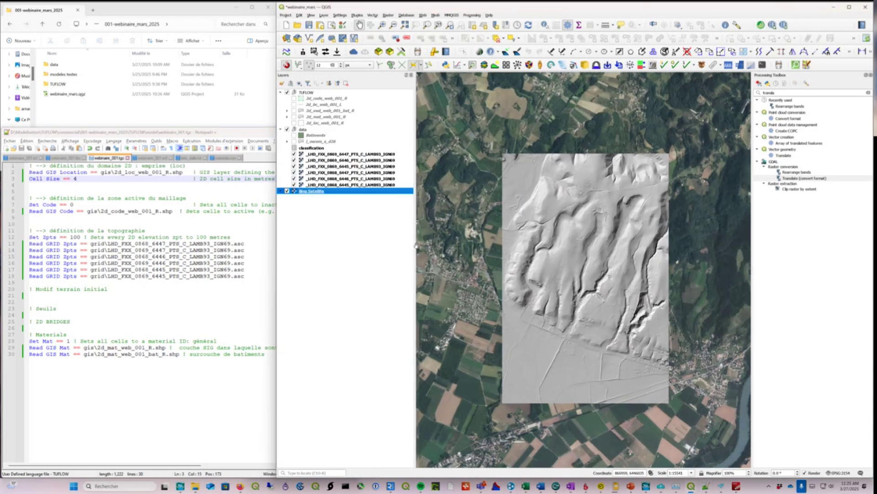
drag(601, 235, 559, 198)
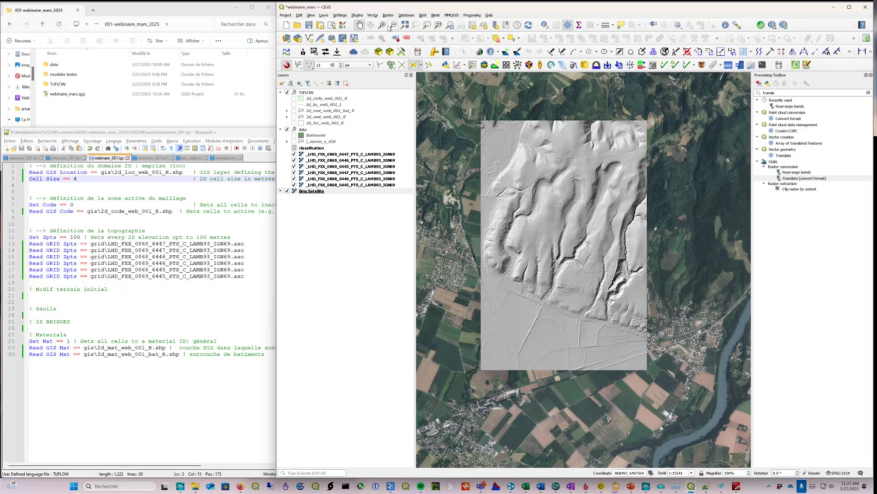
- Shift the QGIS window away from the screen edge and display the TUFLOW plugin's list of commands
click(358, 16)
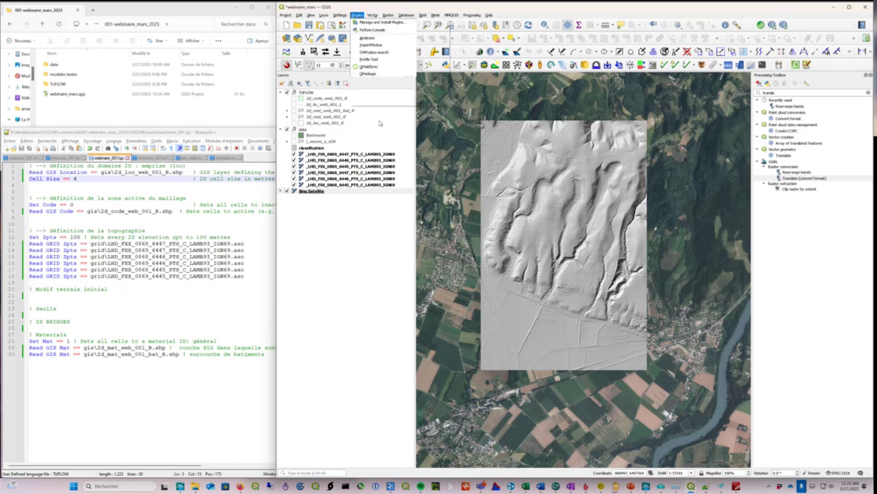
click(546, 14)
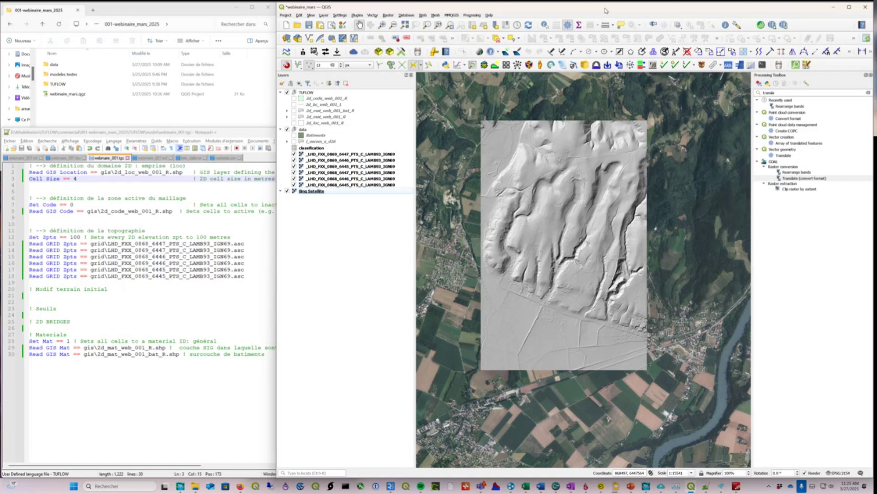
drag(606, 11, 500, 38)
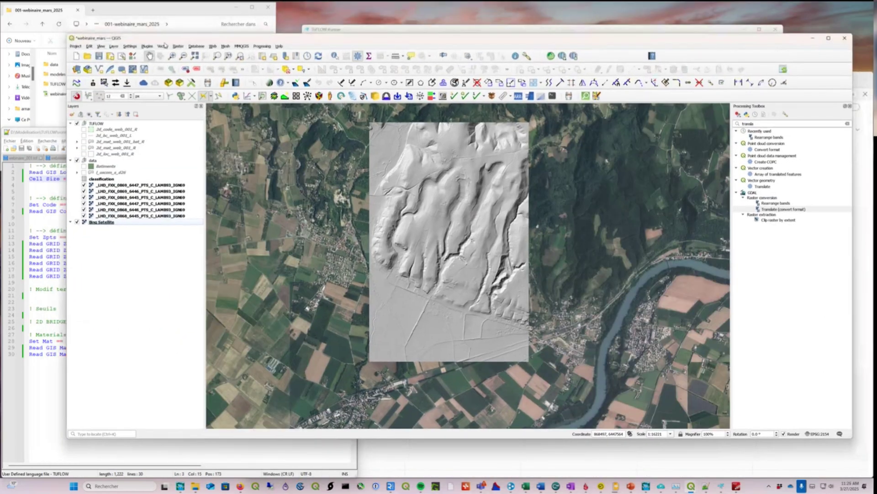
click(147, 47)
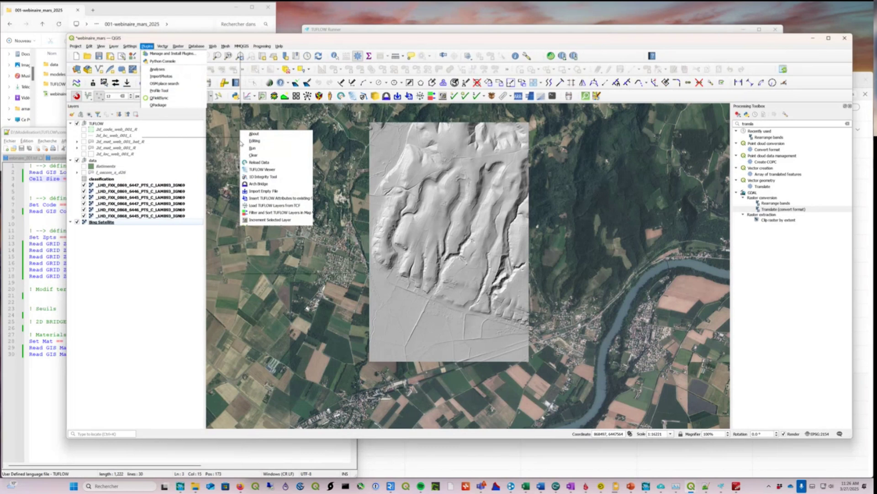
click(506, 45)
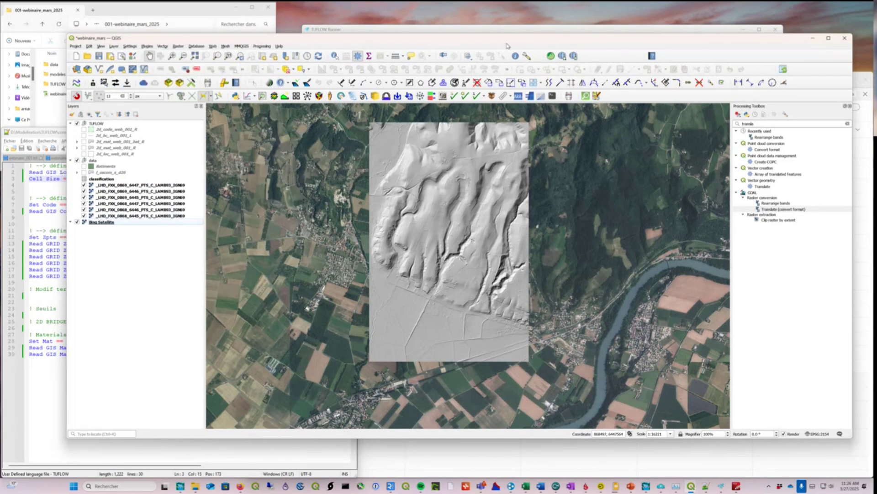
- Shrink and reposition the QGIS window, clear the Processing Toolbox search and expand the TUFLOW tool group
drag(488, 40, 465, 51)
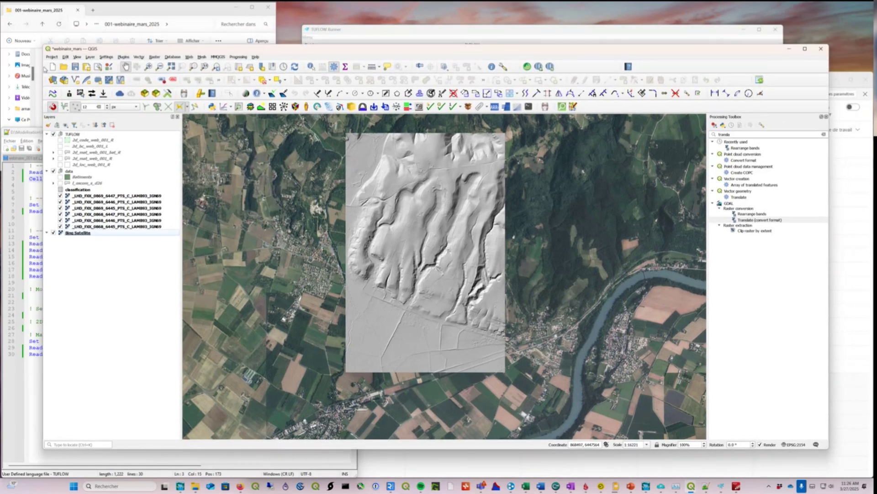
drag(44, 68, 168, 69)
drag(543, 54, 439, 61)
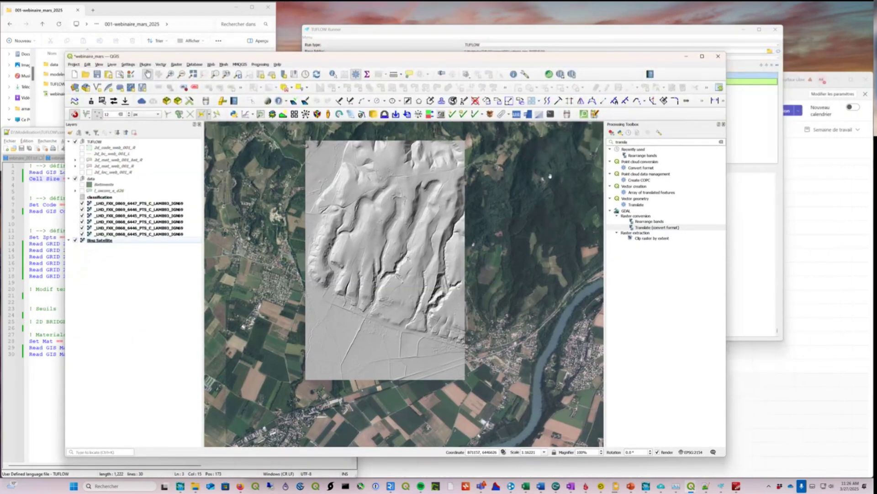
click(707, 143)
key(BackSpace)
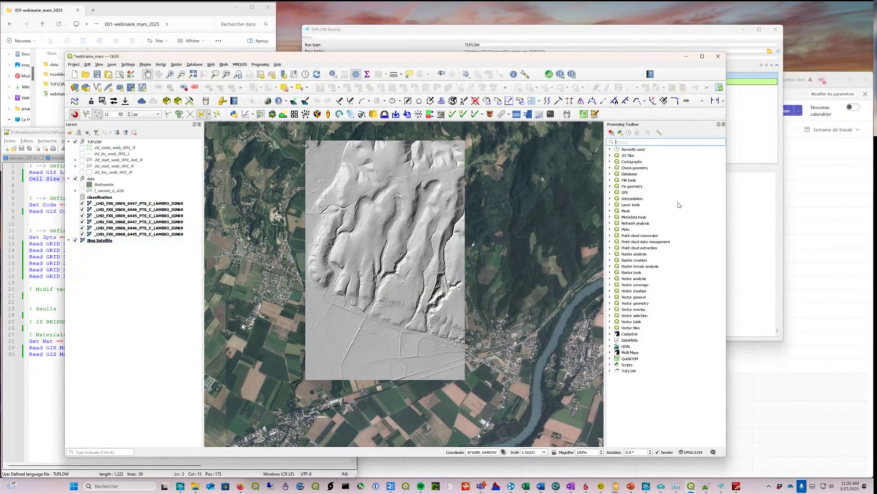
click(611, 371)
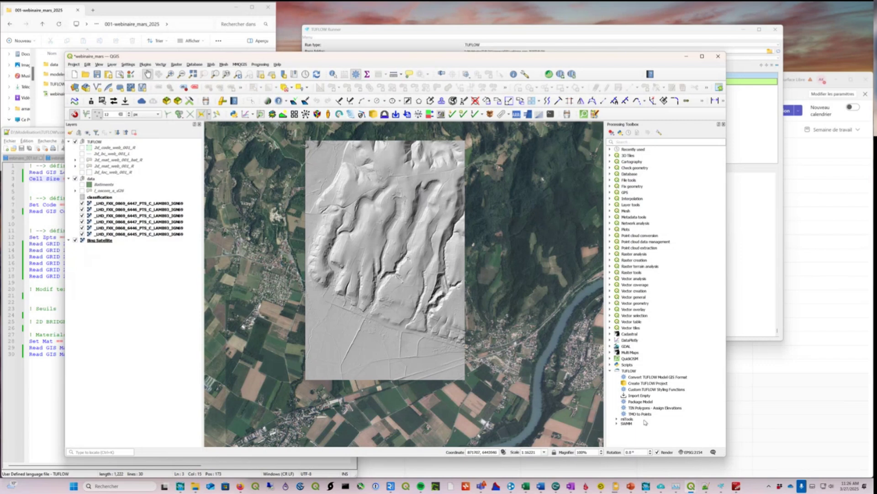
click(642, 385)
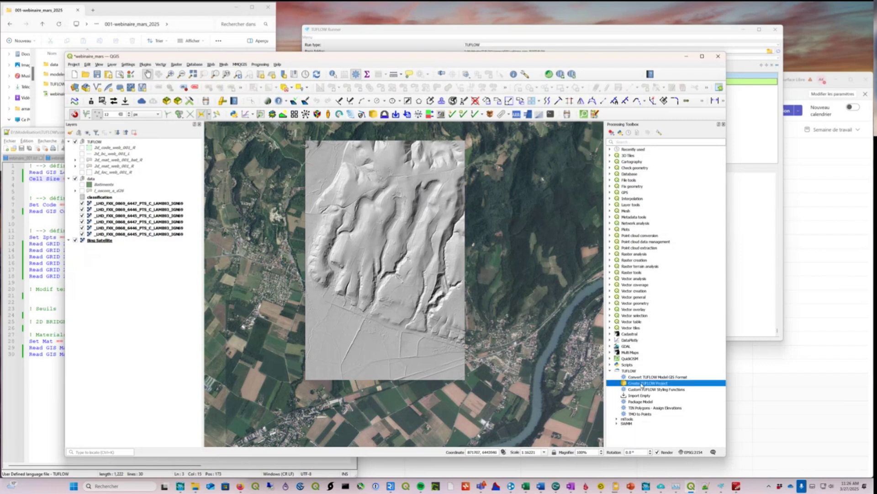
click(629, 371)
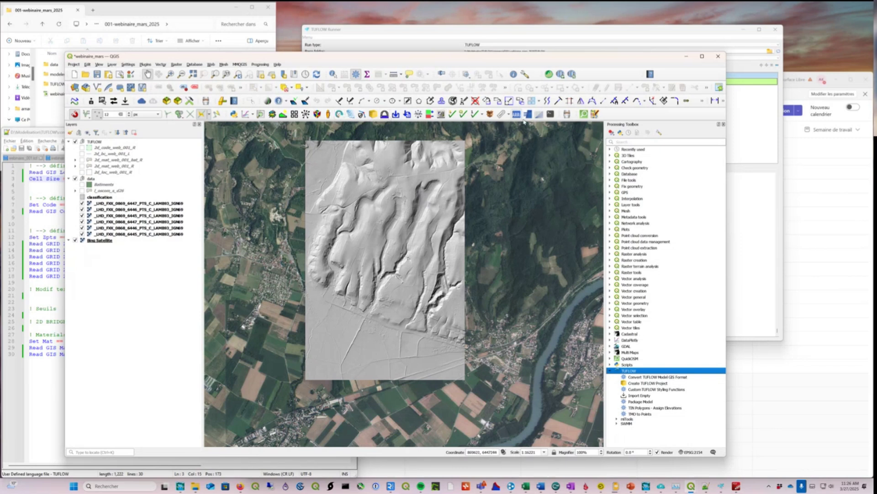
- Open the Create TUFLOW Project tool, enlarge its dialog to review the project name, folder and executable settings, and close it without running
double_click(636, 386)
drag(581, 194, 284, 166)
drag(368, 174, 214, 100)
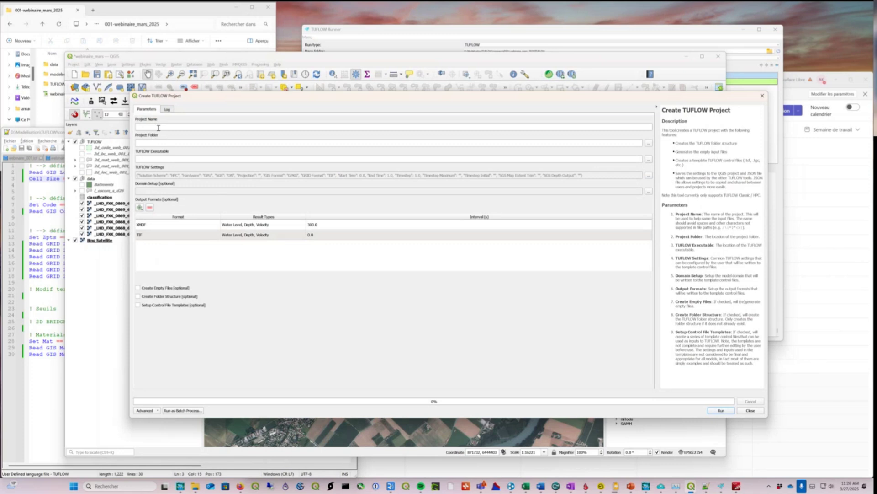
click(153, 143)
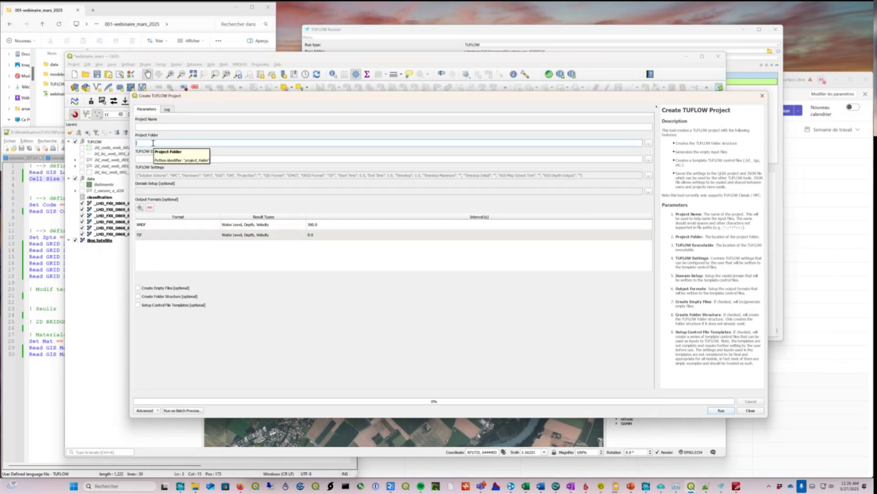
click(233, 159)
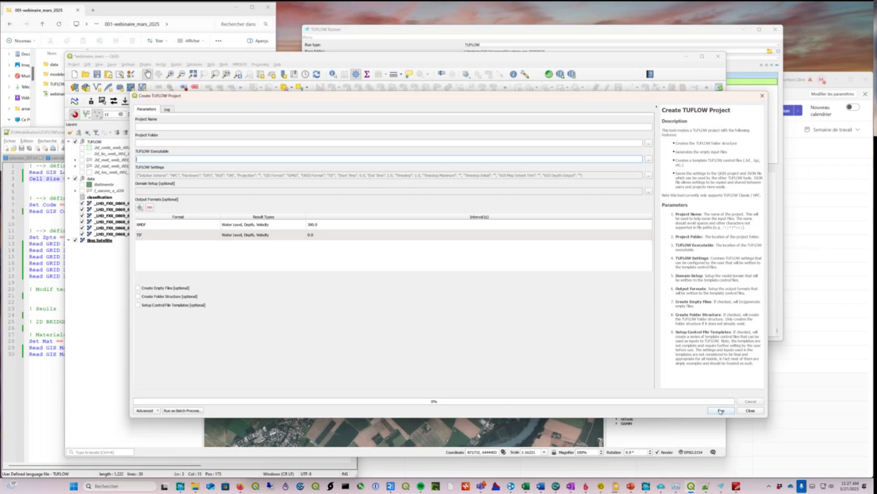
click(751, 411)
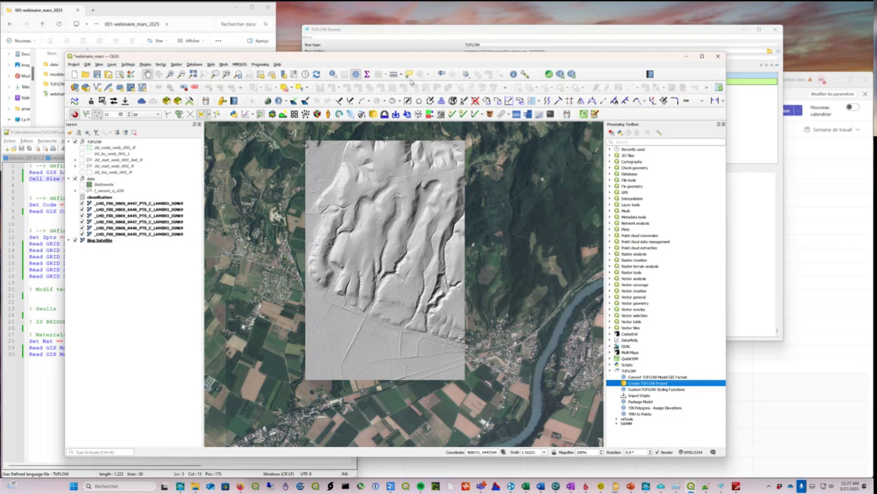
- In File Explorer, browse the empty template shapefiles in TUFLOW\model\gis\empty and return to the gis folder
drag(453, 59, 549, 44)
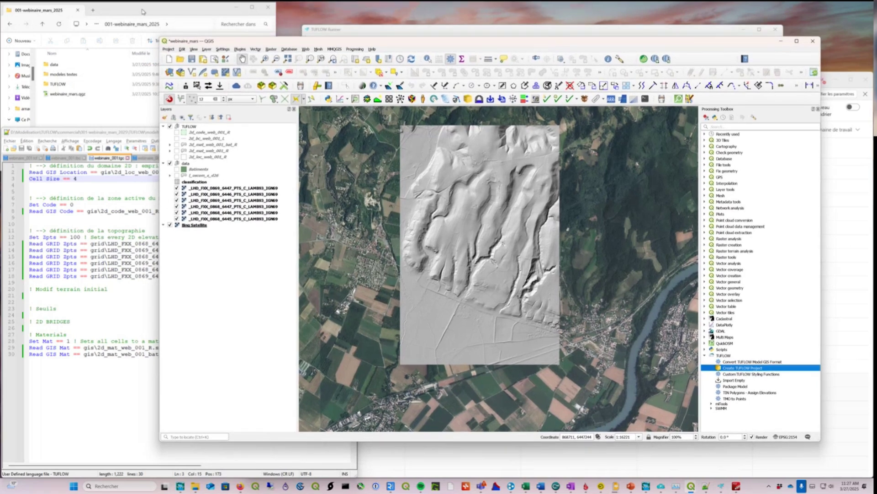
click(143, 11)
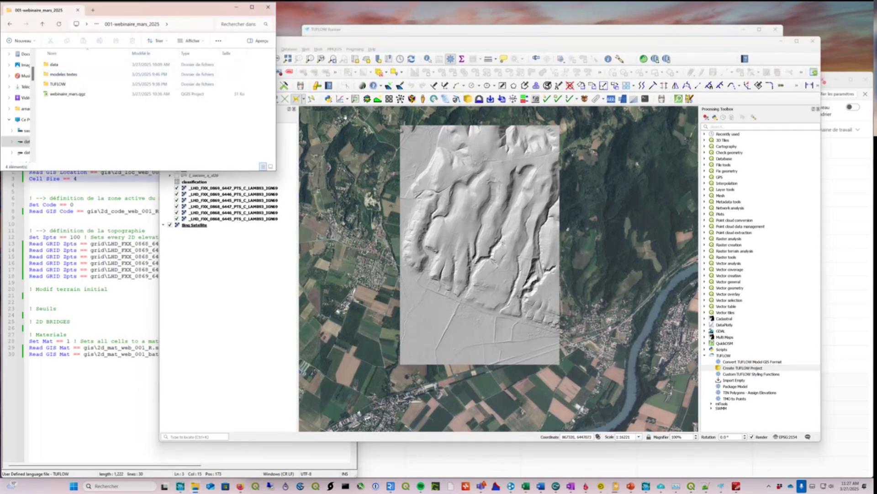
click(337, 43)
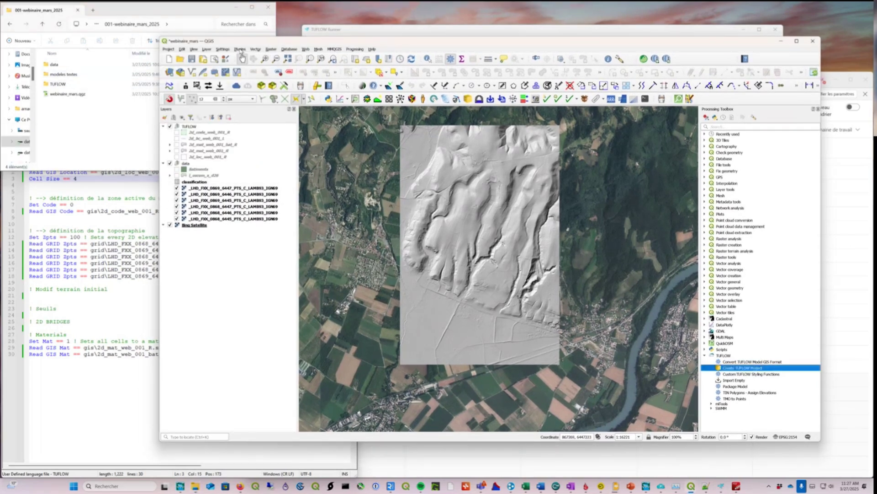
double_click(55, 85)
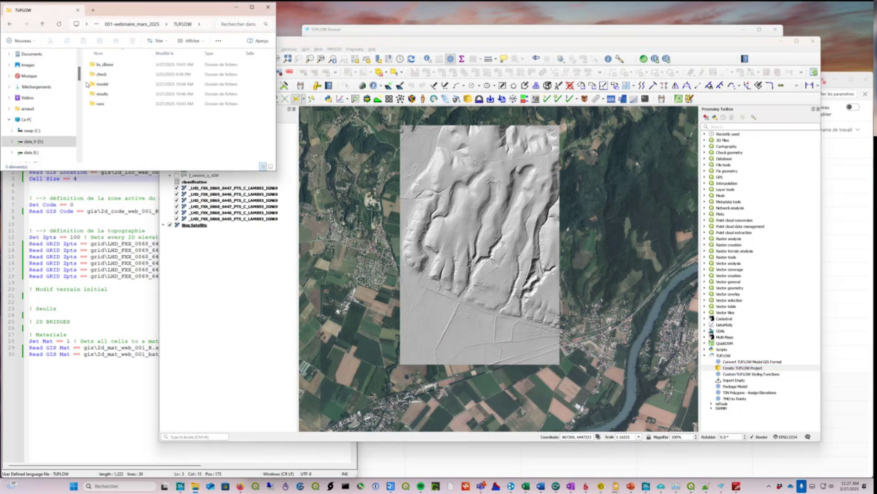
click(105, 87)
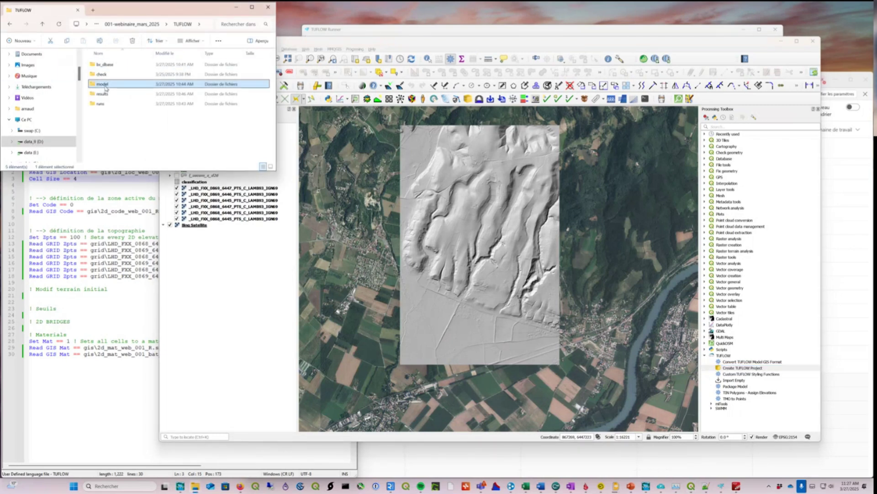
double_click(105, 87)
double_click(118, 66)
double_click(105, 66)
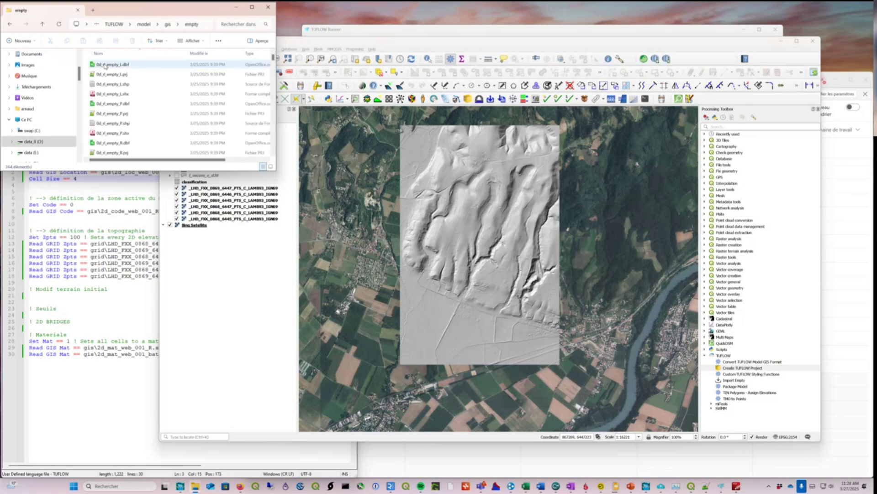
scroll(106, 66, down, 15)
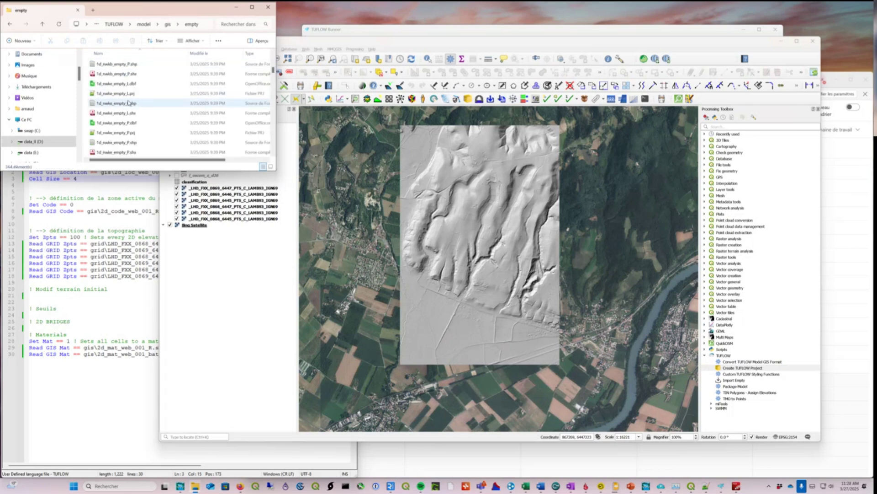
scroll(131, 100, up, 10)
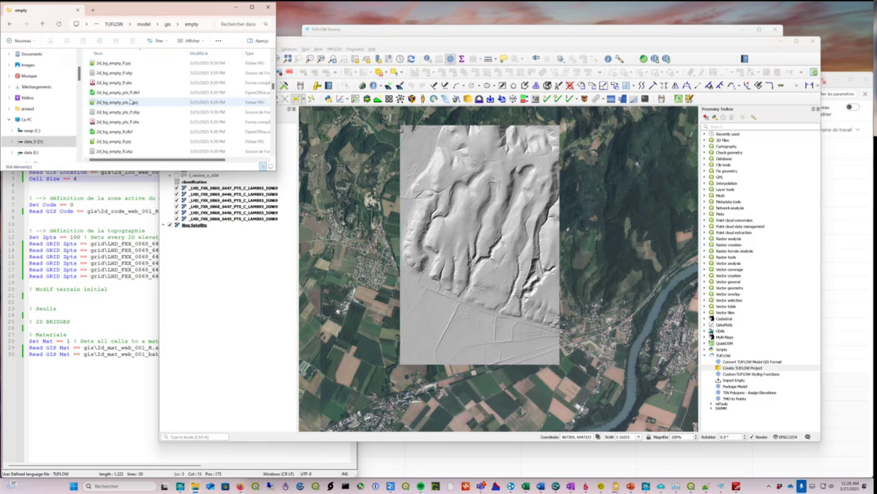
click(168, 25)
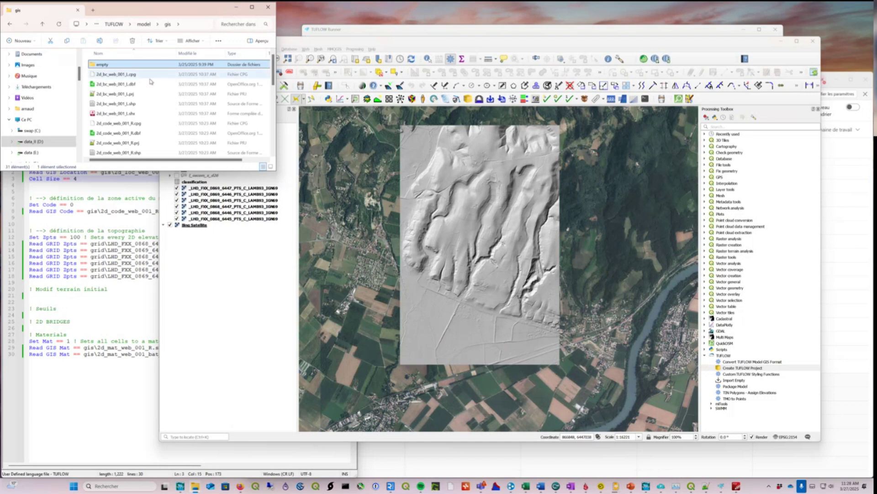
- Minimise File Explorer, place QGIS beside a narrowed Notepad++ window and highlight the Read GIS Location line in webinaire_001.tgc
click(237, 10)
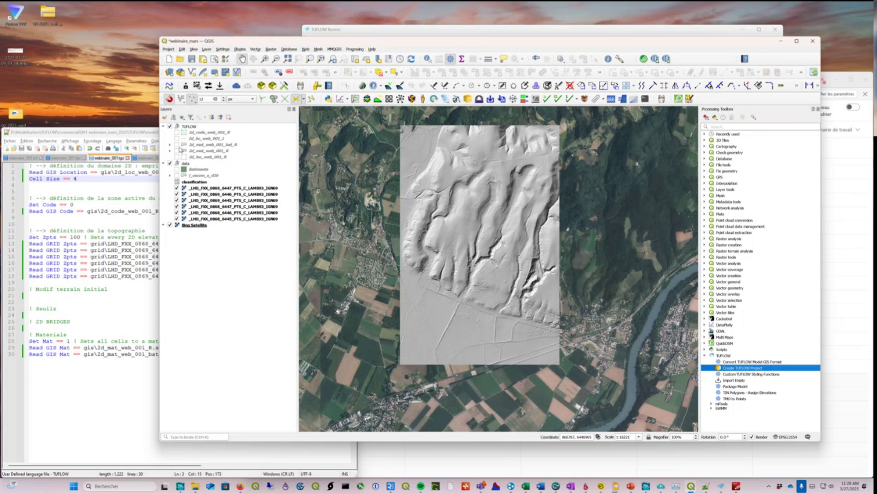
click(96, 178)
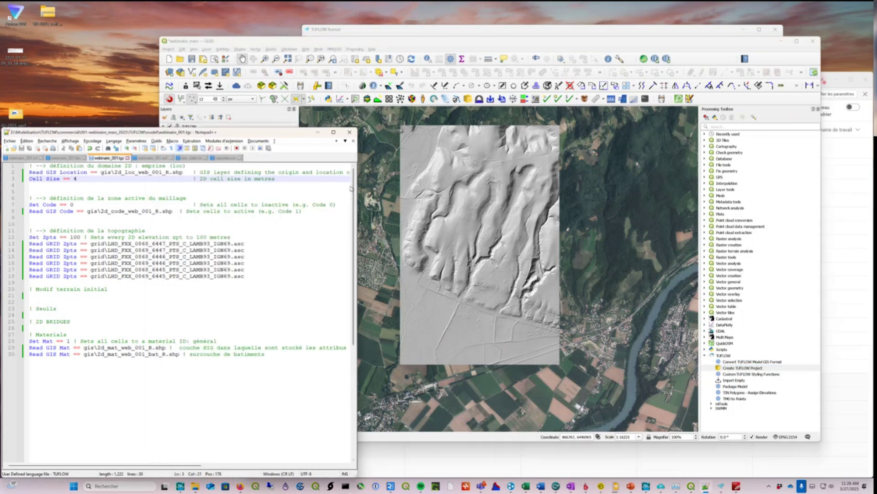
drag(387, 45, 438, 35)
drag(208, 101, 335, 110)
click(357, 151)
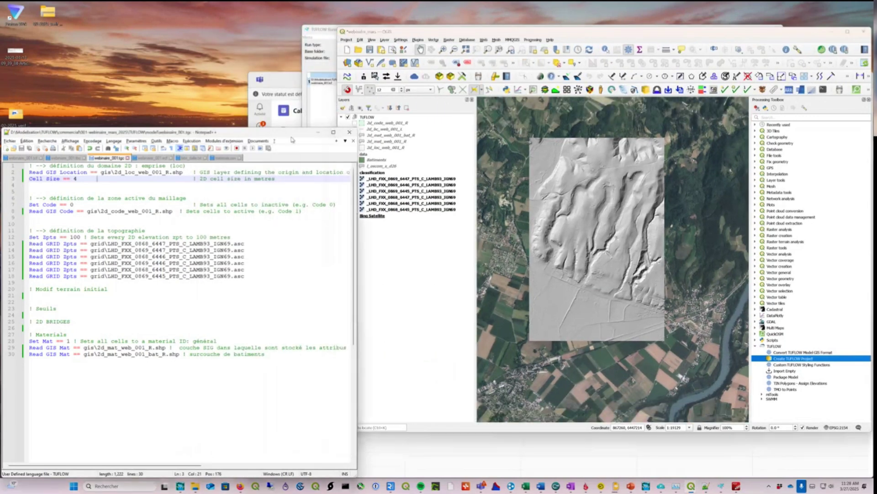
drag(357, 151, 266, 150)
triple_click(128, 181)
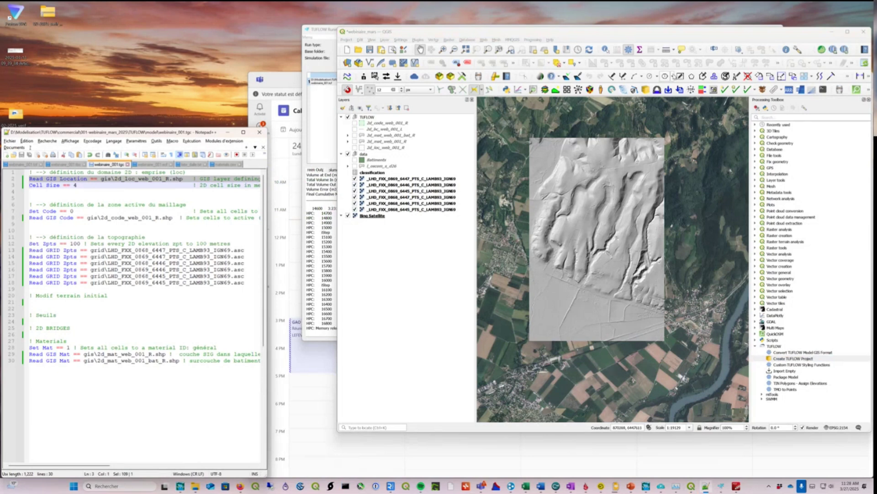
- Reposition the QGIS window, open the TUFLOW Import Empty File tool, and move and enlarge its dialog
drag(698, 35, 673, 35)
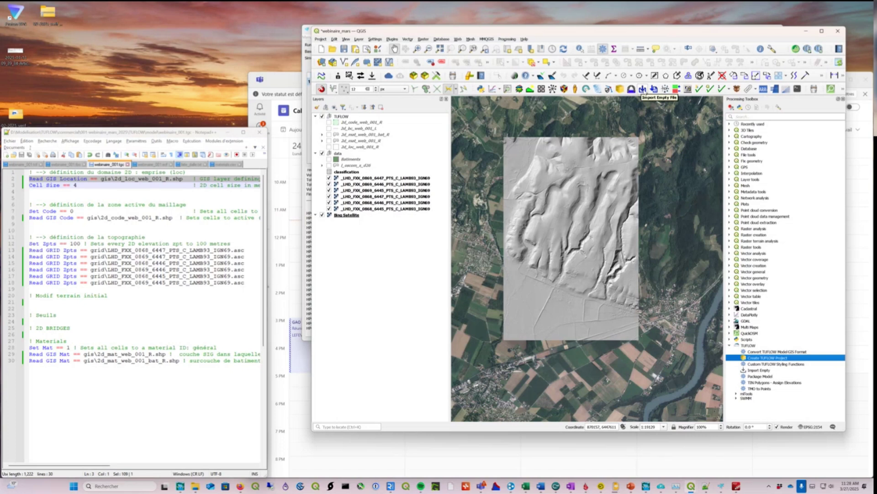
click(644, 90)
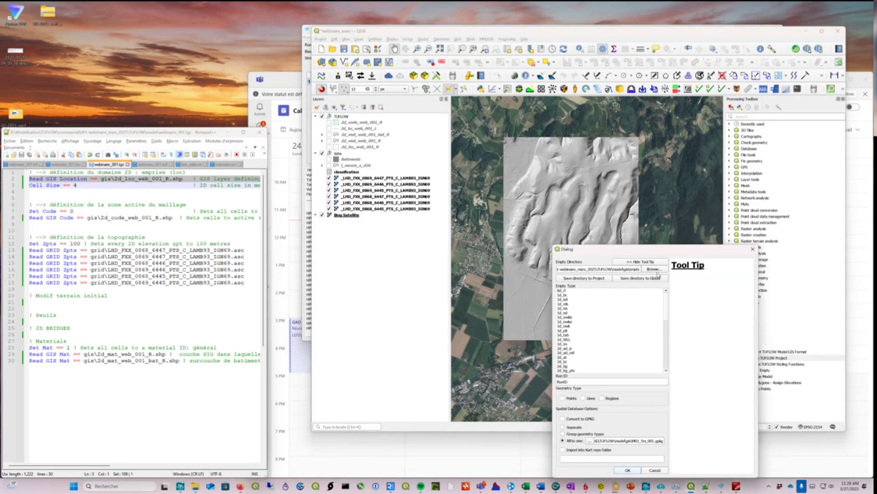
drag(539, 148, 491, 81)
drag(507, 307, 502, 391)
mouse_move(497, 132)
mouse_down()
mouse_move(496, 187)
mouse_move(496, 133)
mouse_up()
- Review the tool tips of the 1D empty types and choose the 2d_loc empty type
click(396, 121)
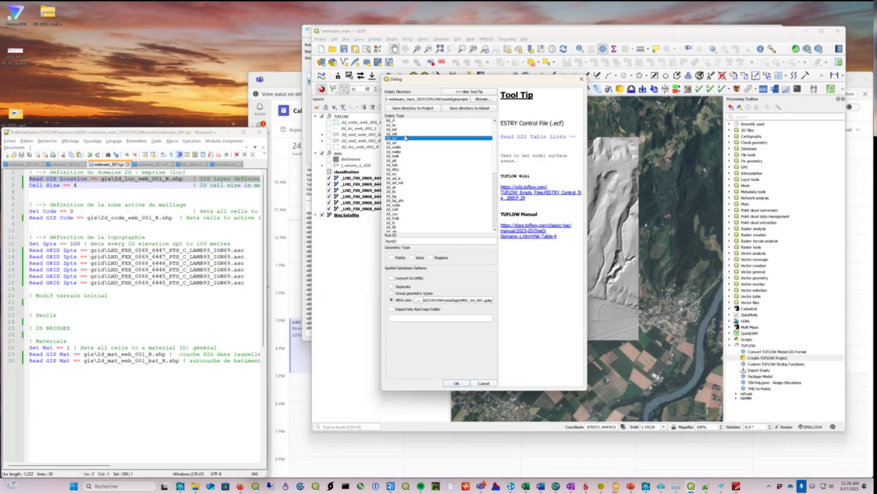
key(Down)
key(Down)
key(Down)
key(Down)
key(Down)
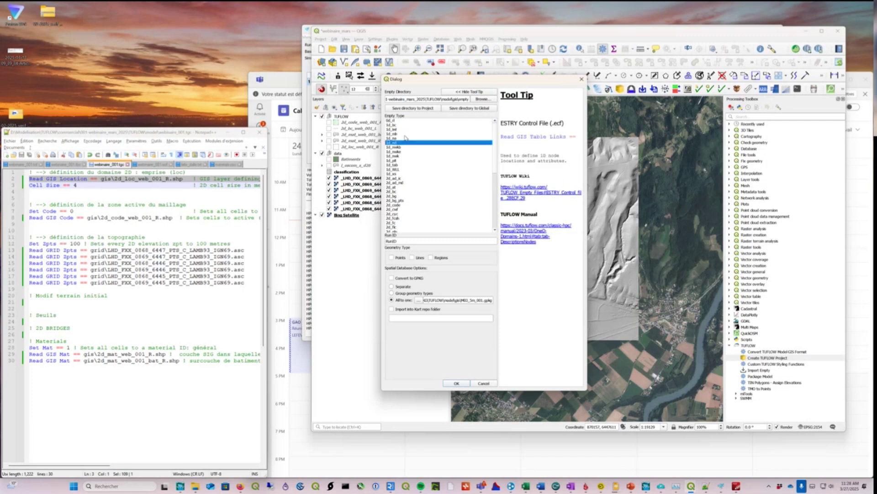
scroll(420, 171, down, 3)
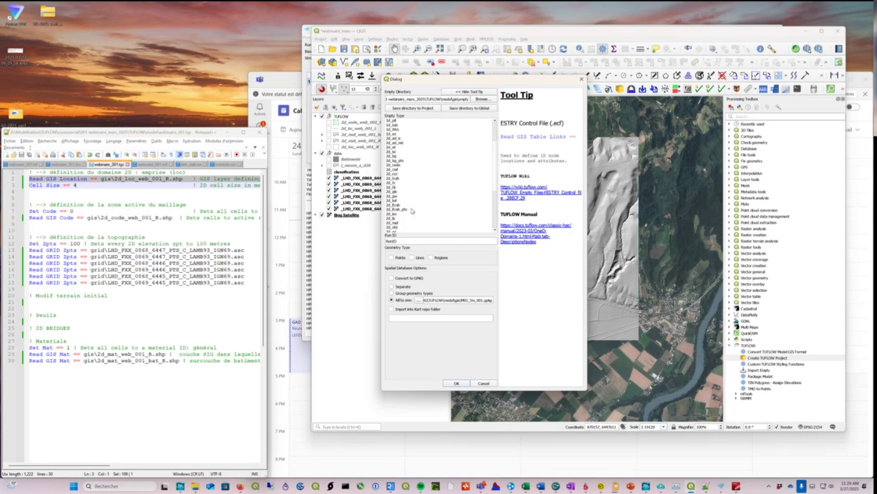
click(392, 214)
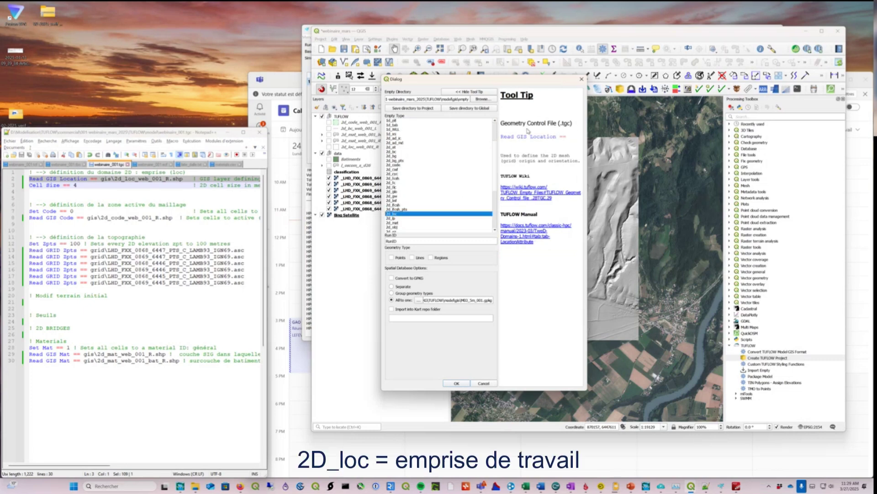
- Import the empty 2d_loc file with run ID "demo" and Regions geometry, and place the new layer first in the TUFLOW group
drag(589, 136, 679, 136)
click(401, 240)
double_click(401, 240)
text(demo)
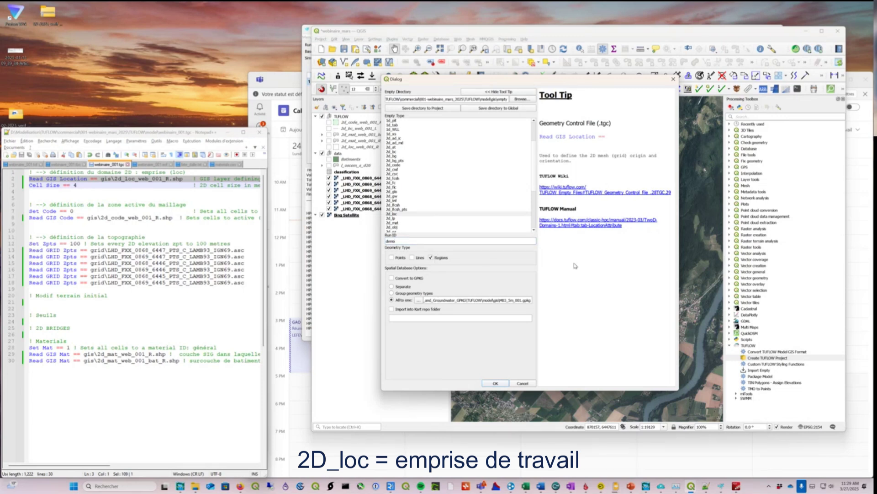
click(495, 384)
drag(352, 215, 377, 120)
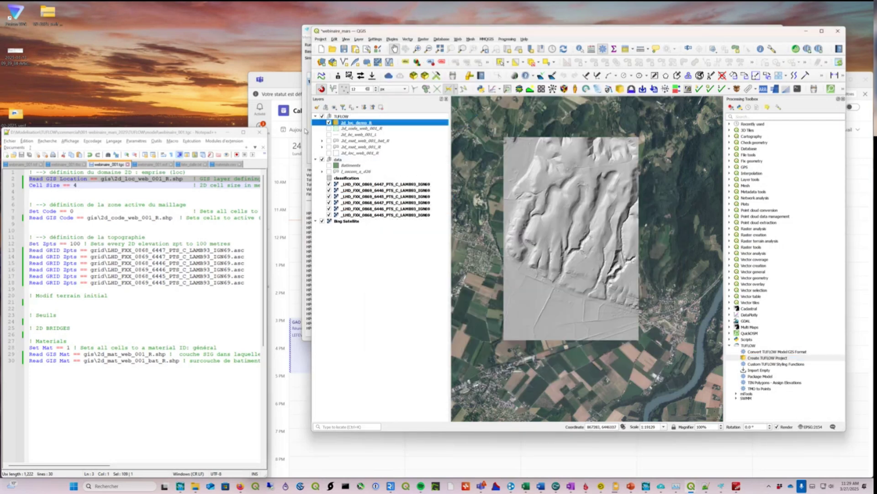
- In File Explorer, enlarge the gis folder window to examine the new 2d_loc_demo_R files, and shrink it again
click(254, 142)
key(alt+Tab)
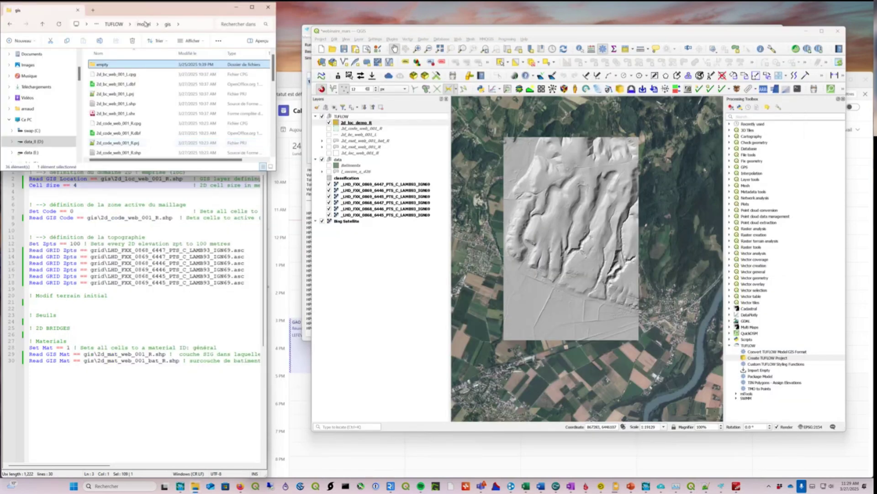
drag(164, 170, 165, 346)
scroll(152, 275, down, 3)
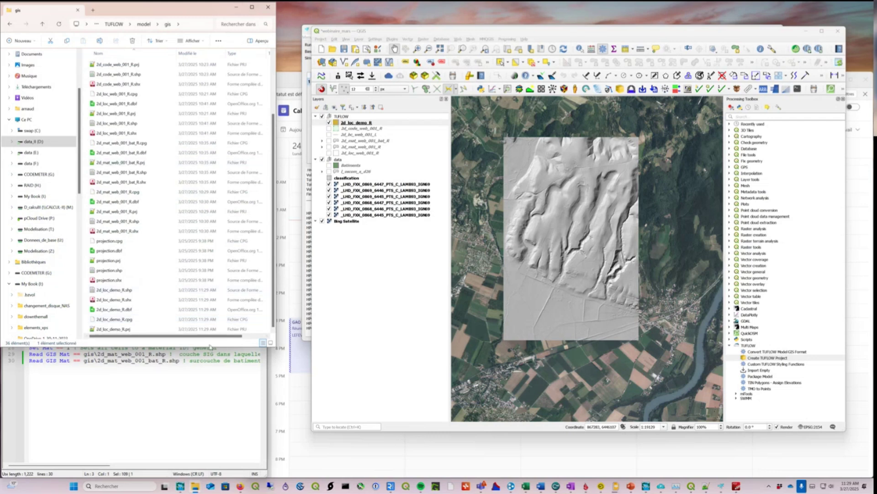
drag(207, 344, 220, 130)
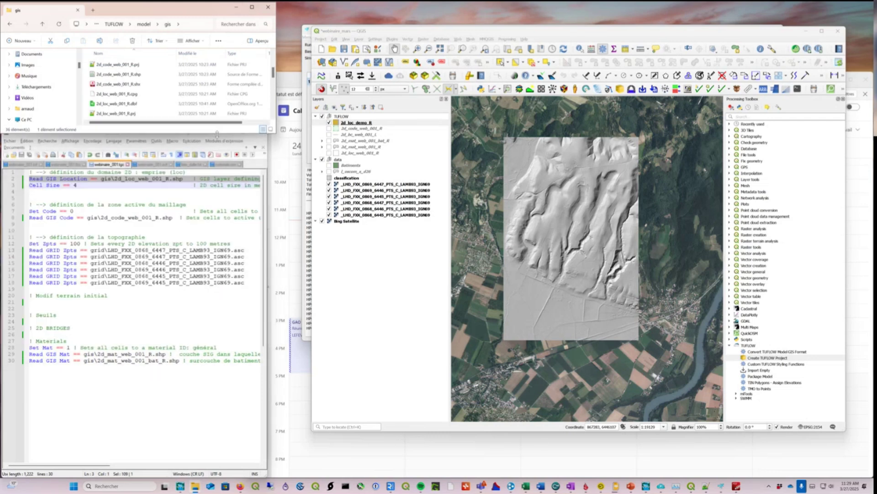
- Show the feature count of the 2d_loc_demo_R layer and widen the QGIS window
right_click(362, 122)
click(394, 146)
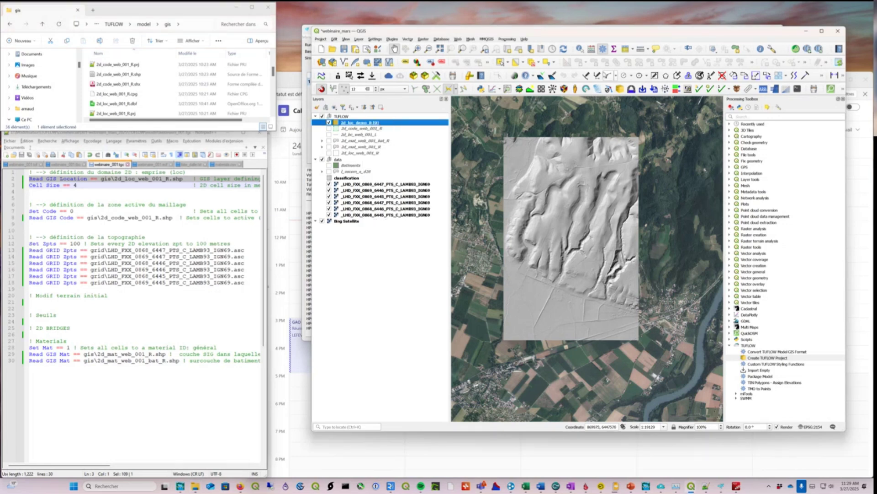
drag(303, 98, 141, 96)
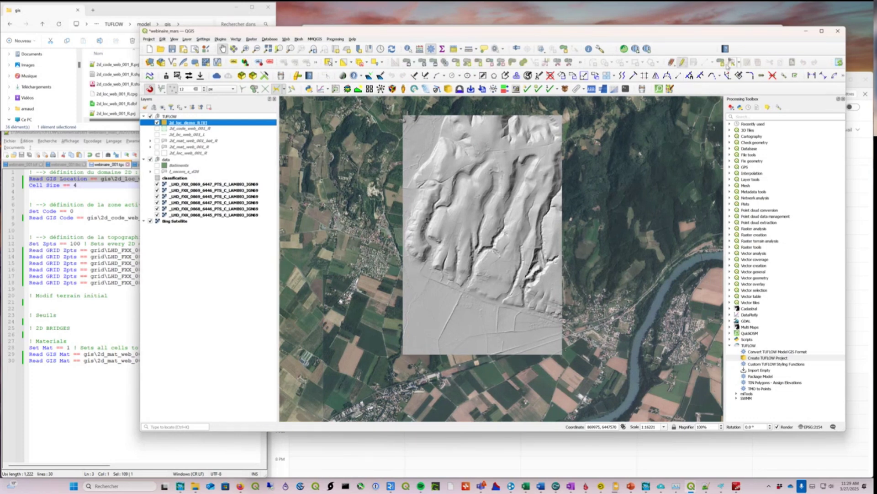
- Draw a four-cornered study-area polygon over the terrain grids in 2d_loc_demo_R, set its comment to "zone etude" and save the layer edits
click(707, 62)
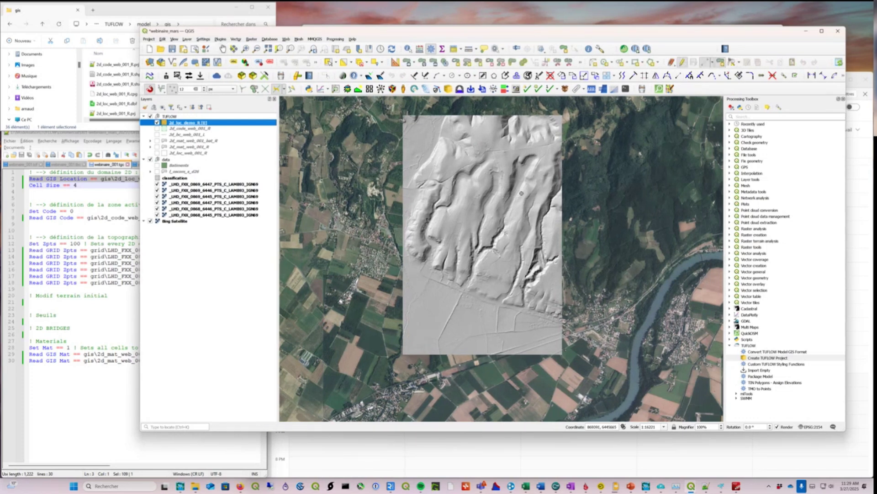
click(435, 323)
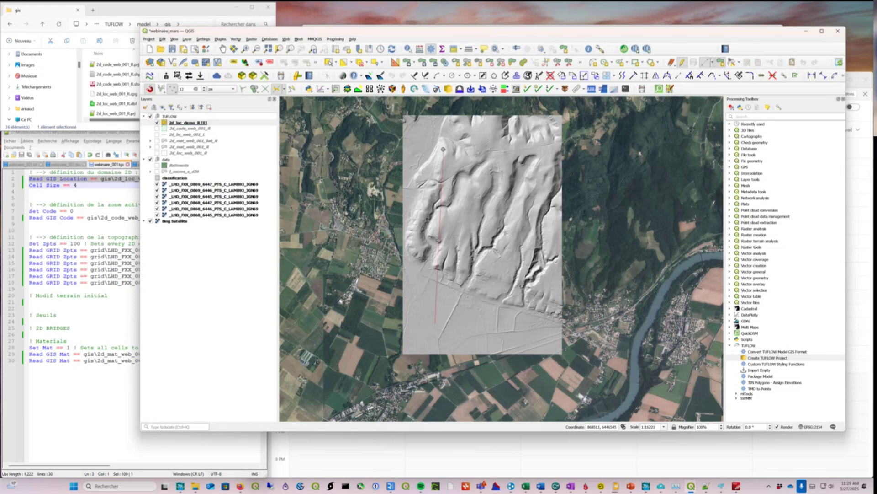
click(439, 142)
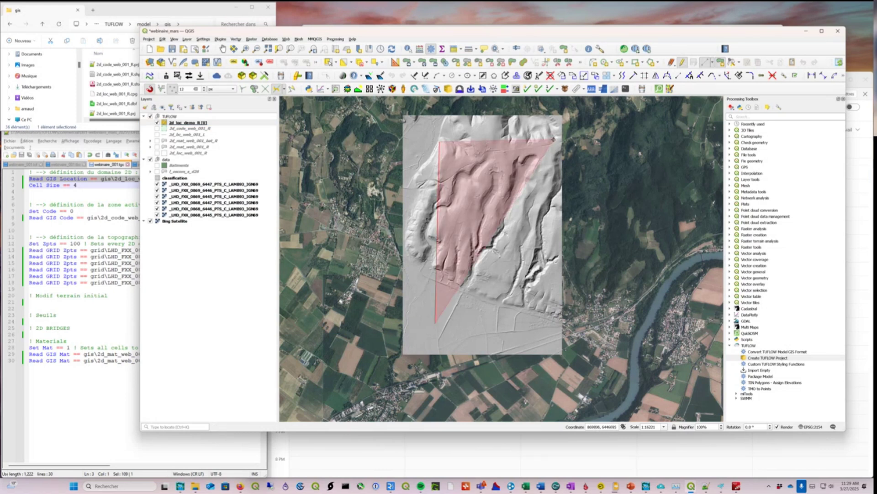
click(554, 140)
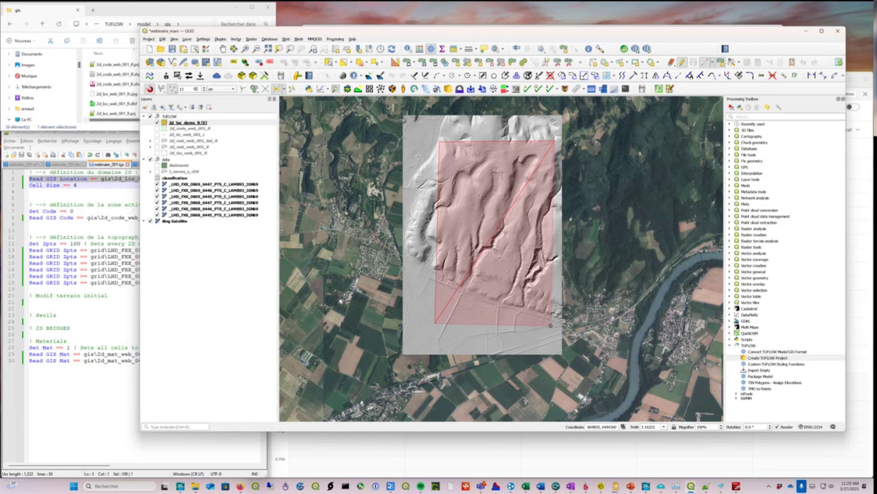
click(551, 325)
right_click(550, 326)
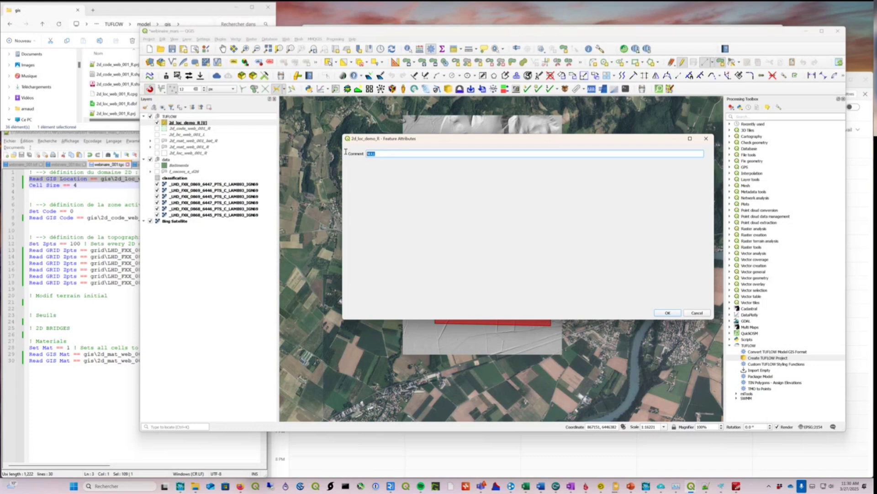
text(zone etude)
click(667, 313)
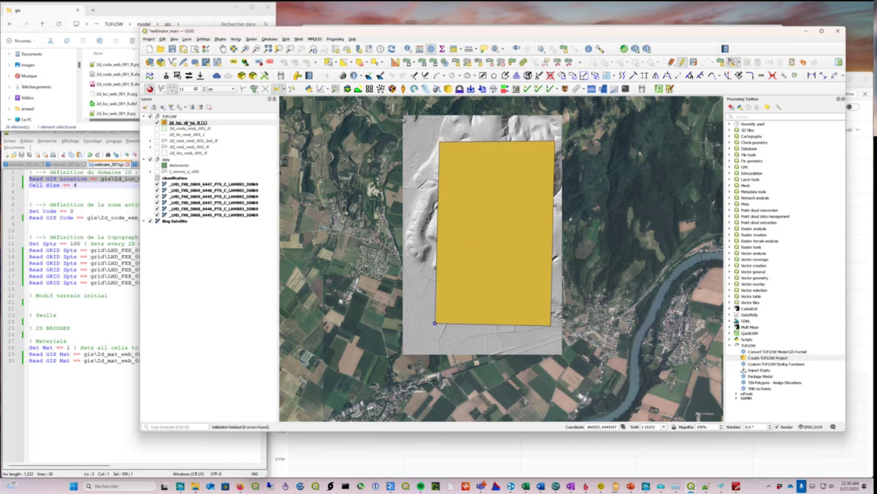
click(188, 122)
click(682, 62)
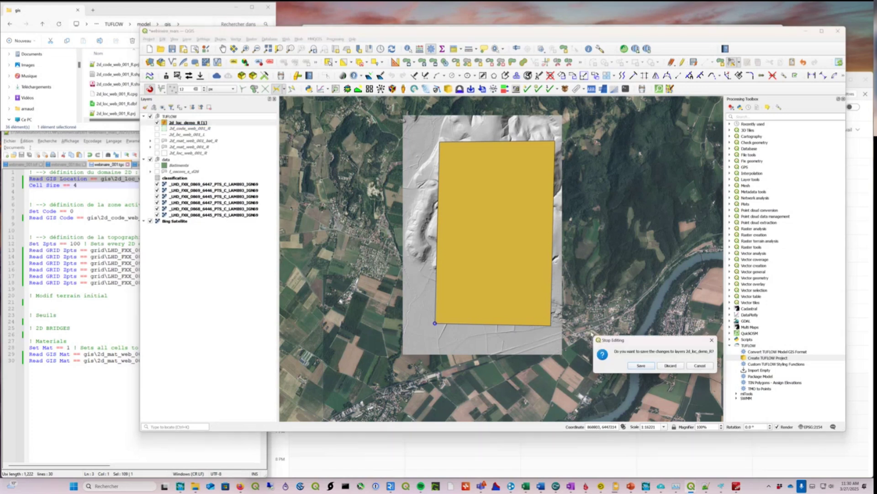
click(641, 366)
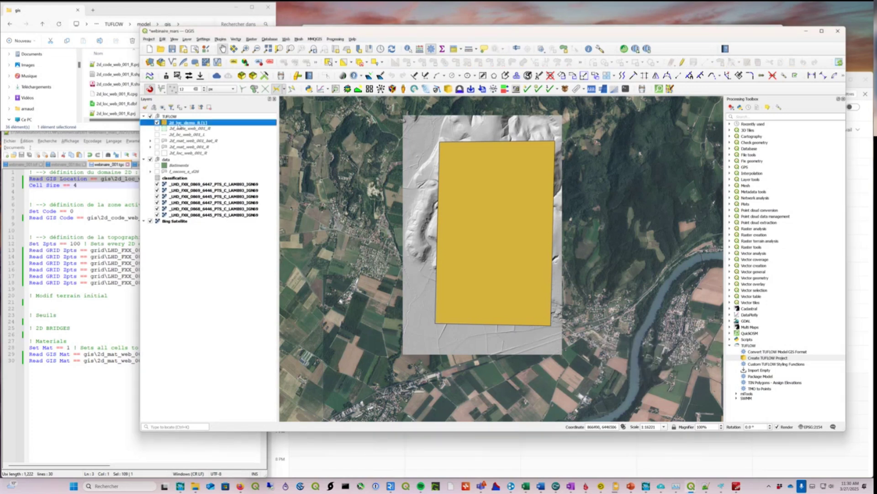
- Copy the style of the 2d_loc_web_001_R layer and paste it onto 2d_loc_demo_R
right_click(186, 123)
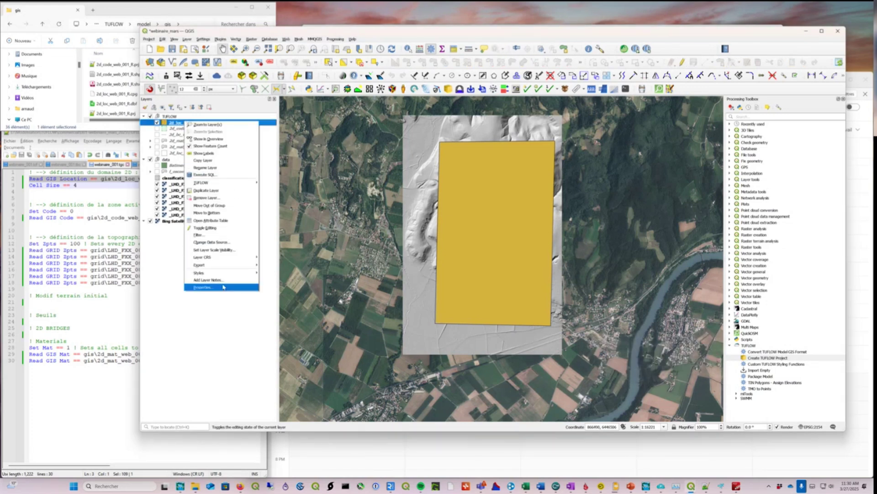
right_click(174, 152)
mouse_move(223, 316)
mouse_move(275, 316)
click(336, 316)
right_click(197, 121)
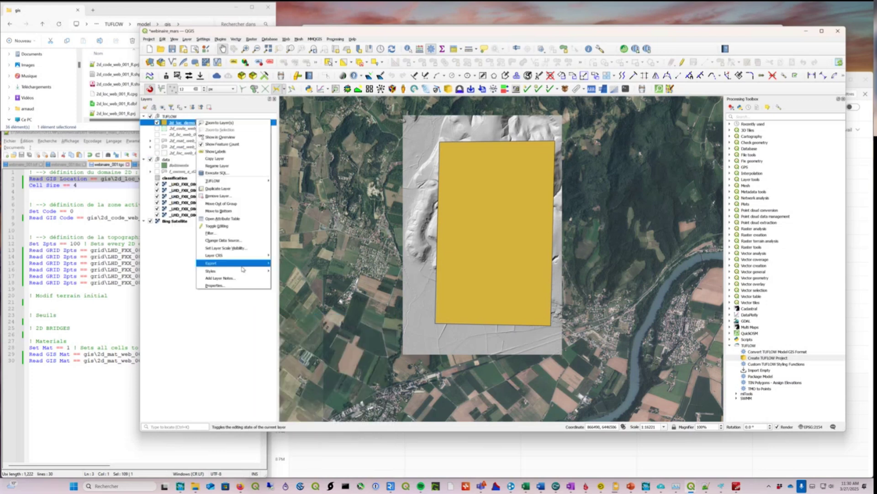
mouse_move(247, 270)
mouse_move(309, 279)
click(351, 280)
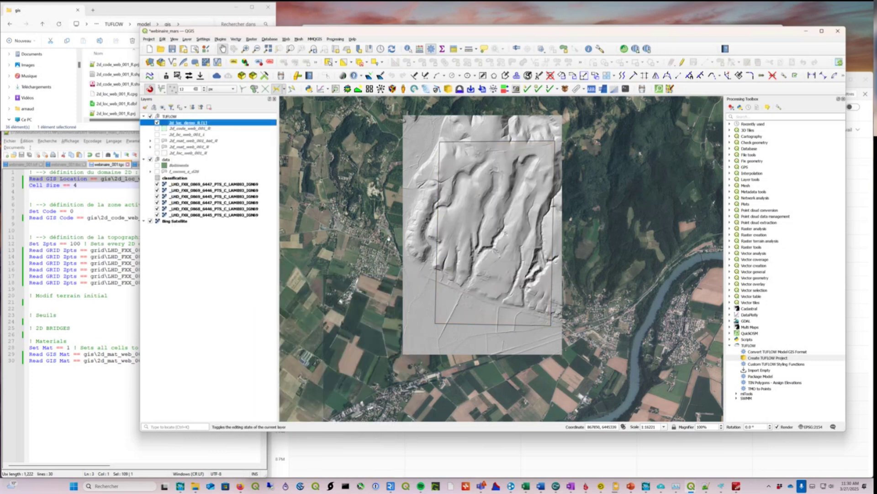
right_click(177, 125)
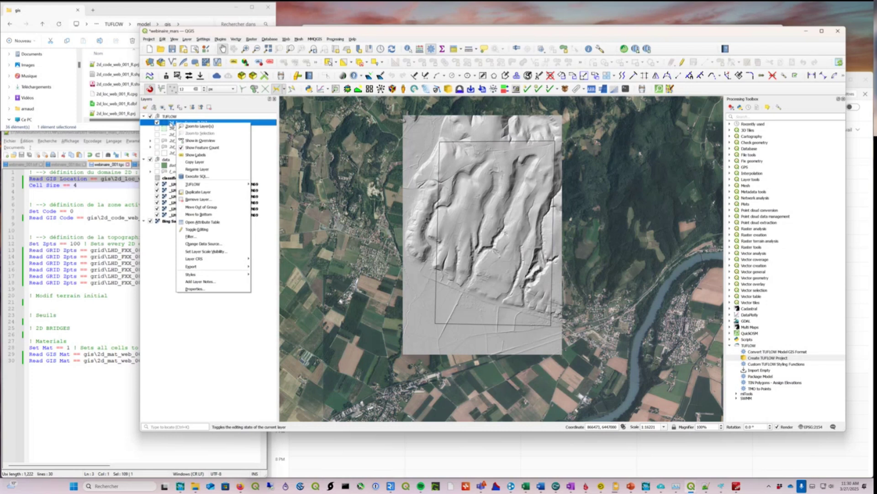
click(160, 250)
click(189, 127)
click(190, 123)
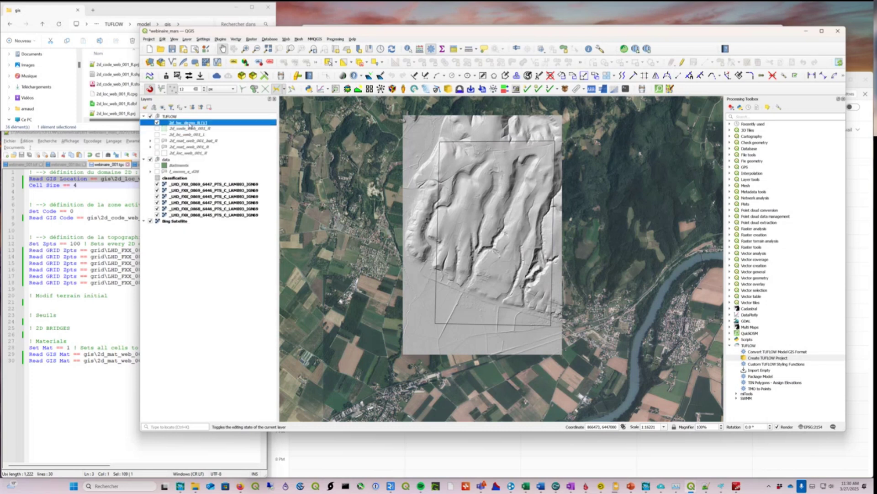
- Copy the TUFLOW command of 2d_loc_demo_R and paste it over the Read GIS Location command in webinaire_001.tgc, widening the Notepad++ window
right_click(191, 125)
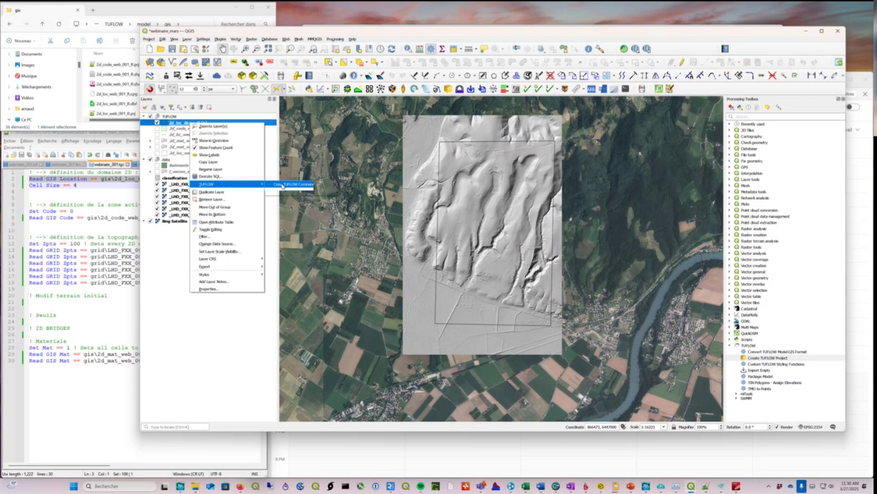
click(282, 185)
click(83, 179)
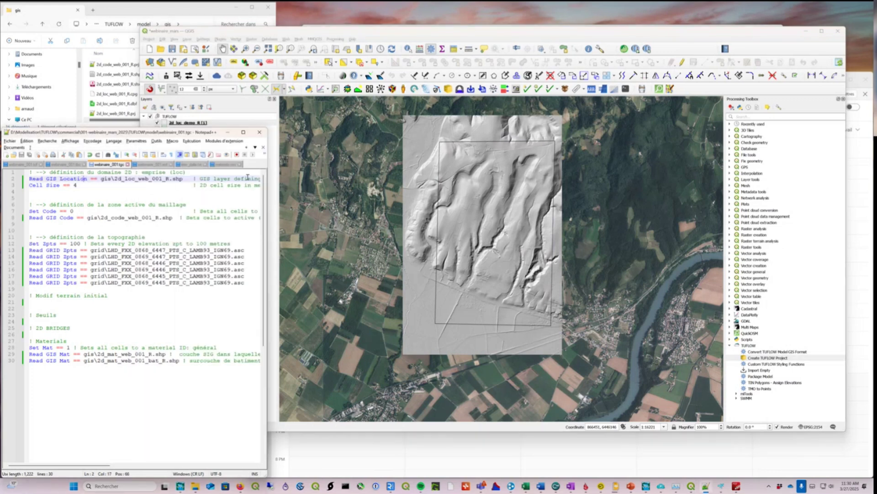
drag(267, 177, 488, 176)
drag(182, 172, 29, 172)
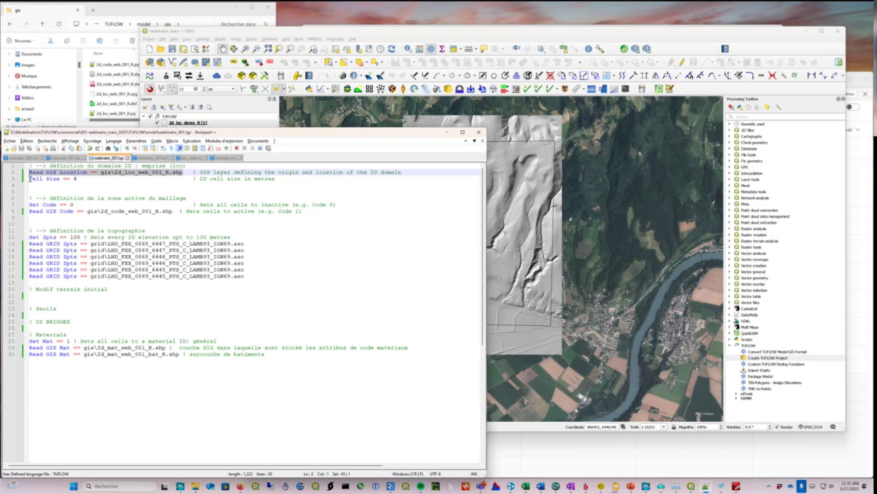
key(ctrl+v)
click(52, 185)
- Highlight the Read GIS Location command and the Cell Size command in webinaire_001.tgc to review the 2D domain definition
drag(30, 172, 169, 172)
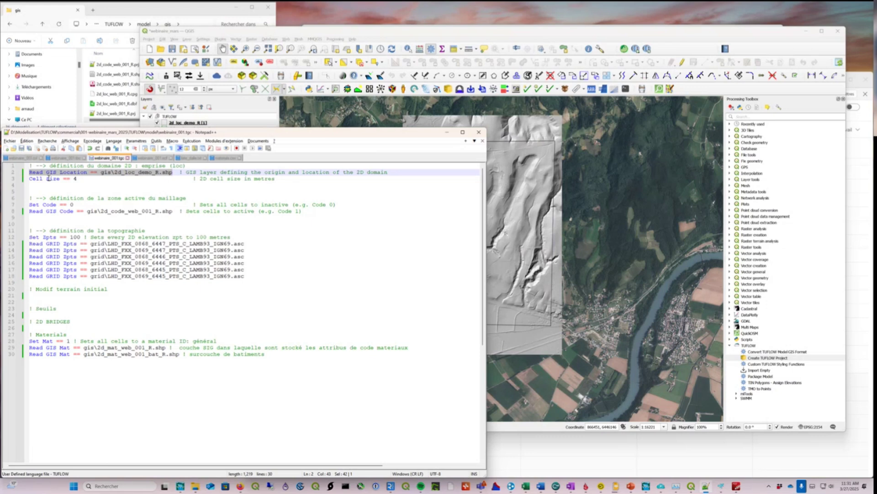
drag(79, 179, 28, 178)
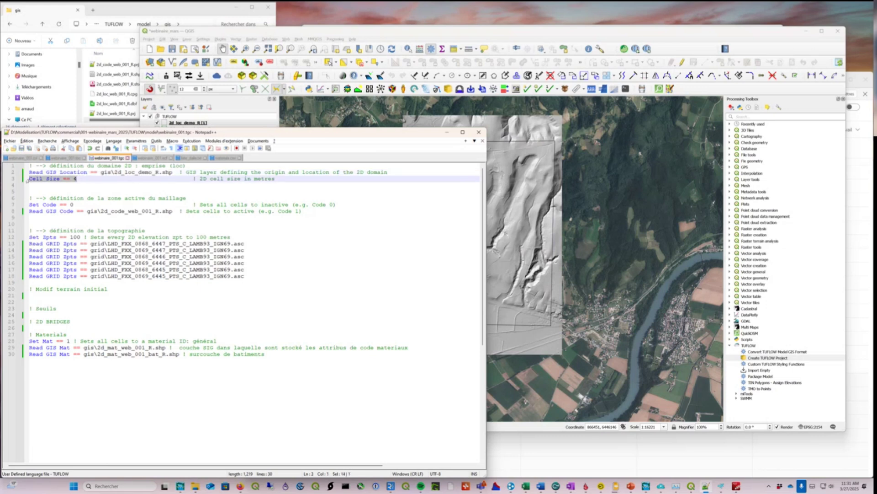
click(79, 178)
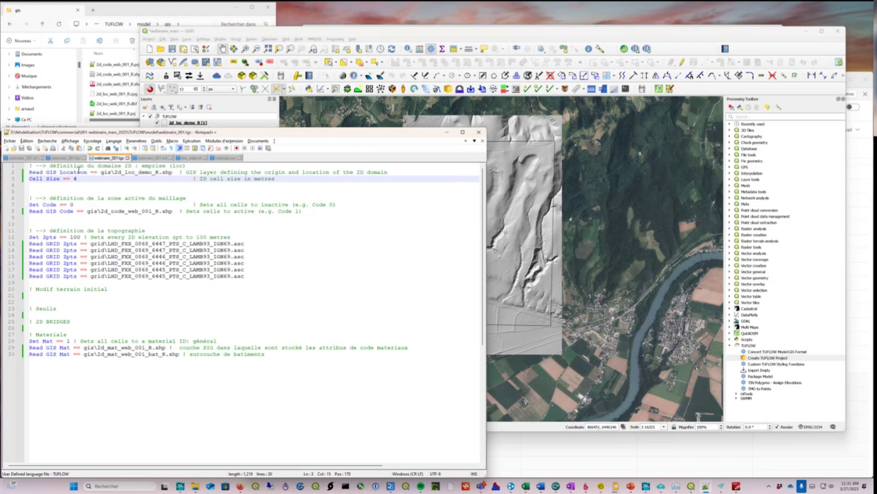
drag(60, 172, 209, 172)
drag(79, 179, 41, 180)
click(92, 176)
- Highlight the active mesh zone block, move and narrow the Notepad++ window to reveal the map, and highlight the Set Code line
drag(31, 198, 325, 213)
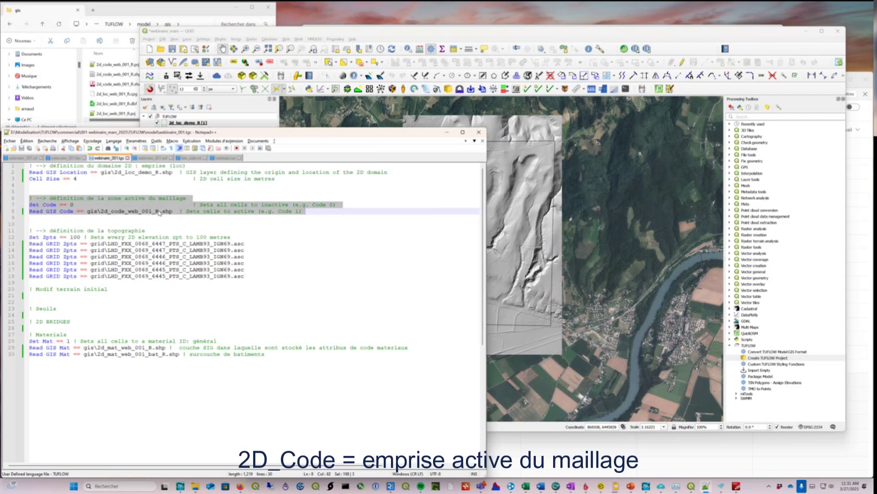
click(173, 211)
drag(324, 134, 323, 119)
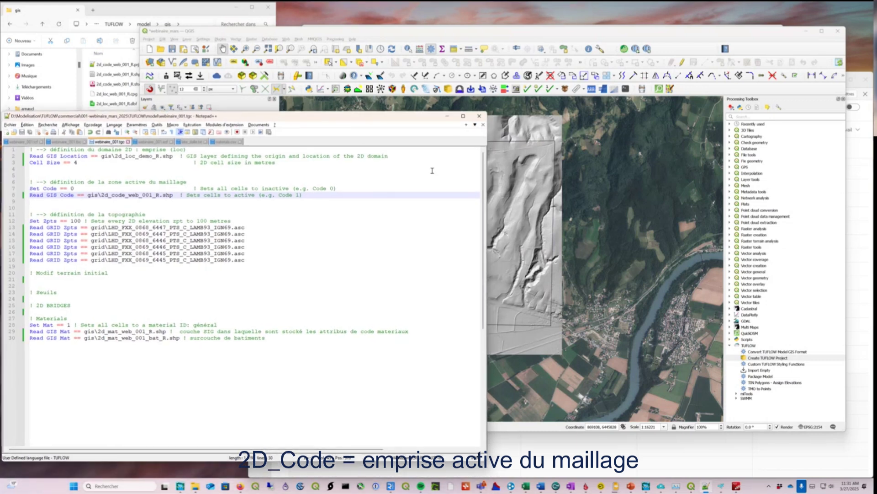
drag(486, 170, 289, 170)
drag(75, 196, 28, 195)
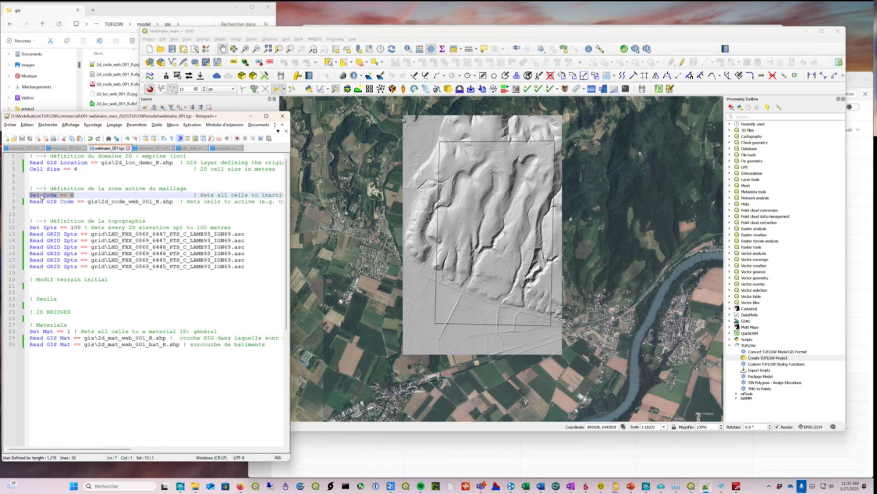
- Highlight the Read GIS Code line, switch to QGIS and import an empty 2d_code file with run ID "demo_" and Regions geometry
drag(36, 202, 175, 201)
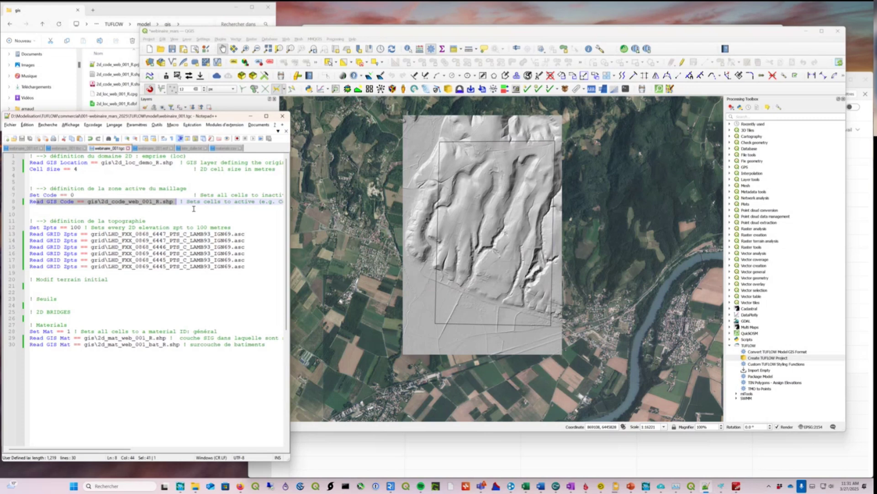
click(525, 33)
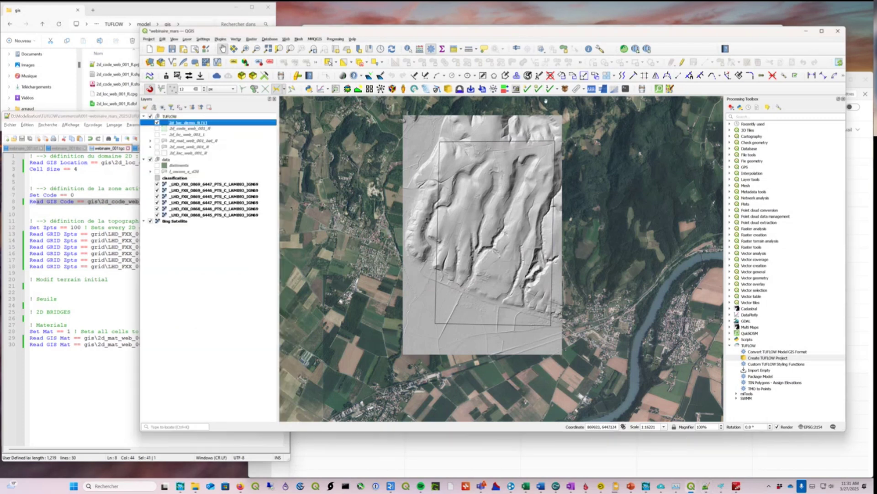
click(471, 90)
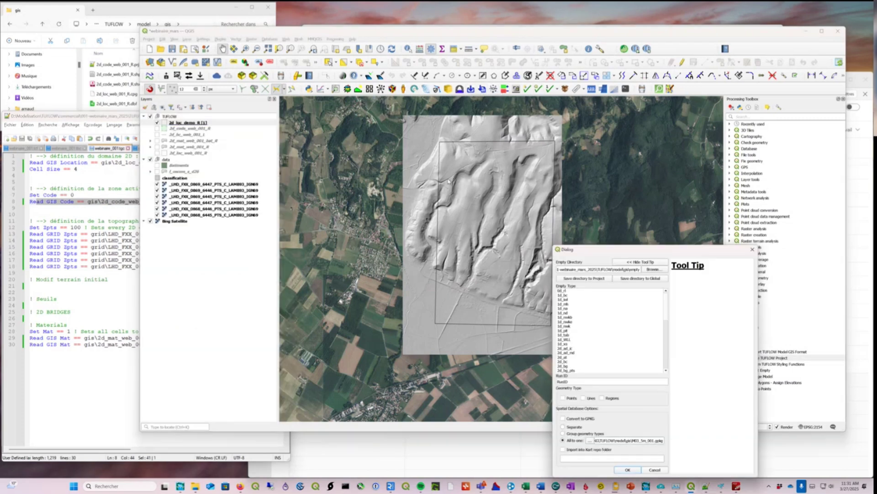
click(569, 301)
scroll(566, 320, down, 3)
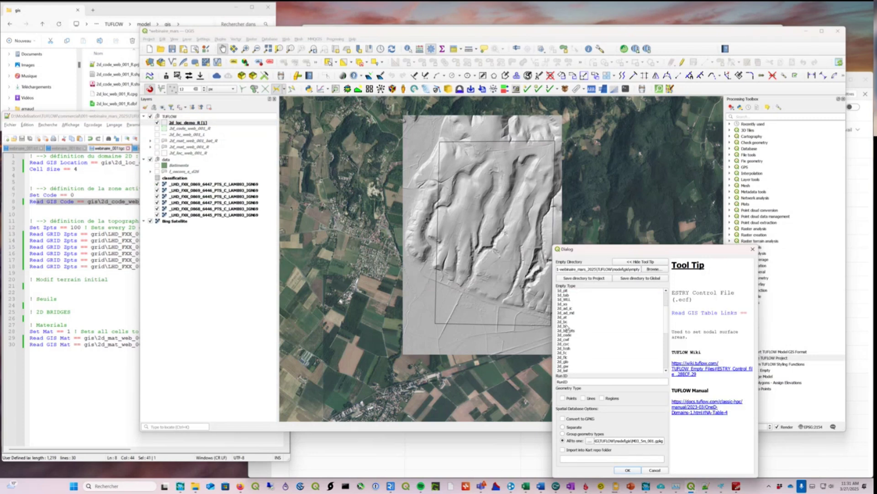
click(569, 335)
click(588, 383)
text(demo_)
click(614, 398)
drag(659, 254, 585, 153)
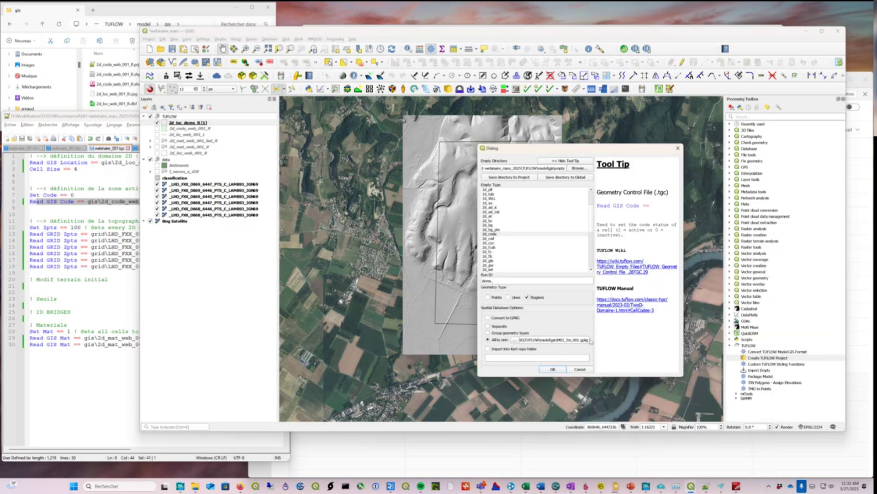
click(560, 371)
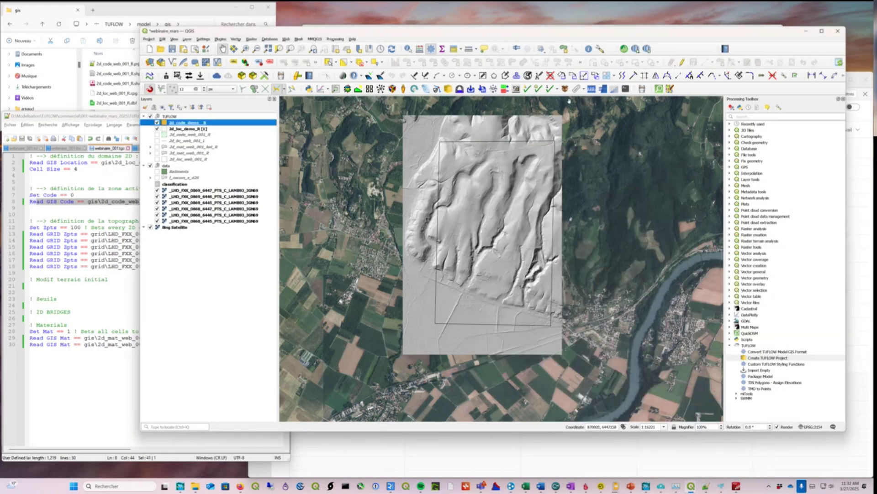
- Digitise a polygon around the central valley in 2d_code_demo__R with Code 1 as the active zone and save the layer edits
click(682, 62)
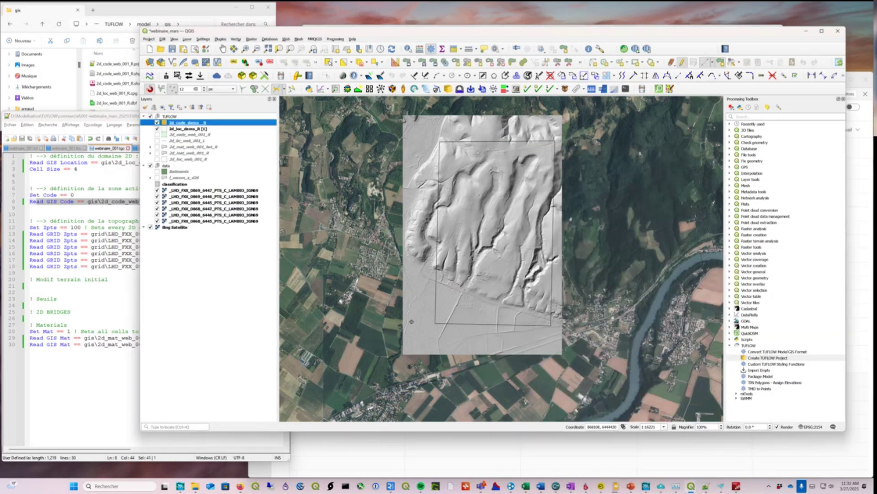
click(451, 288)
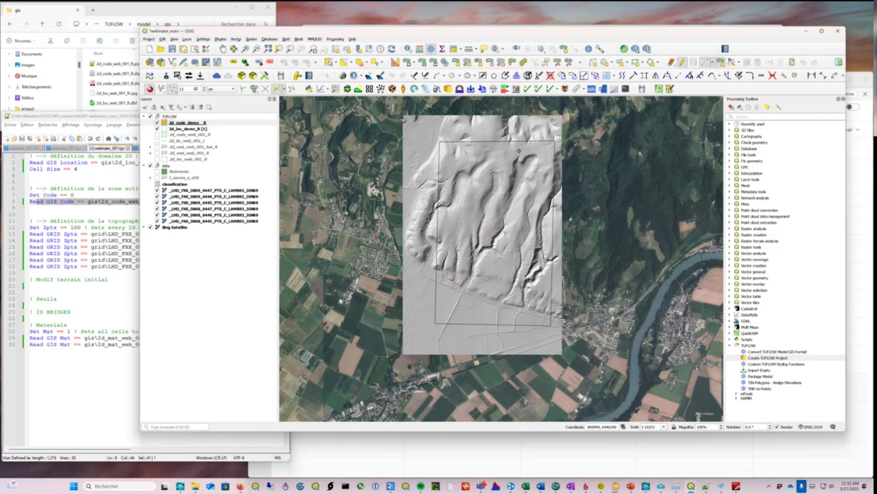
click(487, 305)
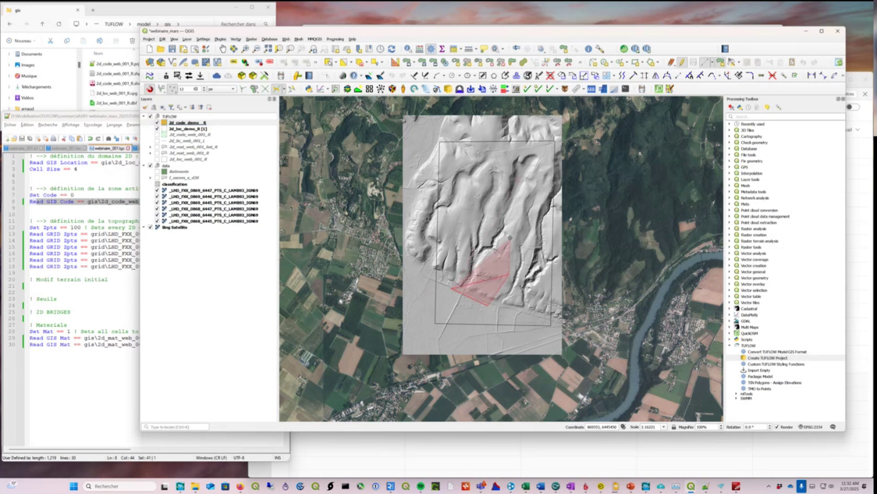
click(521, 234)
click(547, 148)
click(519, 147)
click(496, 152)
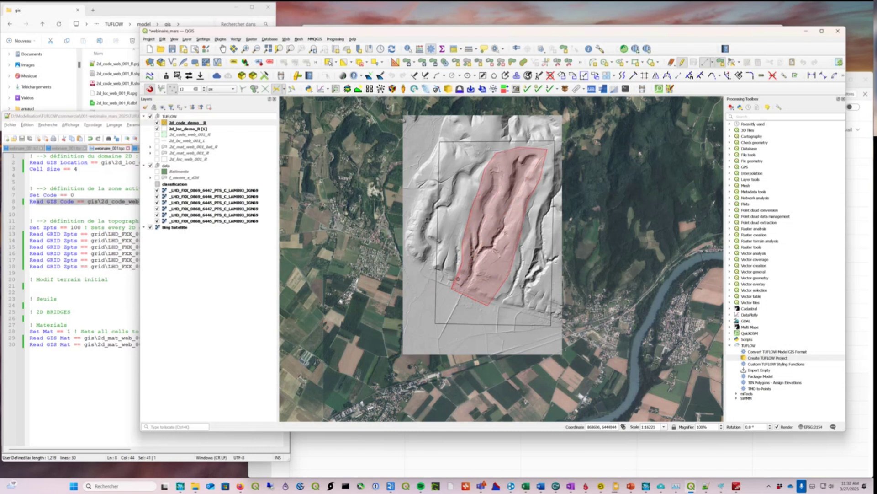
right_click(459, 282)
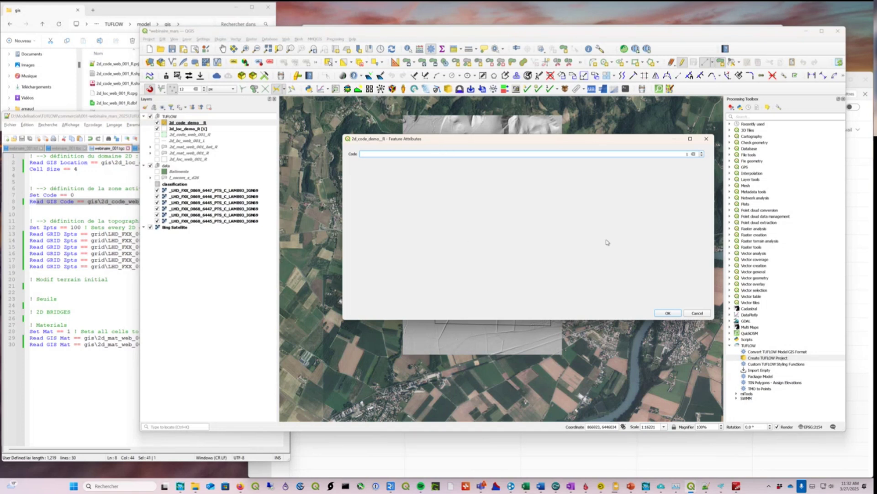
click(668, 313)
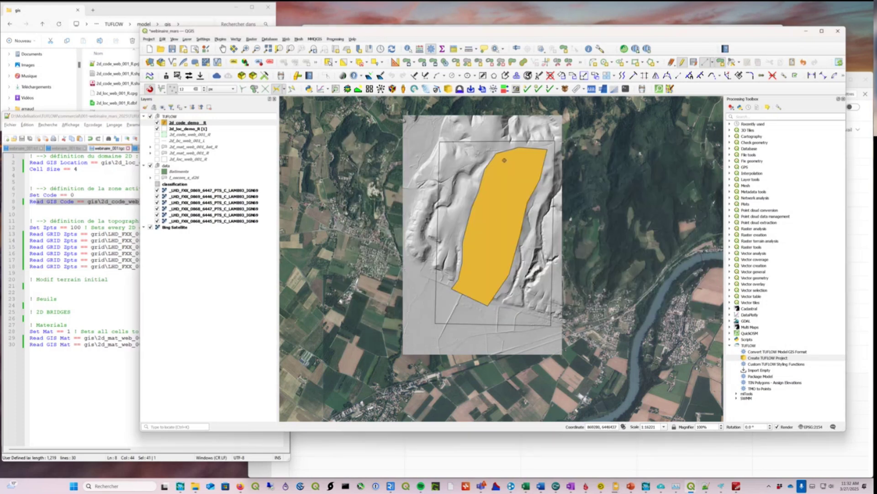
click(683, 62)
click(649, 366)
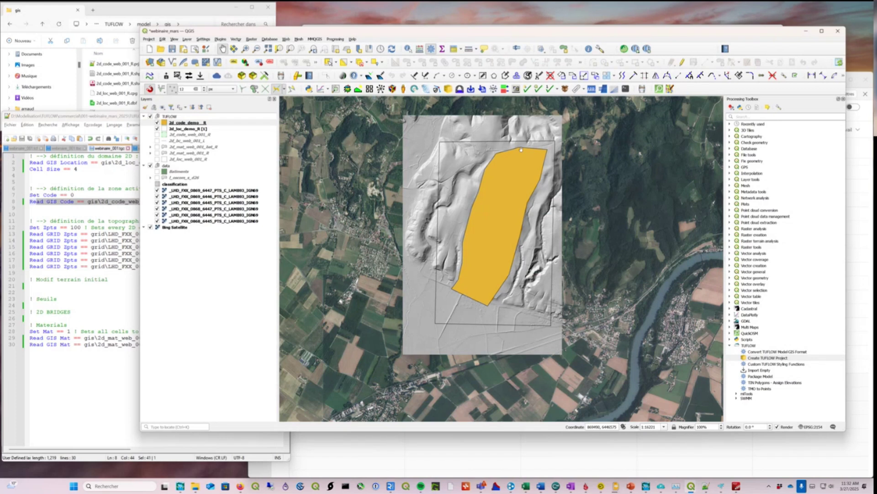
- Apply the TUFLOW styling to the 2d_code_demo__R layer
drag(504, 206, 490, 231)
click(245, 49)
drag(407, 158, 559, 362)
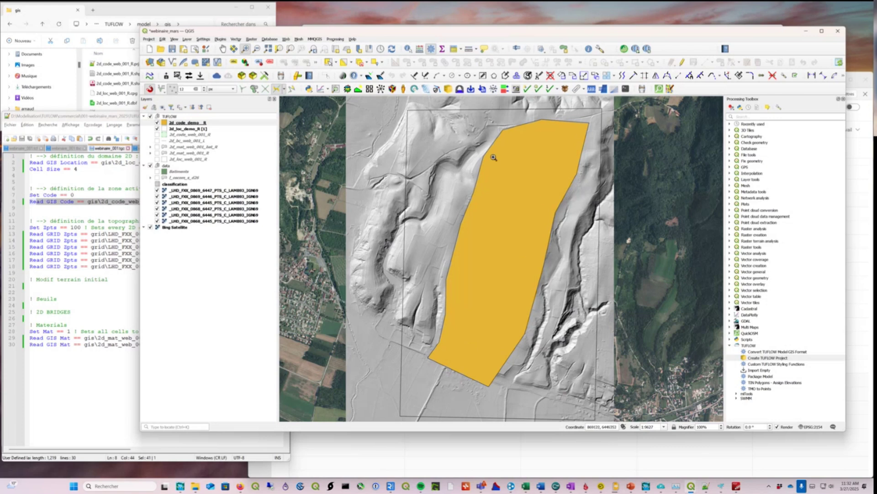
click(205, 123)
click(537, 89)
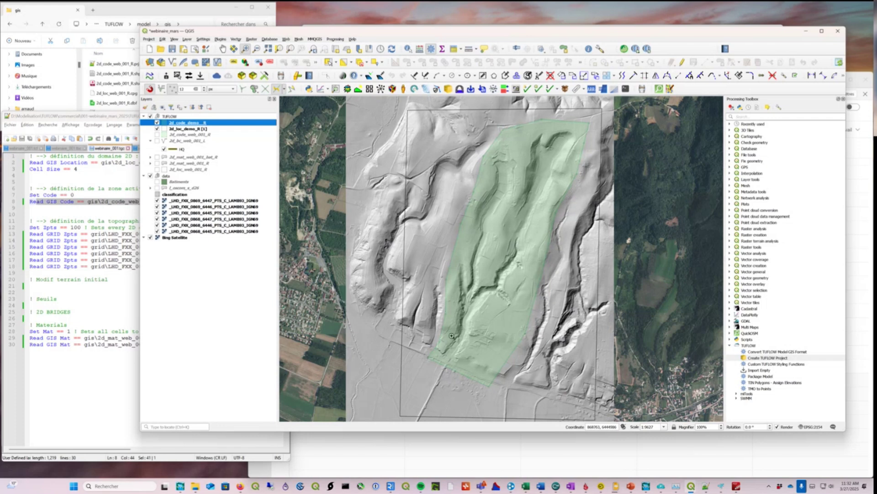
- Show the Batiments layer and inspect the buildings at the southern end of the active zone polygon
click(157, 181)
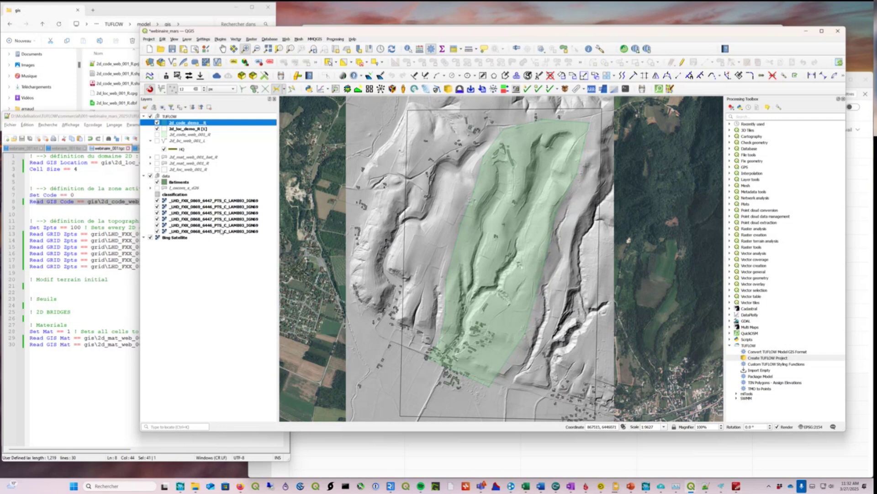
drag(443, 316, 491, 358)
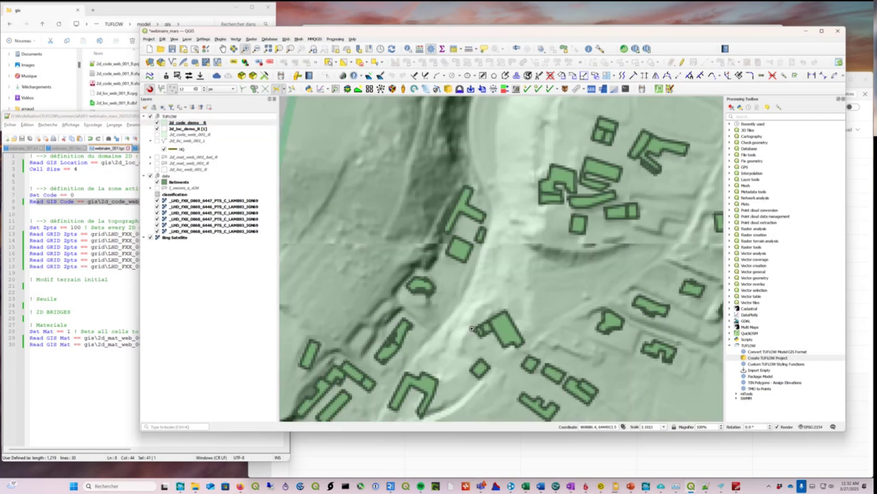
scroll(470, 262, down, 1)
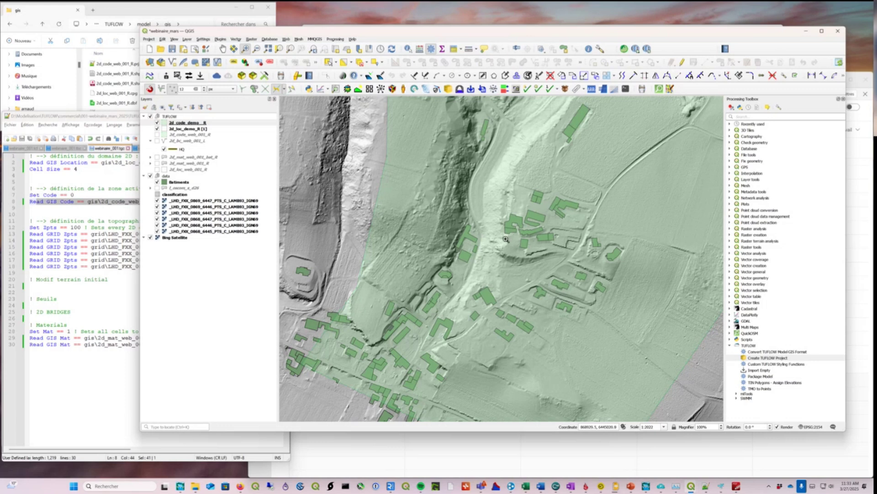
scroll(518, 221, down, 2)
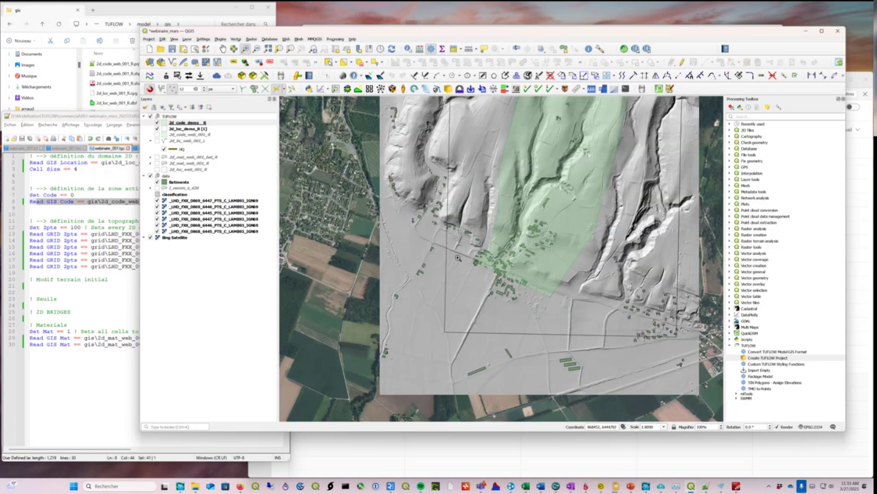
- Copy the TUFLOW command of the 2d_code_demo__R layer and switch to webinaire_001.tgc in Notepad++
right_click(194, 123)
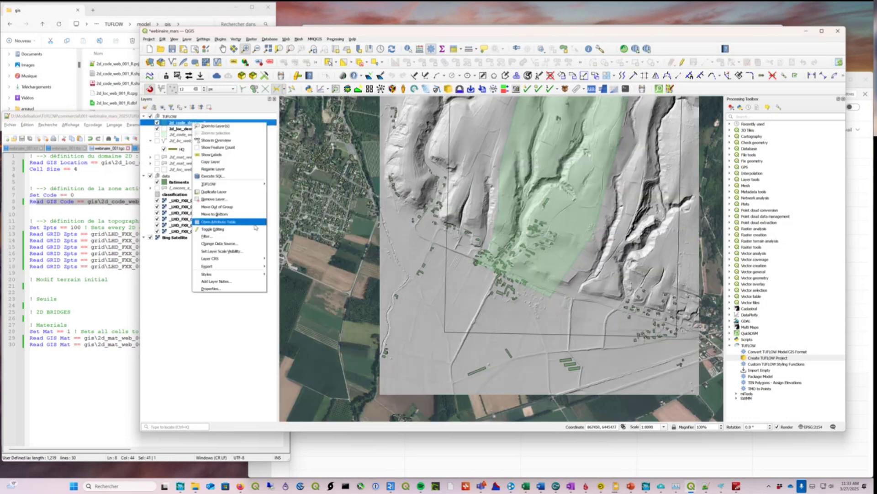
click(294, 183)
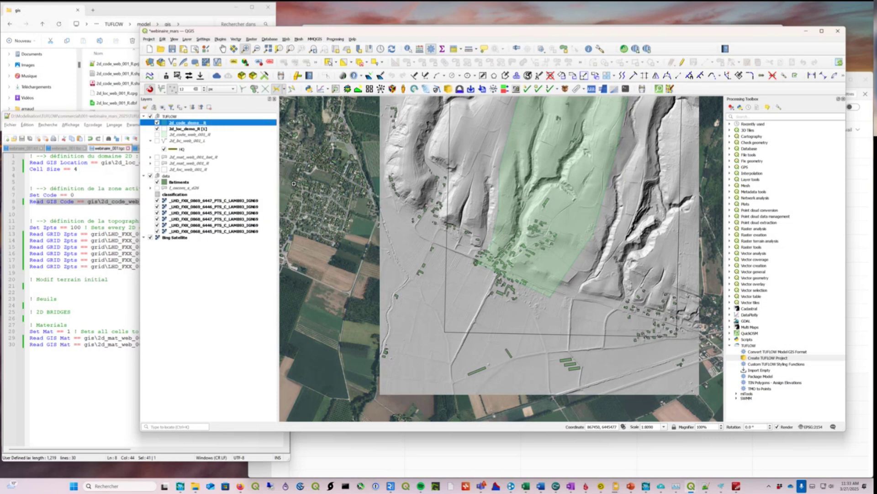
key(alt+Tab)
key(alt+Tab)
key(alt+Tab)
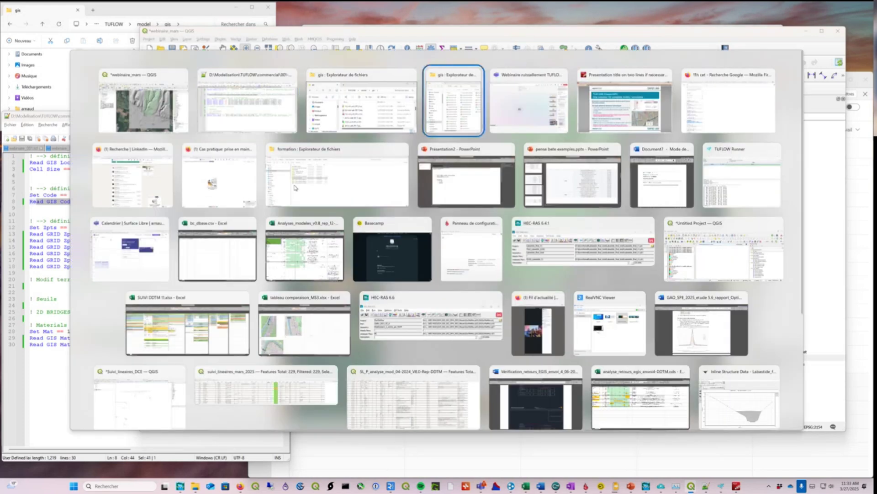
key(shift+alt+Tab)
key(shift+alt+Tab)
click(141, 230)
- Replace the Read GIS Code command with "Read GIS Code == gis\2d_code_demo__R.shp" and save webinaire_001.tgc
drag(174, 201, 33, 204)
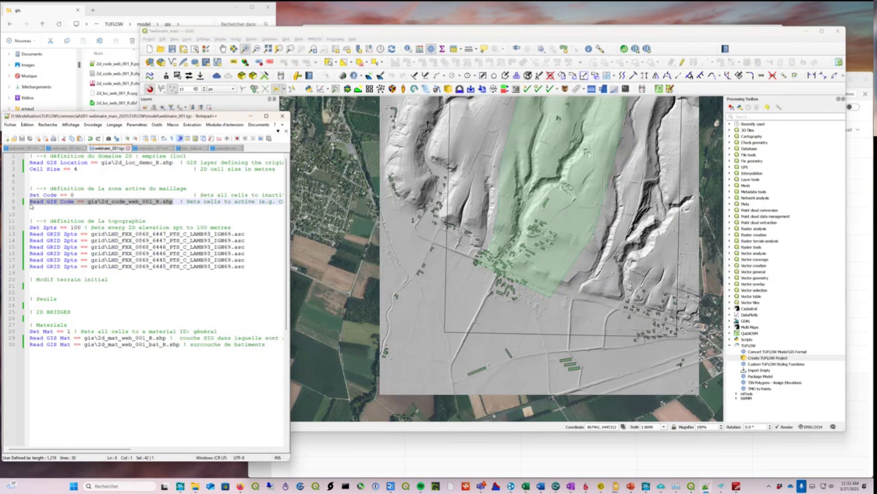
text(Read GIS Code == gis\2d_code_demo__R.shp)
click(99, 209)
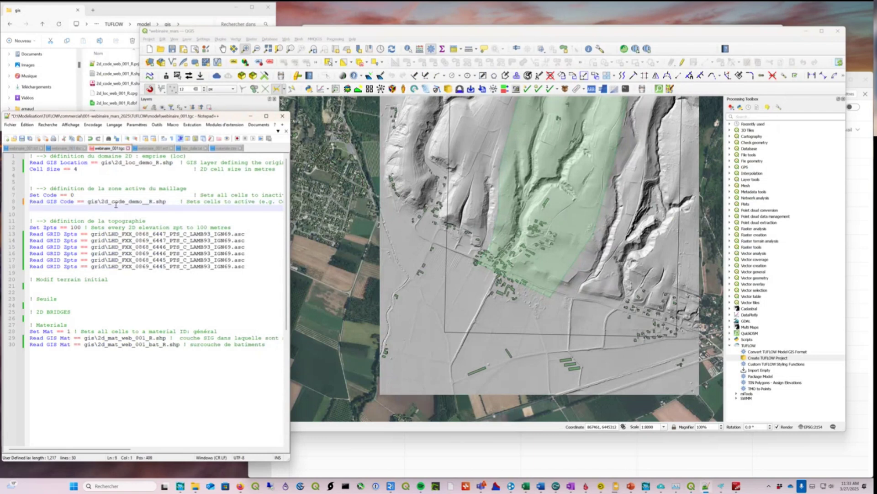
key(ctrl+s)
click(172, 202)
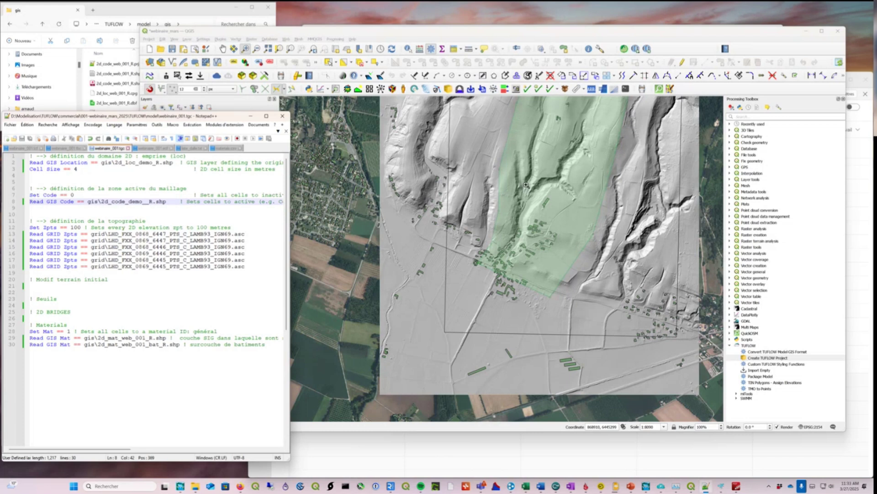
- Review the active zone on the map, widen the Notepad++ window and highlight the Set Code and Read GIS Code commands
scroll(526, 184, down, 1)
click(223, 49)
drag(544, 169, 522, 224)
scroll(537, 264, up, 1)
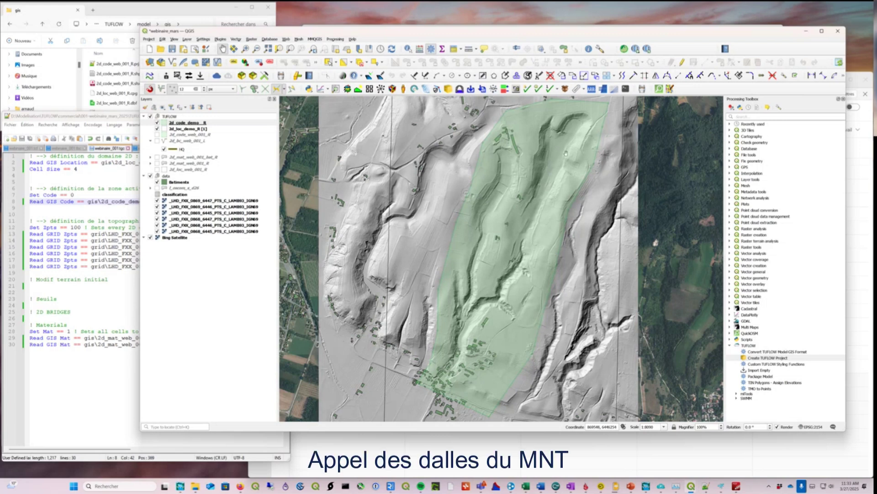
drag(599, 33, 615, 26)
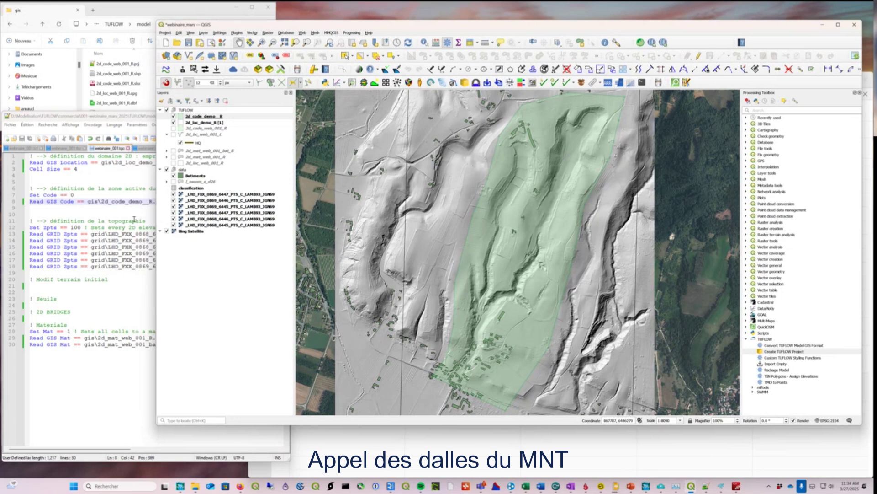
click(96, 217)
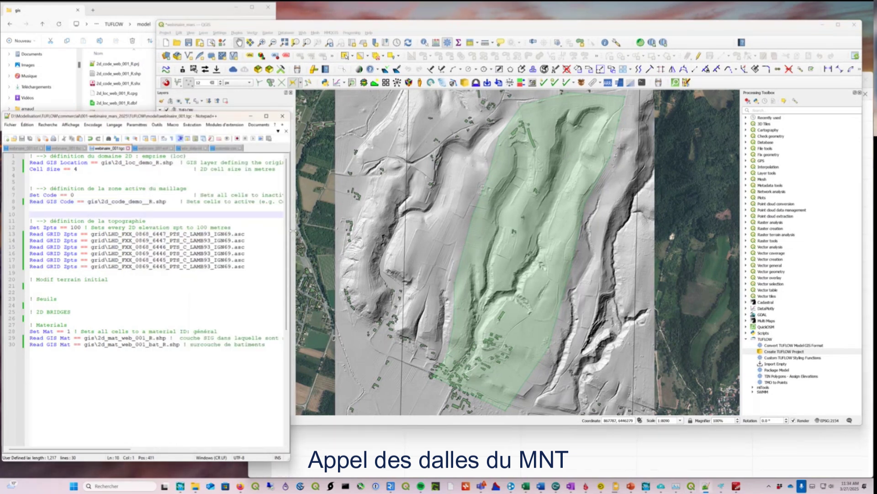
drag(292, 231, 342, 231)
click(77, 188)
drag(78, 187, 29, 189)
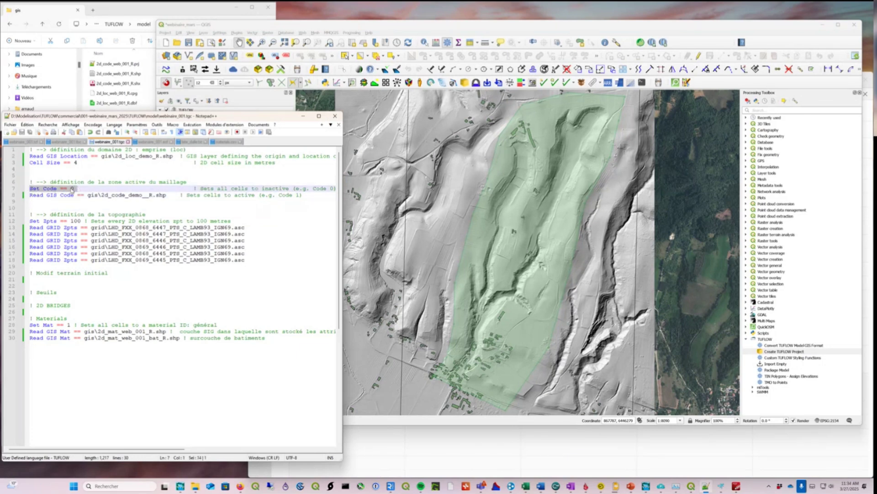
drag(55, 196, 168, 199)
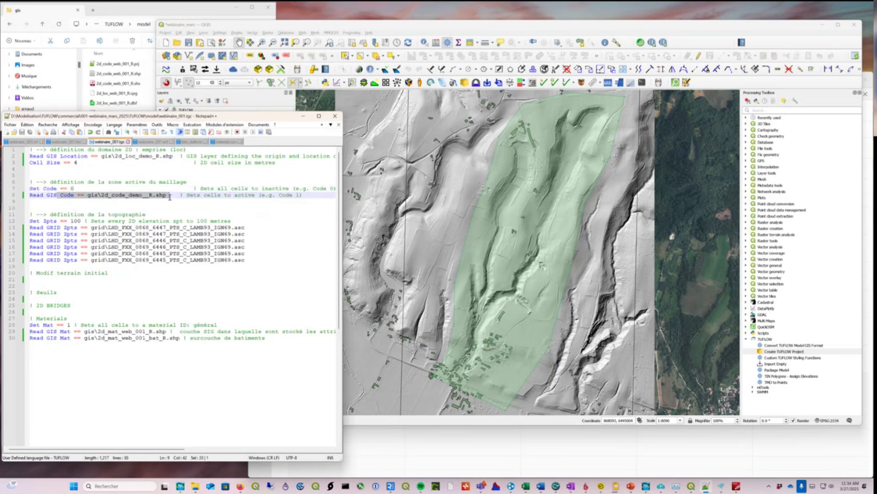
- Set the Set Zpts default elevation to 999 and save webinaire_001.tgc
double_click(76, 221)
text(999)
key(ctrl+s)
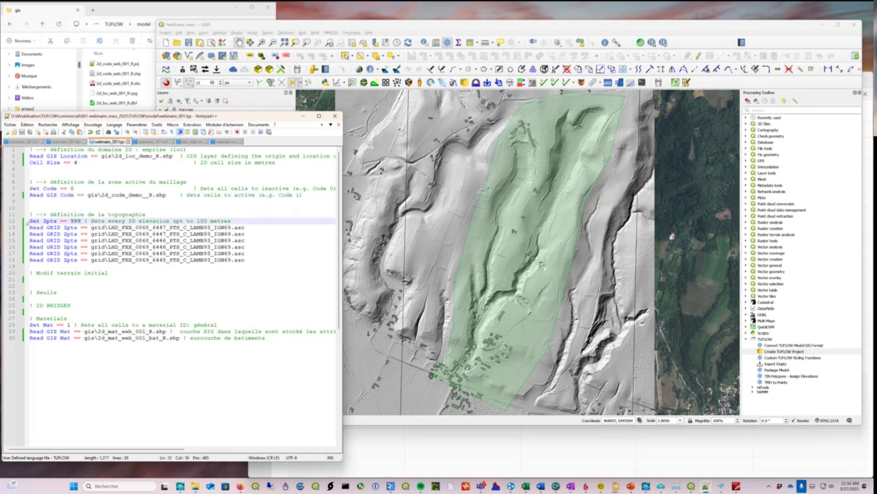
- Highlight the Set Zpts line and the block of Read GRID Zpts commands to review the topography definition against the map
drag(31, 221, 247, 222)
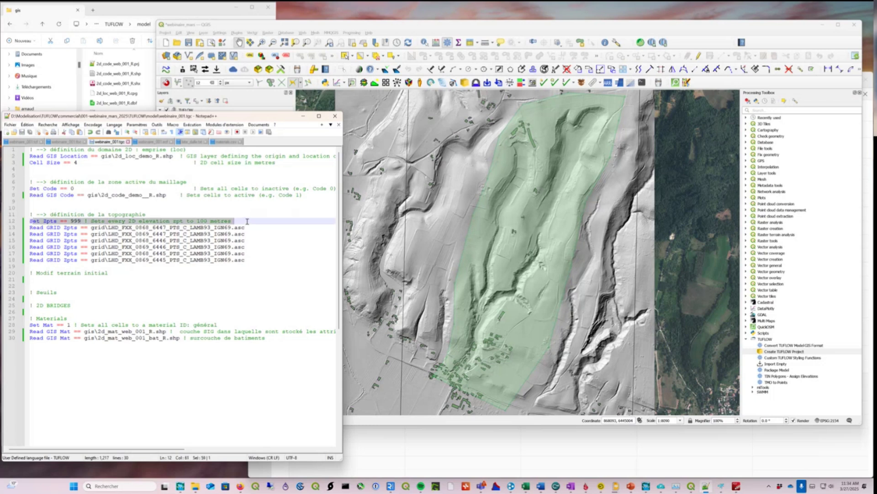
drag(246, 259, 28, 227)
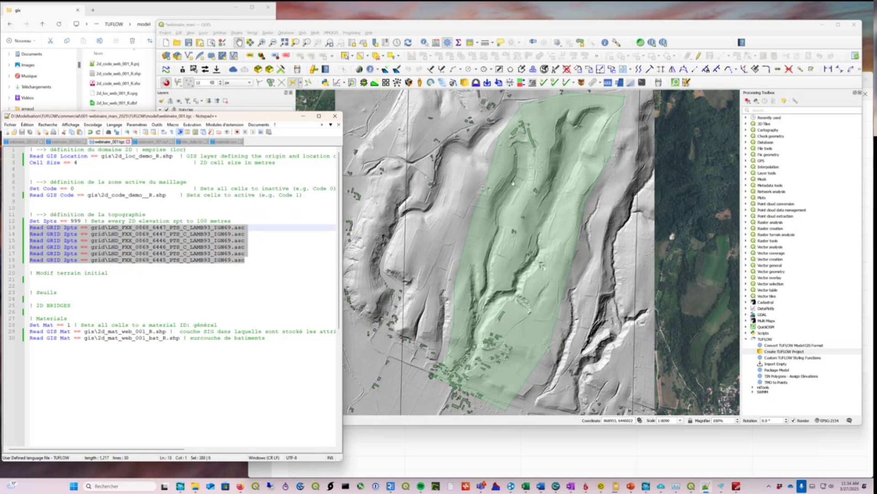
drag(531, 171, 536, 174)
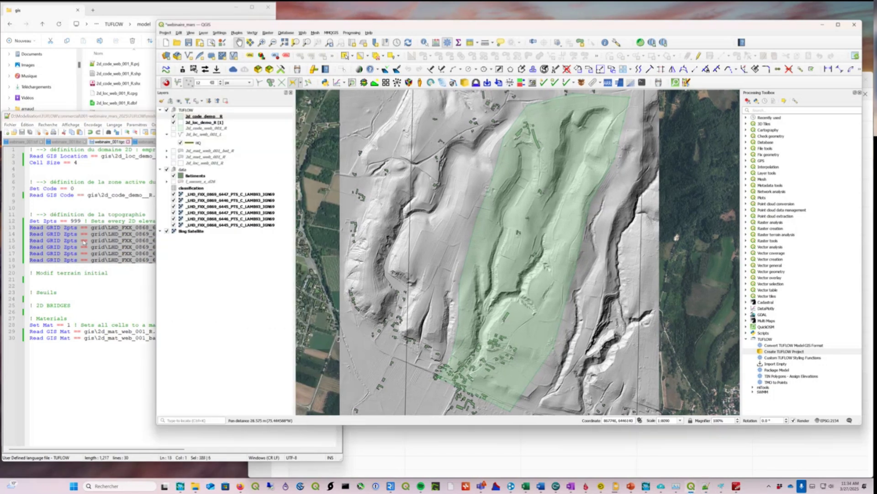
click(84, 240)
drag(29, 226, 246, 259)
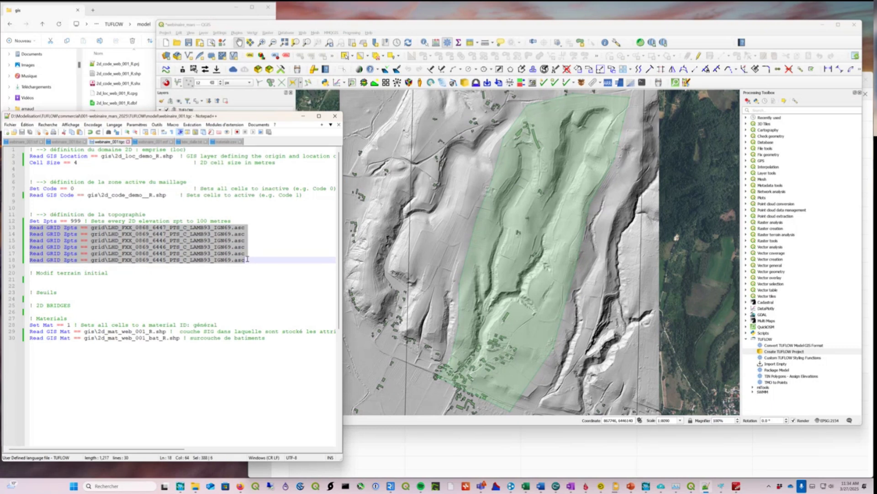
- Insert a blank line below the last Read GRID Zpts command and highlight the whole block of grid commands
click(250, 260)
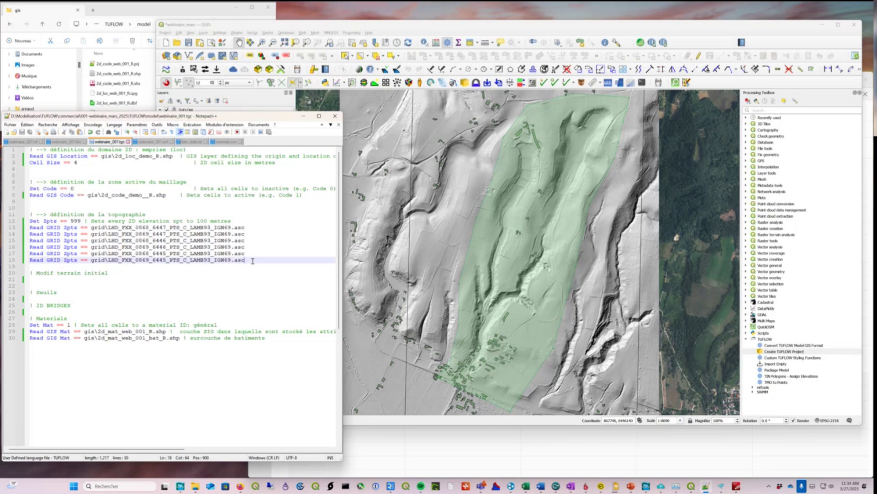
key(Return)
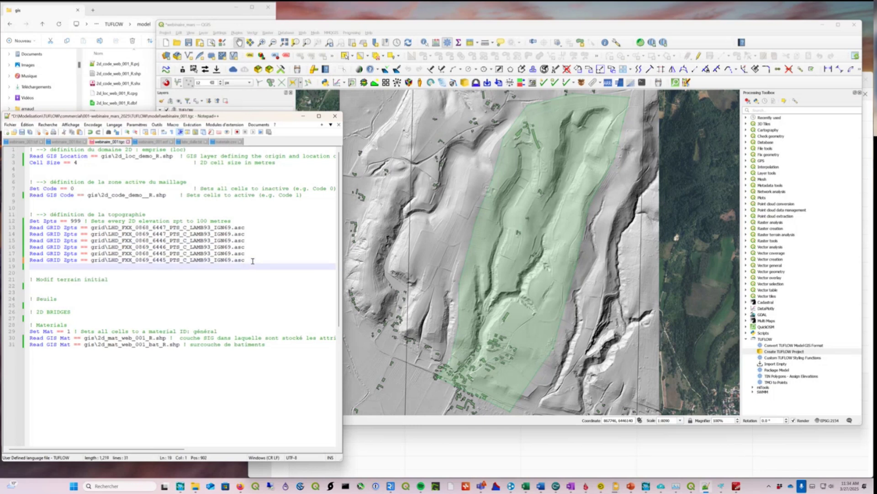
click(30, 227)
drag(31, 227, 238, 268)
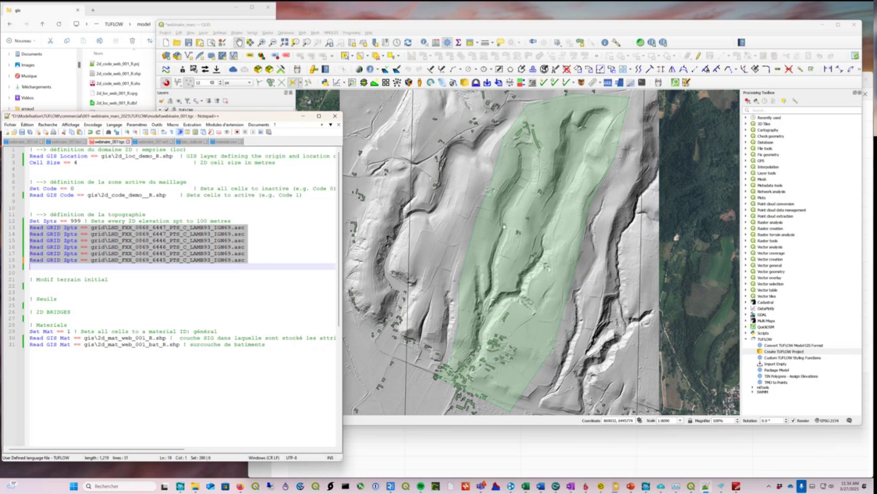
- Switch to QGIS and toggle the first elevation grid tile off and on to check its coverage of the model area
scroll(520, 208, down, 1)
click(555, 29)
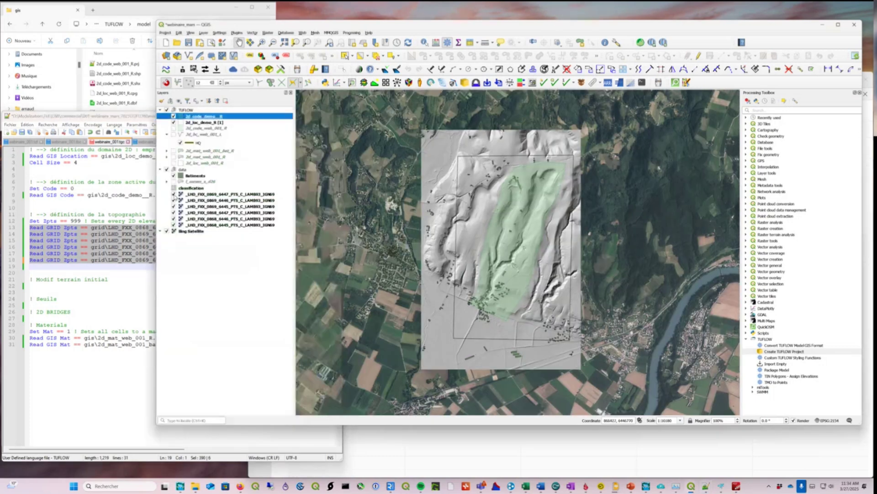
click(173, 194)
click(173, 194)
- Return to Notepad++, highlight the grid folder reference and the Read GRID Zpts commands, and save webinaire_001.tgc
click(42, 270)
click(238, 265)
key(Down)
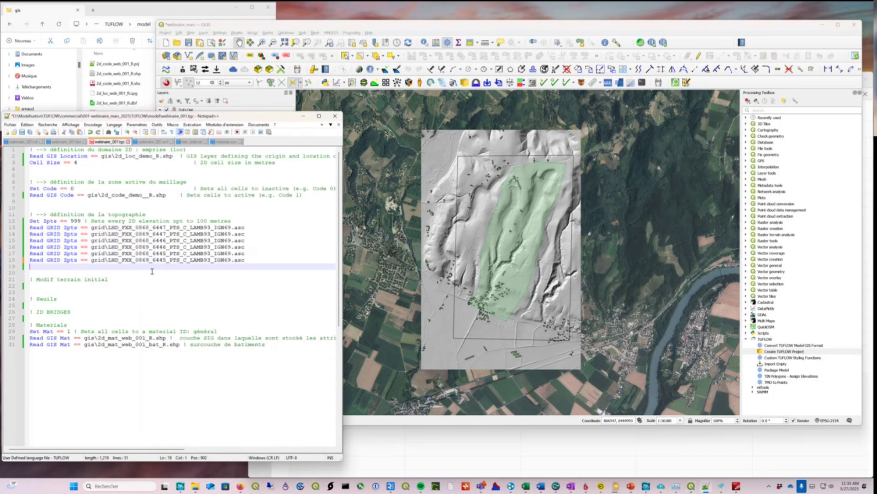
double_click(97, 228)
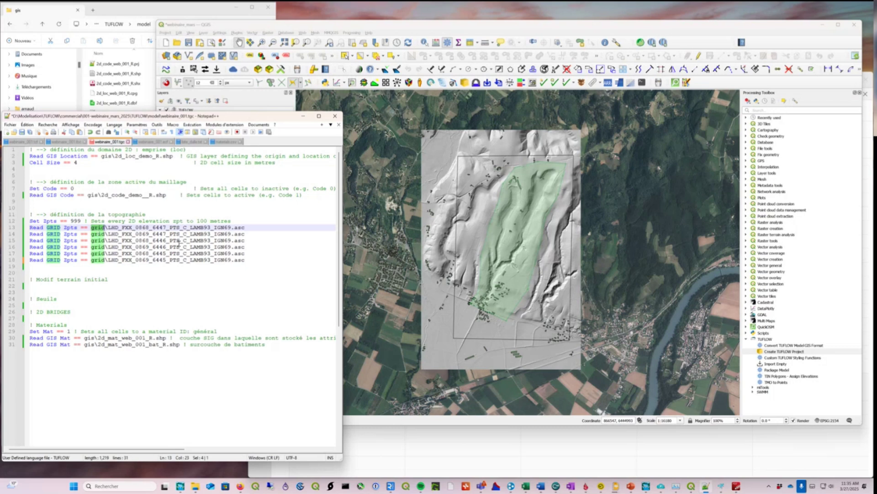
click(97, 269)
drag(245, 259, 28, 227)
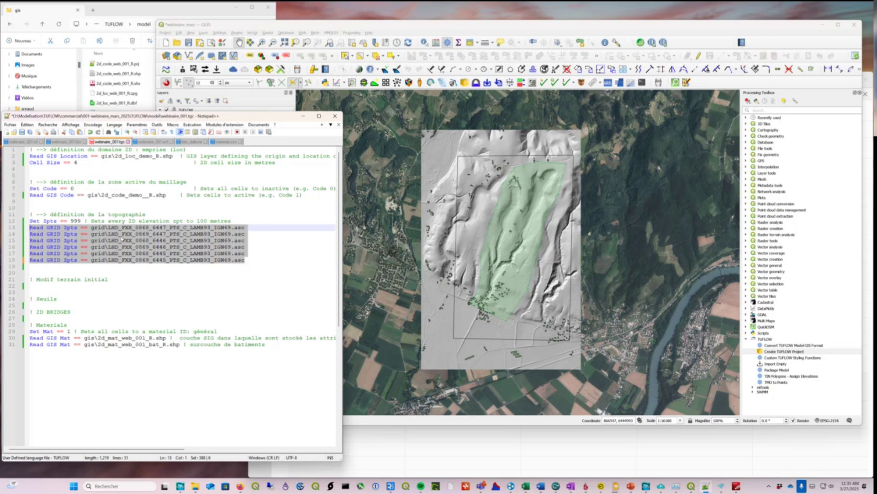
click(64, 262)
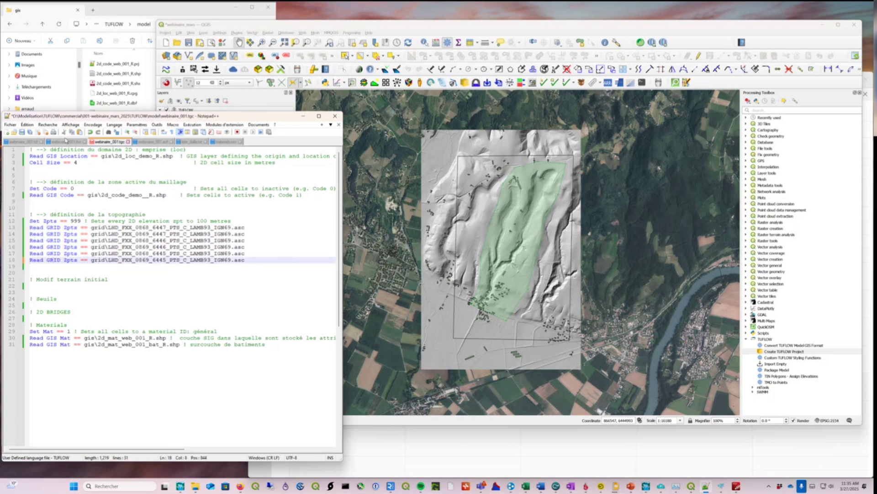
click(22, 131)
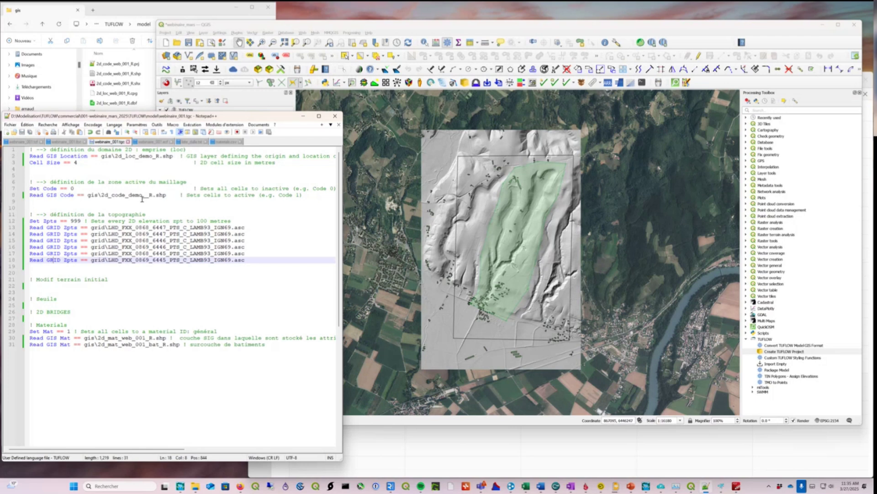
- Highlight the Read GRID Zpts entries again, reposition the Notepad++ window and highlight the Materials heading
drag(64, 227, 246, 260)
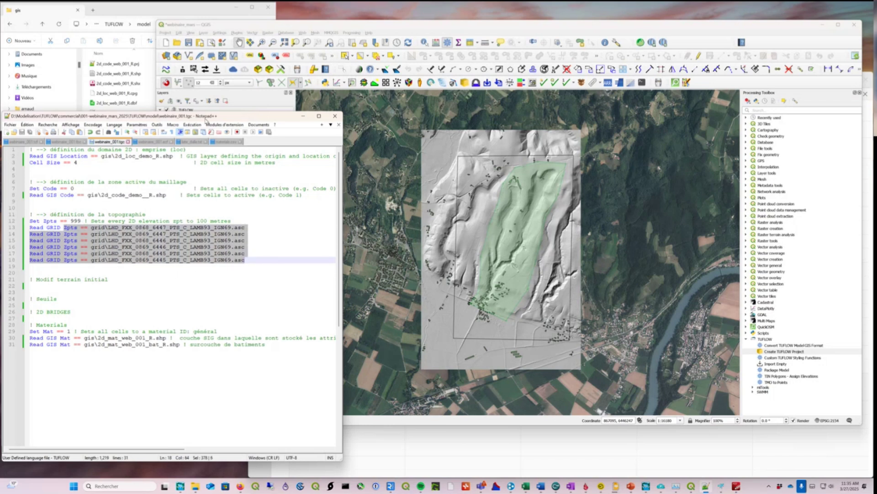
drag(230, 117, 249, 108)
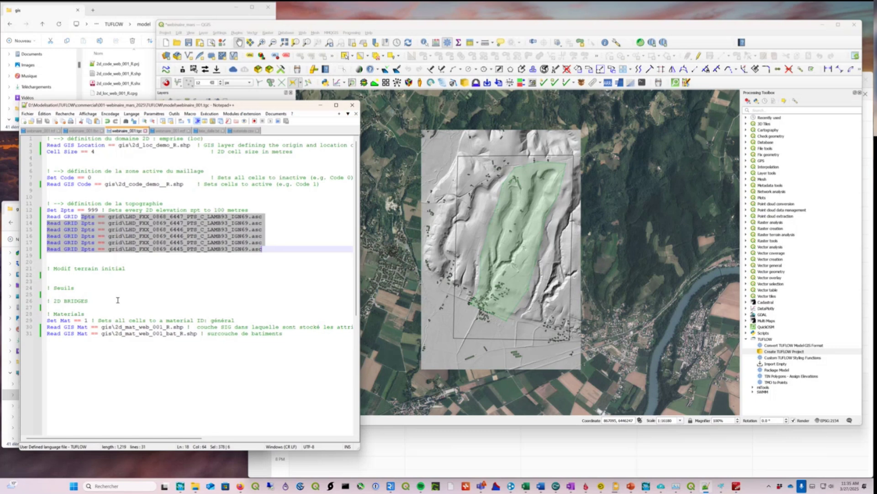
double_click(75, 313)
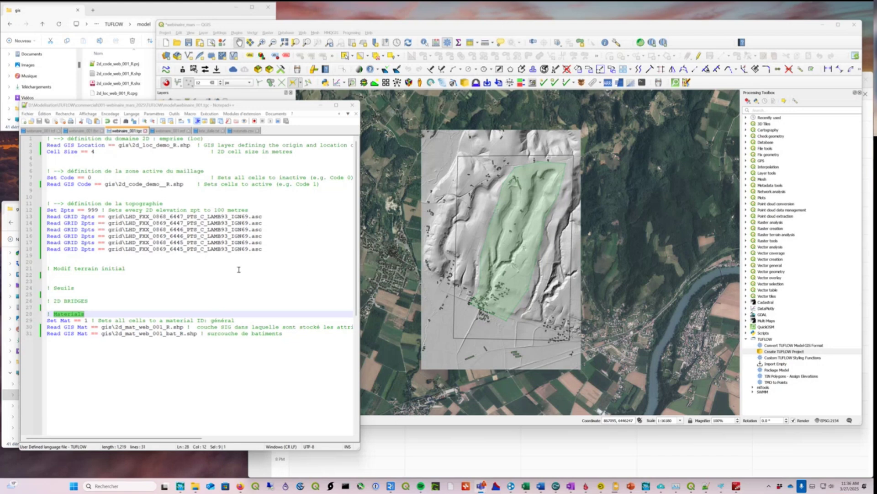
- Switch to QGIS, preview the land-use layer over the active zone and hide the Batiments layer
click(590, 28)
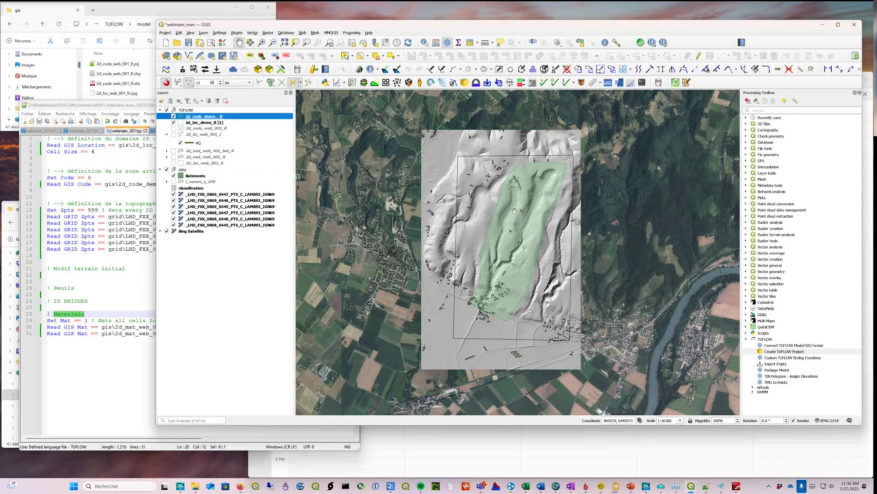
scroll(517, 208, up, 1)
drag(509, 202, 520, 182)
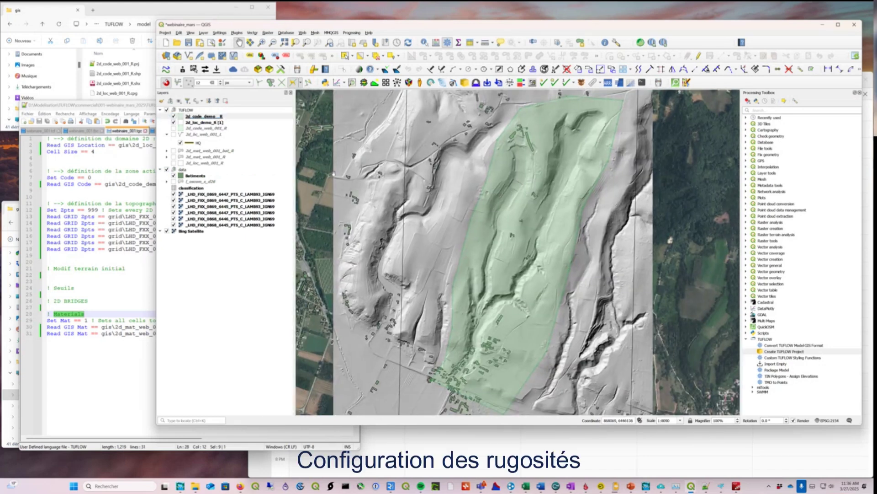
click(173, 182)
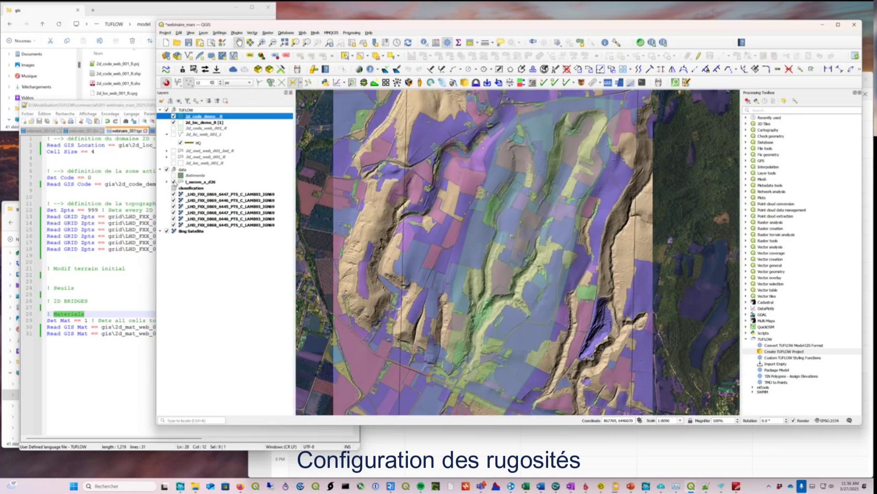
click(173, 181)
click(174, 181)
click(174, 181)
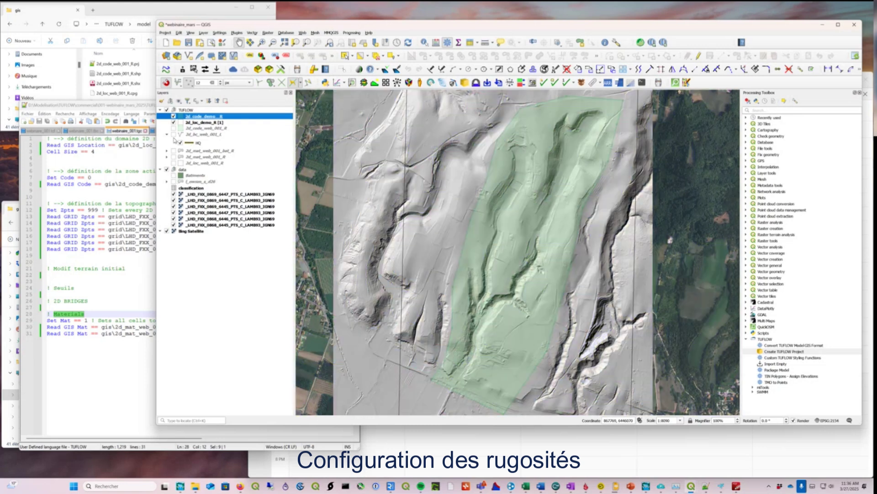
- Toggle 2d_code_demo__R and 2d_loc_demo_R off and on to review them, and display the land-use layer
click(173, 116)
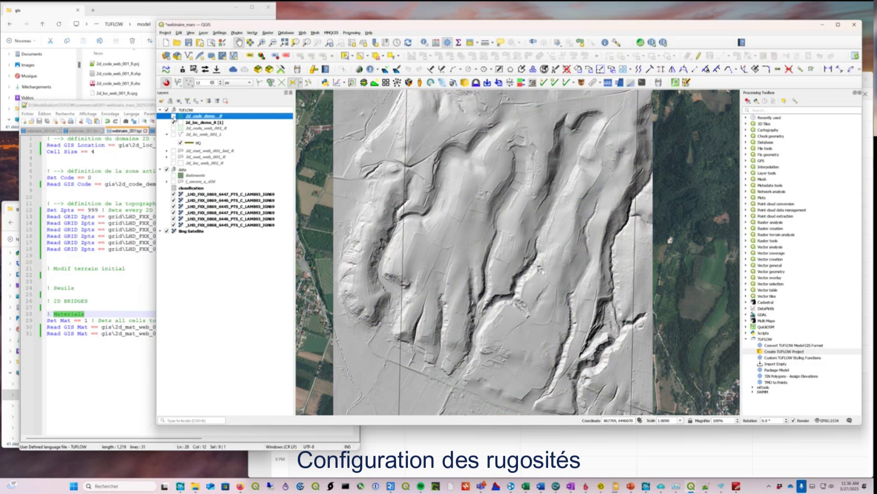
click(174, 116)
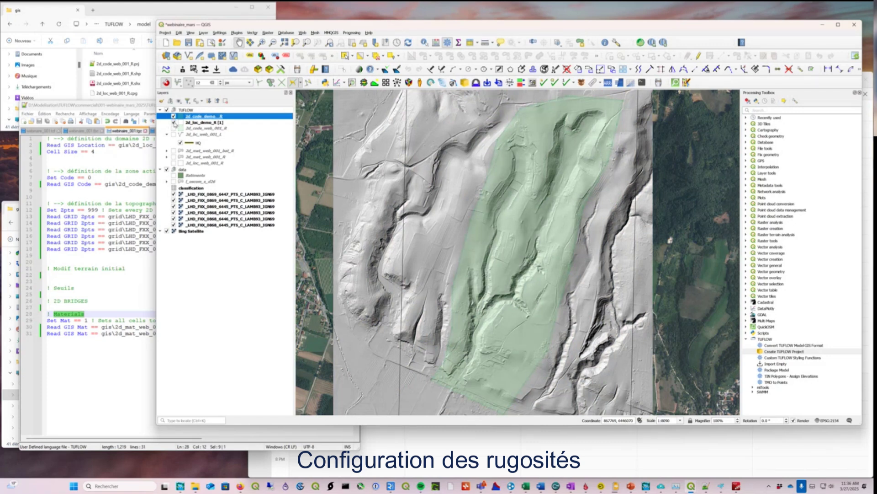
click(174, 122)
click(174, 122)
click(174, 182)
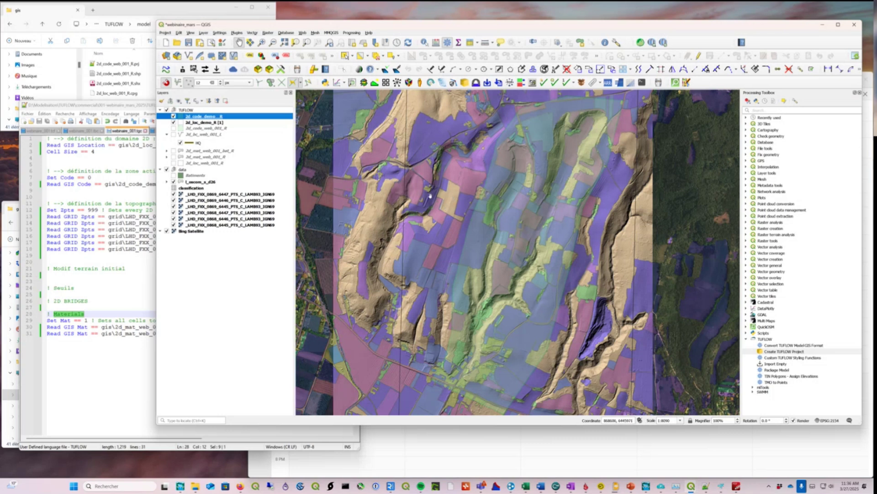
- Open the land-use layer's attribute table and display its records in table view
right_click(195, 183)
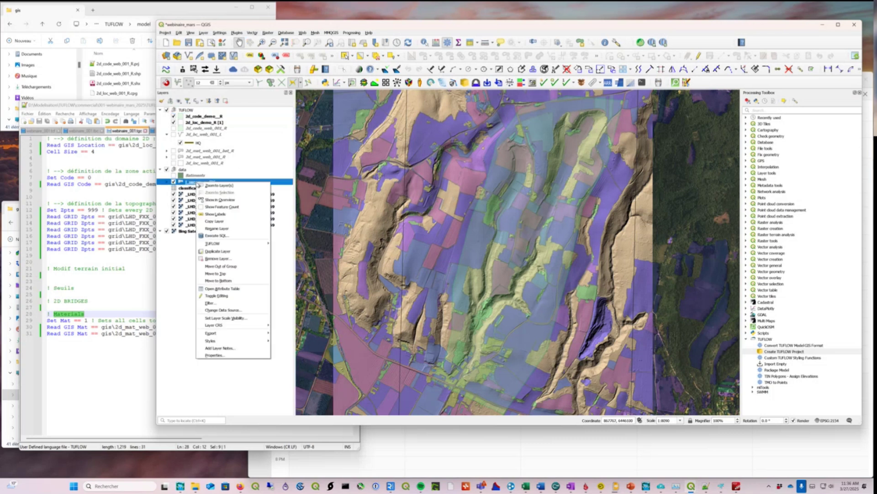
click(230, 291)
drag(318, 191, 294, 61)
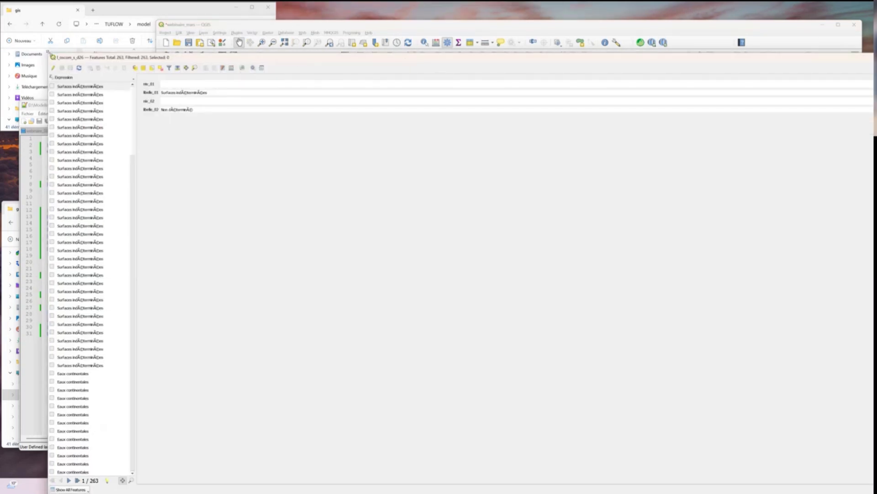
mouse_move(50, 57)
mouse_down()
mouse_move(409, 121)
mouse_move(104, 27)
mouse_move(46, 48)
mouse_up()
click(815, 405)
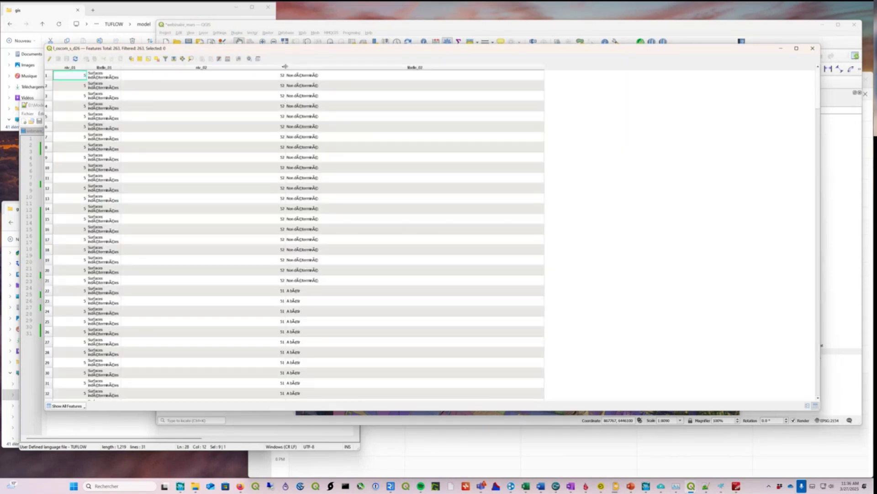
- Adjust the niv_02 column width and examine the land-use codes and descriptions in the attribute table
drag(283, 67, 233, 68)
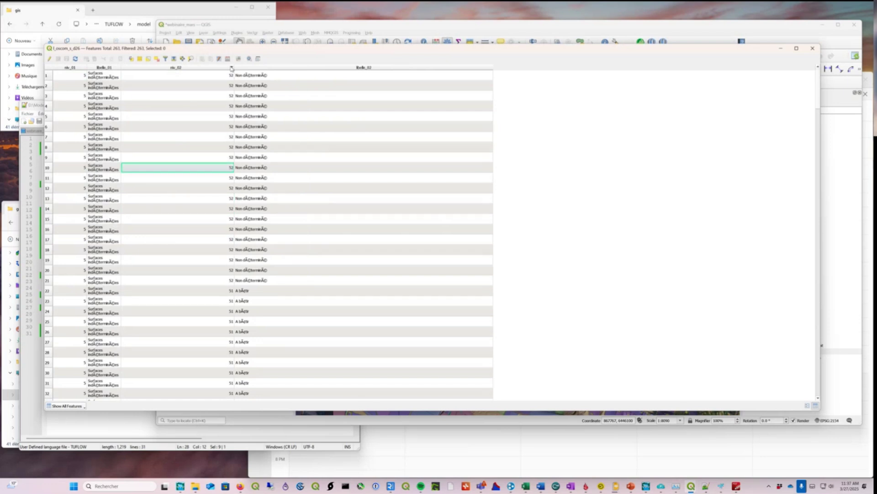
drag(235, 67, 270, 68)
scroll(90, 80, down, 7)
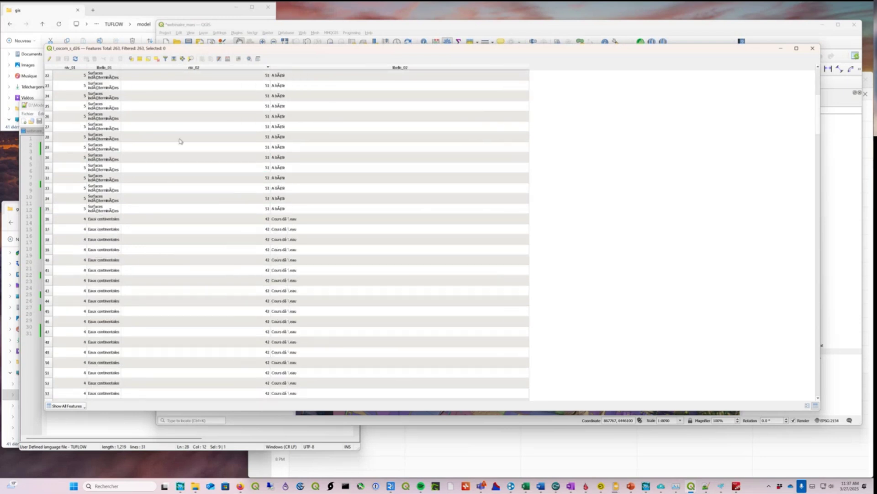
scroll(180, 141, up, 7)
- Expand the land-use layer's legend, compare its classes with the attribute table placed alongside, and close the table
drag(286, 48, 560, 68)
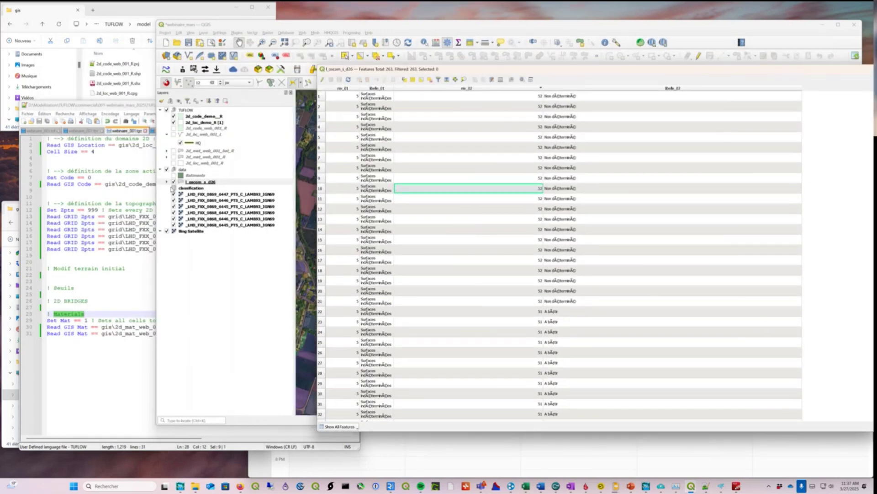
click(167, 182)
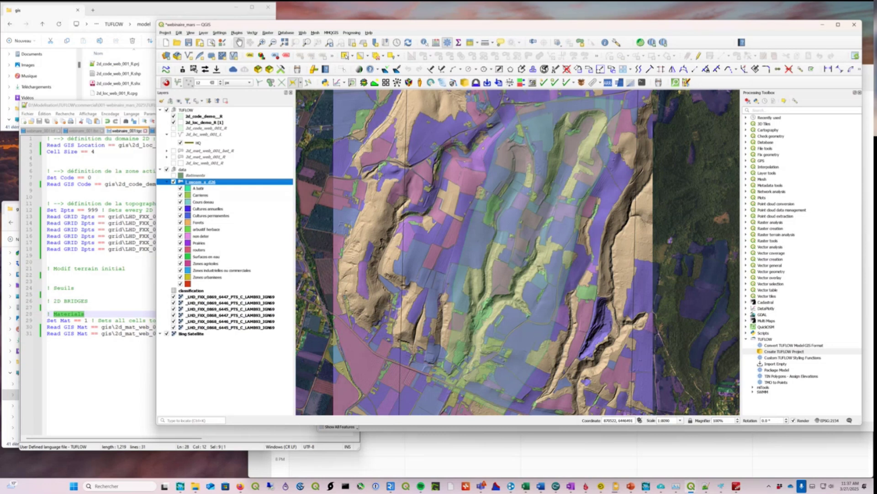
key(F6)
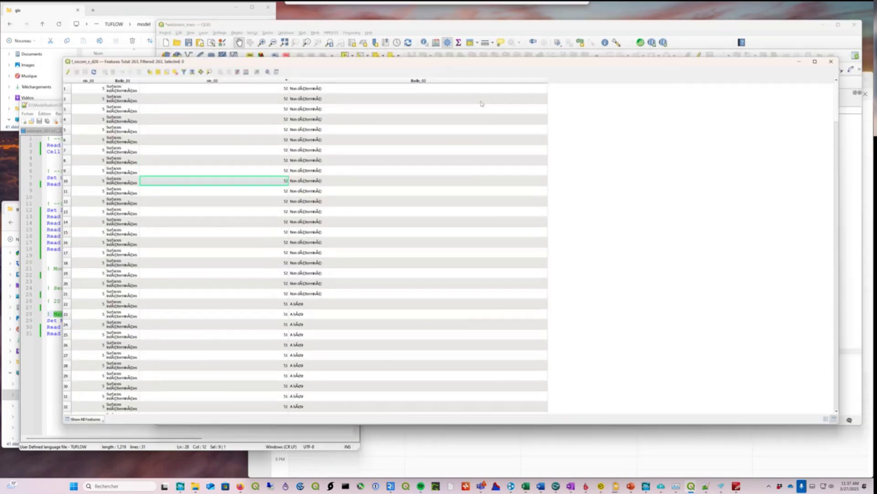
drag(64, 155, 402, 155)
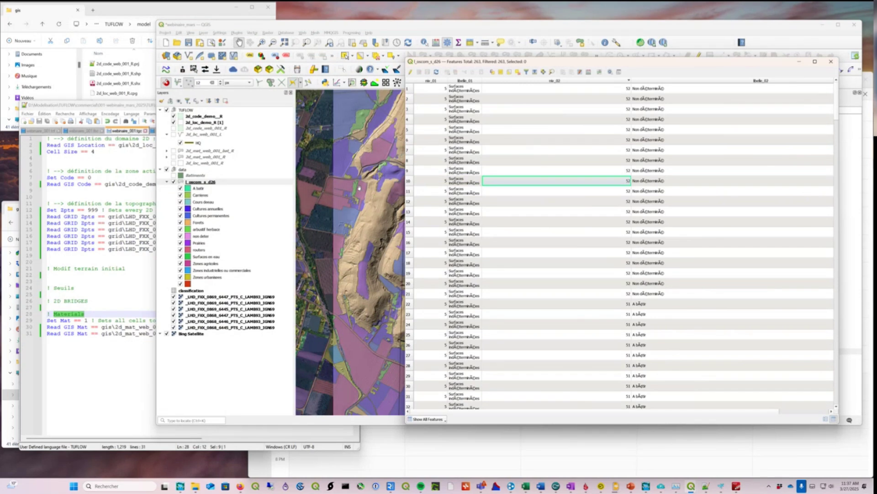
drag(769, 64, 674, 89)
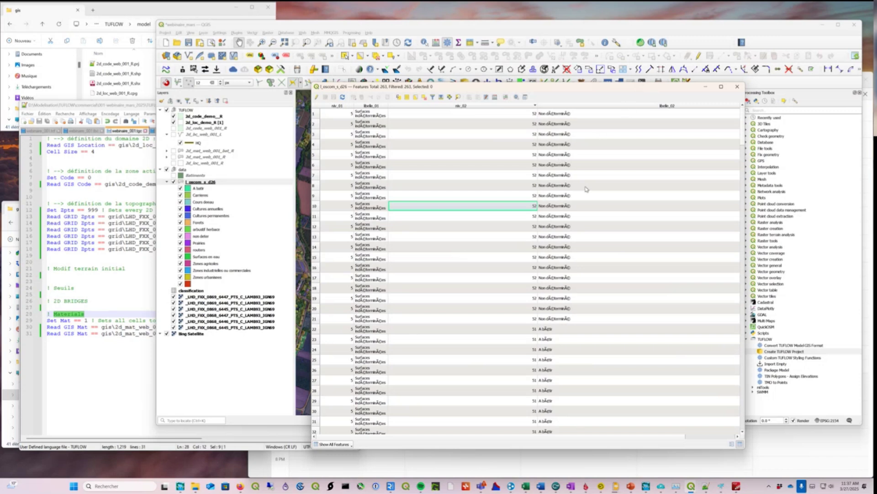
drag(537, 105, 429, 110)
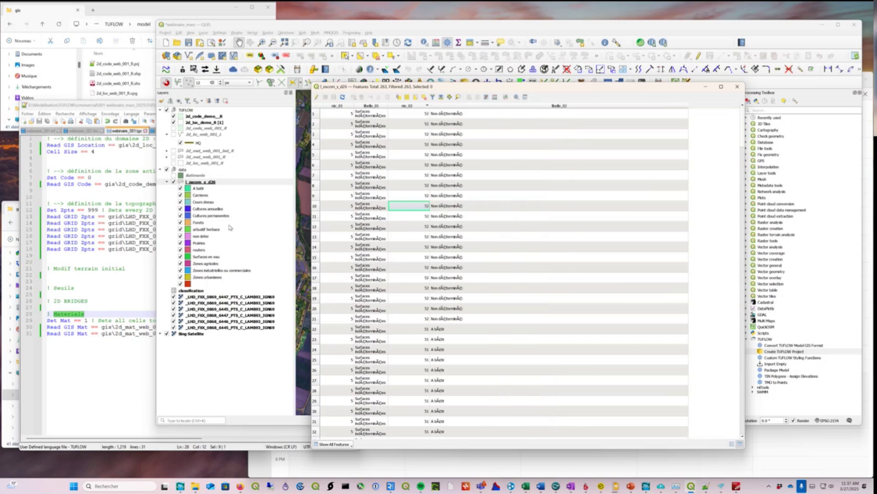
click(735, 88)
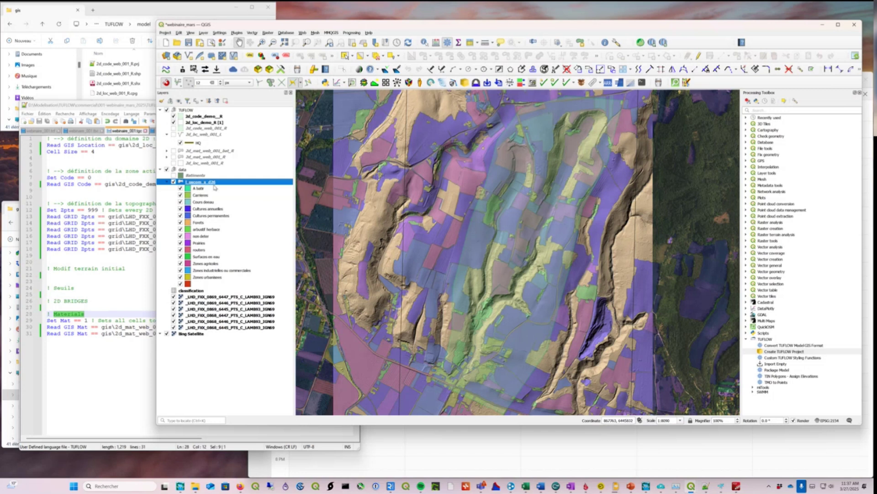
- Examine the land-use polygons around the active zone and hide the 2d_loc_demo_R and 2d_code_demo__R layers
scroll(504, 187, down, 3)
drag(503, 187, 462, 197)
scroll(466, 213, up, 3)
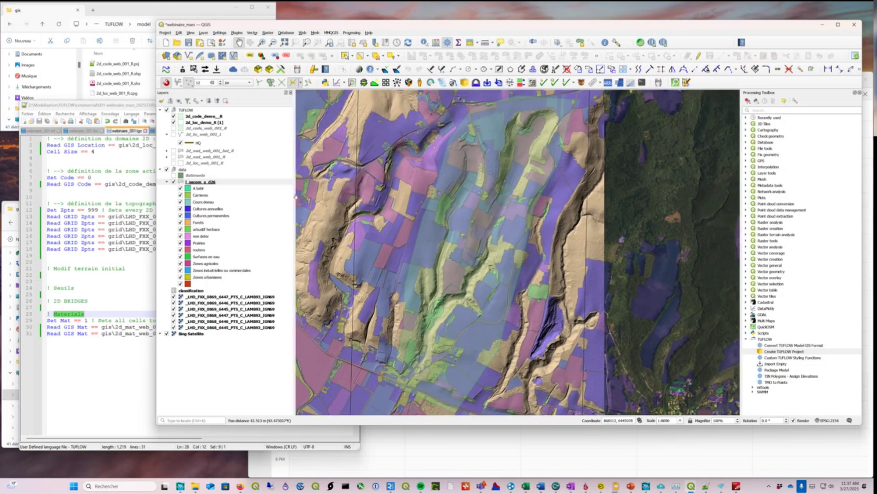
click(175, 122)
click(174, 123)
click(174, 117)
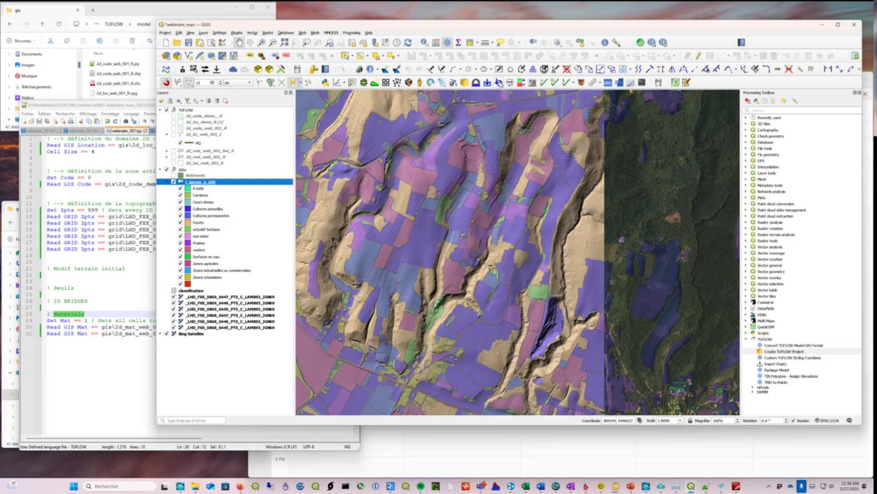
- Start inserting TUFLOW attributes into an existing GIS layer, using the project's empty directory and the land-use layer as input
click(500, 83)
drag(639, 305, 411, 111)
drag(512, 136, 660, 136)
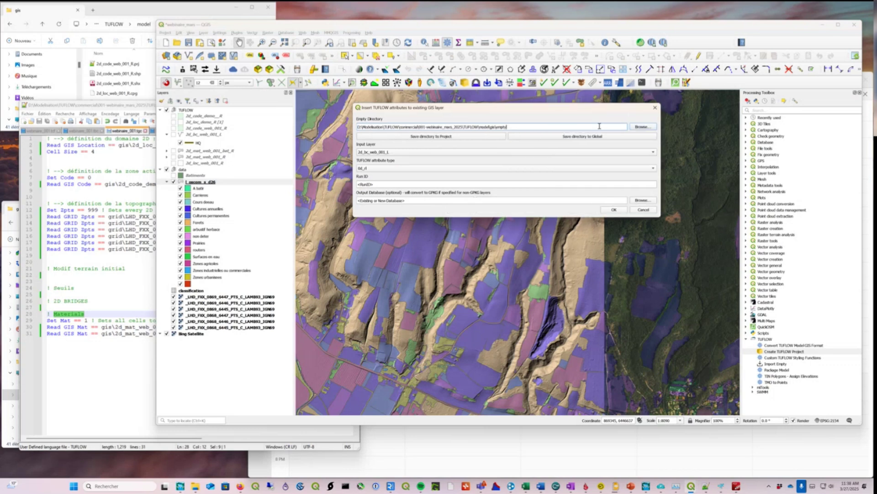
drag(530, 126, 342, 124)
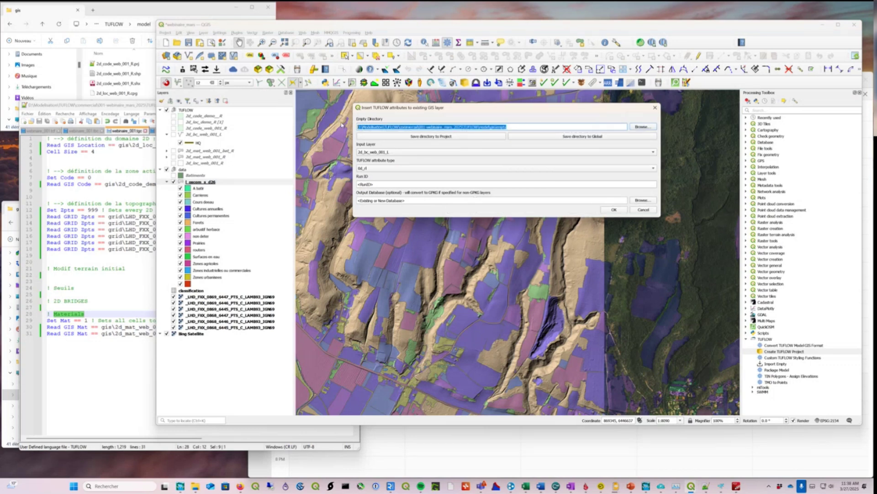
click(394, 152)
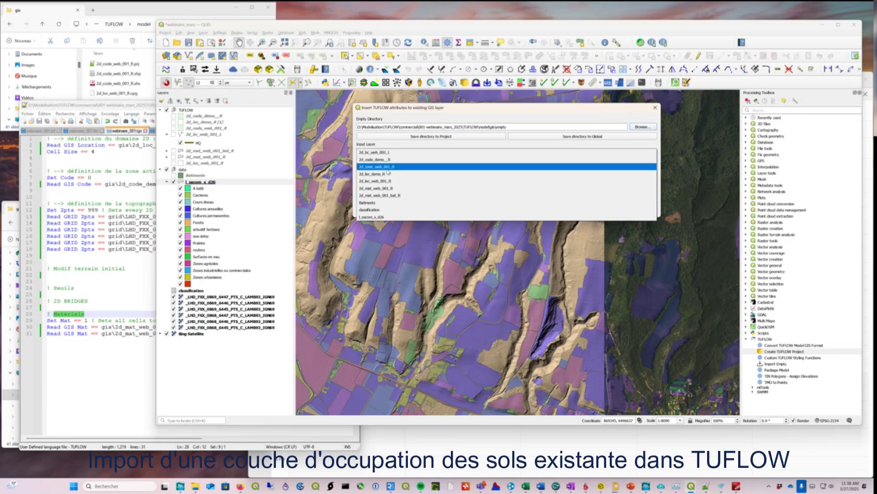
click(376, 217)
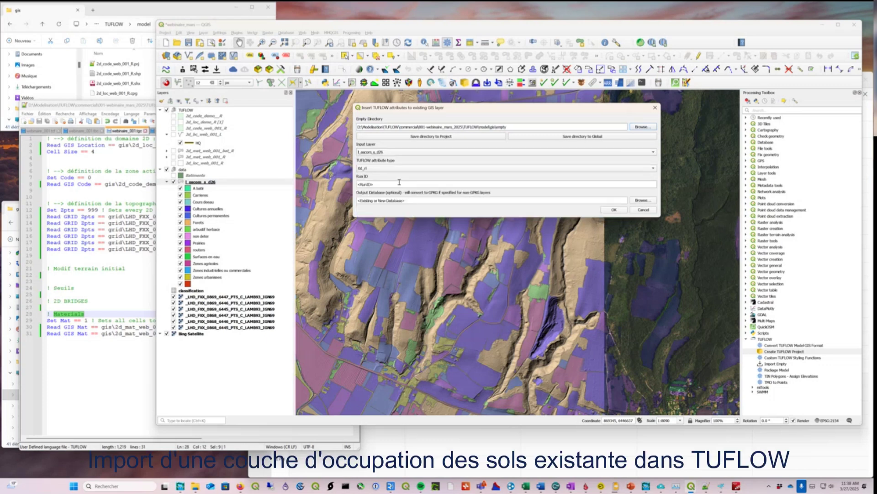
- Set the TUFLOW attribute type to 2d_mat and the run ID to demo_, and generate the material layer
click(433, 169)
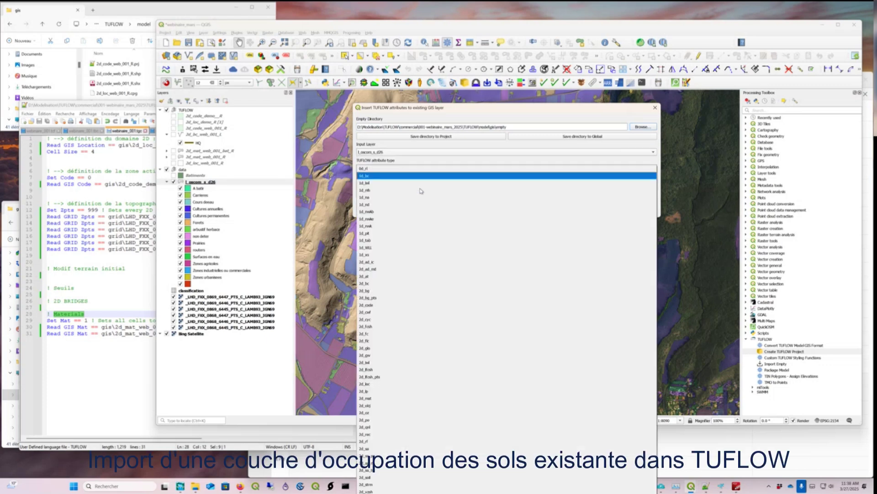
click(369, 399)
triple_click(395, 184)
text(demo_)
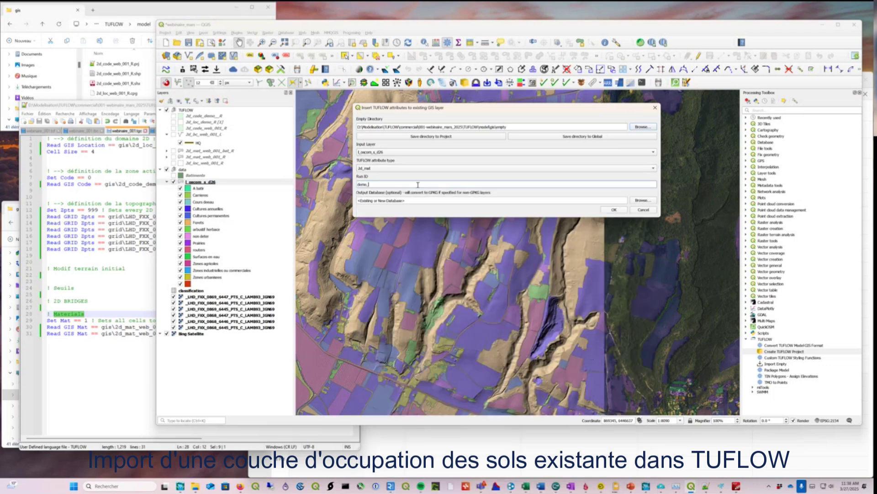
click(614, 210)
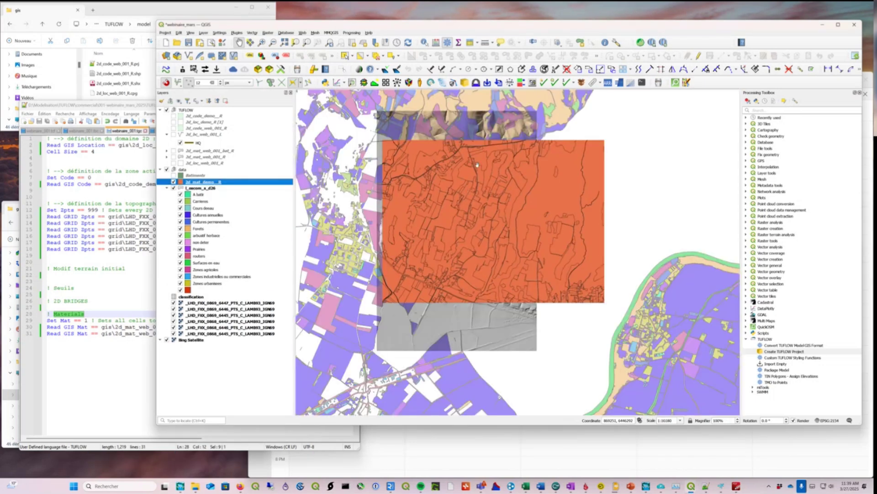
- Open the 2d_mat_demo__R attribute table in table view and widen its columns to read the field contents
right_click(195, 183)
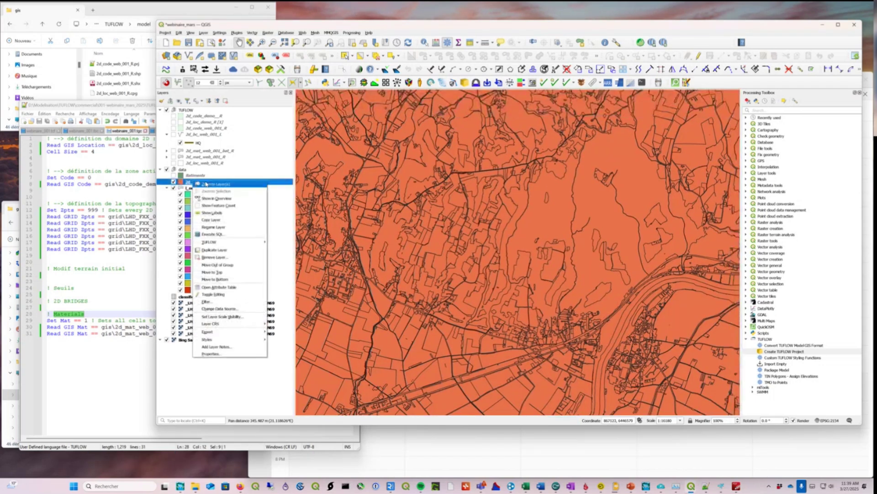
click(230, 288)
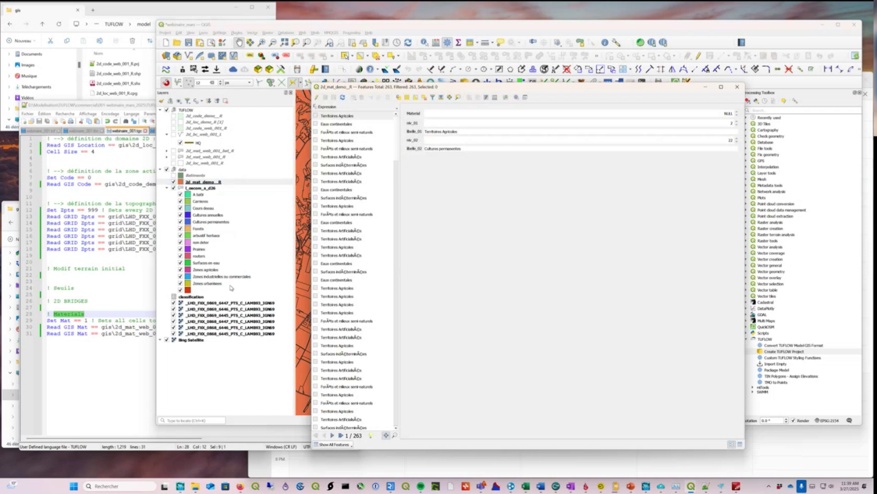
click(741, 444)
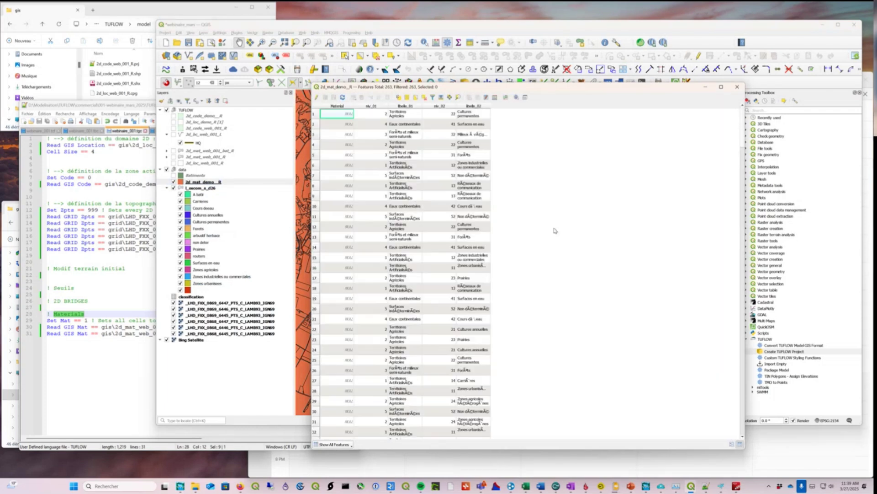
double_click(490, 105)
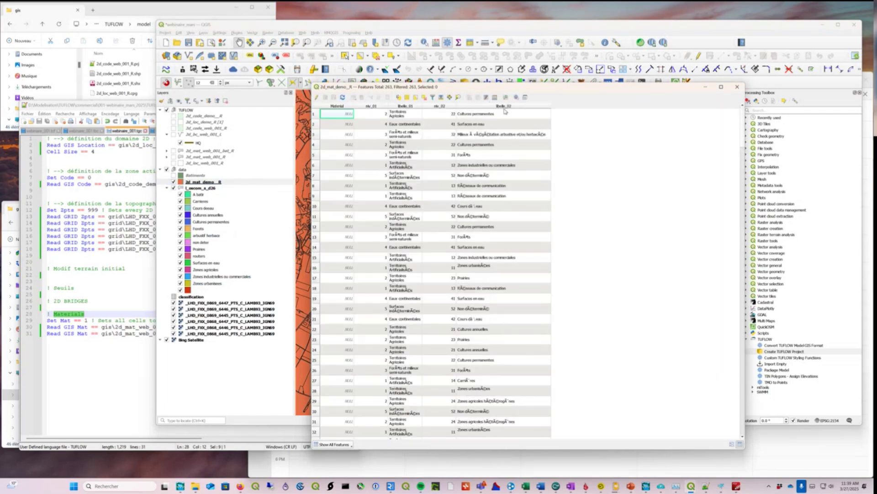
double_click(457, 106)
double_click(423, 105)
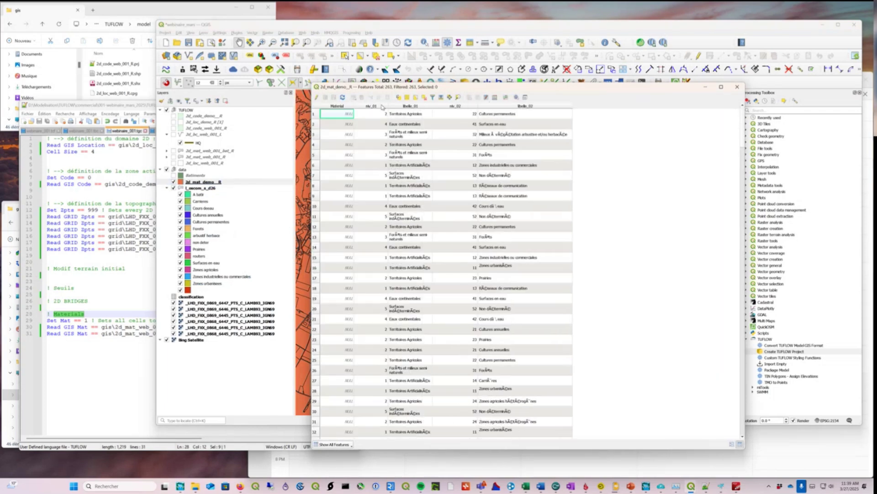
drag(388, 105, 408, 105)
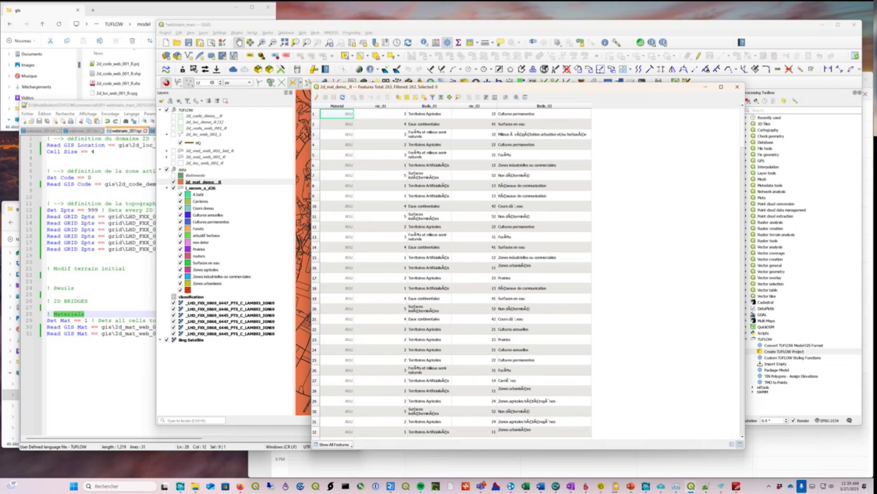
drag(354, 105, 368, 106)
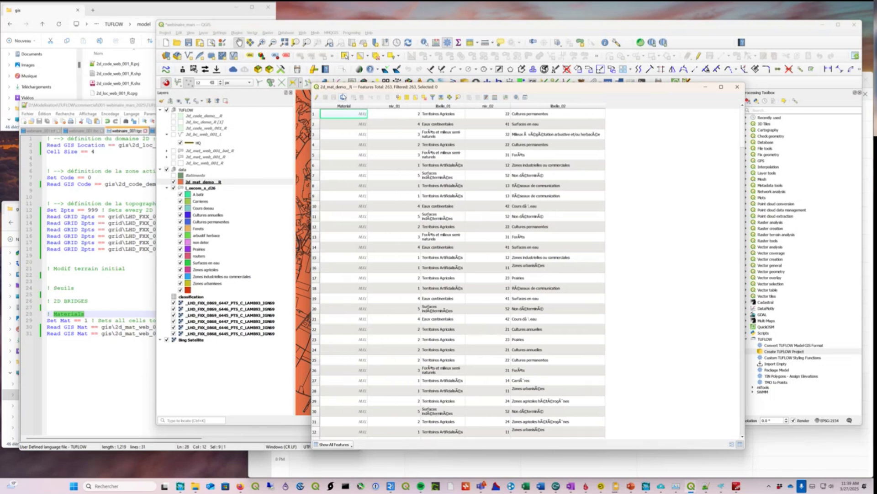
drag(367, 106, 369, 106)
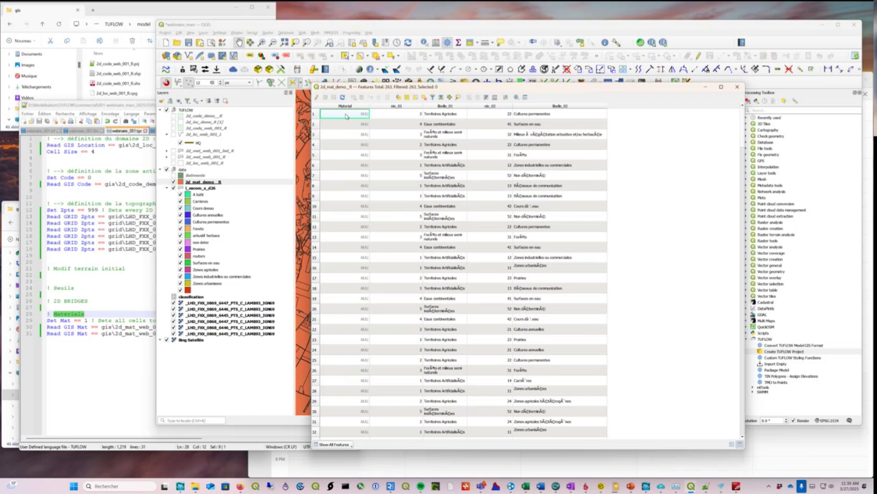
- Enlarge the attribute table, sort the records by niv_02, and examine the land-use codes against the Material field
drag(744, 130, 806, 127)
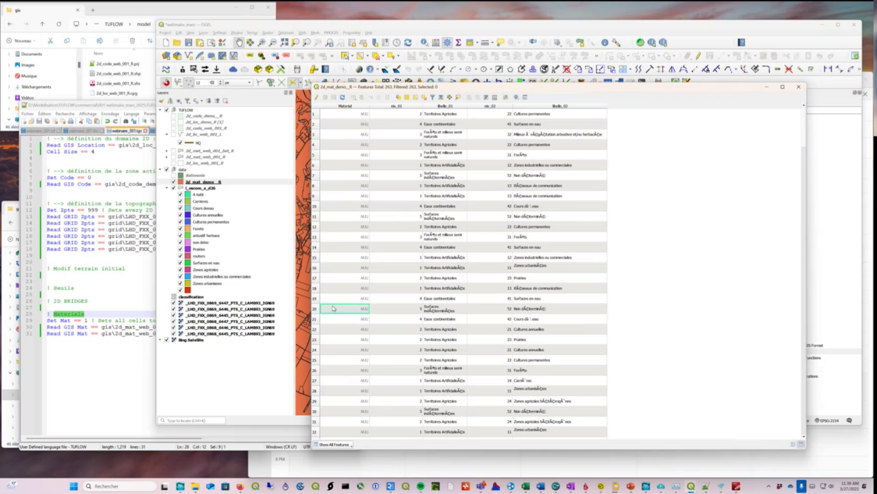
scroll(343, 268, down, 7)
scroll(344, 268, up, 7)
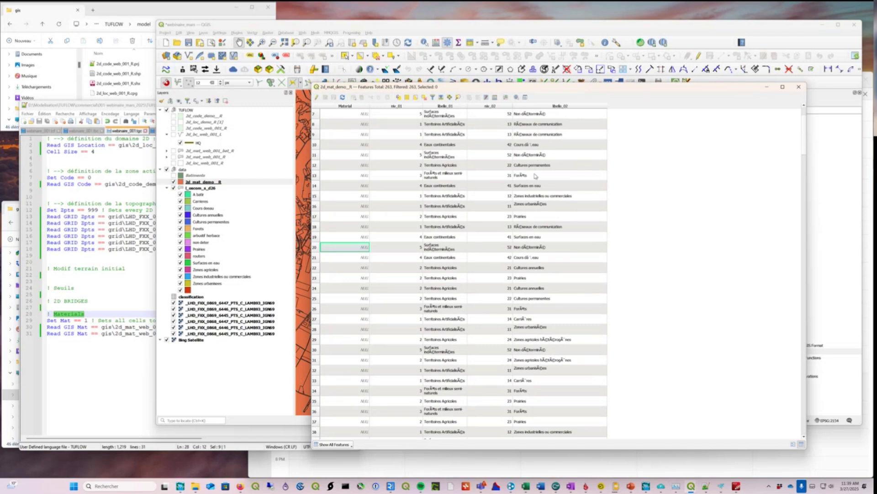
double_click(370, 107)
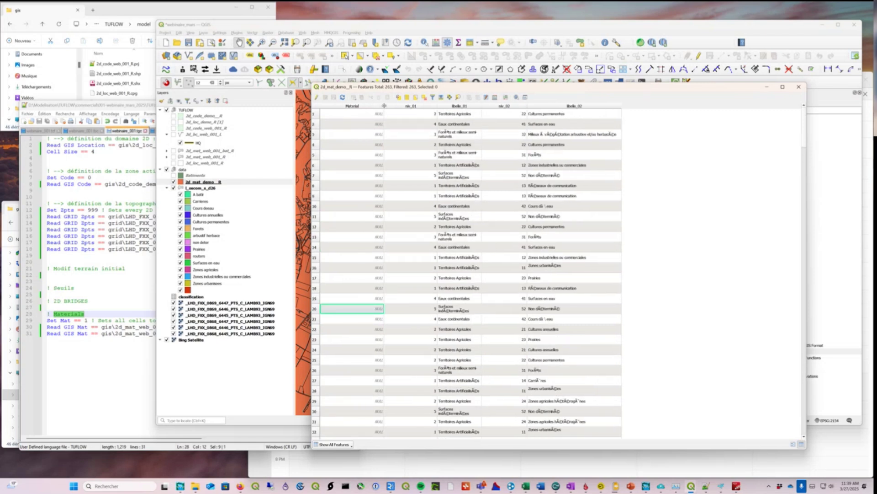
double_click(527, 107)
click(516, 108)
scroll(518, 191, down, 20)
scroll(516, 190, up, 20)
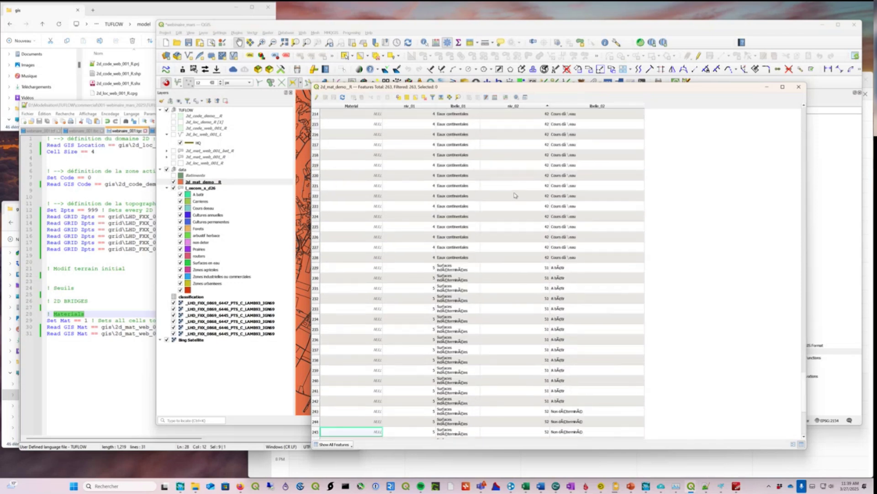
scroll(518, 182, up, 2)
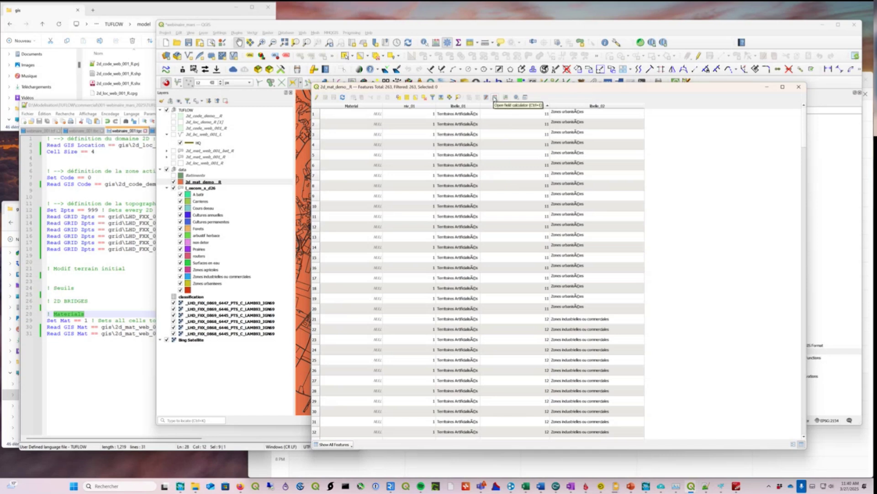
- Open the field calculator for 2d_mat_demo__R and set it to update the existing Material field
key(ctrl+i)
drag(803, 253, 388, 101)
click(429, 116)
click(427, 139)
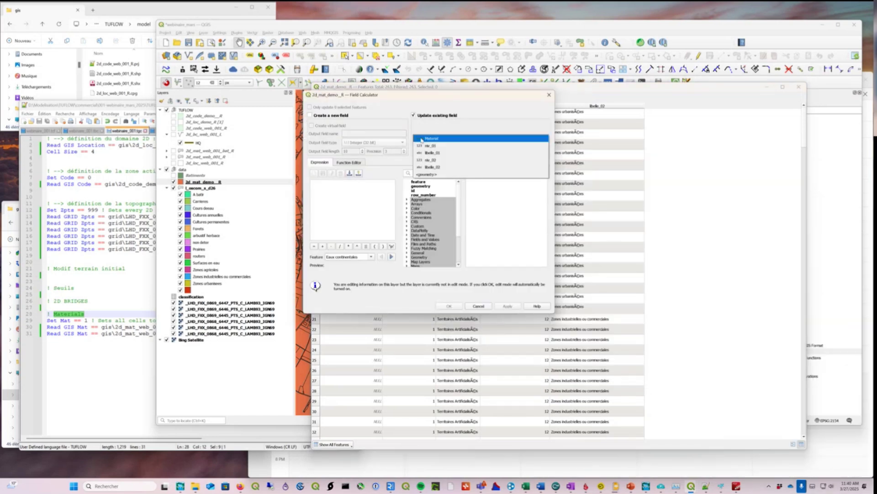
click(427, 139)
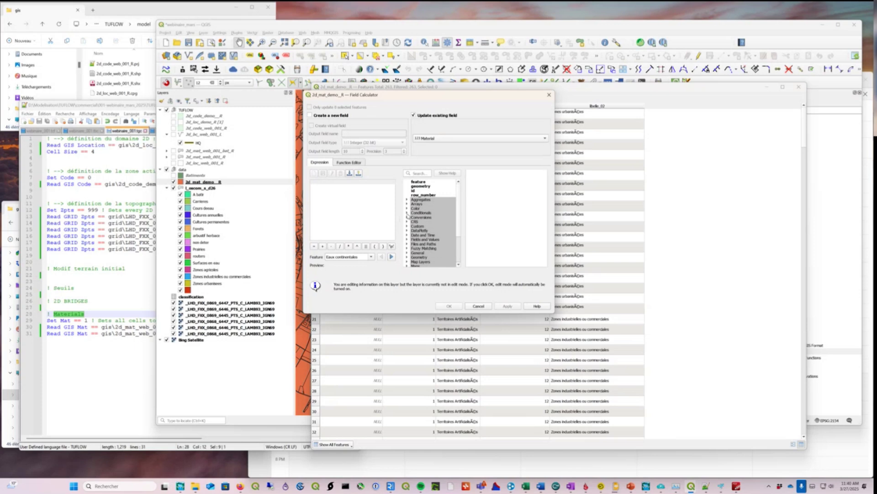
- Use the niv_02 field as the expression and apply the calculation to the Material field
click(406, 239)
scroll(407, 242, down, 5)
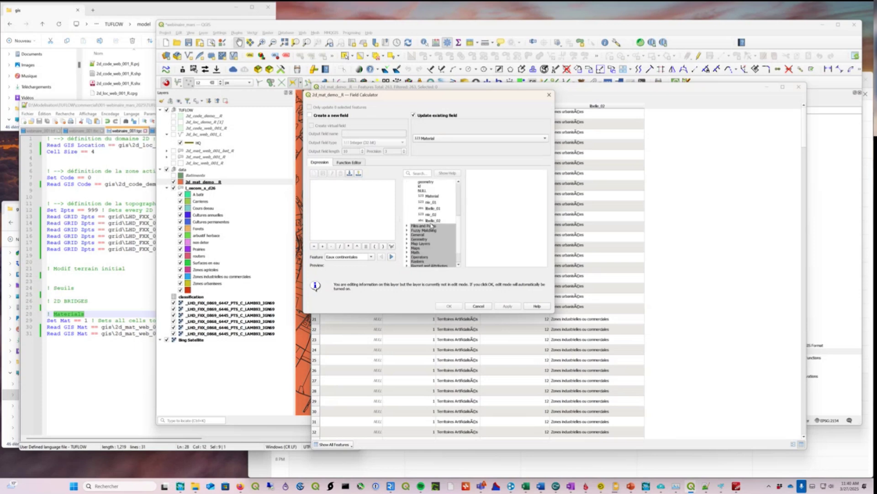
double_click(431, 214)
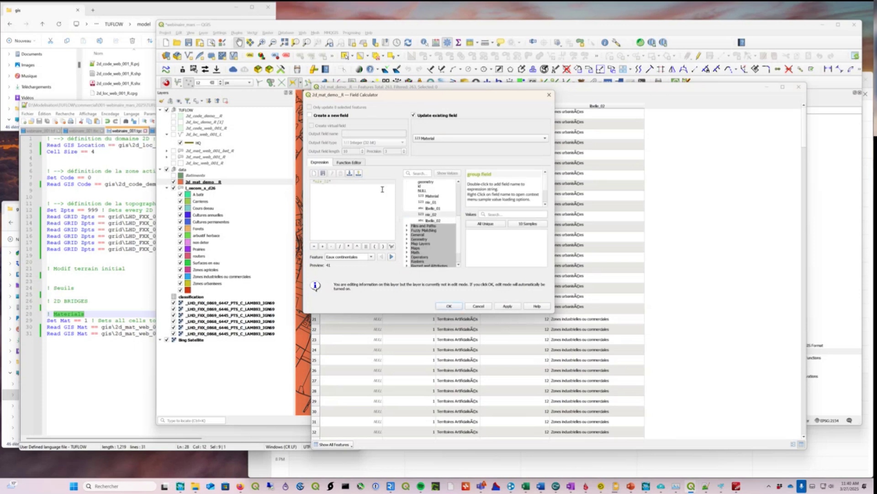
drag(499, 100, 346, 108)
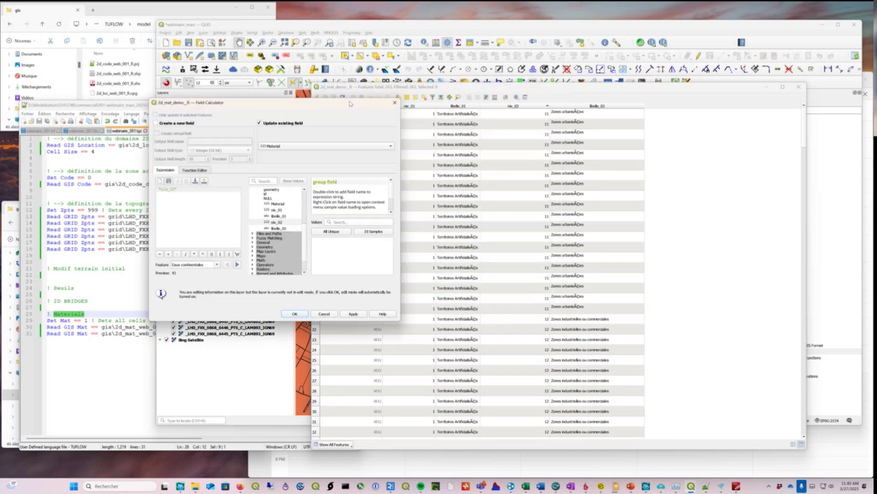
click(294, 313)
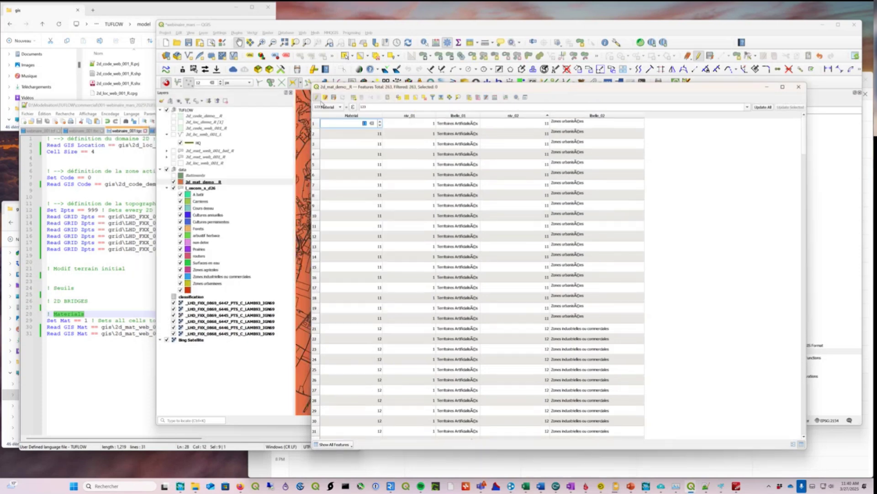
- End the editing session on 2d_mat_demo__R, save its edits, and close the attribute table
click(317, 98)
click(646, 365)
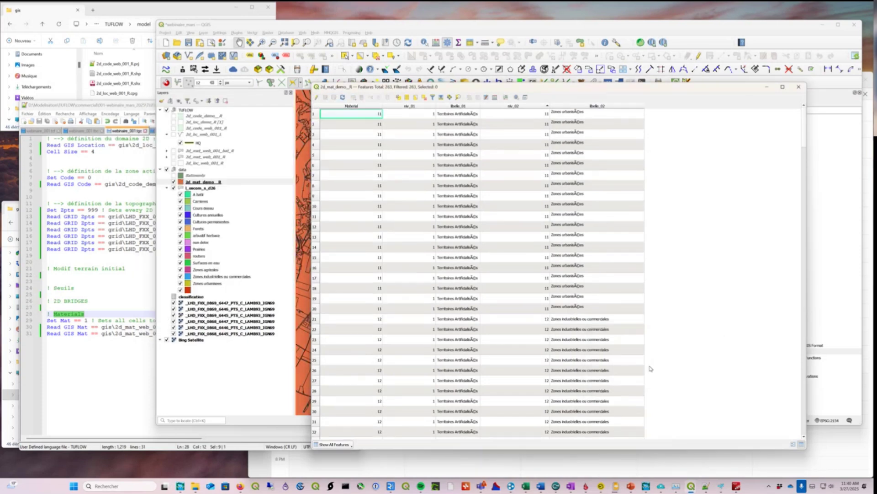
click(798, 88)
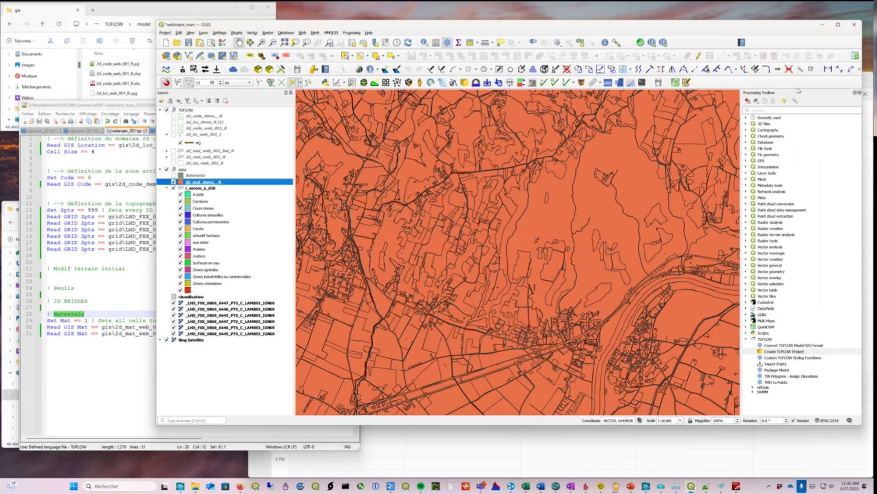
- Copy the material layer's TUFLOW command and replace the first Read GIS Mat command in webinaire_001.tgc with gis\2d_mat_demo__R.shp
right_click(211, 182)
mouse_move(257, 246)
click(309, 245)
click(117, 287)
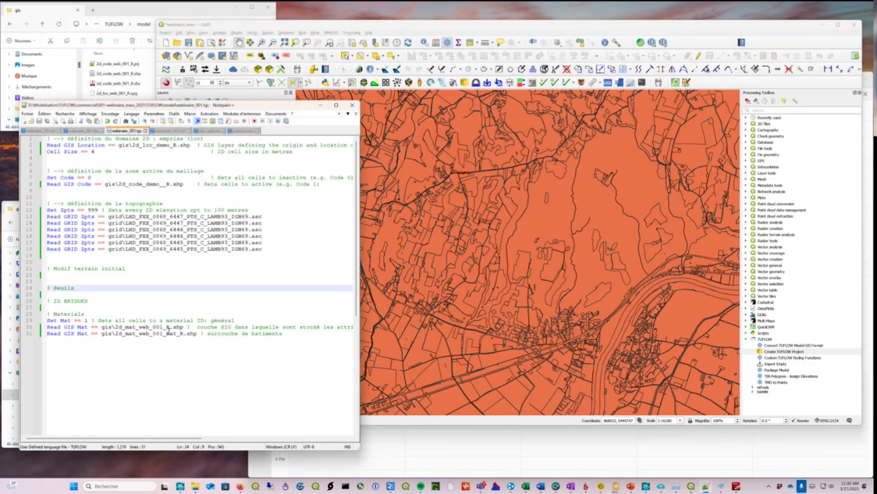
drag(184, 328, 48, 329)
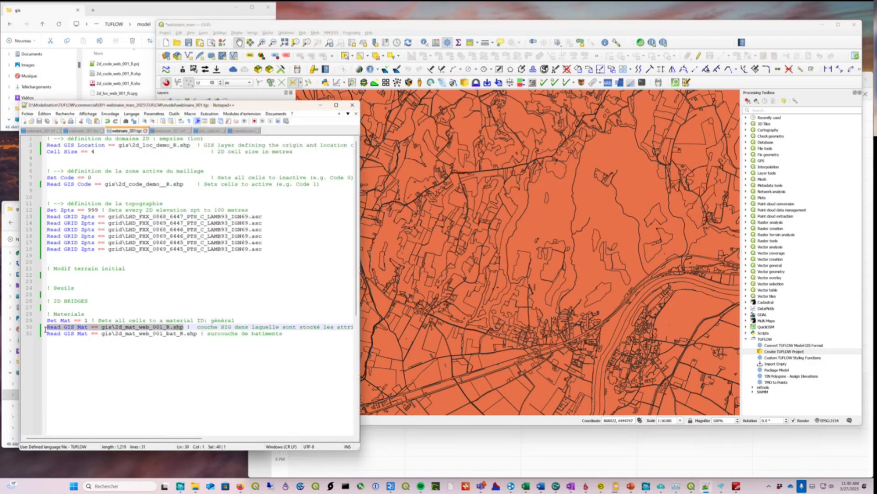
key(ctrl+v)
key(ctrl+End)
- Back in QGIS, apply the TUFLOW styling to the 2d_mat_demo__R layer and hide the original land-use layer
click(512, 185)
scroll(507, 187, down, 1)
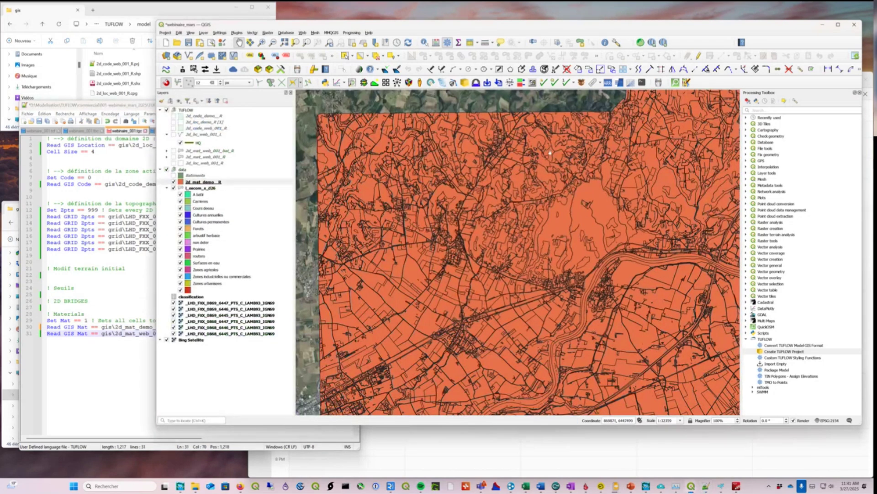
click(554, 83)
scroll(504, 258, up, 1)
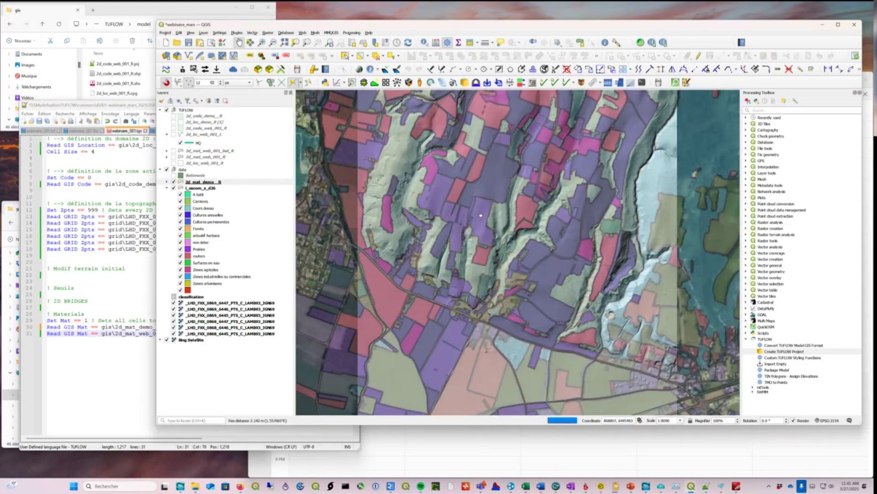
click(173, 188)
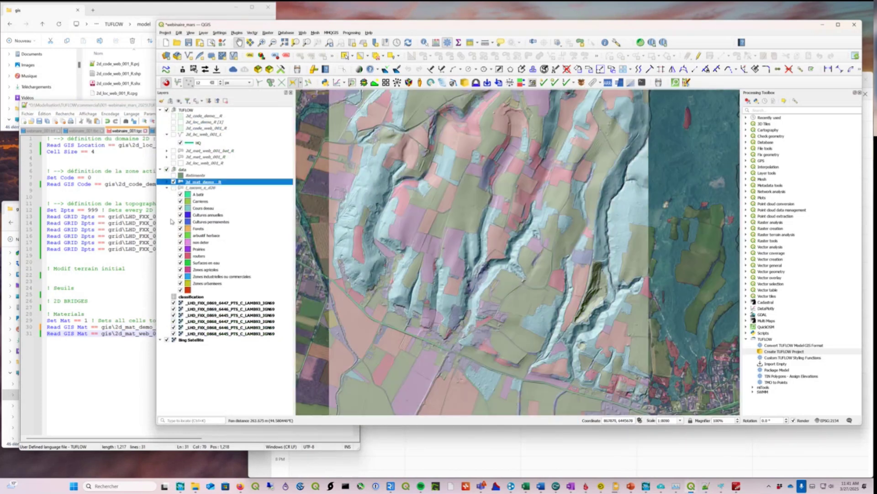
- Compare the 2d_mat_demo__R Read GIS Mat line in the geometry control file with the styled material polygons on the map
click(154, 335)
drag(176, 326, 49, 327)
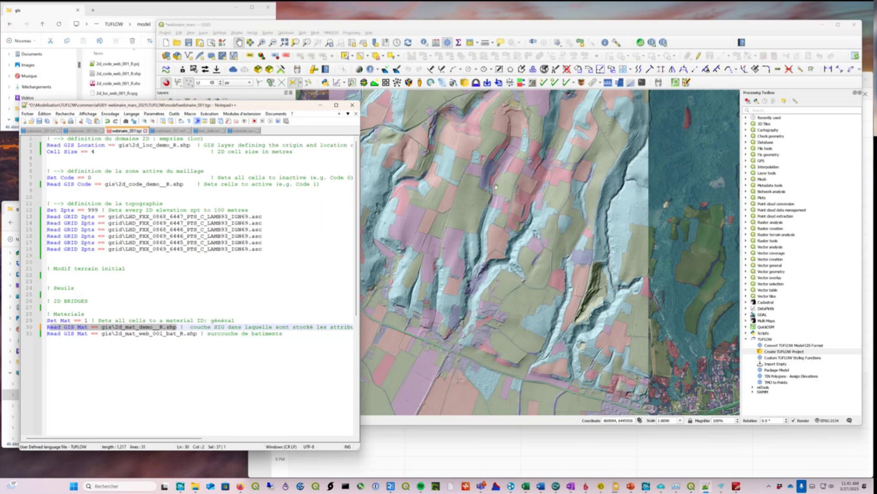
drag(483, 238, 503, 241)
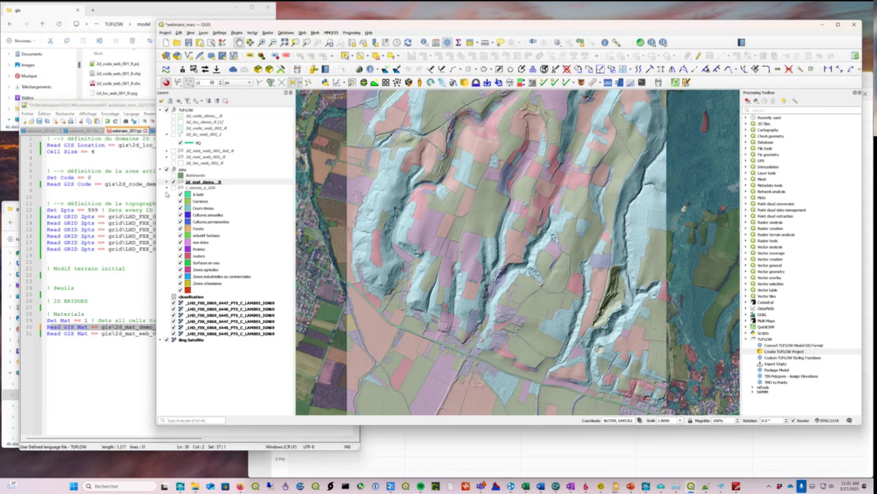
- Display the Batiments layer over the 2d_mat_demo__R material polygons and examine the building footprints in the village
click(174, 176)
scroll(568, 322, up, 2)
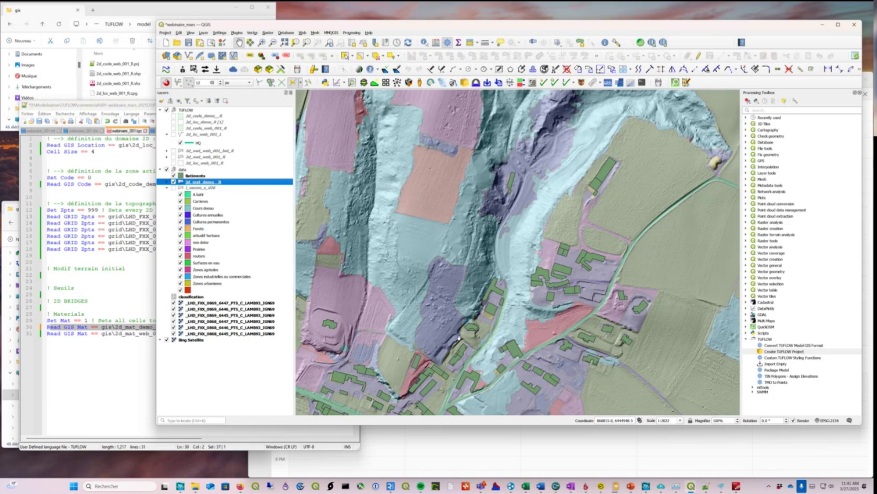
drag(477, 338, 500, 217)
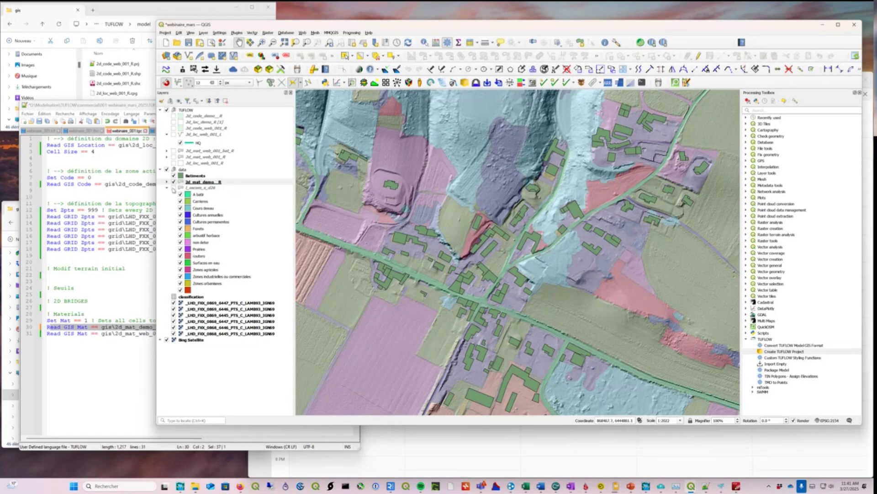
click(173, 181)
click(174, 181)
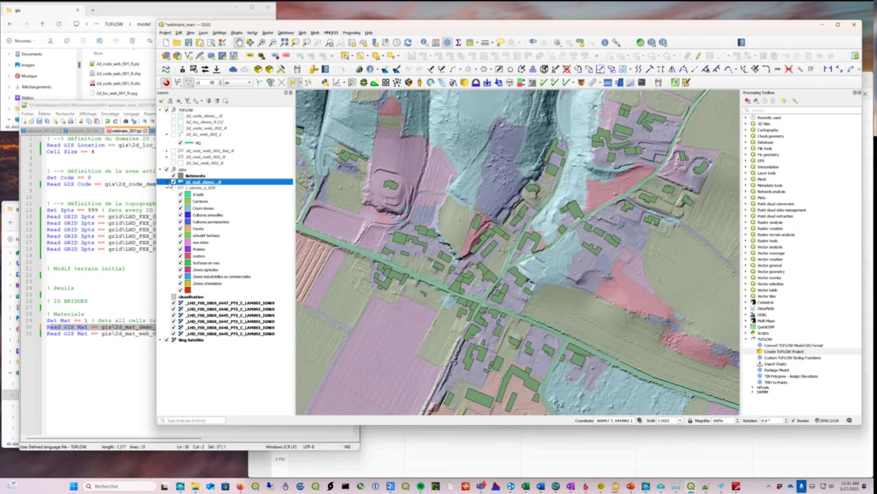
- Compare the village's material polygons with and without the Batiments layer, leaving the building footprints hidden
click(173, 176)
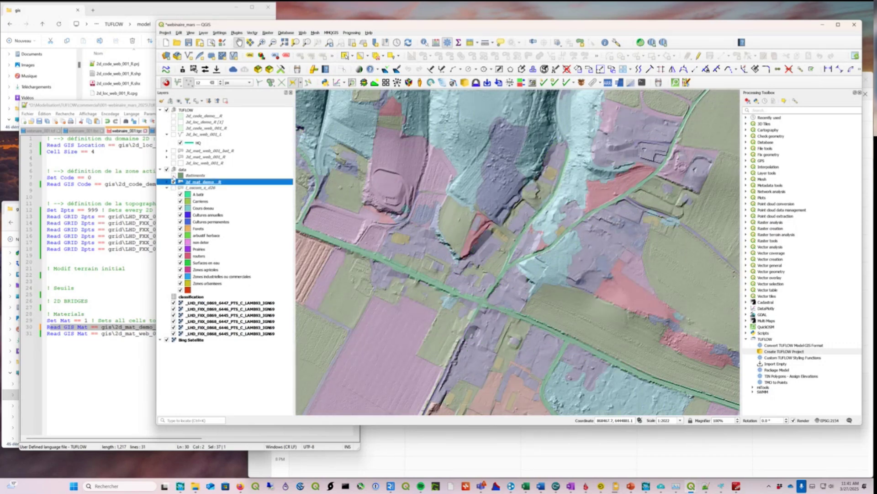
click(173, 176)
click(173, 175)
drag(512, 229, 502, 242)
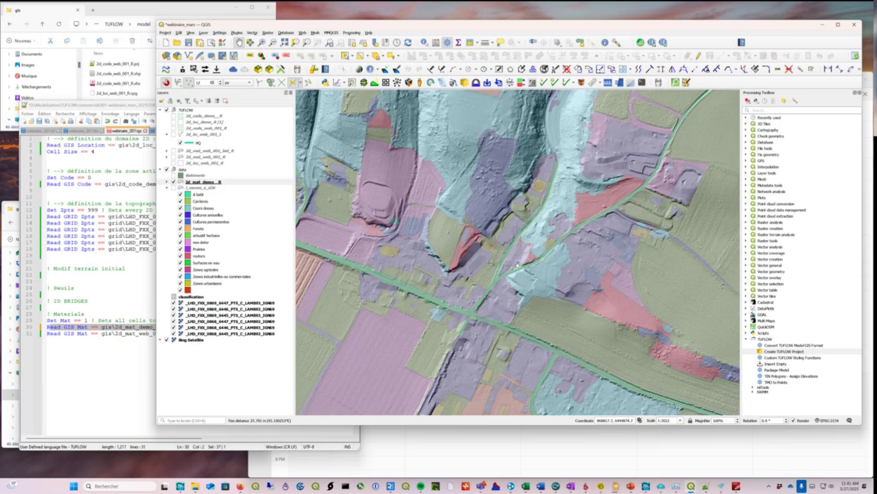
drag(533, 301, 511, 256)
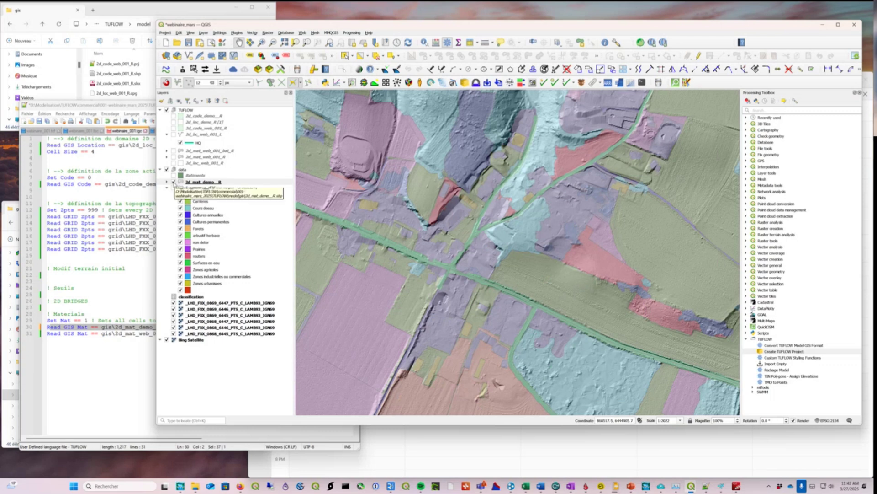
click(174, 176)
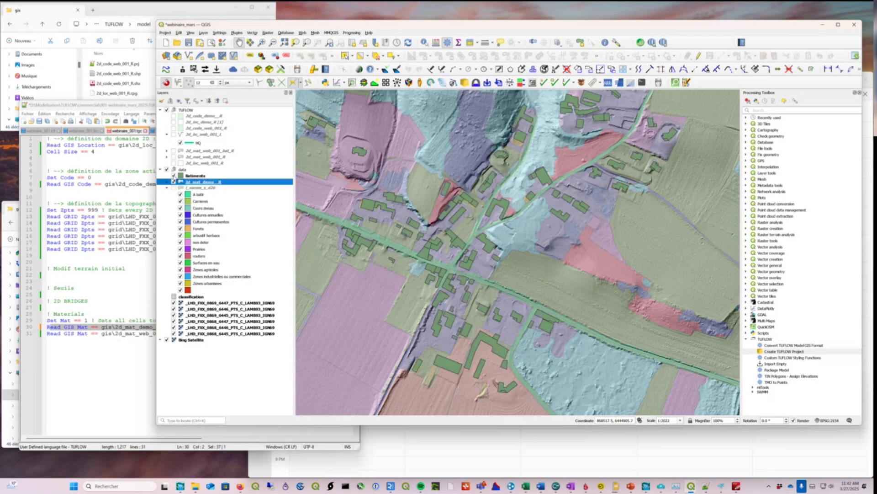
click(174, 180)
- In webinaire_001.tgc, review the Materials commands in order: Set Mat == 1, the 2d_mat_demo__R layer and the 2d_mat_web_001_bat_R building overlay
click(109, 256)
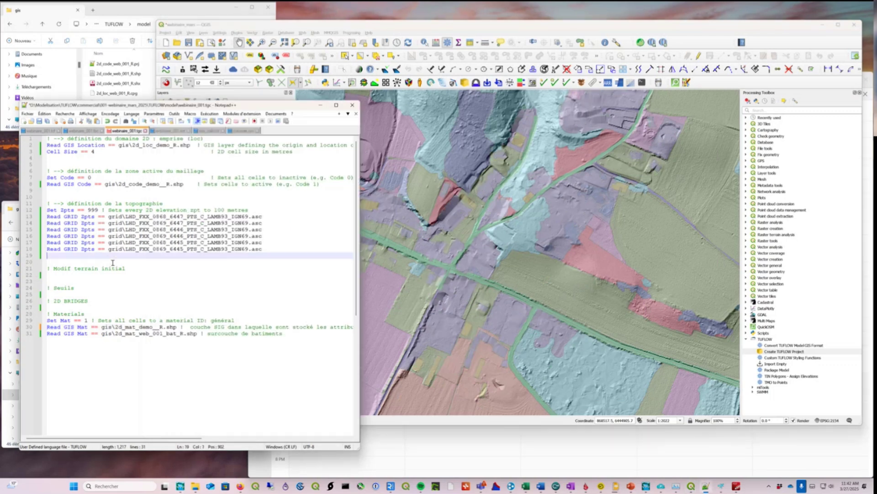
drag(47, 314, 88, 313)
click(88, 313)
mouse_move(47, 314)
mouse_down()
mouse_move(86, 320)
mouse_move(46, 319)
mouse_up()
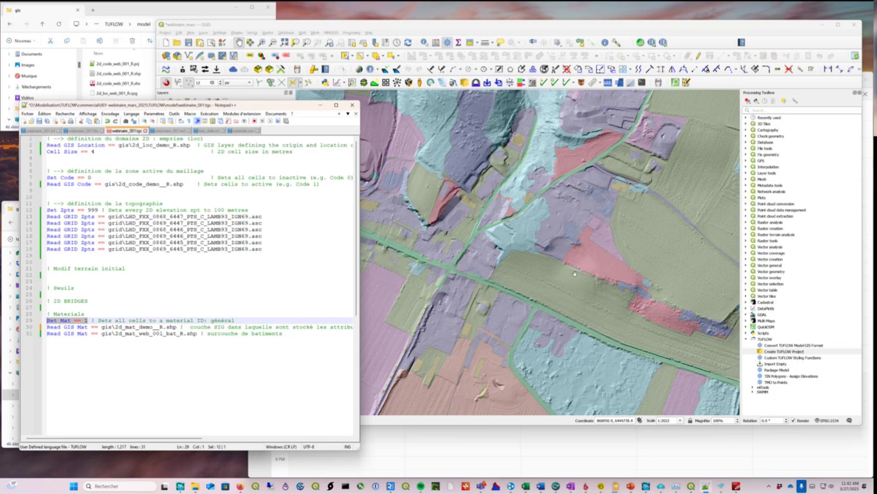
click(84, 321)
double_click(85, 321)
mouse_move(48, 326)
mouse_down()
mouse_move(304, 329)
mouse_move(47, 334)
mouse_up()
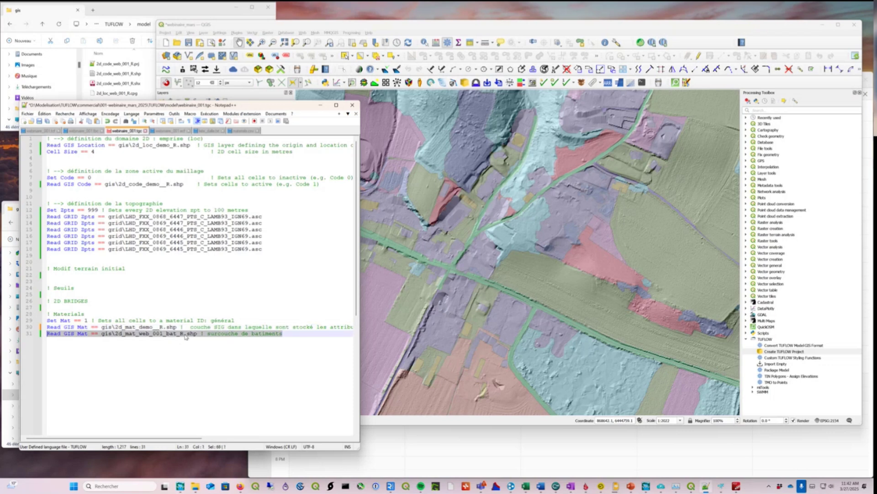
- Back in QGIS, show the 2d_mat_web_001_bat_R layer in place of Batiments around the village and open its attribute table
click(549, 31)
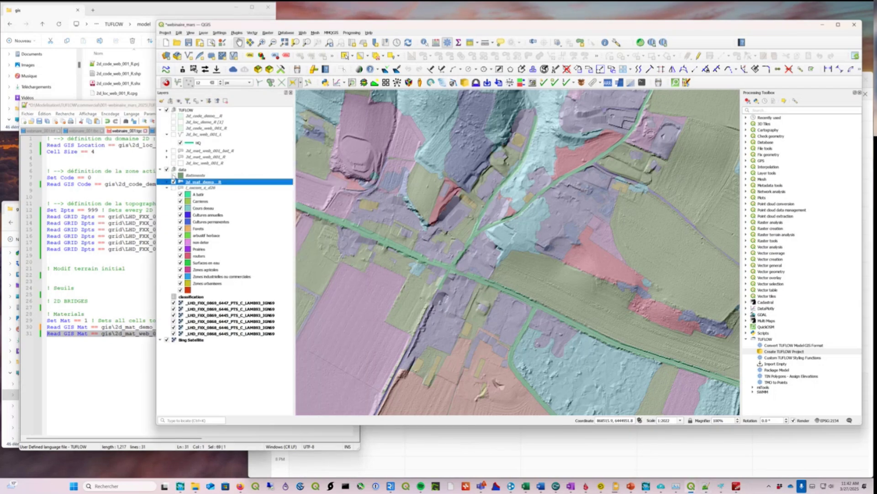
click(195, 175)
drag(457, 206, 371, 333)
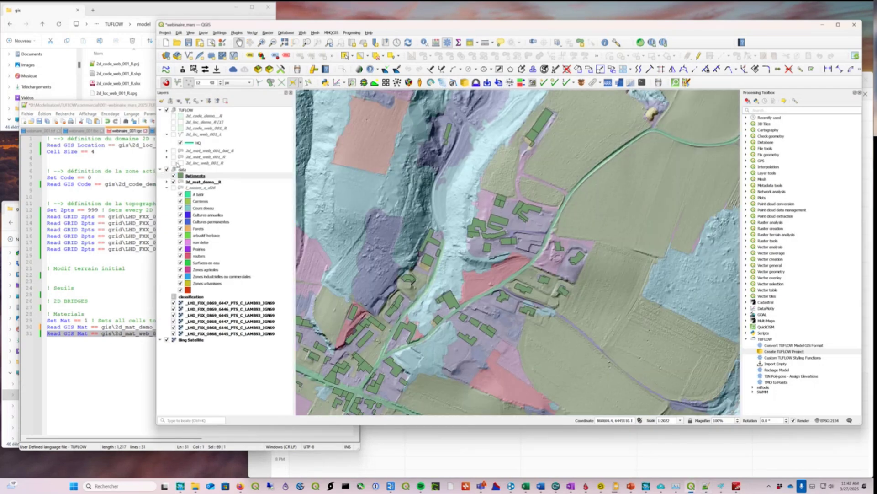
click(173, 151)
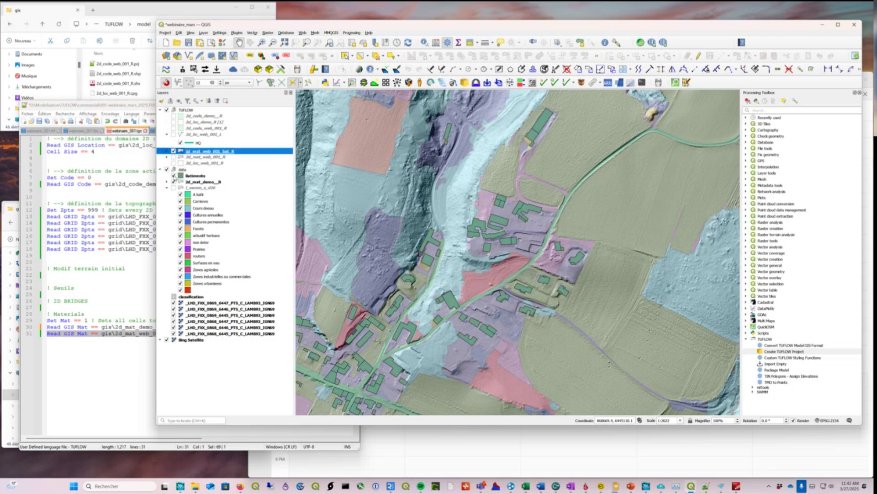
click(174, 176)
right_click(215, 151)
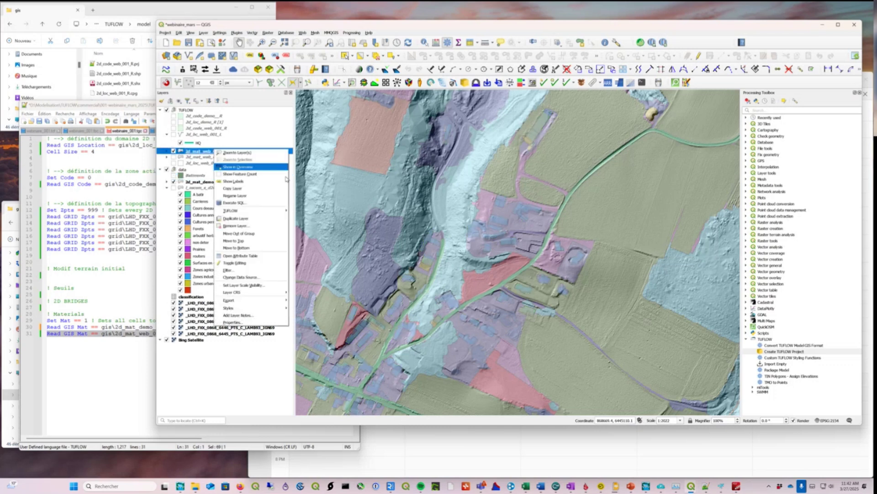
click(254, 256)
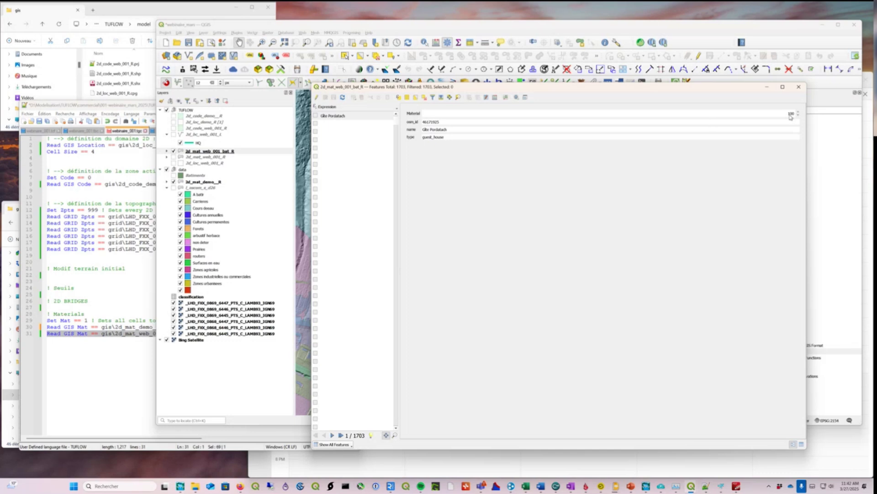
- Inspect another building's material attributes in 2d_mat_web_001_bat_R and close the attribute table
click(326, 173)
click(326, 247)
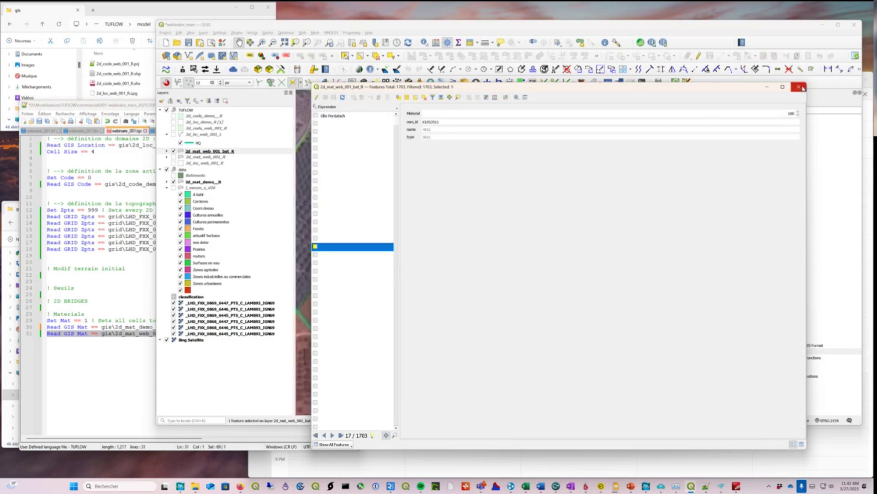
key(Escape)
- Examine the land-use polygons over the terrain and satellite imagery, including the built-up area along the road
scroll(509, 256, down, 1)
drag(446, 191, 455, 224)
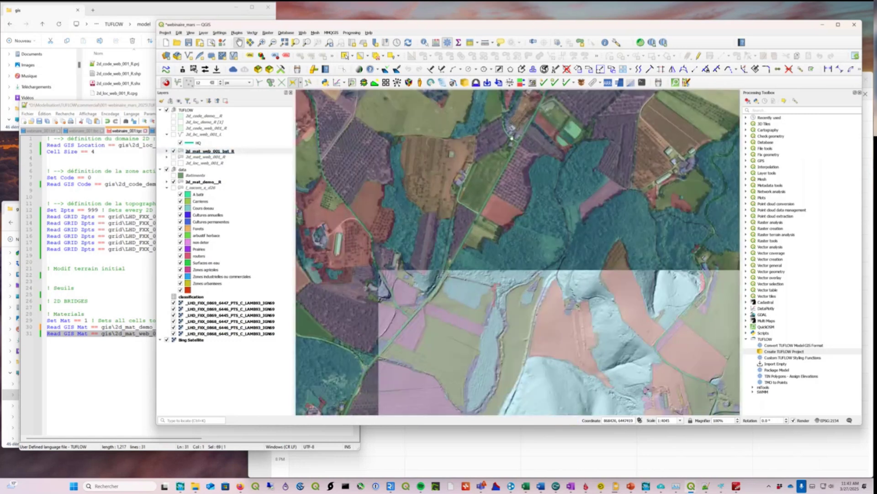
scroll(448, 194, down, 1)
drag(490, 223, 458, 202)
scroll(458, 202, up, 1)
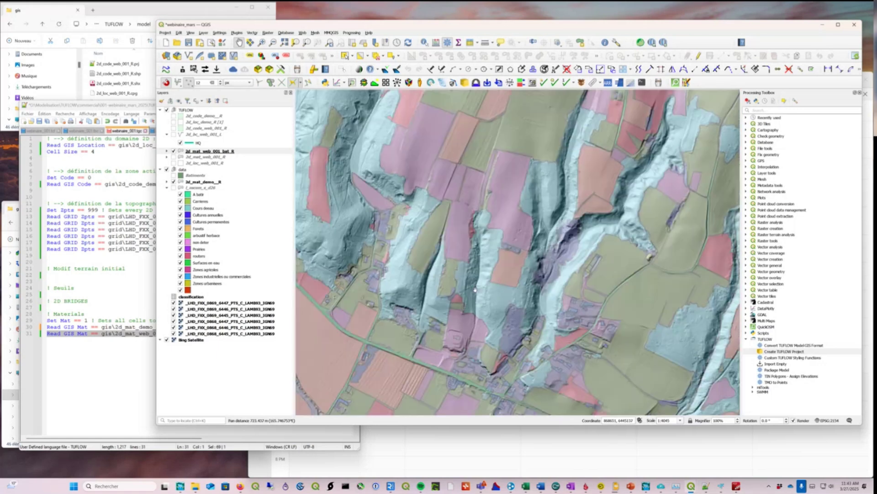
drag(481, 306, 417, 197)
- Switch to Notepad++ and save the geometry control file webinaire_001.tgc
click(81, 350)
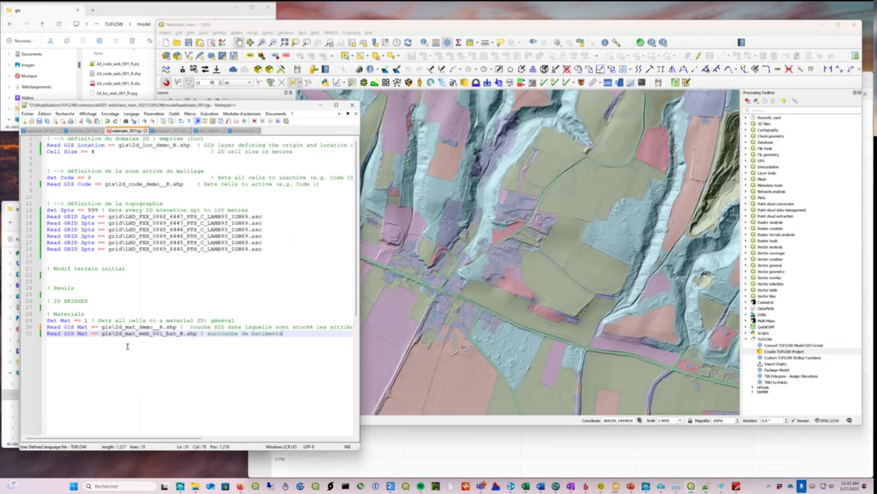
click(47, 122)
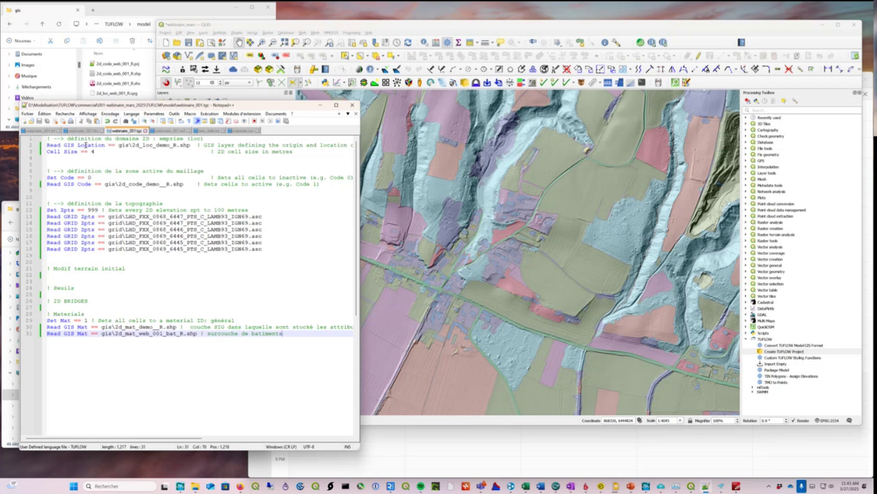
- Locate and highlight the Read Materials File line in webinaire_001.tcf
click(92, 132)
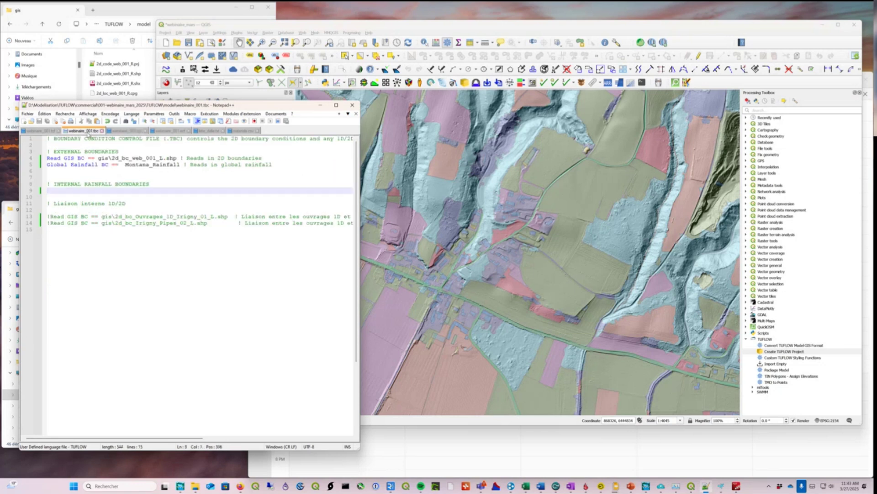
click(38, 131)
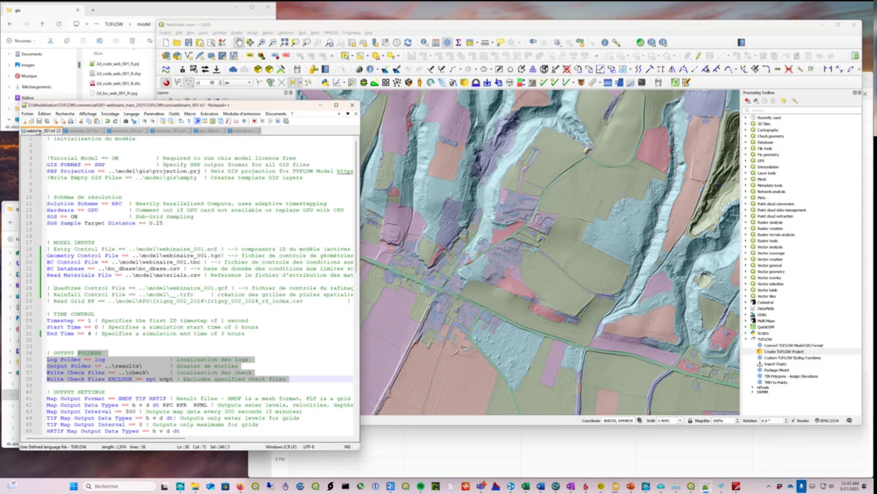
click(161, 274)
triple_click(178, 276)
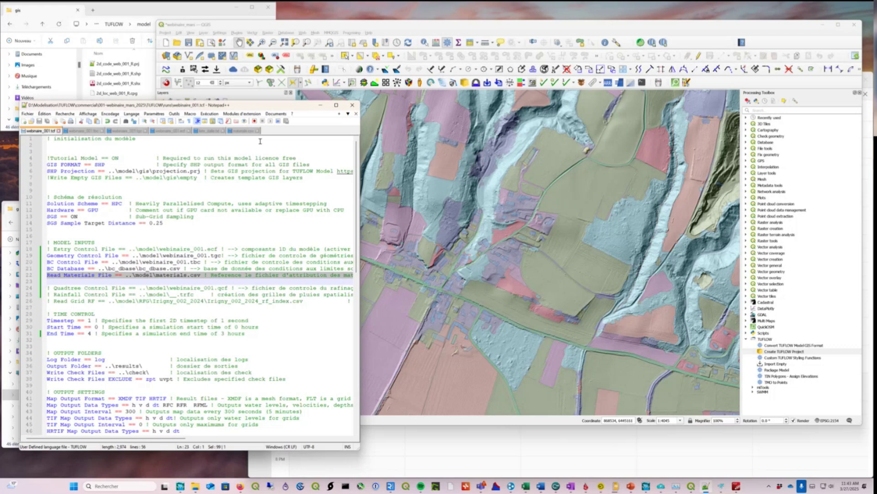
- Show materials.csv in the text editor and highlight its full list of material definitions for review
click(242, 131)
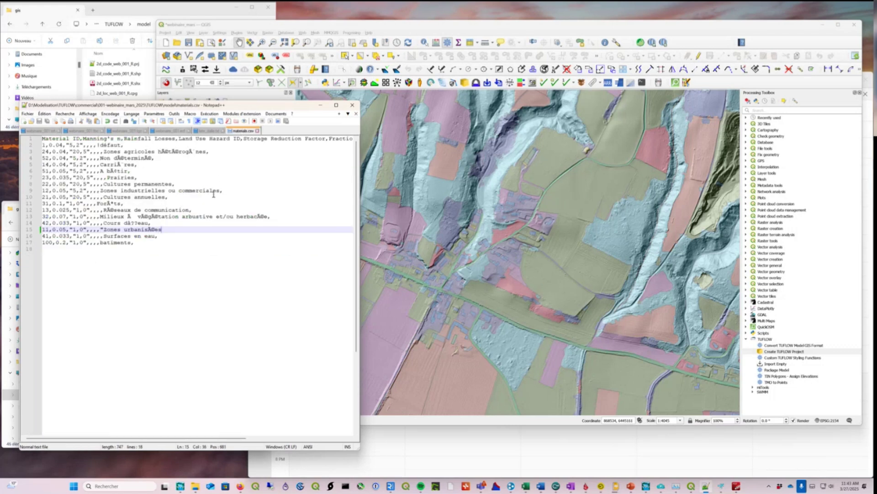
drag(33, 156, 32, 139)
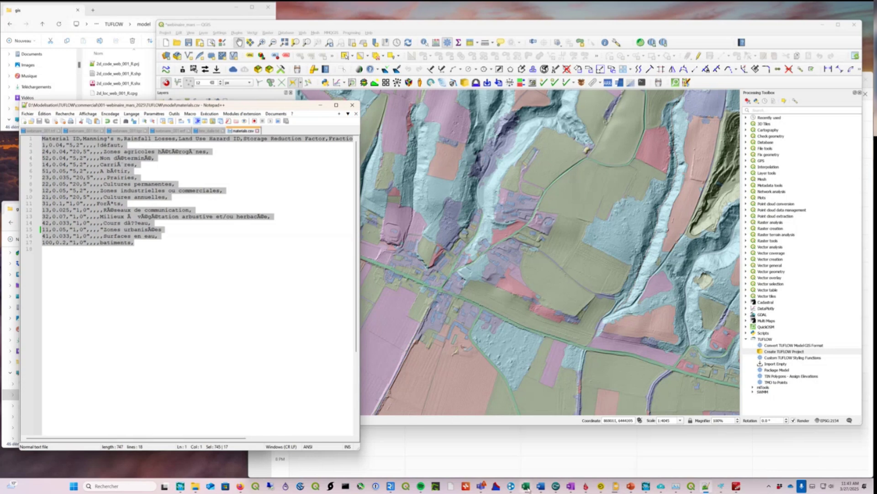
mouse_move(526, 486)
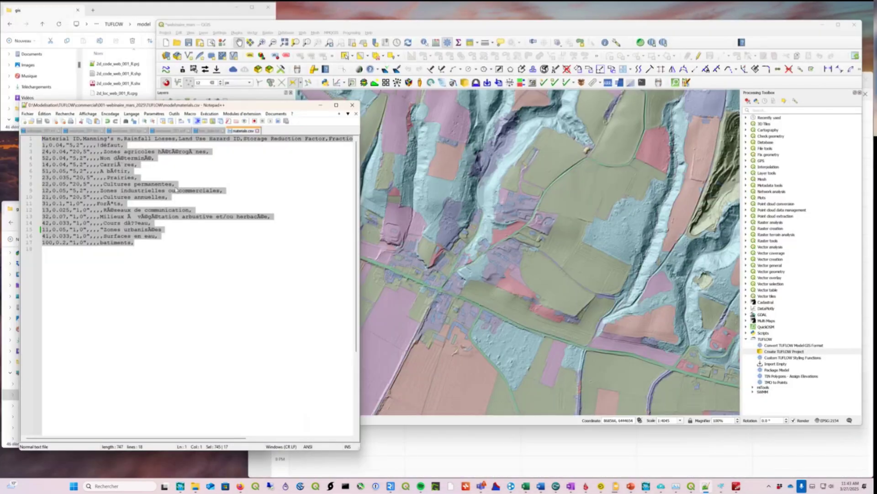
click(172, 191)
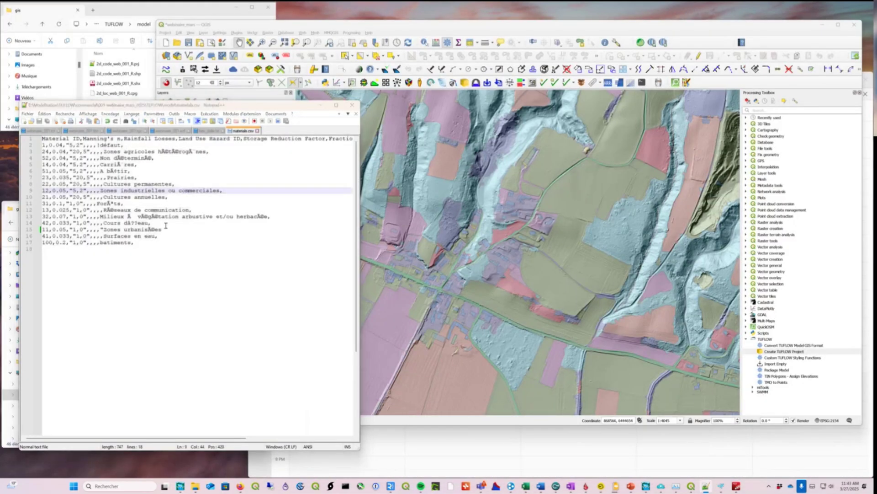
- Open materials.csv from the model folder in Excel and reposition its window on the screen
key(alt+Tab)
key(alt+Tab)
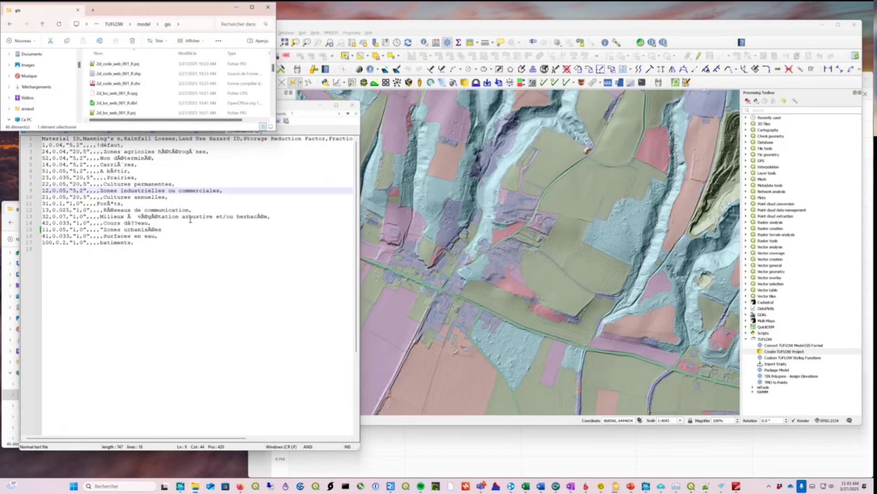
click(144, 24)
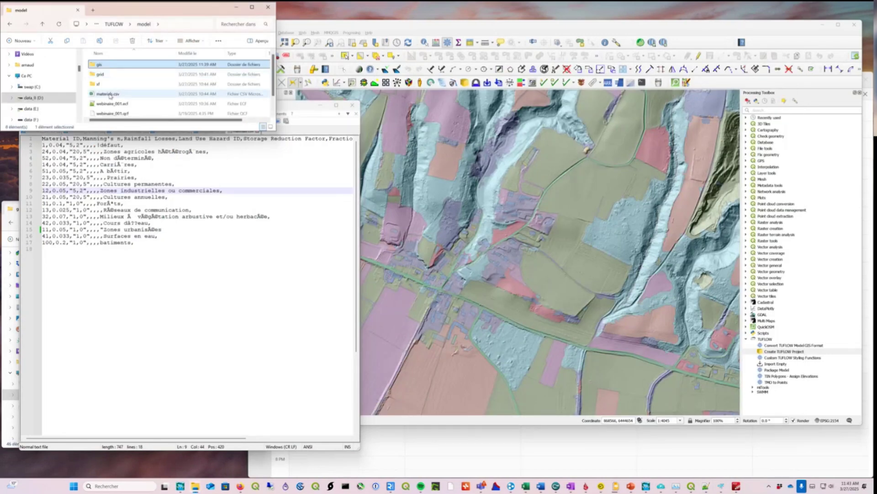
click(109, 94)
drag(406, 197, 482, 244)
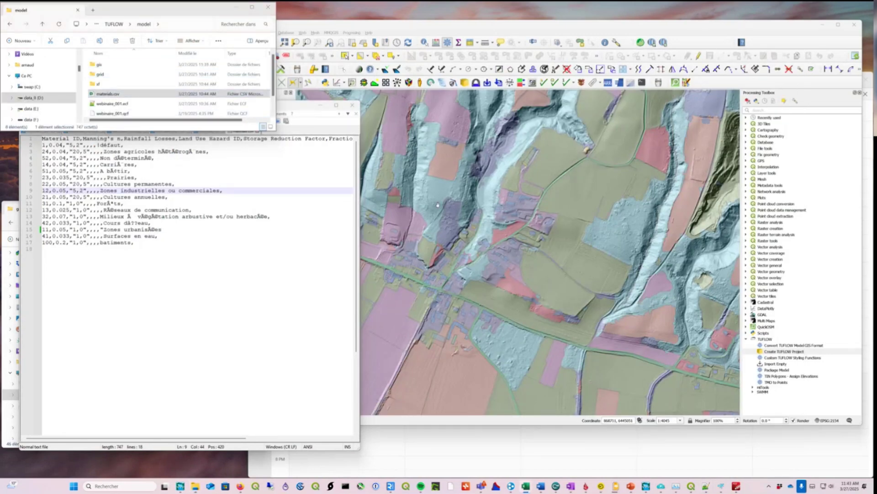
scroll(429, 205, down, 1)
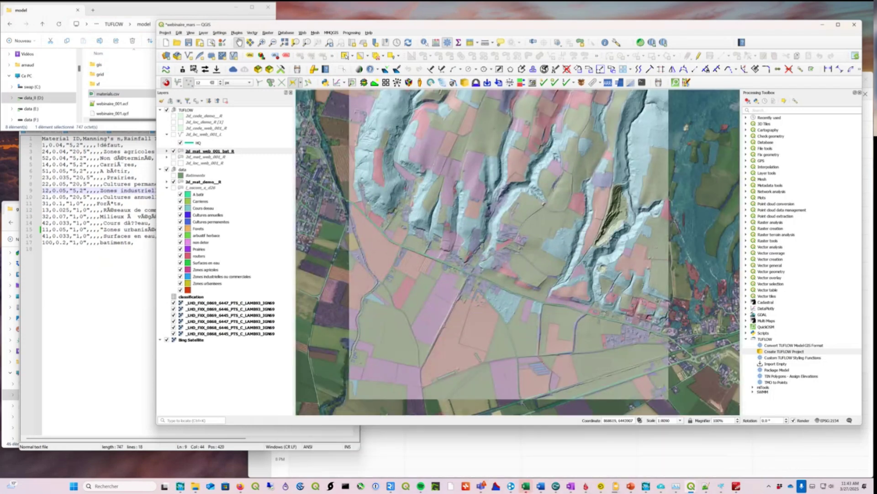
click(525, 486)
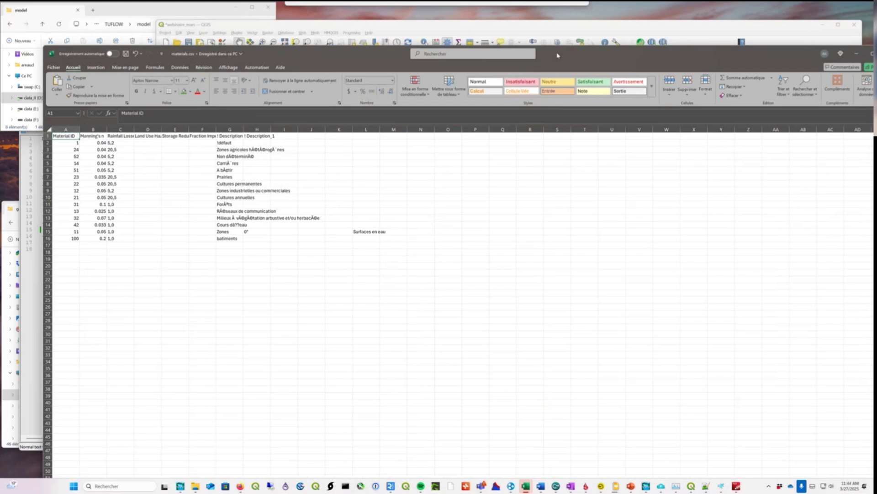
drag(557, 55, 511, 30)
drag(315, 28, 330, 31)
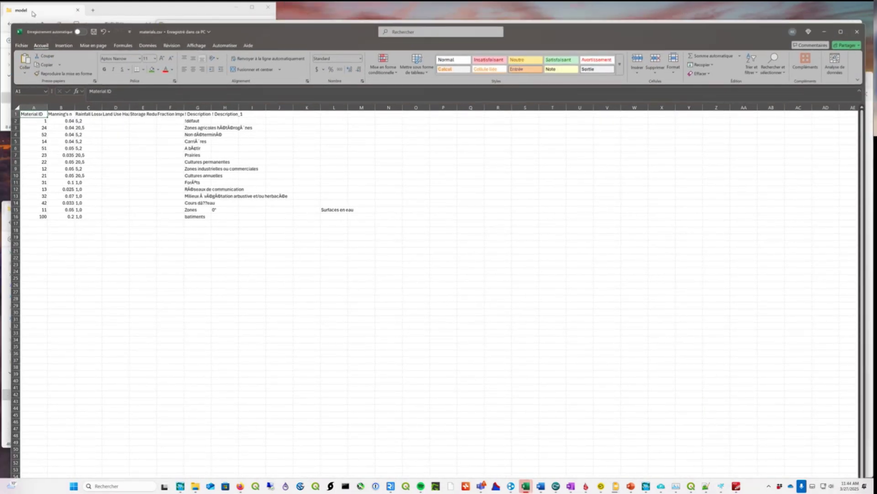
drag(12, 26, 20, 26)
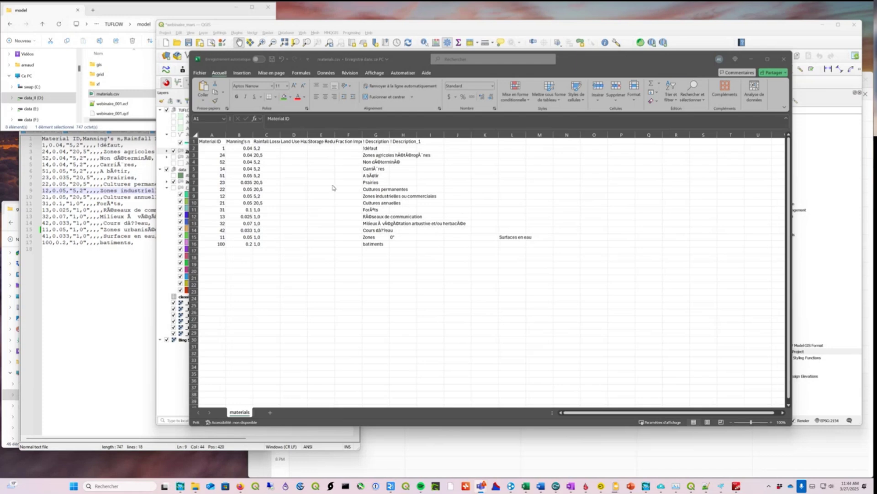
- Switch to QGIS and examine the roads, fields and buildings of the land-use map up close
click(401, 29)
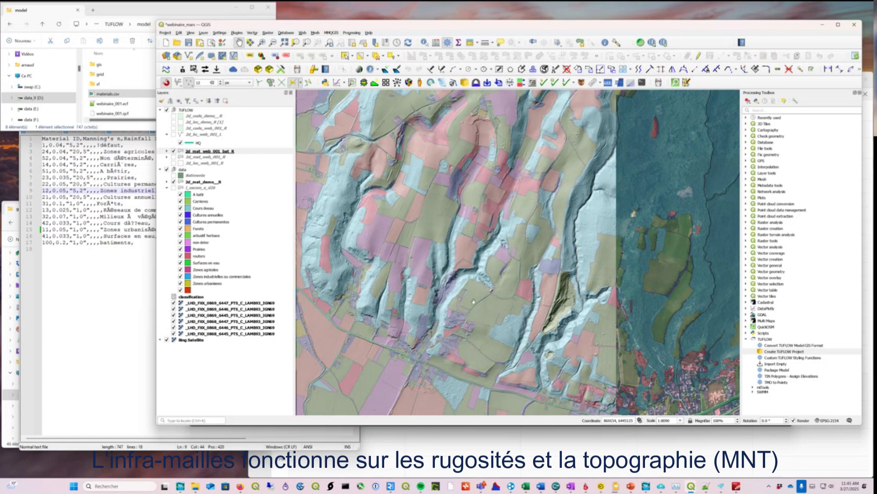
scroll(474, 302, up, 3)
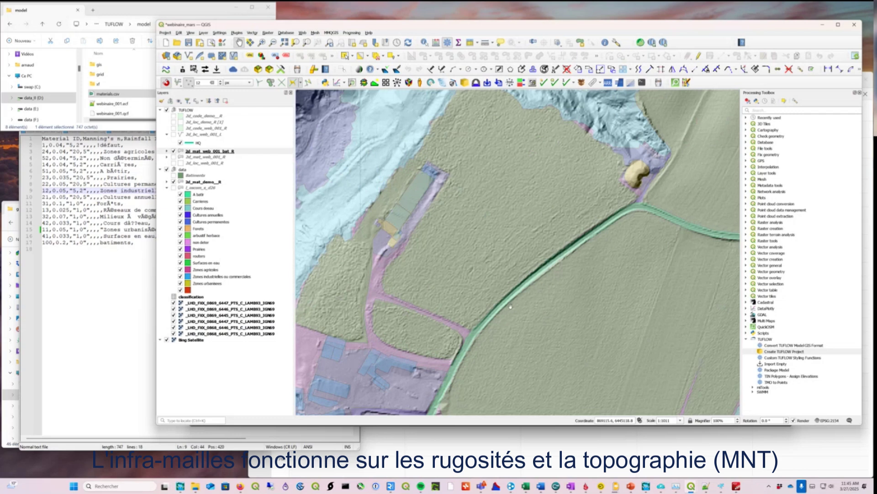
scroll(466, 286, down, 1)
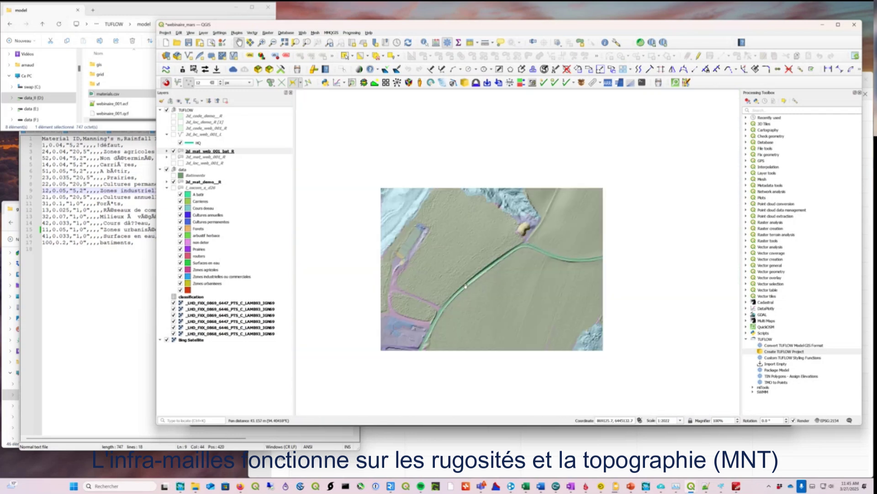
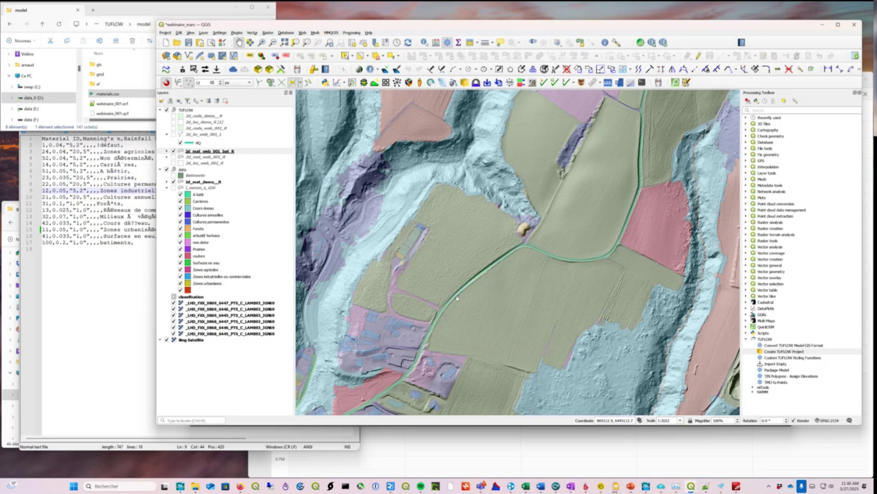
drag(476, 278, 488, 221)
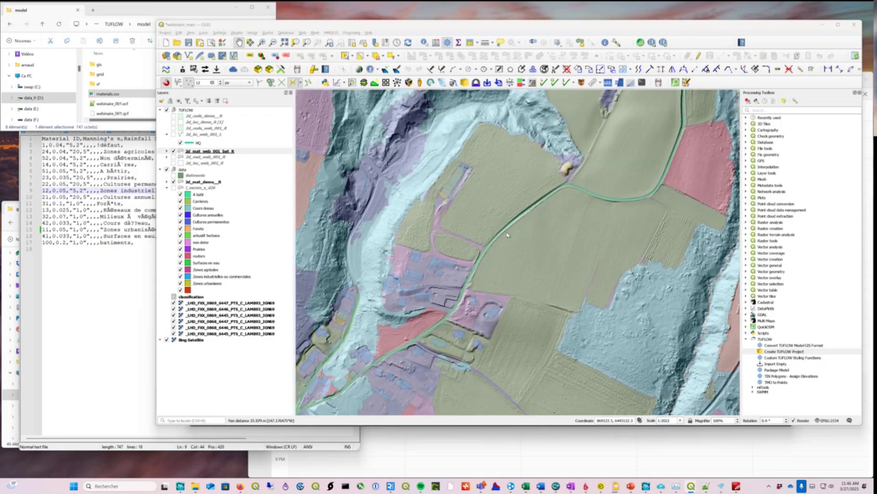
- Switch to Notepad++ and bring up the simulation control file webinaire_001.tcf
key(alt+Tab)
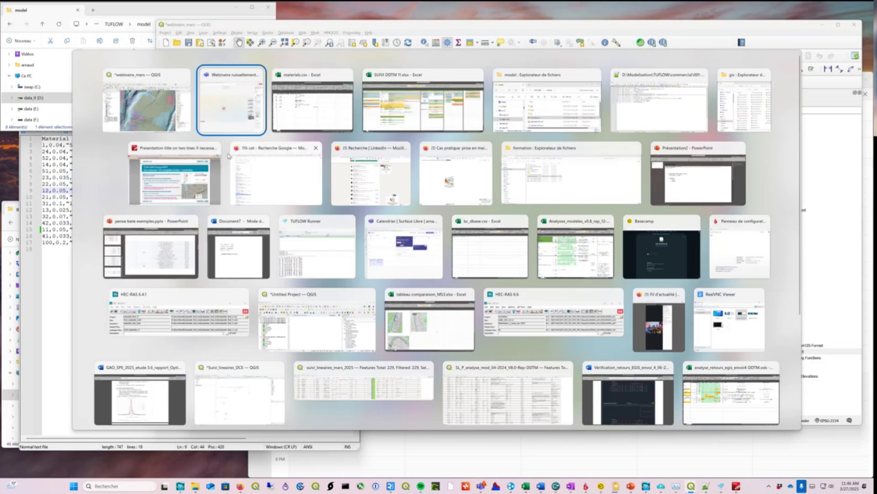
key(alt+Tab)
key(alt+Tab)
key(alt+Tab)
key(alt+Tab)
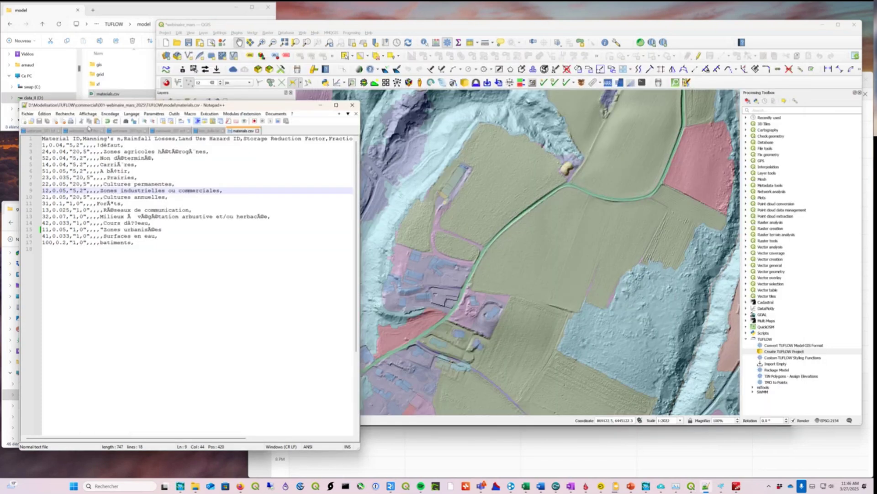
click(43, 132)
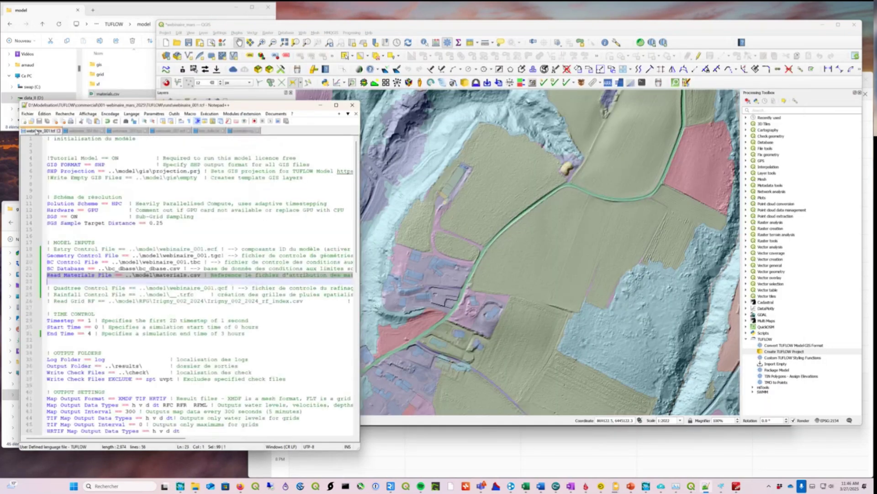
- Highlight the SGS Sample Target Distance line and its value to review the sub-grid sampling setting
drag(165, 223, 47, 223)
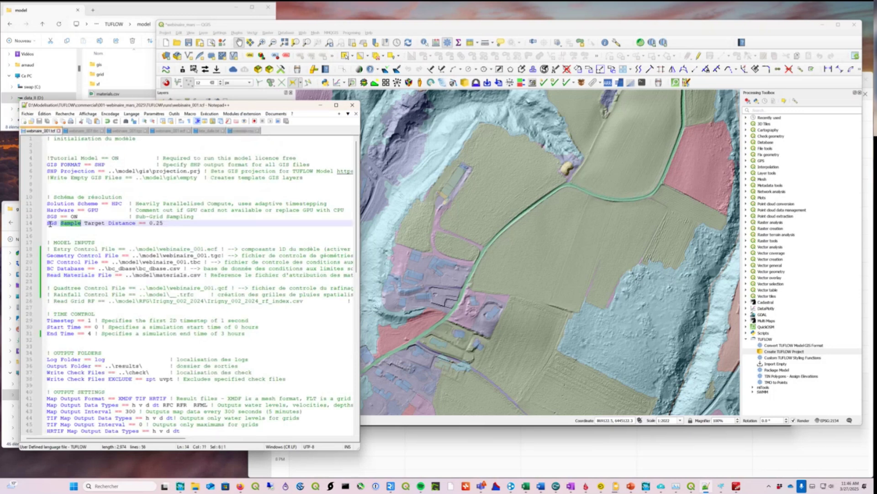
key(Down)
drag(166, 224, 47, 224)
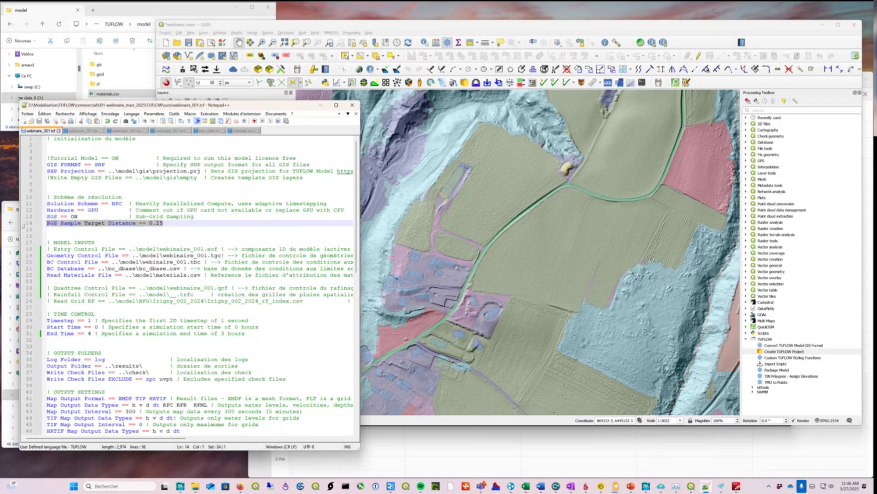
click(165, 223)
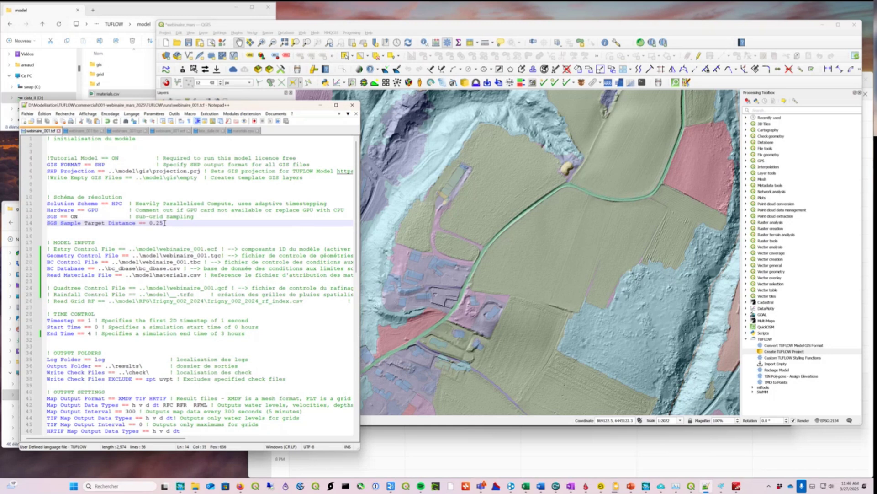
drag(164, 224, 149, 223)
triple_click(156, 225)
click(156, 225)
- Switch to materials.csv in Excel and widen the columns to fit their full headers and descriptions
click(537, 24)
key(alt+Tab)
key(alt+Tab)
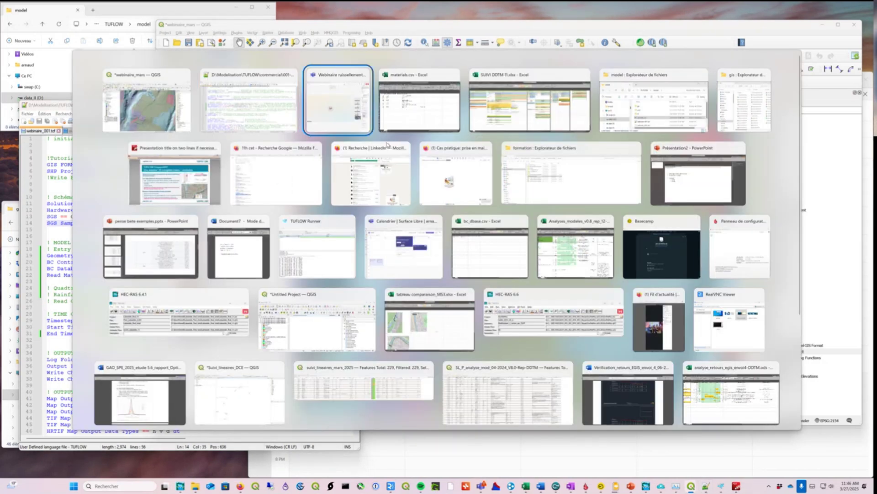
key(alt+Tab)
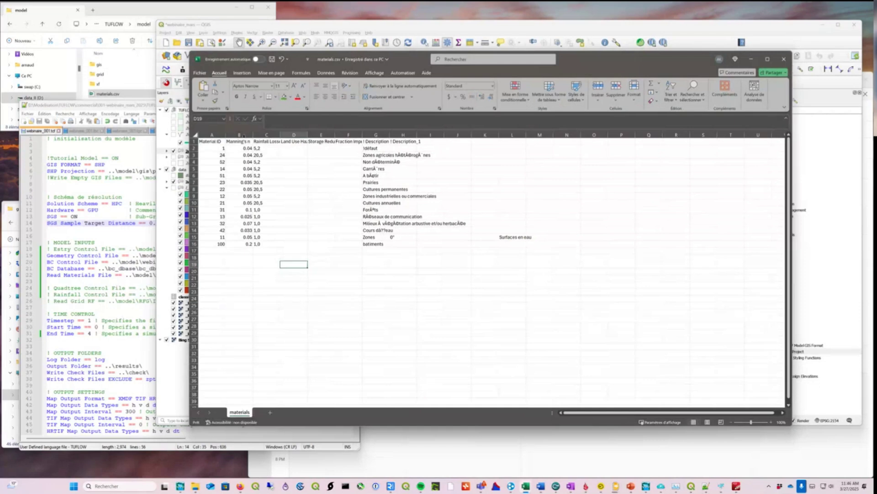
click(239, 134)
drag(356, 139, 390, 133)
double_click(390, 132)
click(557, 155)
click(556, 135)
click(638, 210)
click(678, 236)
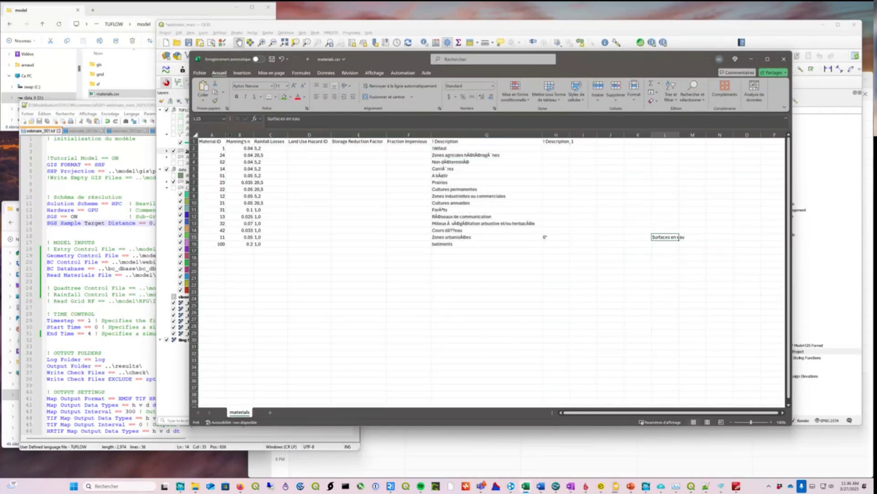
double_click(227, 135)
- Highlight the Material ID values, then the Manning's n to description block, to review the material parameters
drag(216, 148, 219, 248)
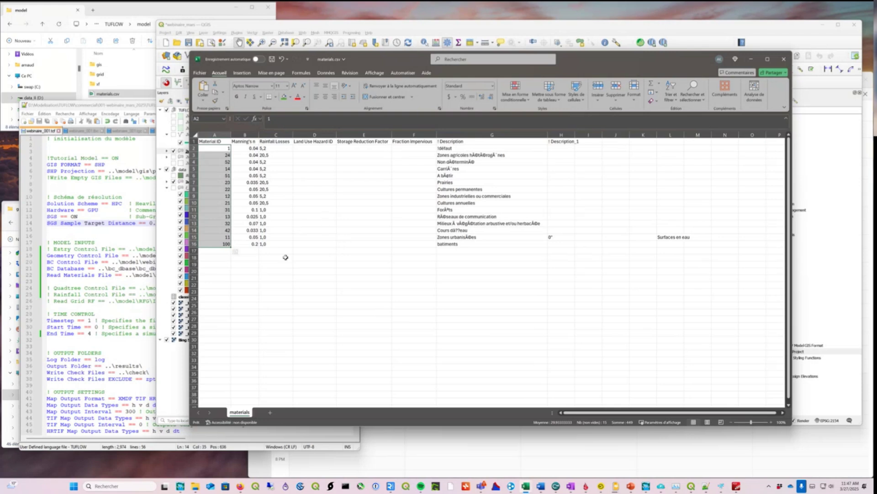
drag(241, 148, 564, 245)
click(307, 300)
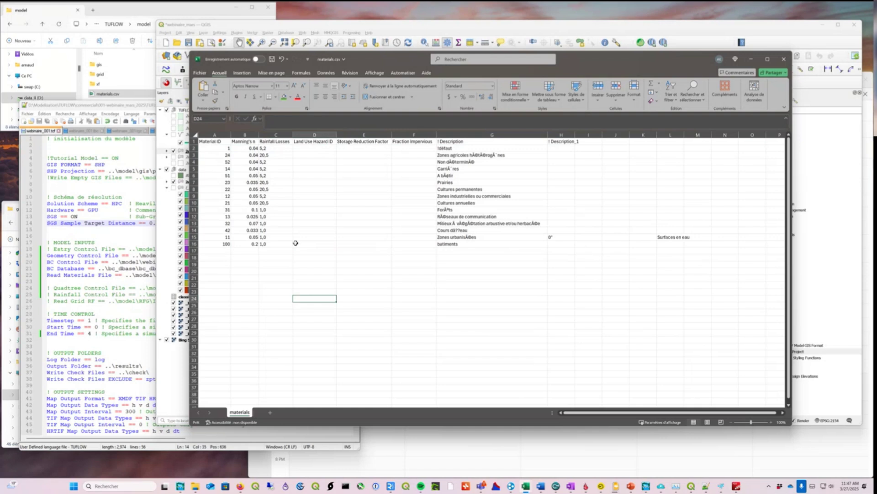
- Widen the Manning's n column and centre its contents
drag(259, 134, 264, 133)
click(253, 134)
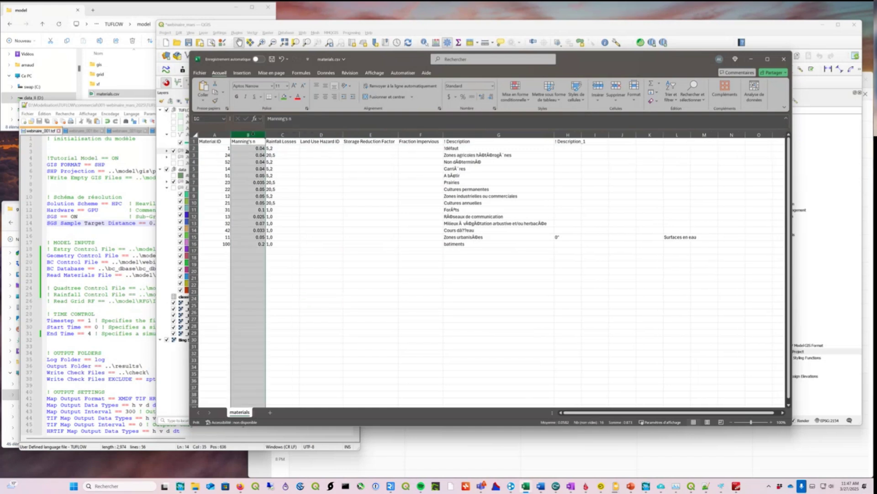
click(325, 96)
- Highlight the first material rows from Manning's n to the description, then the Manning's n values, to review the roughness coefficients
click(255, 154)
drag(255, 150, 502, 149)
click(251, 260)
click(241, 156)
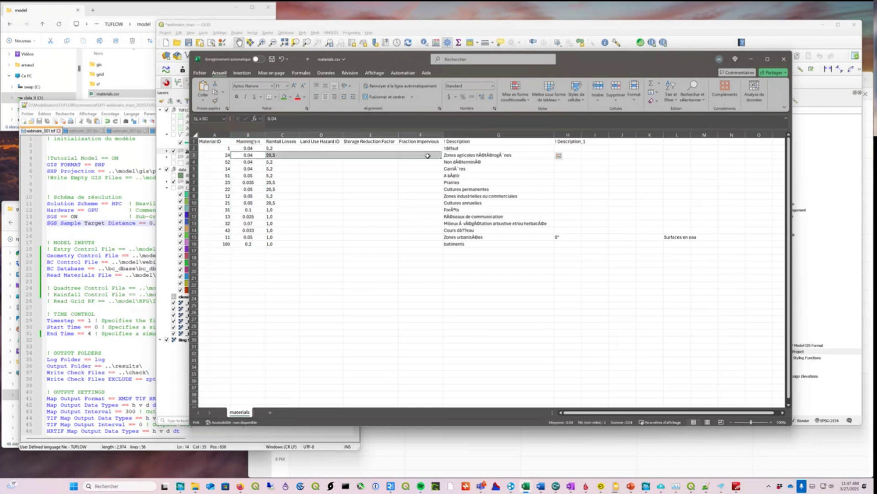
click(257, 149)
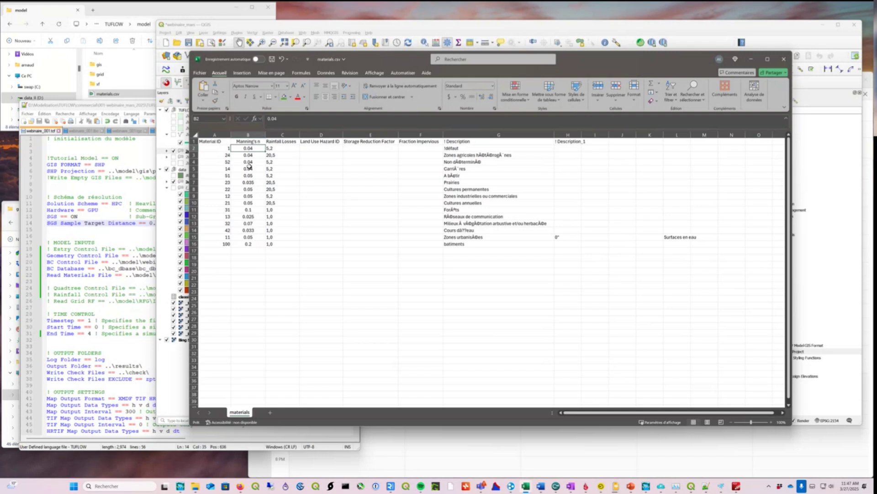
drag(257, 149, 269, 276)
click(332, 288)
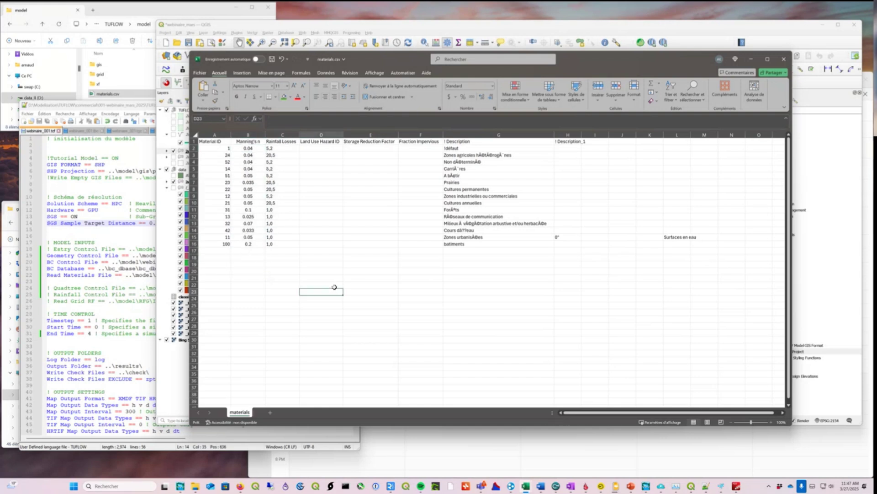
- Highlight the Rainfall Losses header and values for review, adjusting the widths of the Fraction Impervious and Description_1 columns
drag(300, 136, 299, 136)
drag(285, 149, 285, 247)
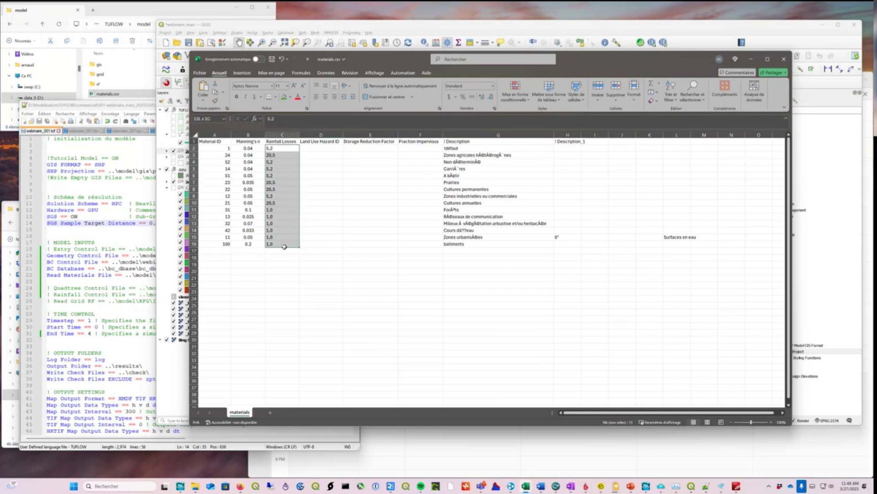
drag(442, 136, 447, 134)
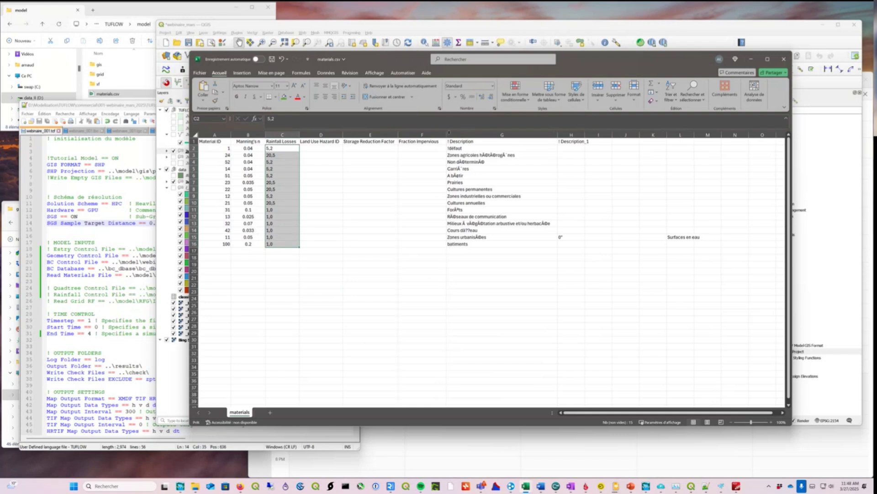
double_click(585, 135)
double_click(282, 141)
click(279, 167)
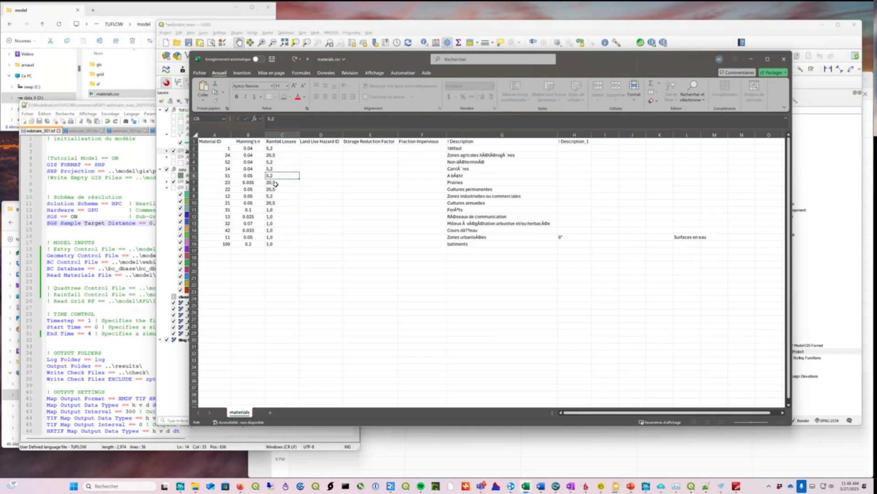
drag(282, 147, 282, 264)
click(283, 264)
- Inspect the pair of values in the default material's Rainfall Losses cell without changing it
click(267, 148)
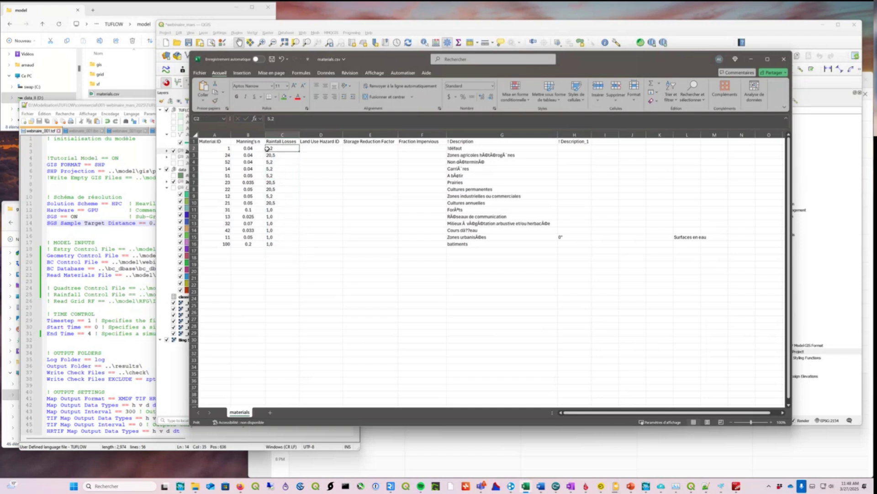
click(278, 154)
click(277, 148)
click(194, 148)
click(269, 148)
double_click(270, 148)
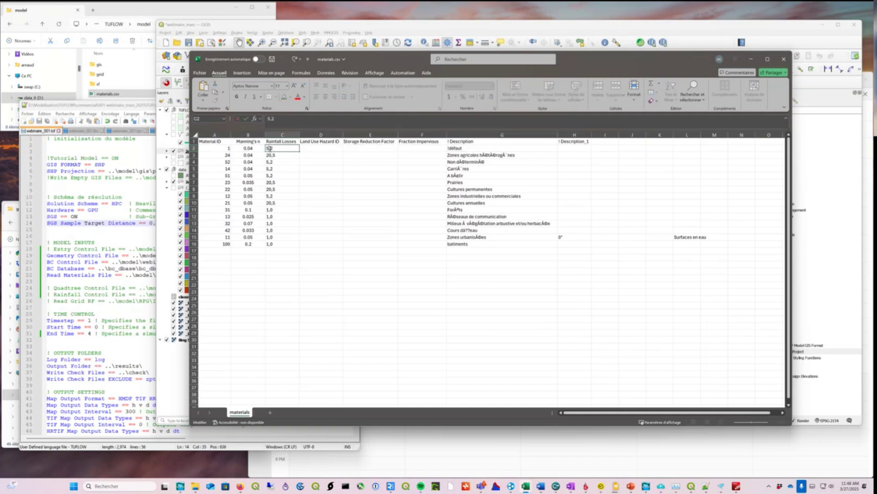
key(Return)
key(Return)
click(274, 148)
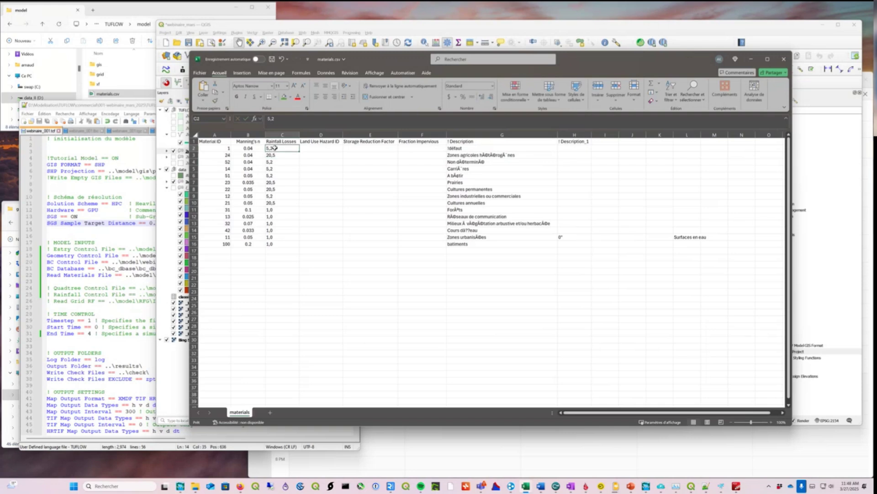
- Go through the Rainfall Losses values material by material down to the end of the list and back up
click(276, 156)
key(Up)
key(Down)
key(Down)
key(Down)
key(Down)
key(Down)
key(Down)
key(Down)
key(Down)
key(Down)
key(Down)
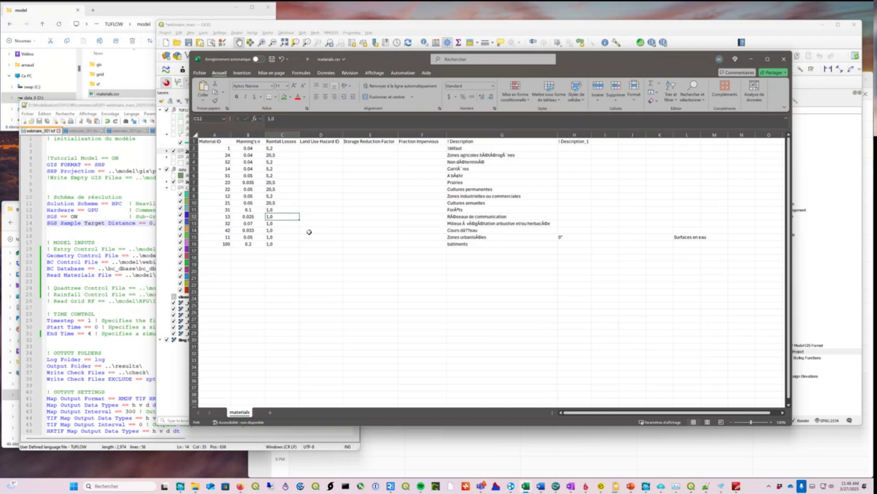
key(Down)
key(Down)
key(Down)
key(Down)
key(Down)
key(Up)
key(Up)
key(Up)
key(Up)
key(Up)
key(Up)
key(Up)
key(Up)
key(Up)
key(Up)
key(Up)
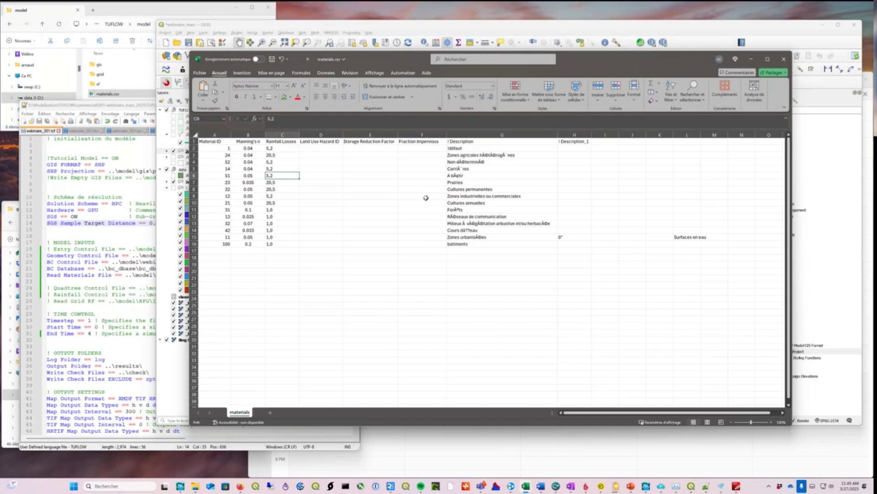
- Highlight the materials table, then the Rainfall Losses values and the block extending to the descriptions, to review the parameters
drag(205, 140, 532, 241)
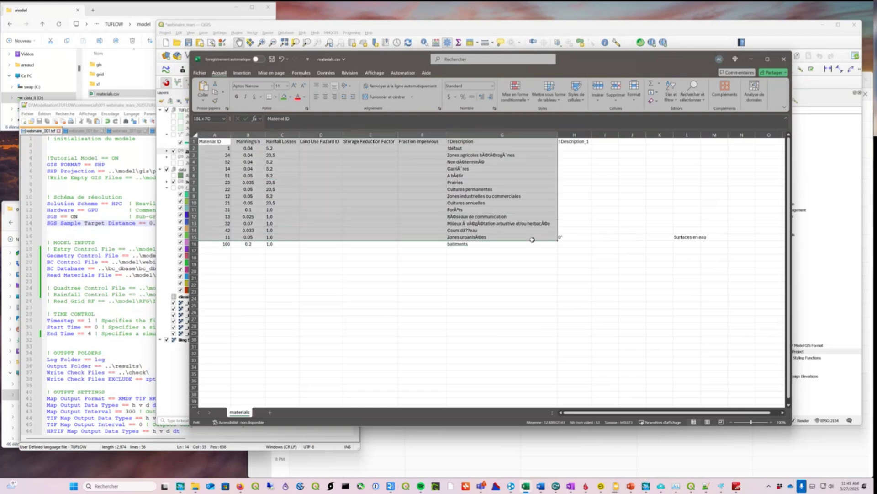
click(528, 270)
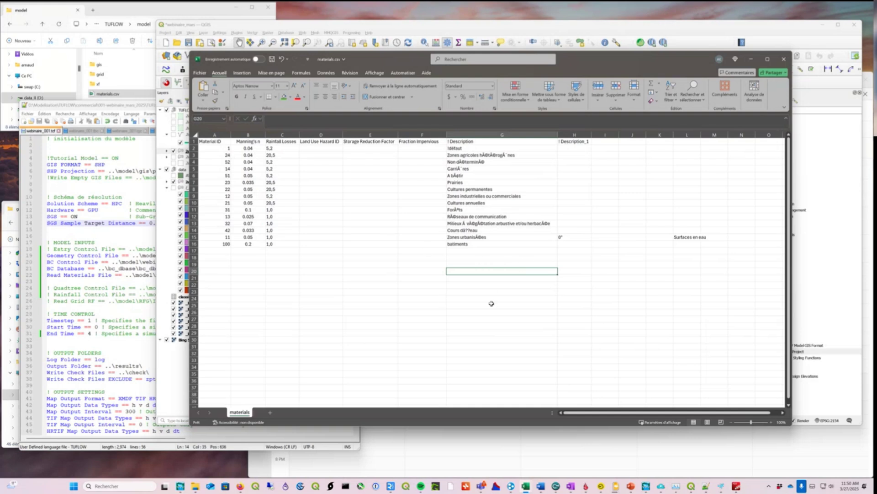
drag(283, 148, 281, 243)
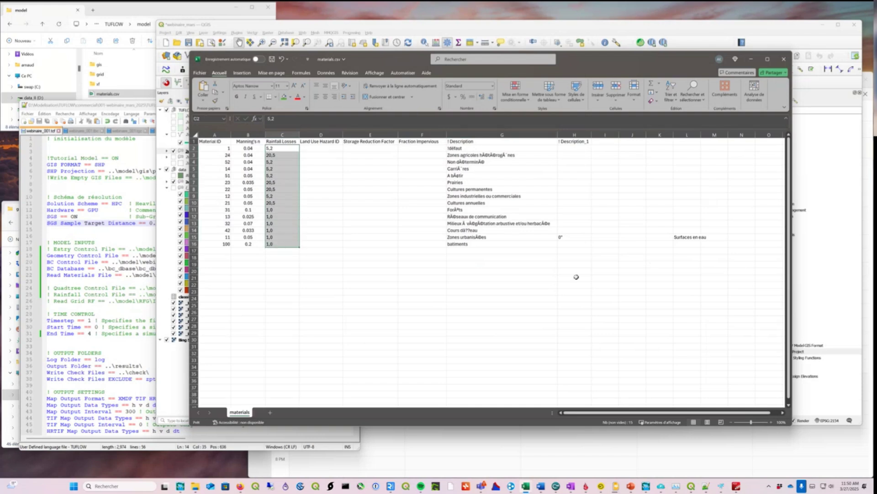
drag(282, 148, 476, 244)
click(320, 258)
click(339, 339)
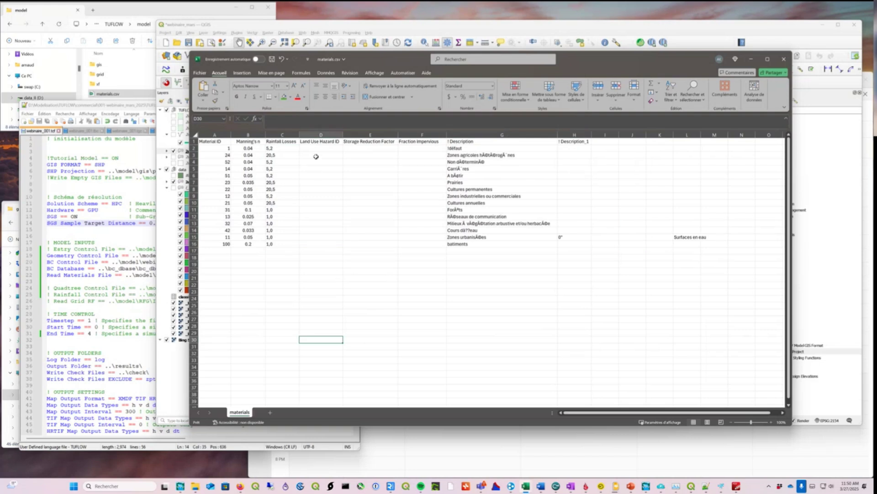
- Fit the Land Use Hazard ID column to its header and highlight its cells for all materials to review this parameter
drag(320, 148, 317, 242)
drag(326, 153, 327, 145)
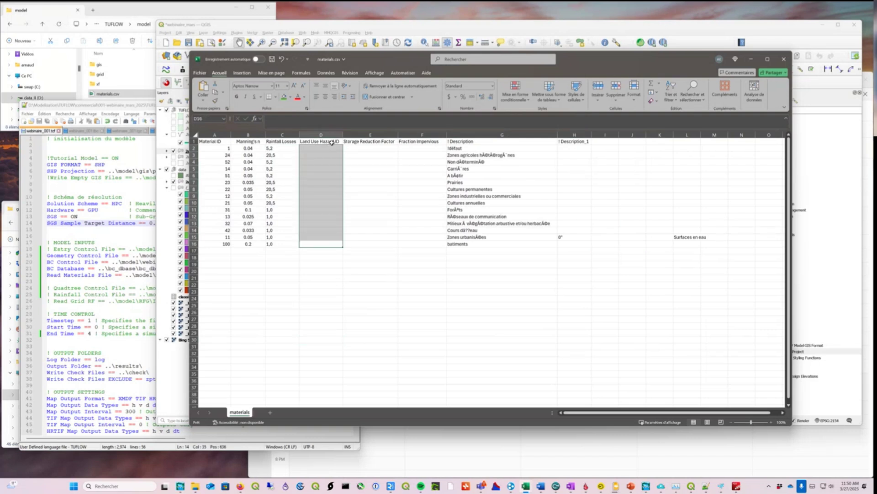
double_click(343, 134)
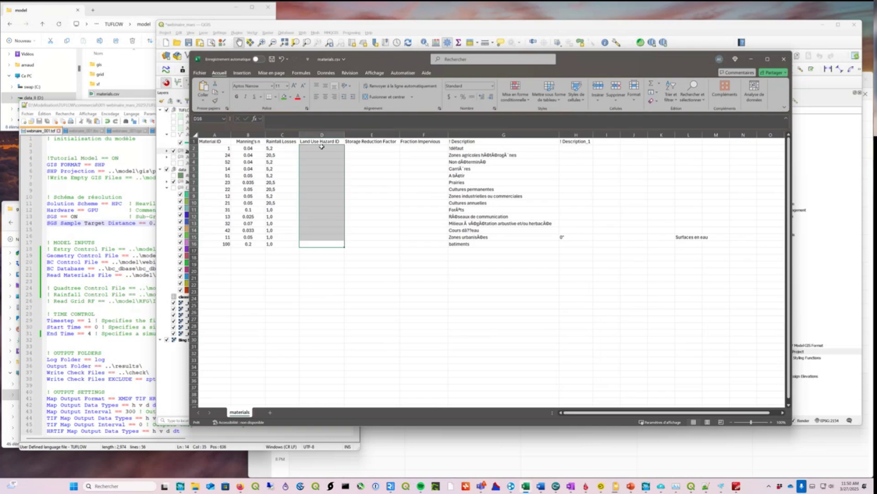
click(325, 142)
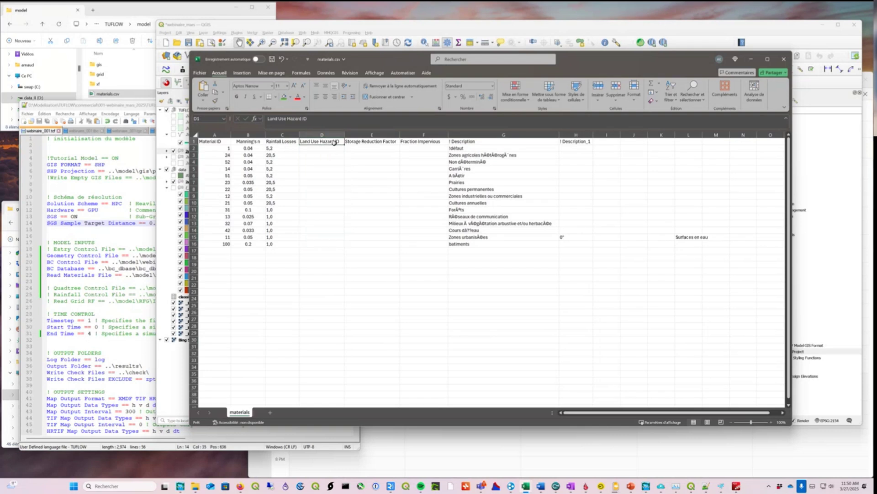
drag(331, 148, 324, 246)
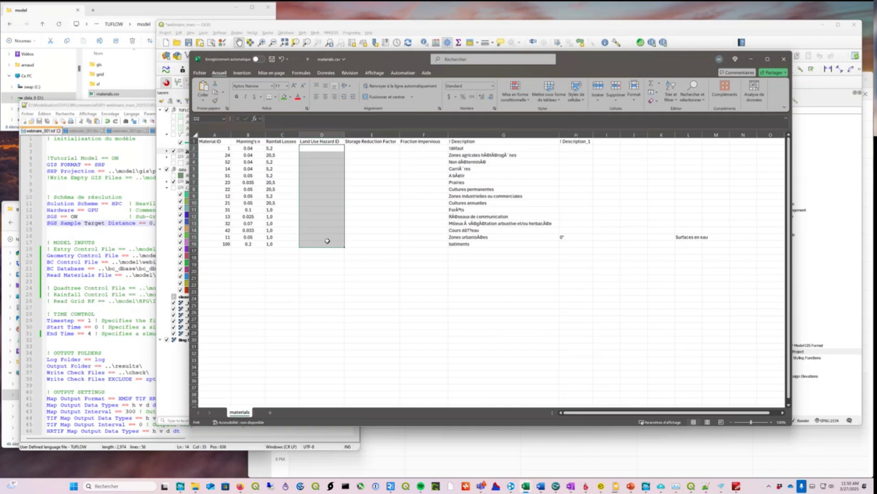
- Highlight the Storage Reduction Factor cells for all materials to review this parameter
mouse_move(383, 148)
mouse_down()
mouse_move(412, 214)
mouse_move(386, 243)
mouse_move(388, 148)
mouse_up()
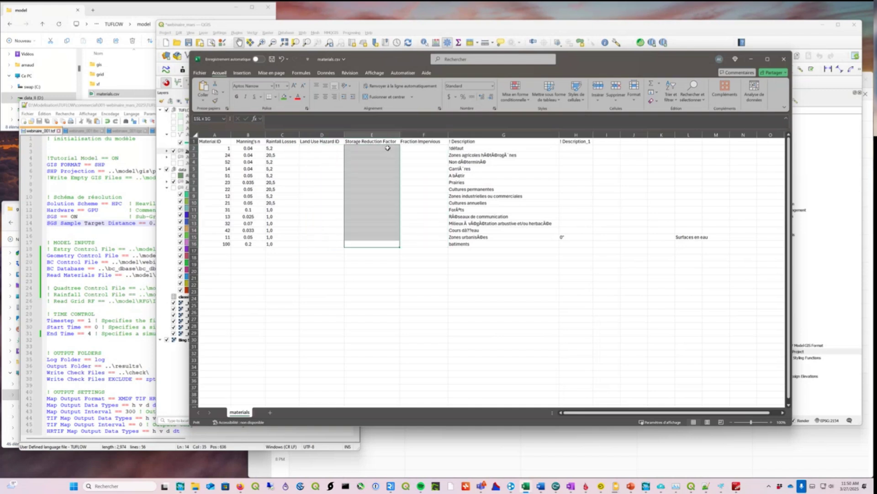
drag(388, 148, 388, 148)
click(378, 133)
click(370, 147)
drag(371, 243, 374, 148)
mouse_move(378, 148)
mouse_down()
mouse_move(385, 245)
mouse_move(378, 146)
mouse_up()
drag(377, 148, 380, 245)
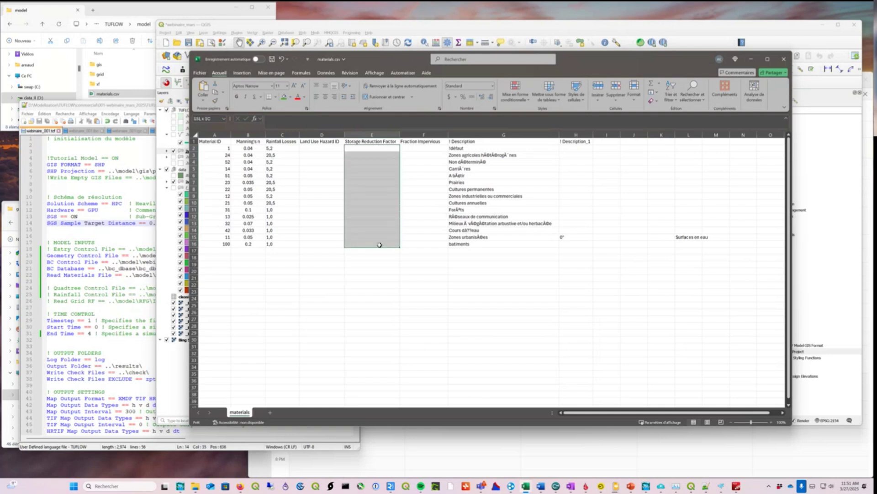
drag(377, 149, 370, 246)
- Highlight the description columns for review and close materials.csv without saving the changes
drag(472, 148, 695, 238)
click(784, 61)
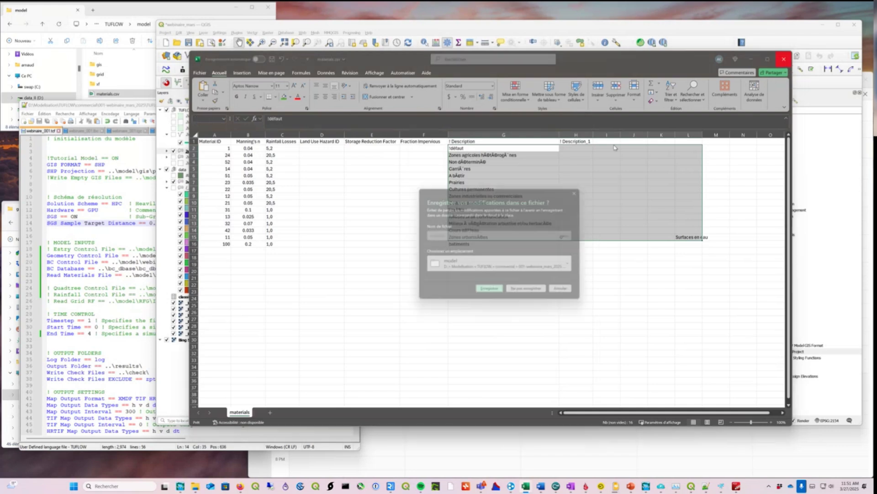
click(530, 293)
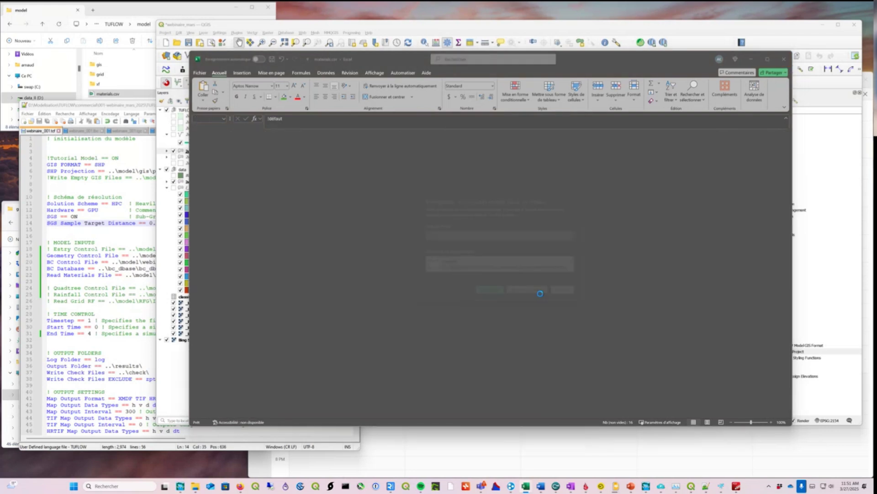
- Switch to webinaire_001.tcf in Notepad++ and look over the model input and output settings
click(119, 248)
scroll(237, 237, down, 4)
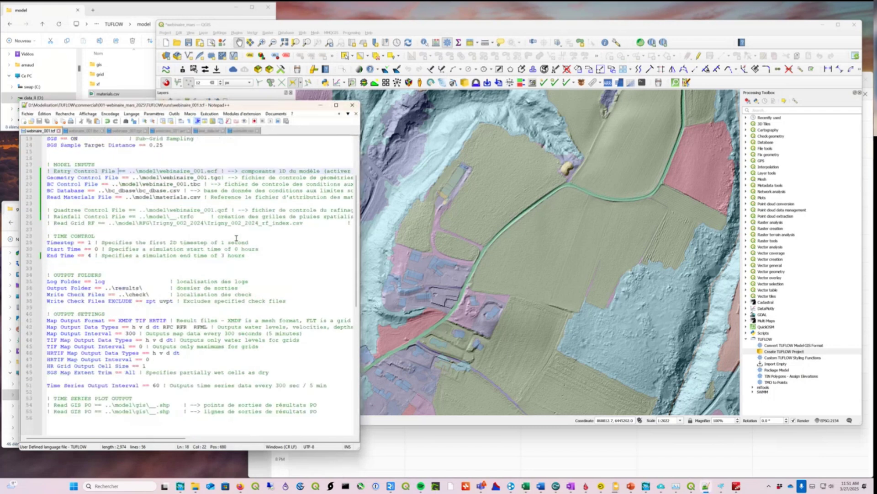
scroll(237, 237, up, 3)
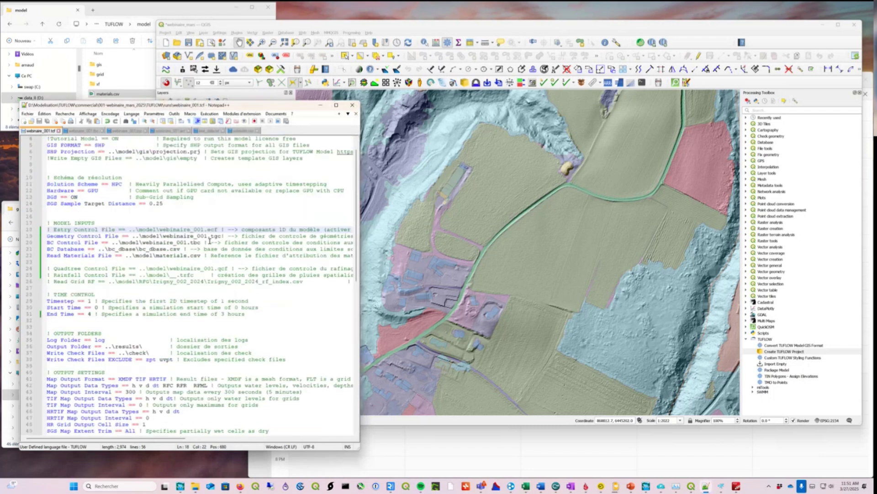
- Switch to QGIS, bring the whole study area into view and show the 2d_code_demo__R layer
click(708, 37)
scroll(586, 148, down, 3)
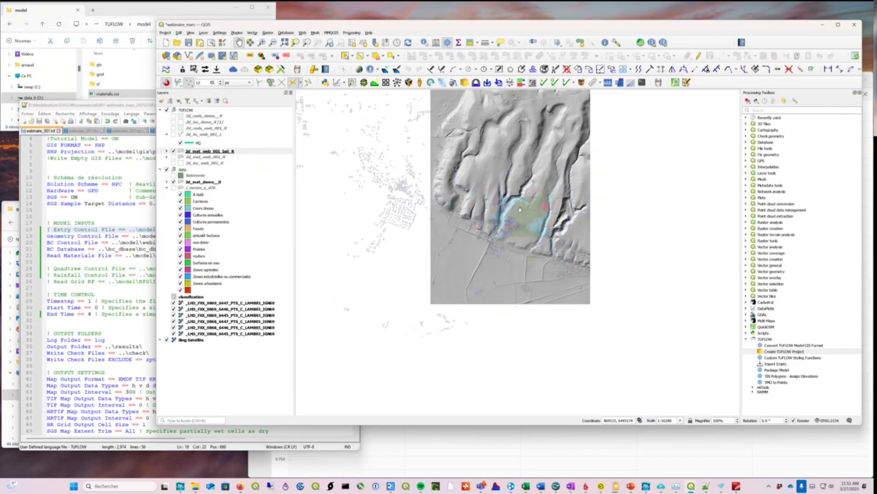
drag(476, 179, 436, 232)
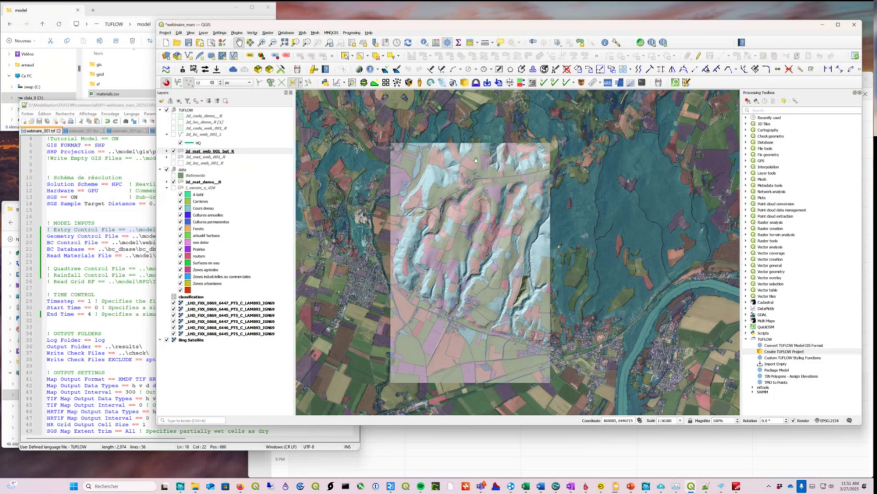
click(167, 152)
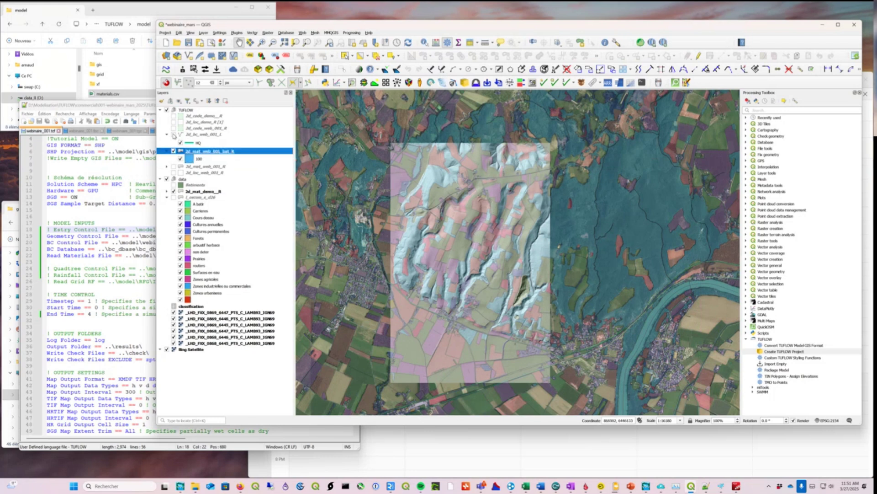
click(173, 116)
click(203, 117)
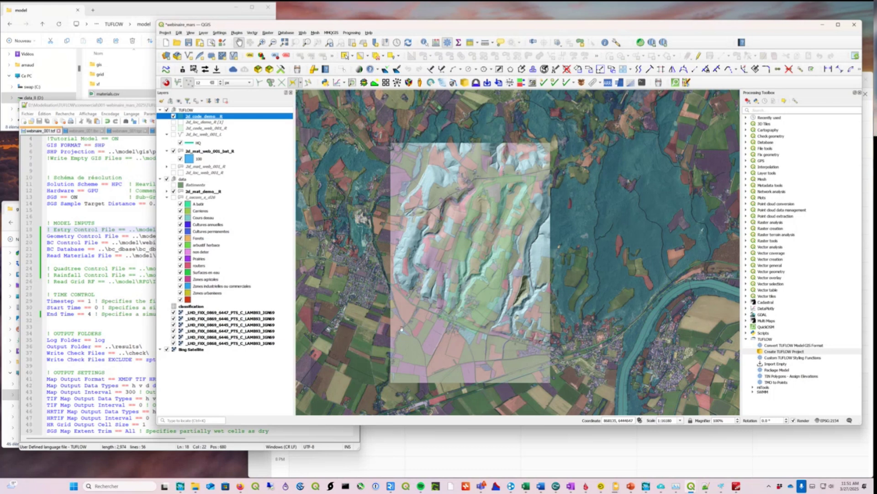
- Hide the Bing Satellite, 2d_mat_web_001_bat_R and 2d_mat_demo__R layers, leaving the model extent over the terrain
click(208, 137)
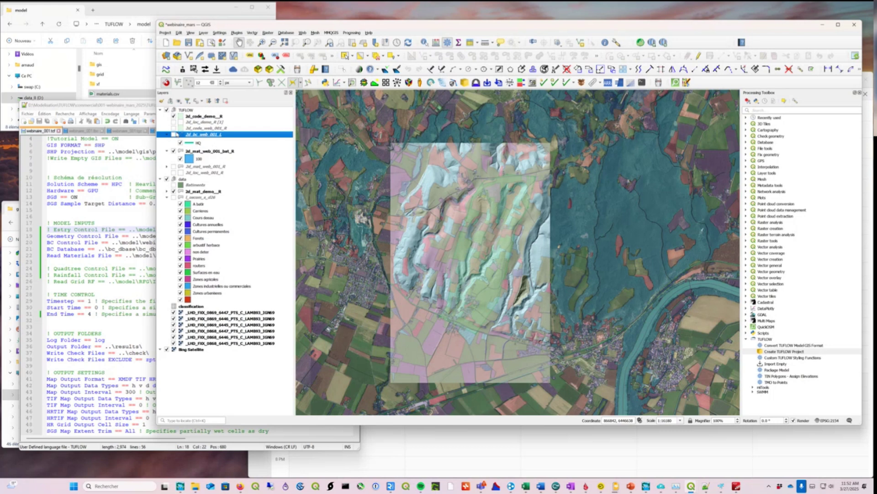
click(174, 134)
click(174, 134)
click(168, 349)
drag(389, 265, 366, 252)
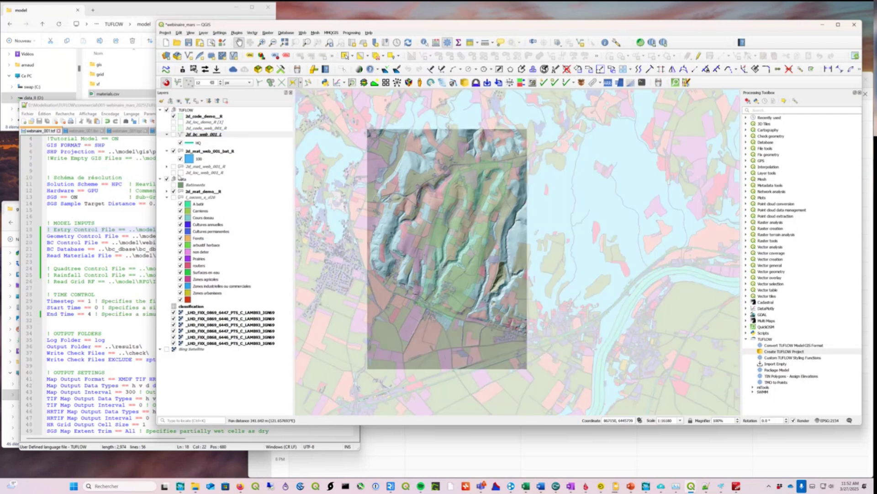
click(174, 151)
click(174, 191)
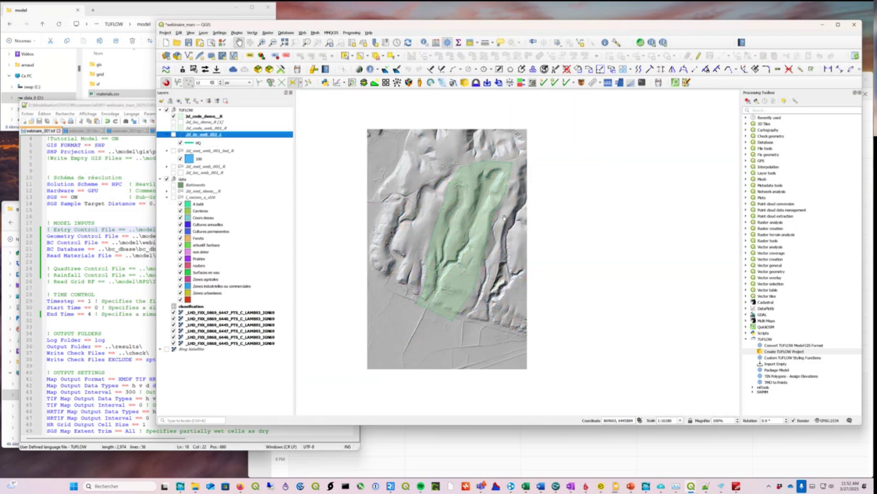
- Import an empty 2d_bc layer with line geometry and the run ID demo_ into the TUFLOW layers
scroll(485, 227, up, 1)
click(194, 117)
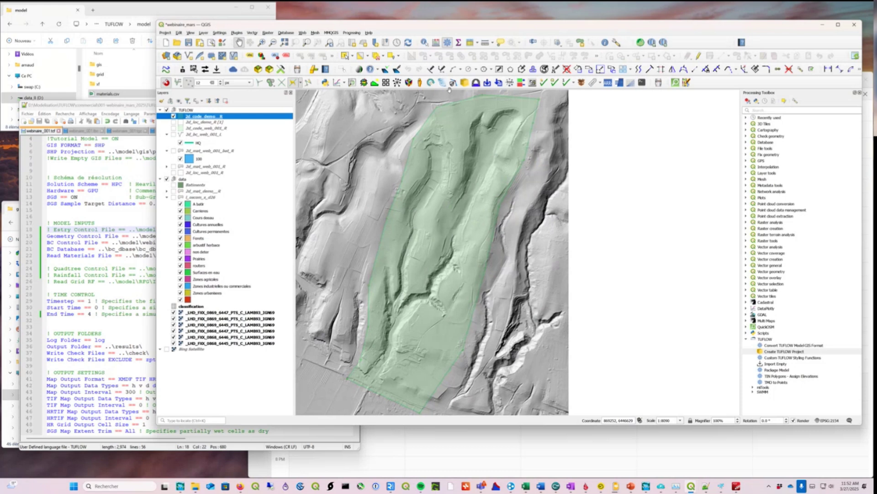
click(487, 82)
mouse_move(569, 298)
scroll(572, 320, down, 3)
click(565, 322)
key(Tab)
text(demo)
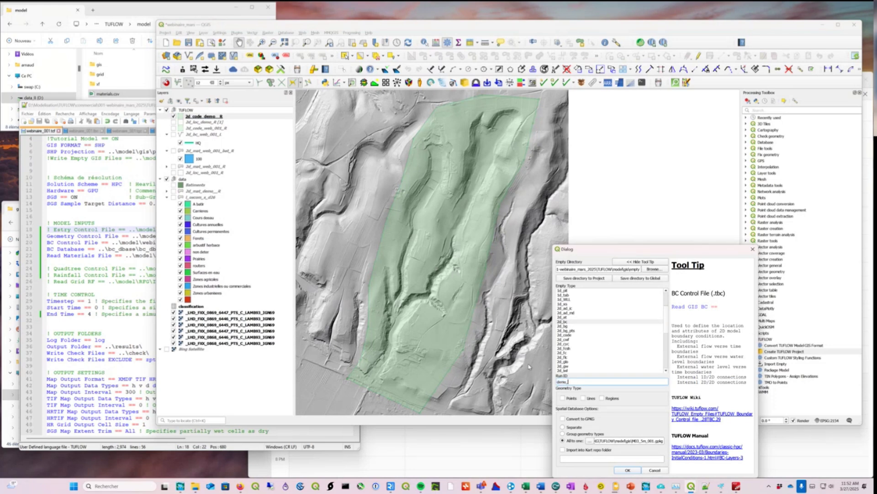
drag(658, 251, 440, 109)
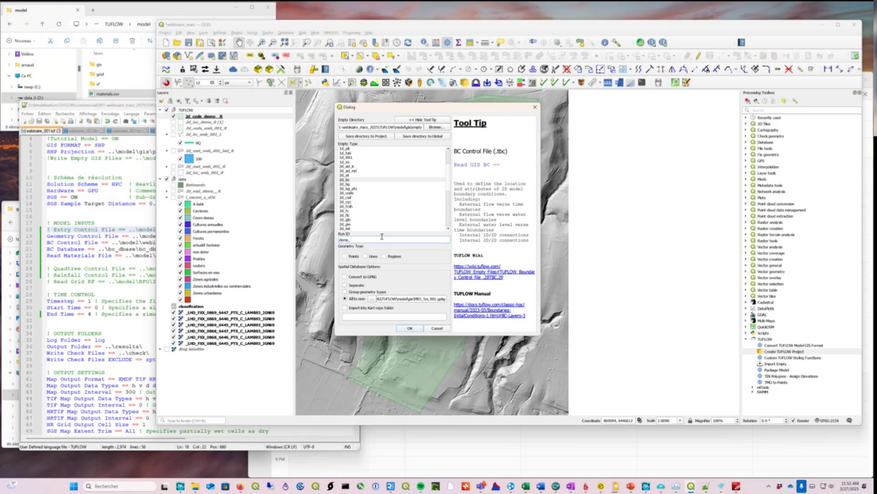
drag(367, 240, 291, 238)
click(368, 257)
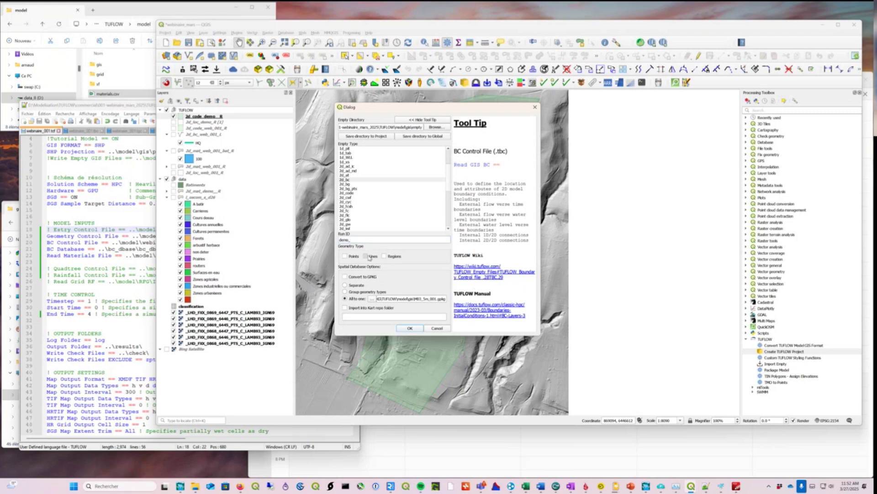
click(409, 328)
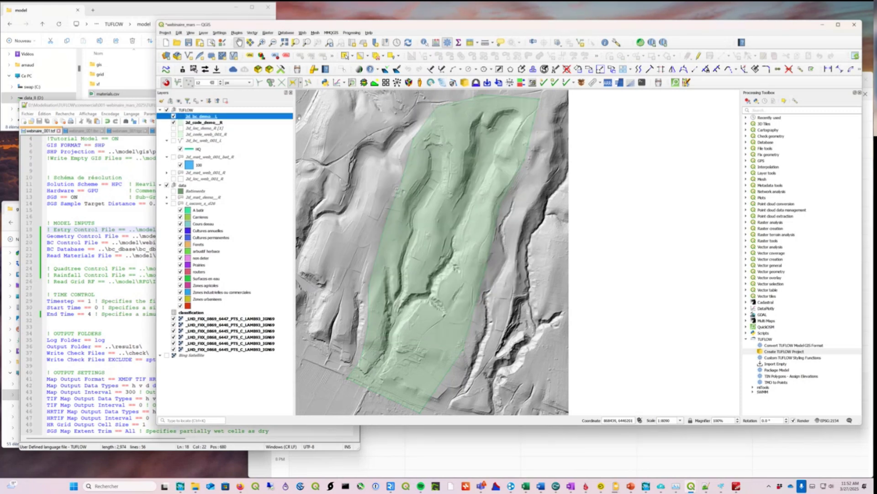
- Start editing the 2d_bc_demo__L layer and trace a boundary line along the edge of the 2d_code_demo__R polygon
click(700, 56)
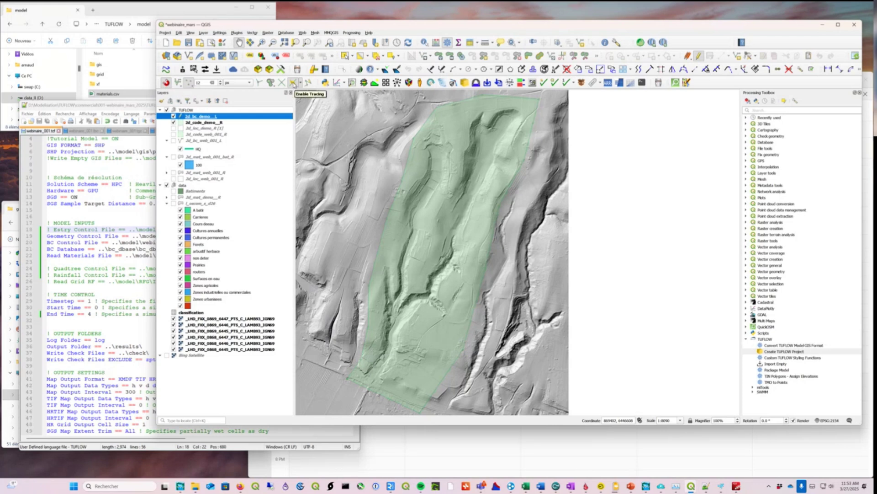
click(721, 56)
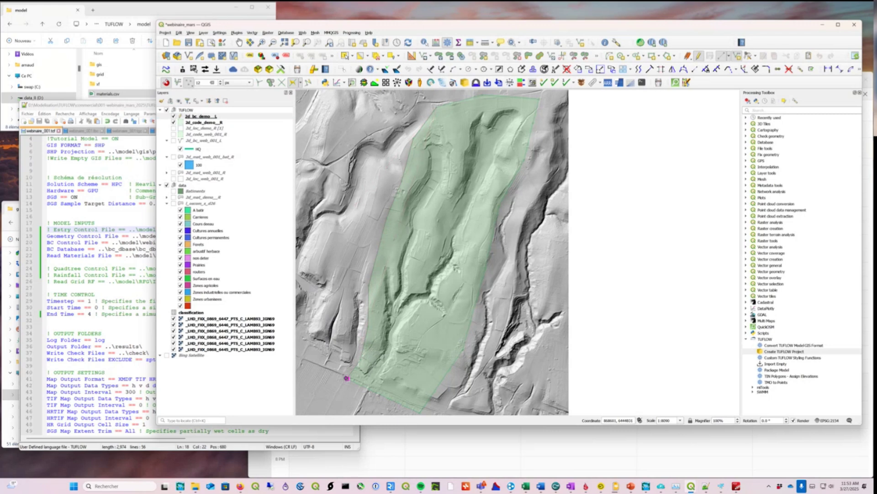
click(346, 378)
right_click(539, 99)
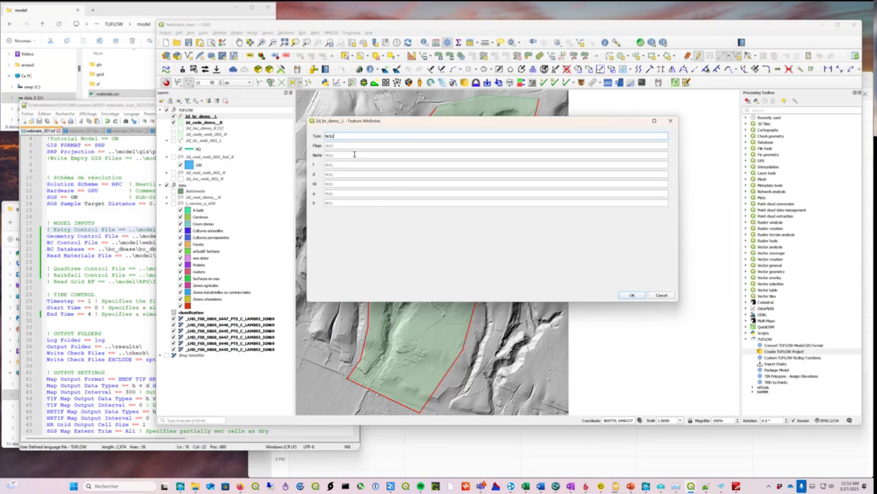
- Set the boundary line's Type to HQ and its b attribute to 0.01, and save the layer edits
key(ctrl+a)
text(H)
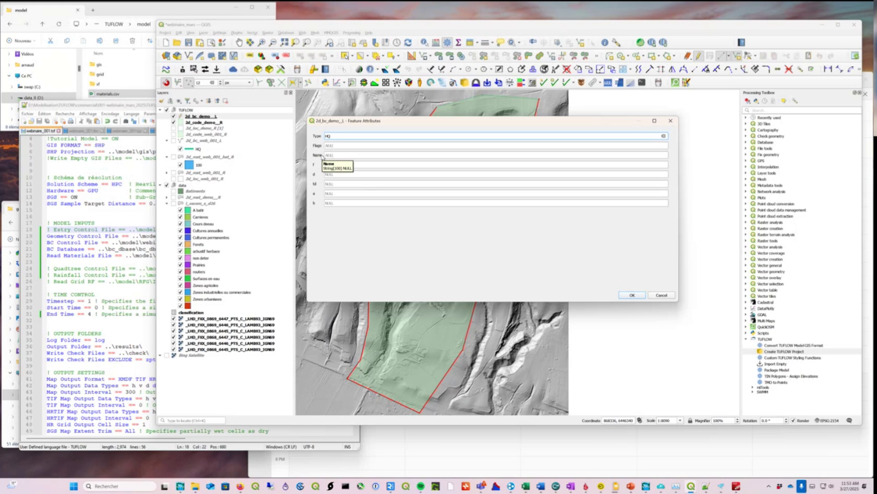
click(348, 204)
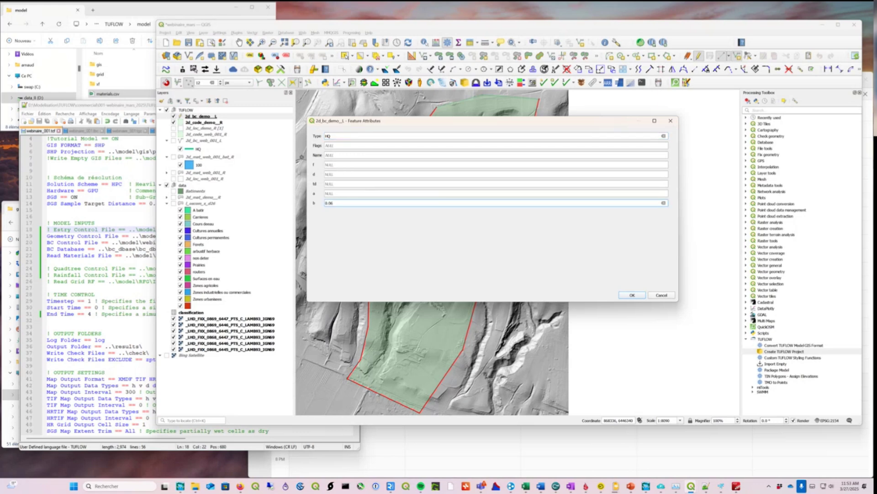
drag(350, 202, 319, 203)
click(341, 203)
text(1)
double_click(340, 135)
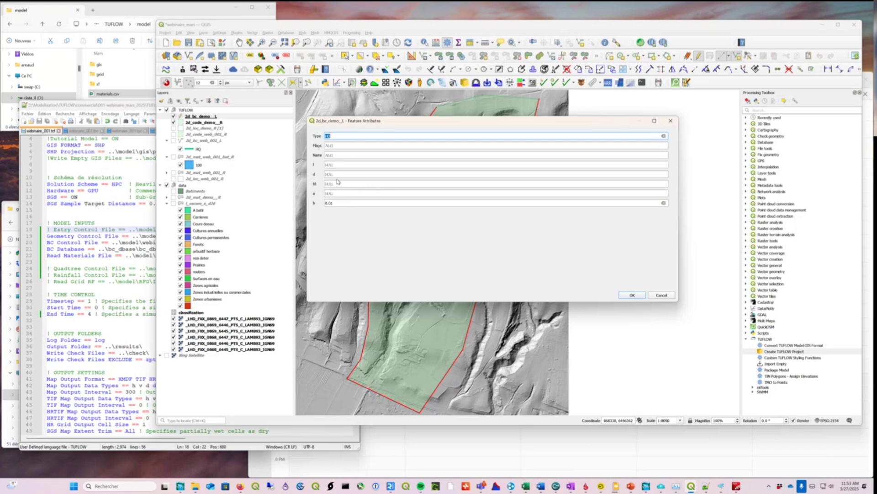
click(347, 202)
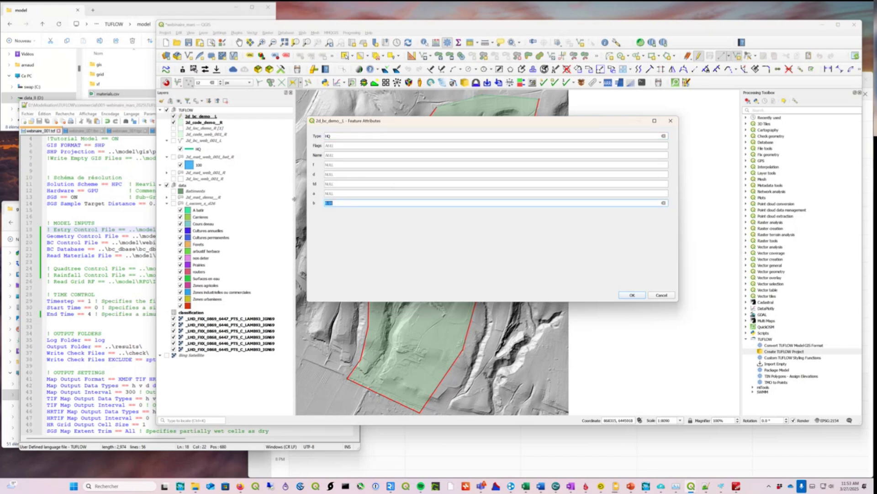
click(632, 296)
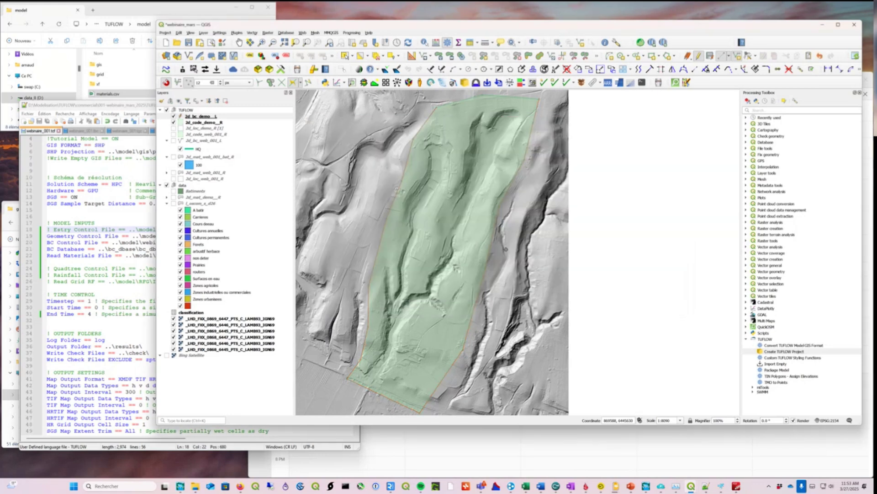
click(699, 55)
click(641, 366)
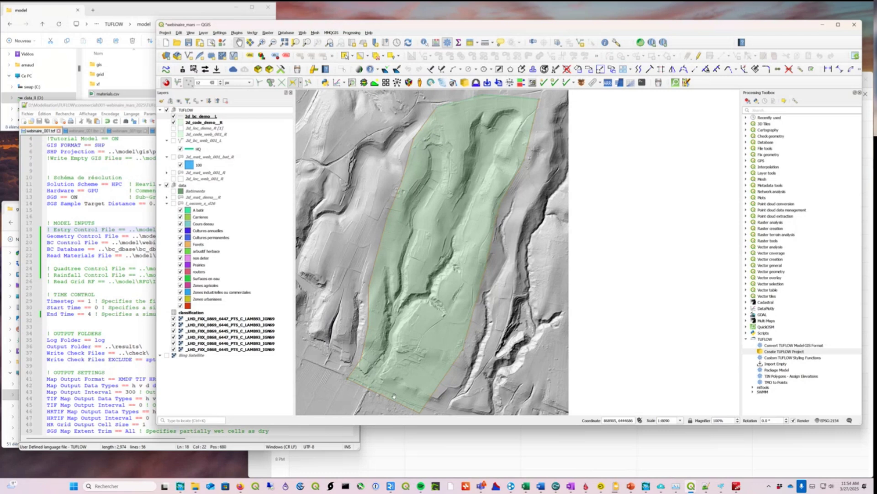
- Copy the TUFLOW command that reads the 2d_bc_demo__L layer
right_click(197, 116)
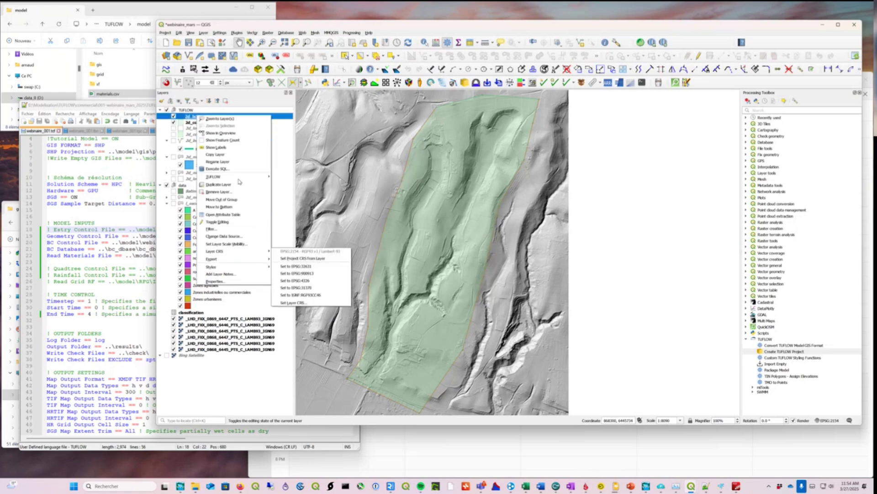
mouse_move(256, 176)
click(288, 176)
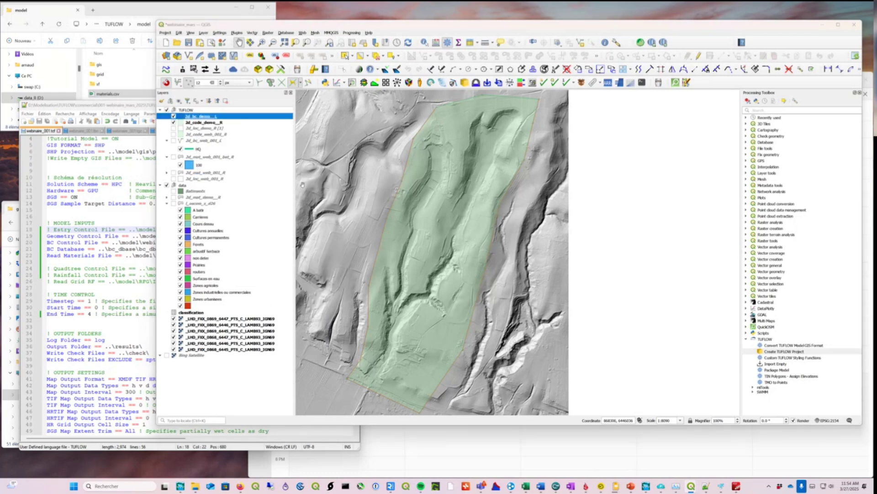
- Switch to Notepad++, replace the external boundary's Read GIS BC entry in webinaire_001.tbc with the copied command, and save the file
key(alt+Tab)
click(51, 191)
scroll(51, 190, down, 1)
scroll(152, 270, up, 2)
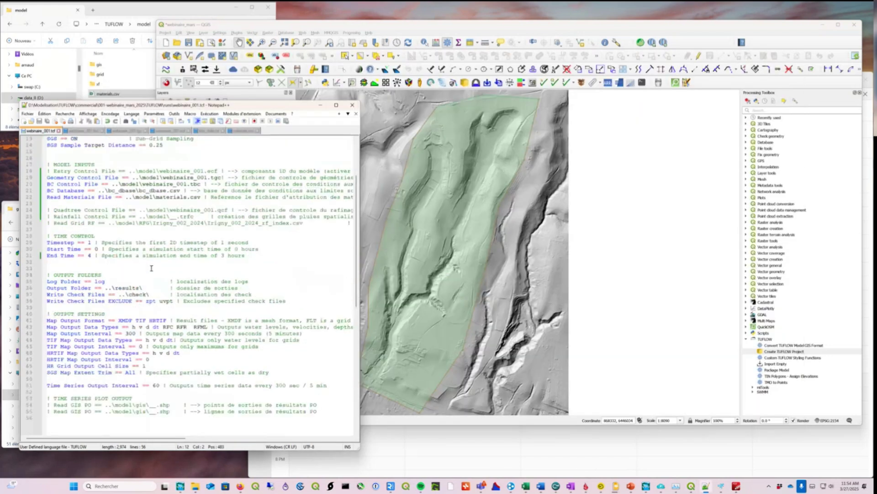
click(131, 131)
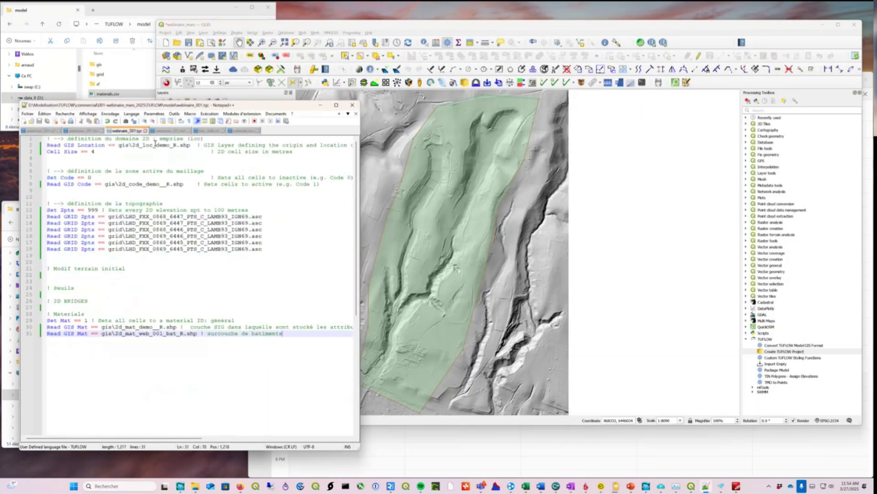
click(93, 133)
drag(176, 158, 44, 158)
key(ctrl+v)
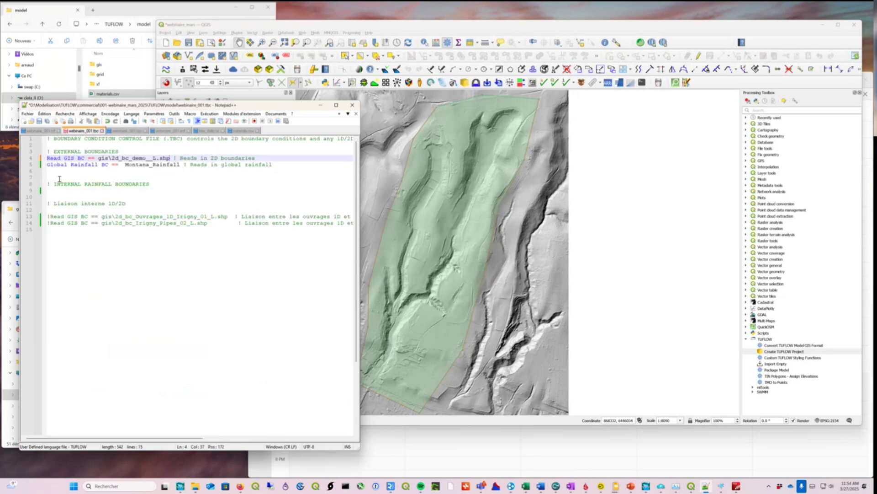
click(39, 121)
- Highlight the Global Rainfall BC command and its Montana_Rainfall name in webinaire_001.tbc for review
drag(486, 223, 516, 220)
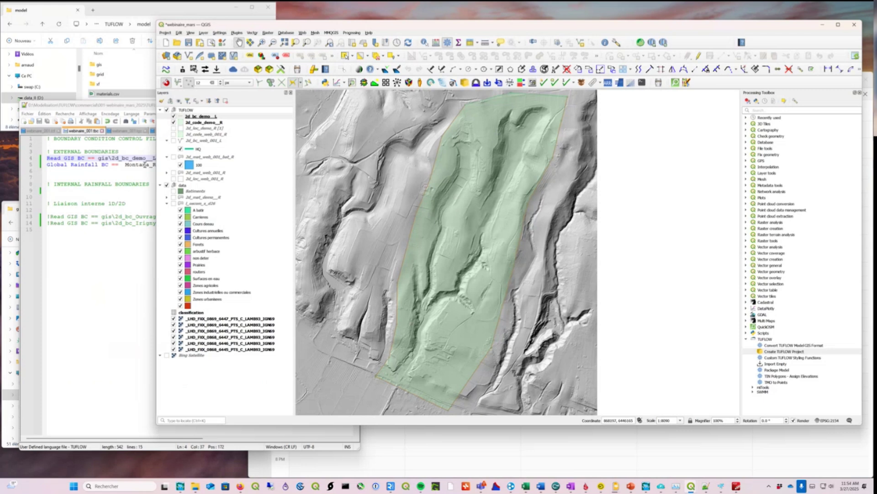
click(120, 172)
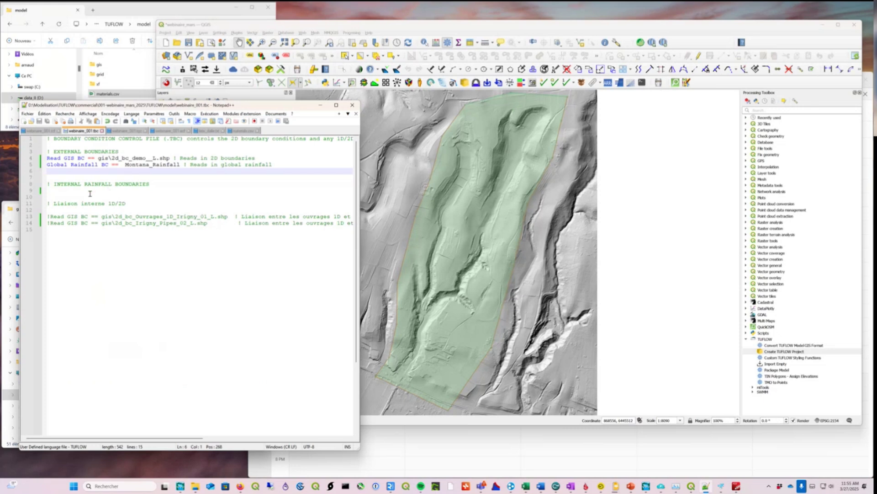
drag(47, 163, 108, 168)
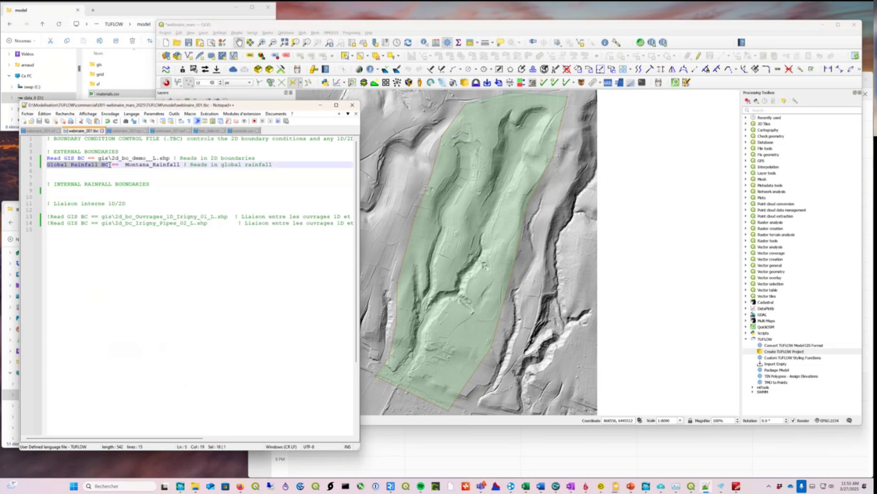
click(108, 168)
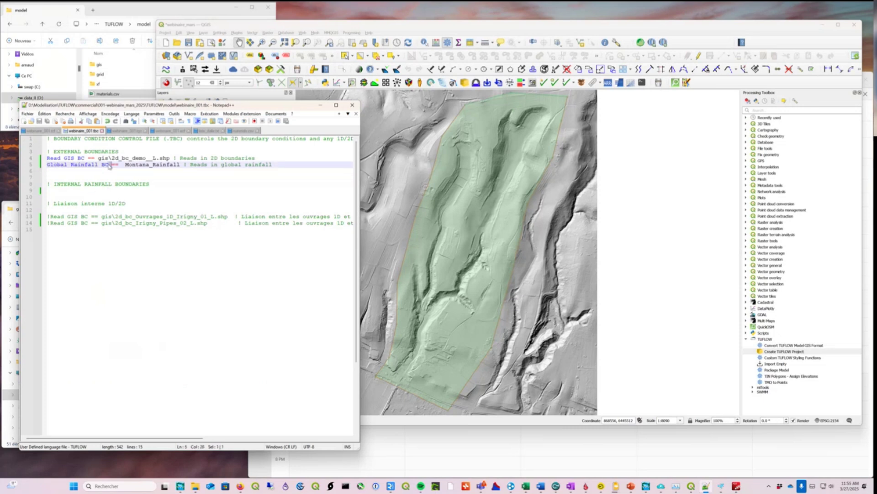
click(120, 164)
drag(125, 165, 181, 166)
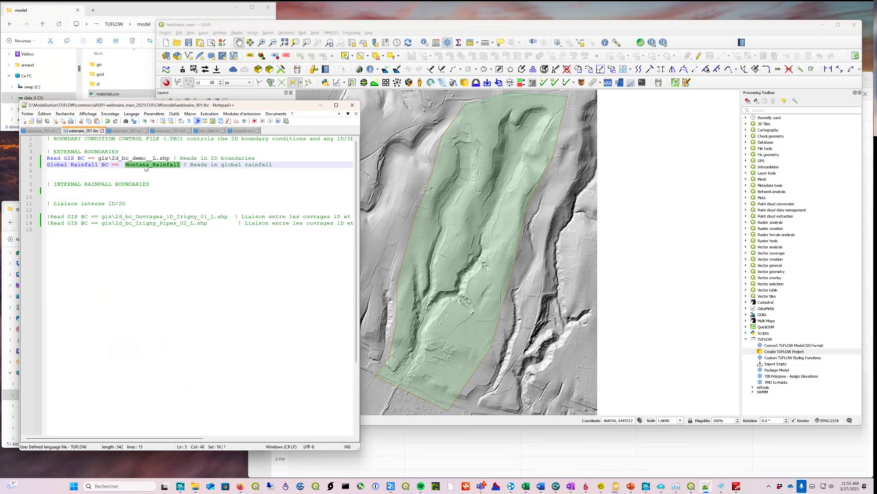
drag(242, 108, 248, 36)
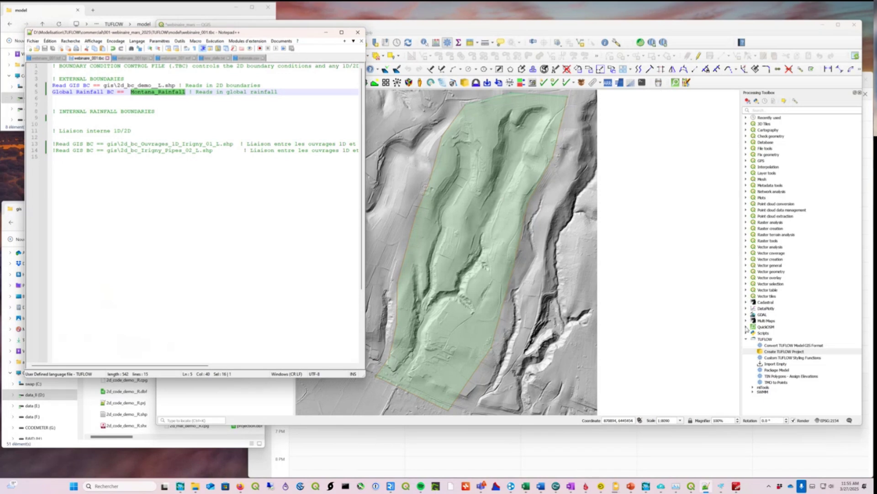
- Switch to QGIS, open the French Montana Rainfall Generator script and widen its help text
click(746, 339)
click(746, 332)
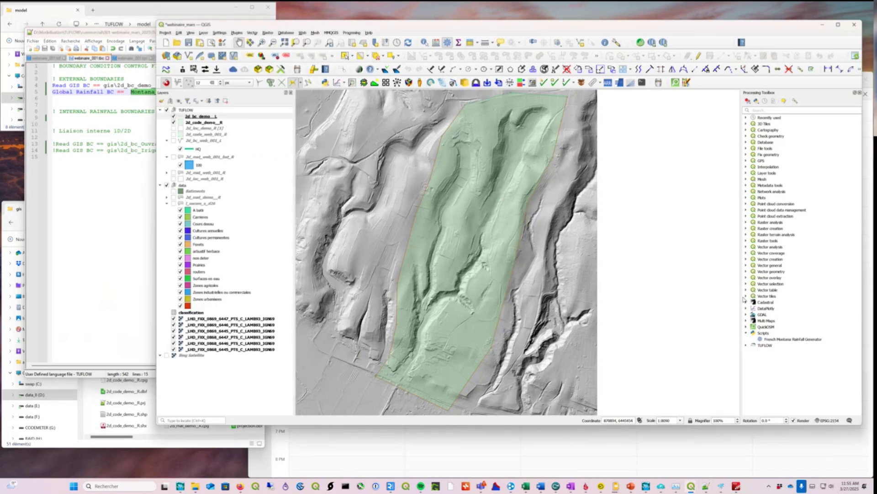
drag(741, 286, 645, 286)
drag(414, 208, 422, 207)
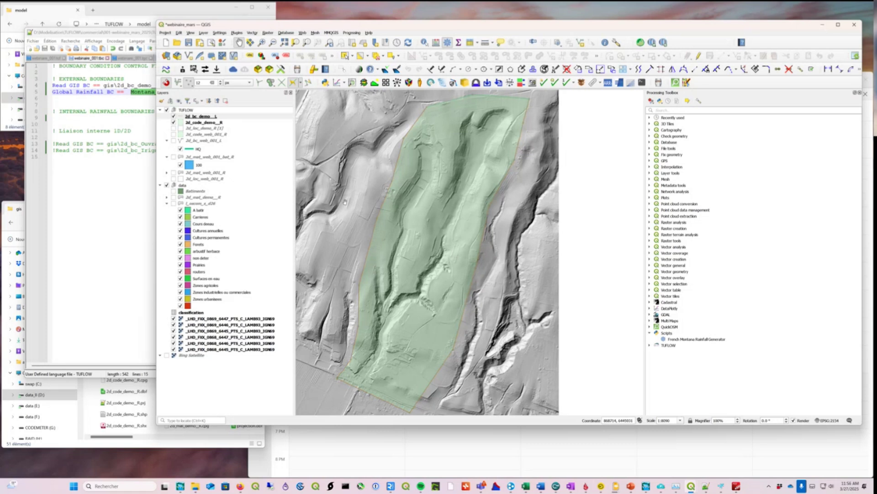
double_click(678, 340)
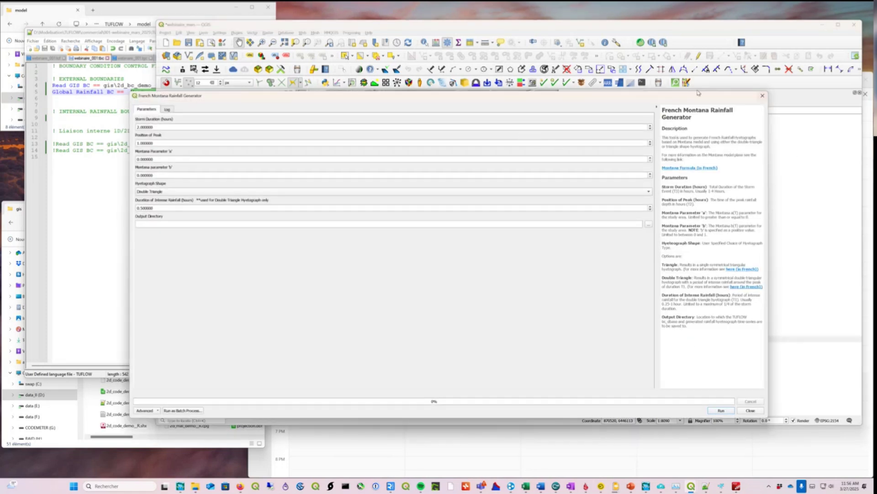
drag(657, 134, 488, 135)
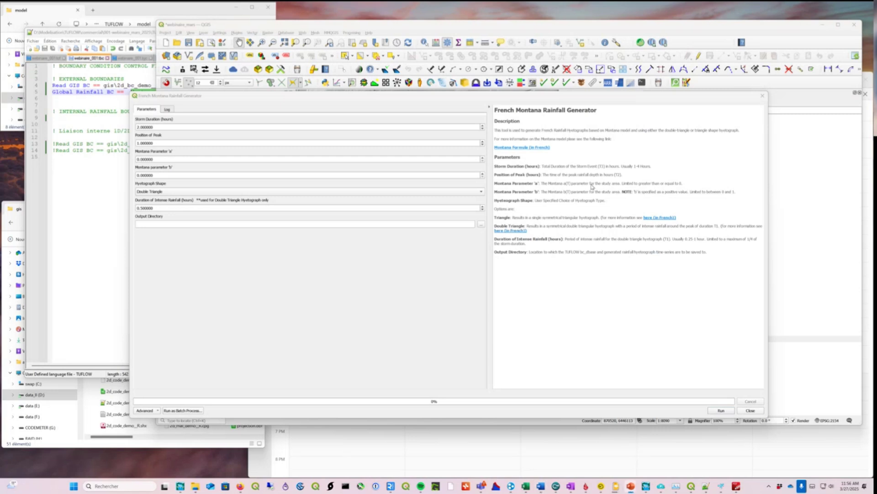
- Review the storm duration and peak position, and set the duration of intense rainfall to 0.25 hours
click(176, 126)
drag(175, 126, 137, 127)
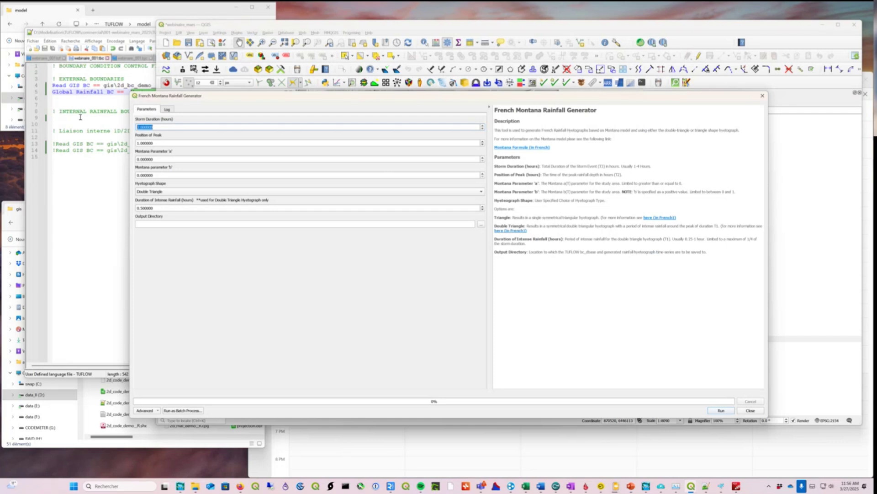
double_click(156, 143)
scroll(156, 144, down, 1)
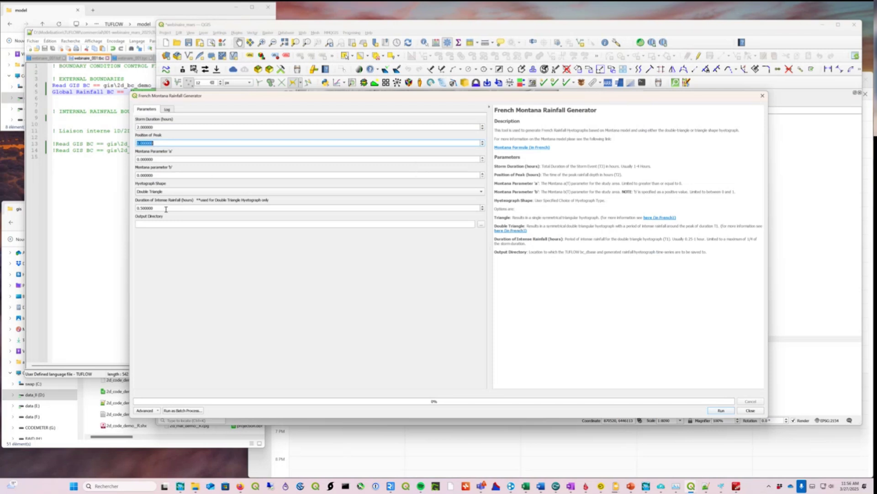
scroll(161, 208, up, 1)
scroll(157, 142, down, 1)
double_click(164, 208)
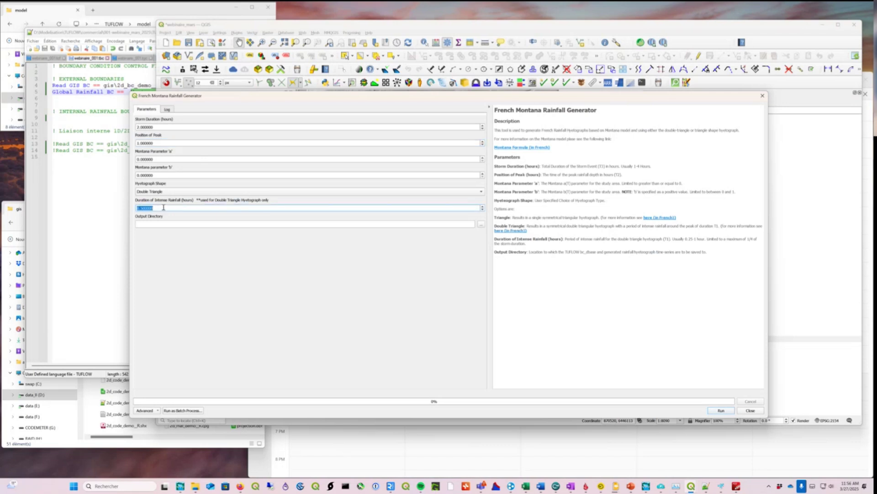
text(0.250)
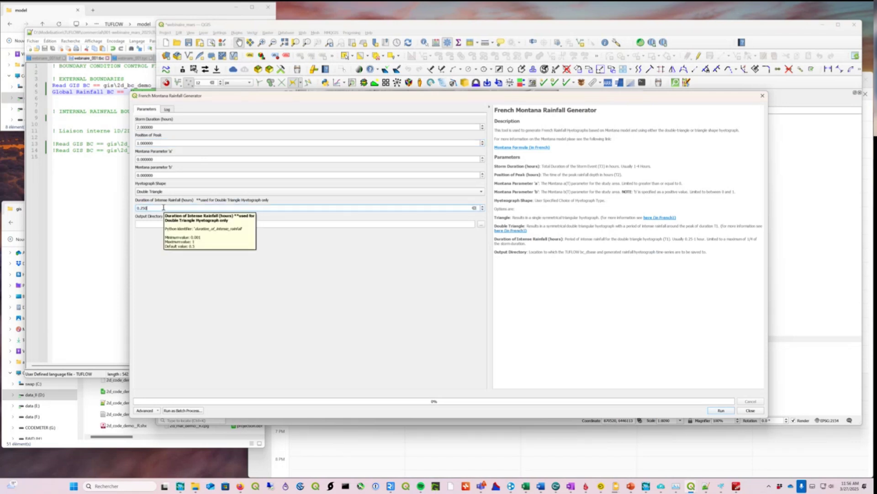
- Set Montana parameter a to 100 and Montana parameter b to 0.60
triple_click(171, 158)
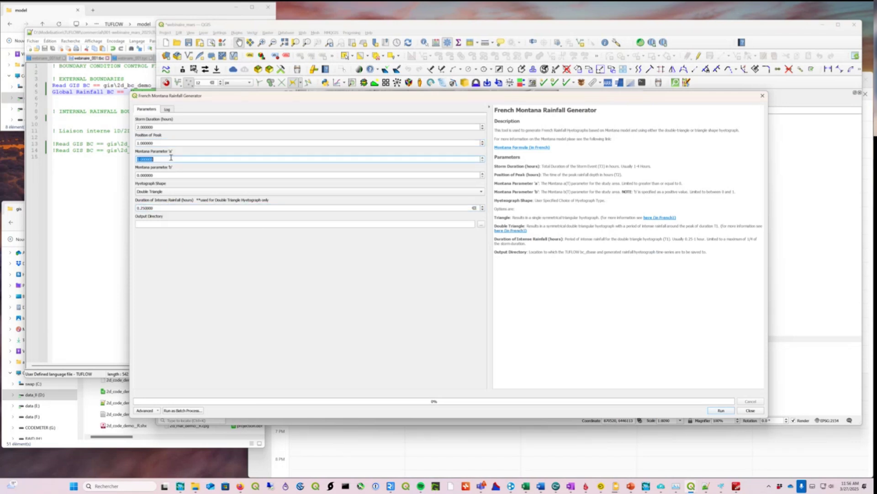
text(100)
triple_click(160, 175)
text(0.60)
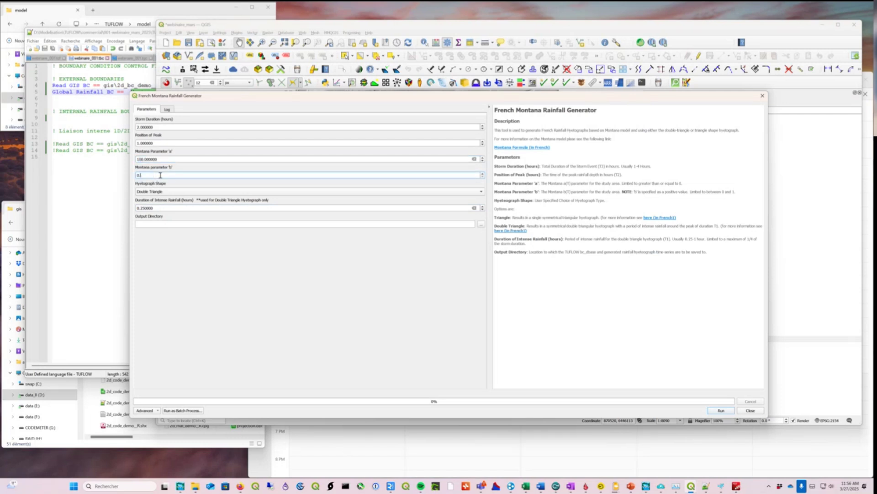
- Keep Double Triangle as the hyetograph shape and open the folder selection for the output directory
click(166, 192)
click(165, 192)
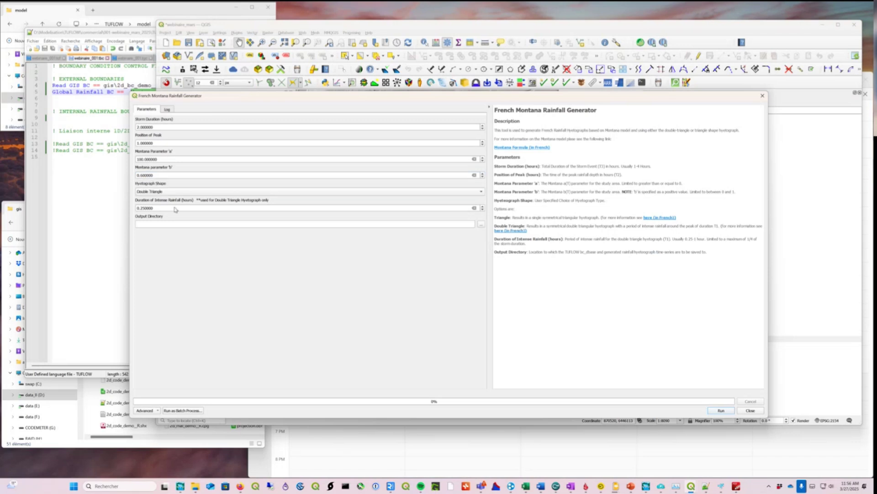
click(481, 224)
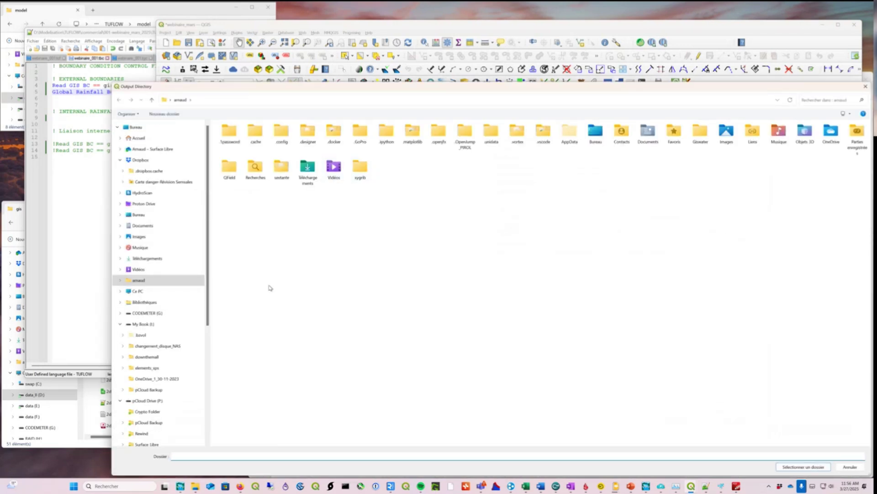
- Switch to File Explorer, go up to the TUFLOW folder and copy the full path of its bc_dbase subfolder
click(20, 219)
click(145, 222)
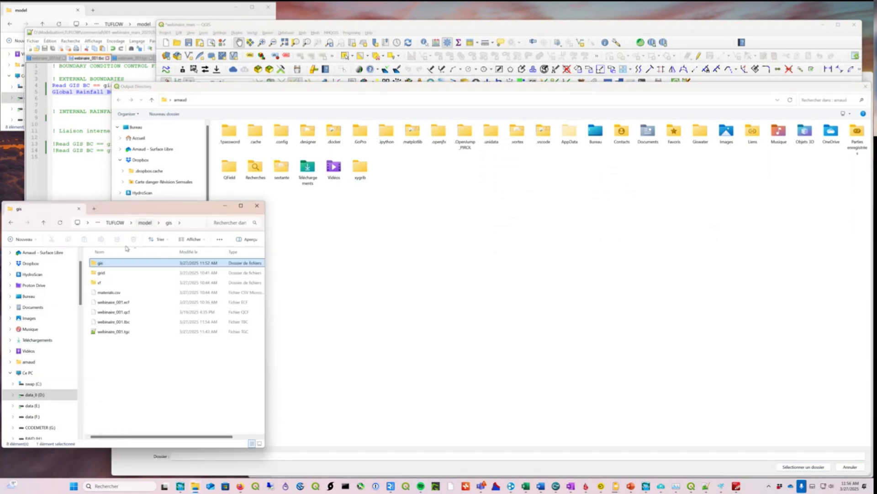
click(120, 223)
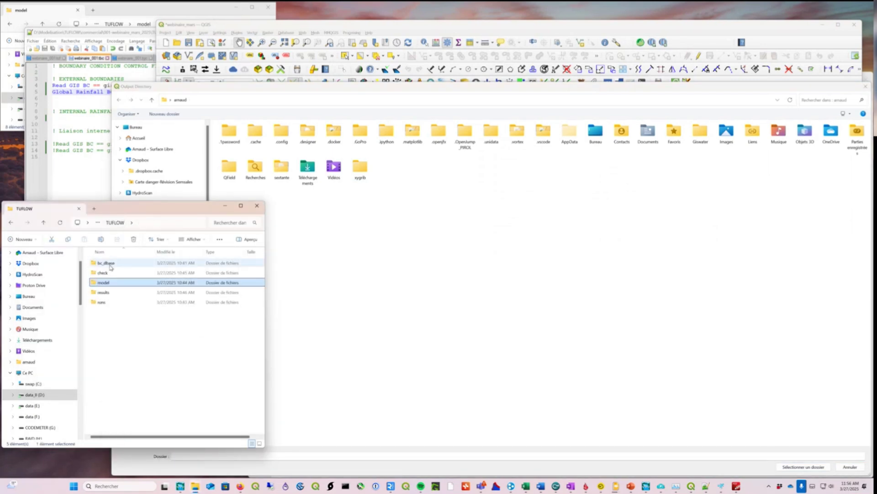
double_click(110, 264)
click(180, 224)
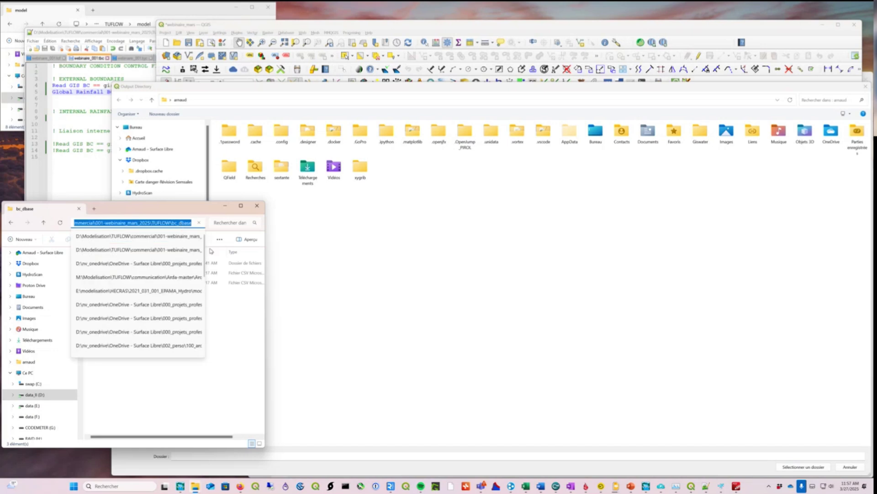
key(ctrl+c)
- Set the output directory to the 001-webinaire_mars_2025\TUFLOW folder and run the French Montana Rainfall Generator
click(368, 454)
key(ctrl+v)
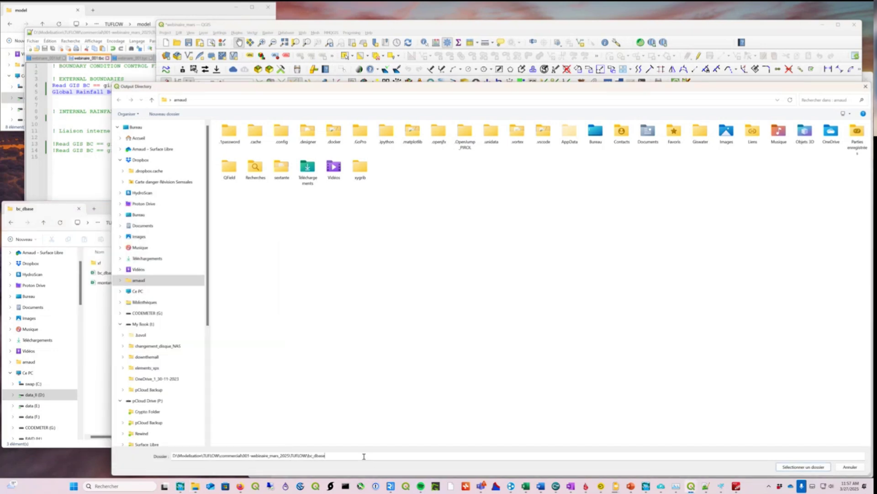
key(Return)
click(363, 99)
click(199, 454)
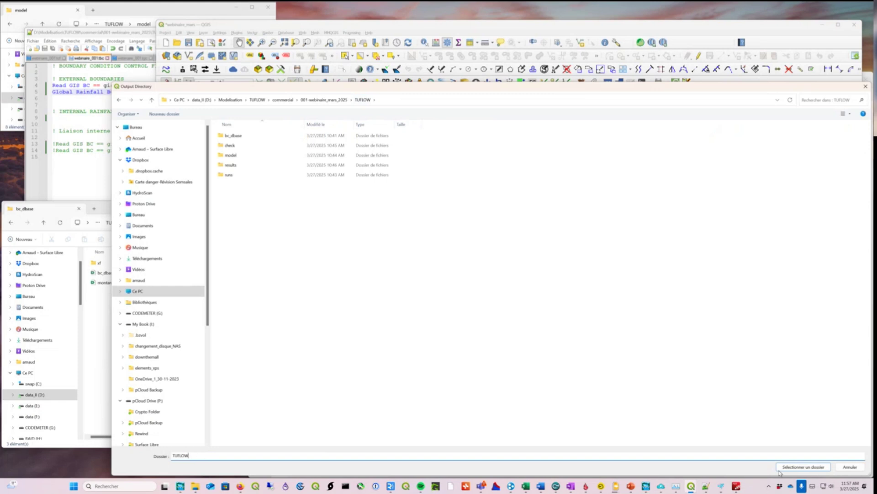
click(802, 467)
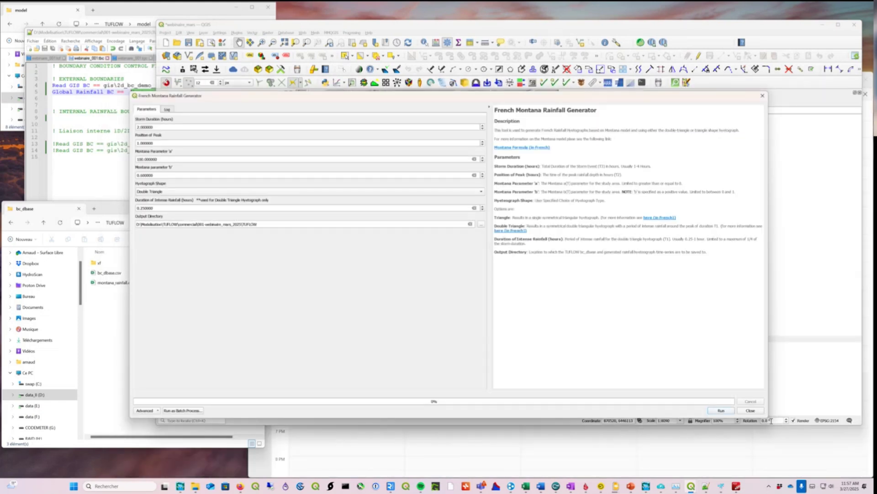
click(721, 410)
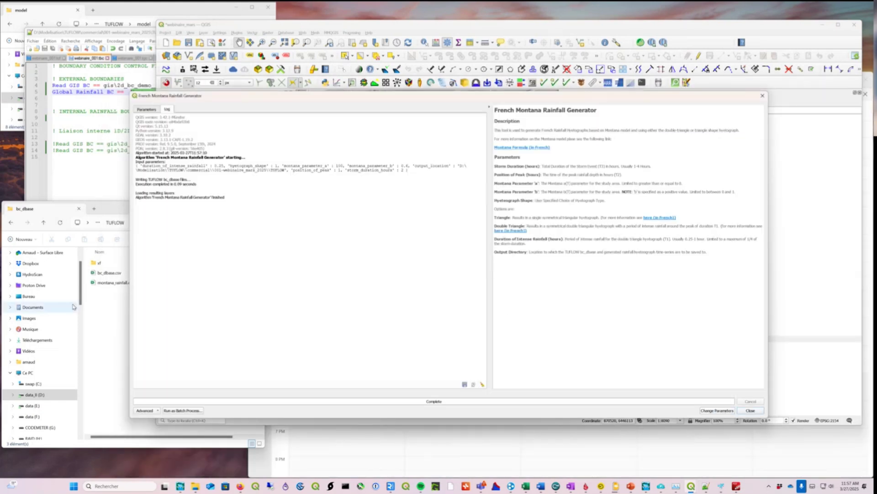
- Bring the bc_dbase folder window forward, widen it, and open bc_dbase.csv and montana_rainfall.csv together in Excel
click(115, 289)
key(ctrl+l)
drag(163, 208, 460, 77)
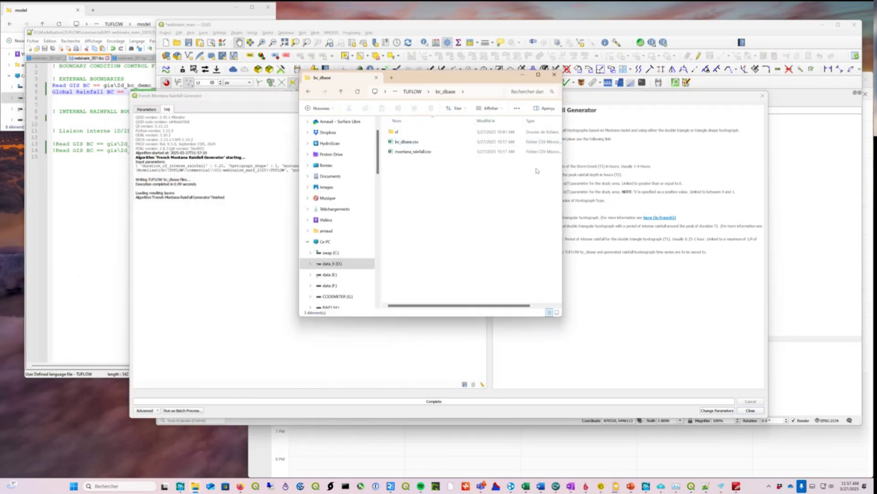
drag(565, 172, 731, 167)
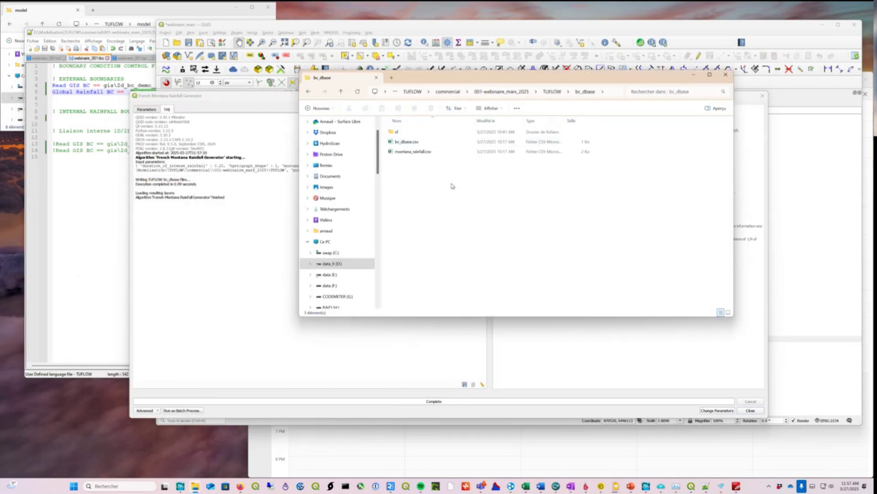
drag(414, 166, 417, 145)
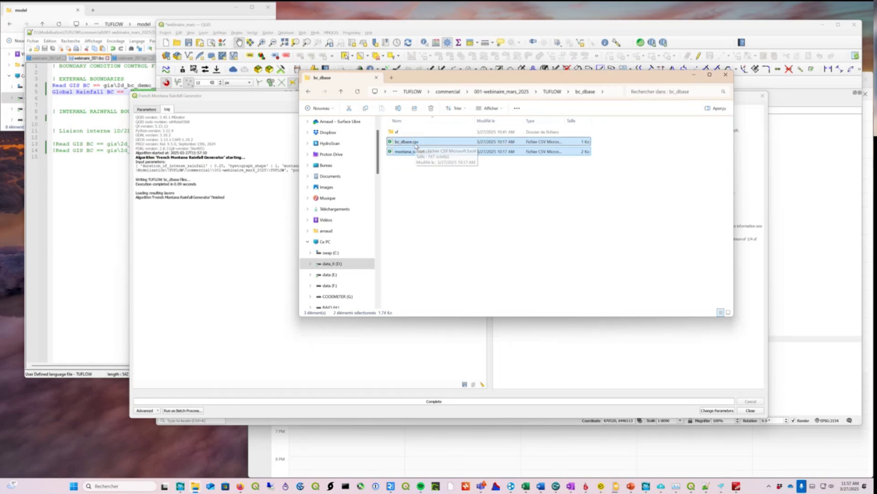
double_click(416, 146)
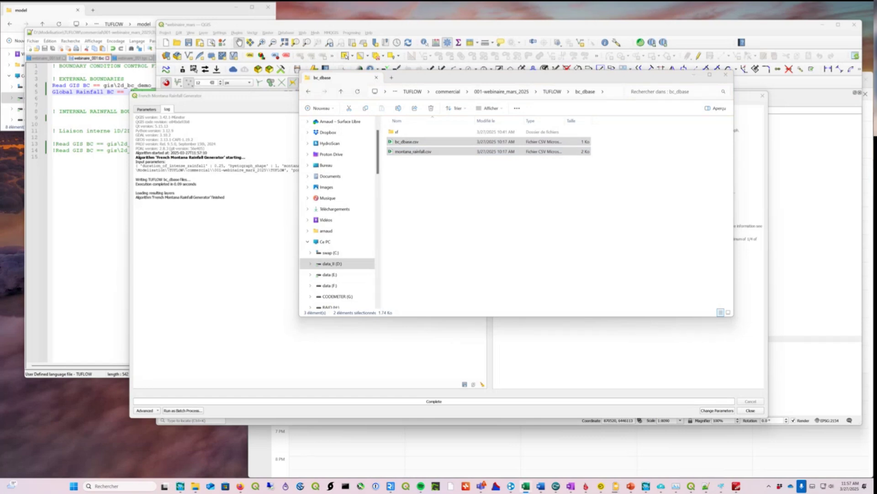
key(Return)
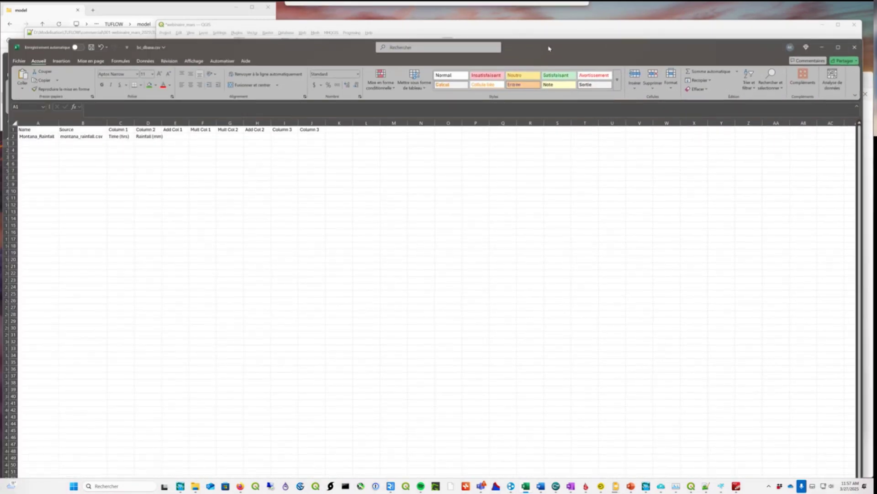
- Shrink the bc_dbase.csv window so montana_rainfall.csv shows beside it, and widen its Source and Column 1 columns
click(203, 253)
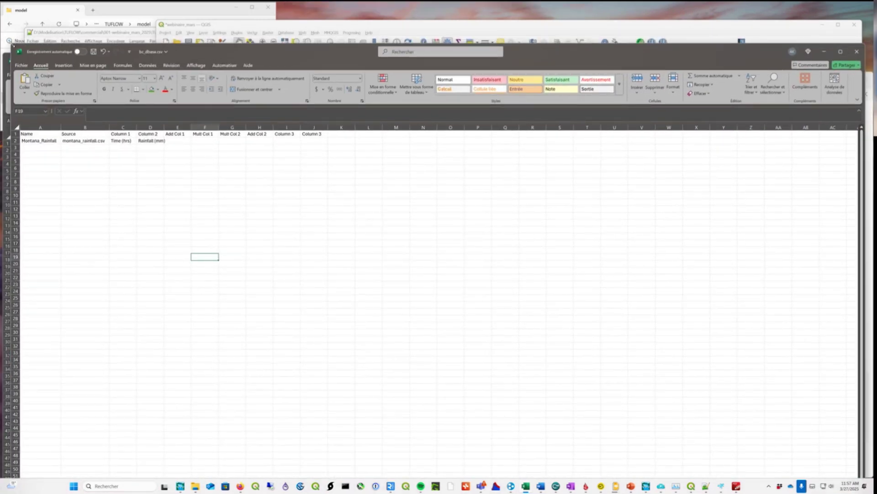
drag(13, 46, 267, 71)
drag(316, 149, 324, 149)
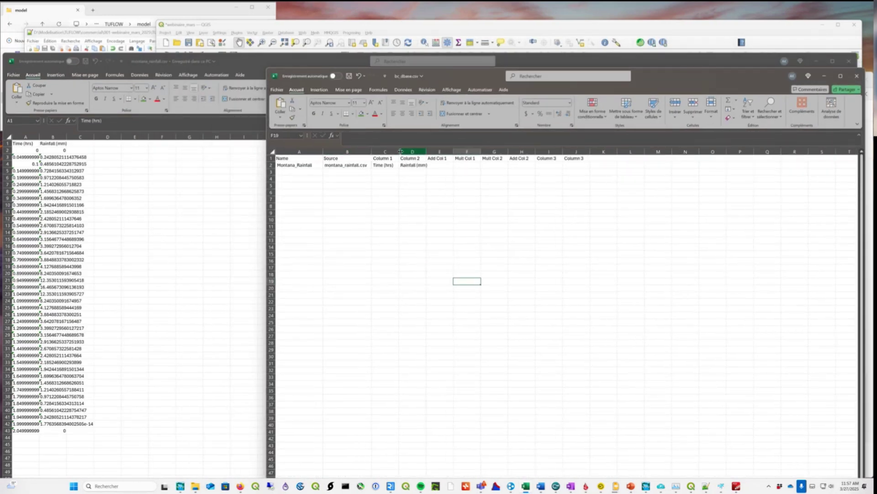
drag(400, 151, 428, 151)
- Review the Name, Source, Column 1 and Column 2 entries of the Montana_Rainfall row in bc_dbase.csv
click(292, 165)
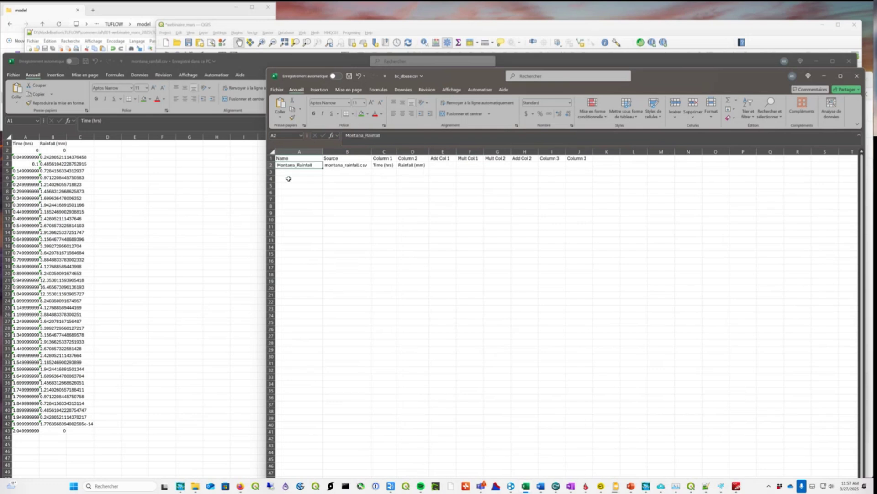
click(291, 171)
drag(296, 165, 302, 327)
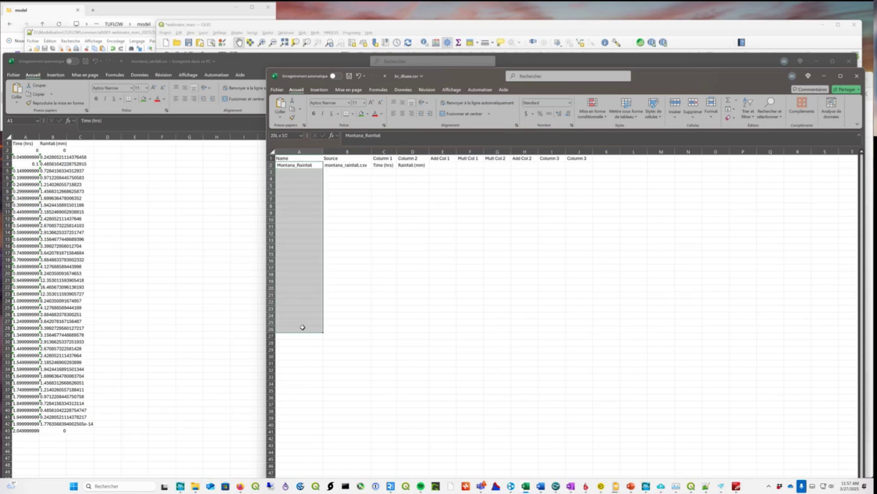
drag(348, 165, 343, 256)
click(356, 165)
drag(346, 172, 346, 311)
click(388, 163)
click(412, 165)
mouse_move(429, 151)
mouse_down()
mouse_move(440, 151)
mouse_move(411, 151)
mouse_up()
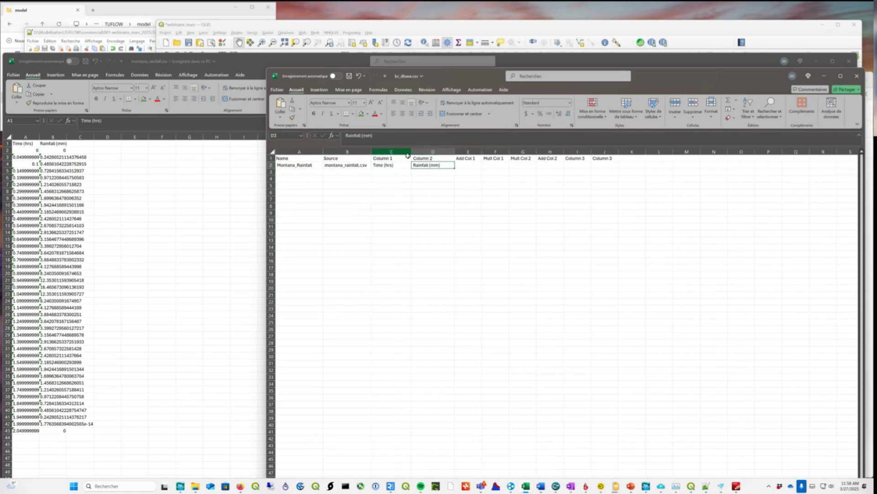
click(294, 165)
click(336, 165)
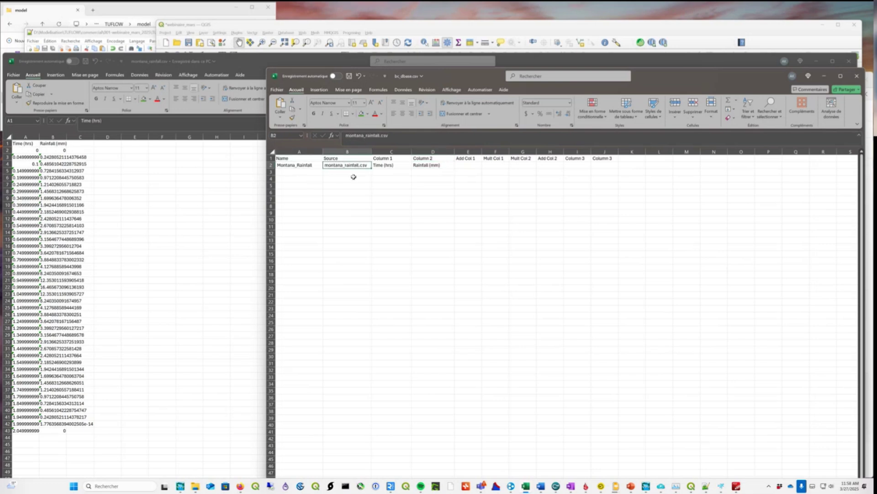
click(393, 150)
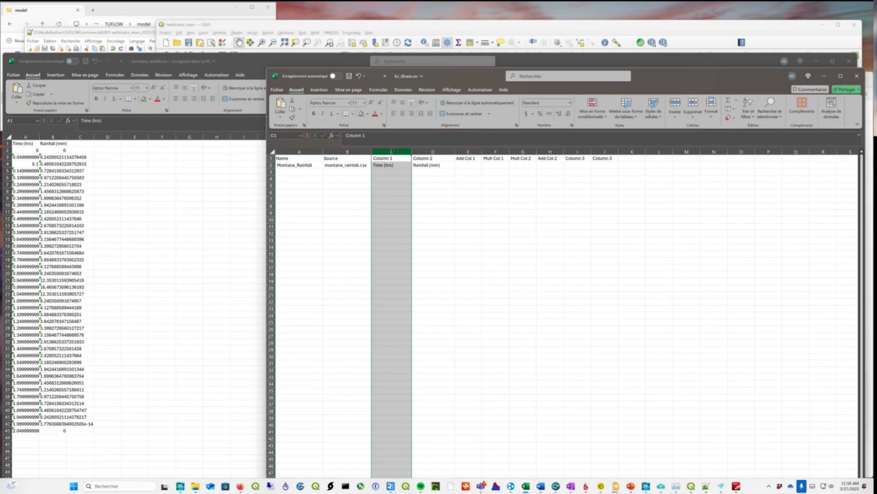
click(433, 151)
- Bring montana_rainfall.csv forward, widen its two columns and review the time and rainfall series
drag(480, 74, 413, 174)
click(66, 135)
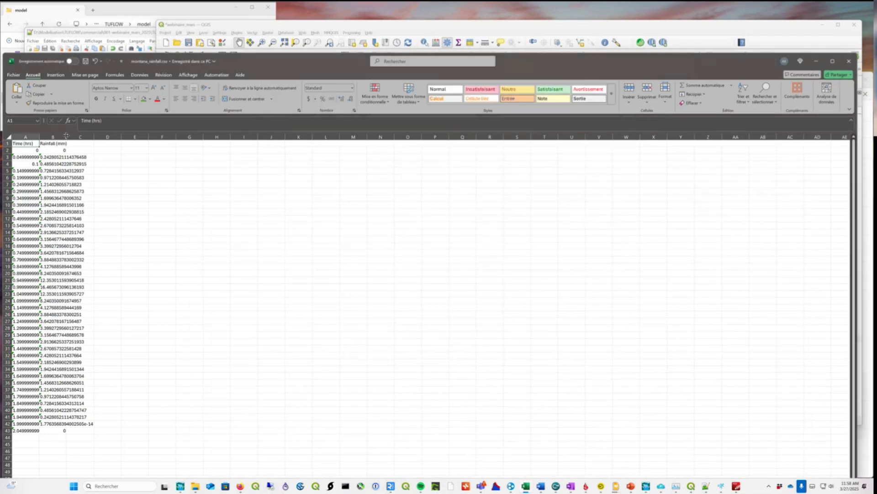
double_click(66, 135)
drag(39, 135, 82, 136)
drag(139, 138, 141, 141)
click(185, 212)
drag(50, 143, 122, 430)
click(295, 342)
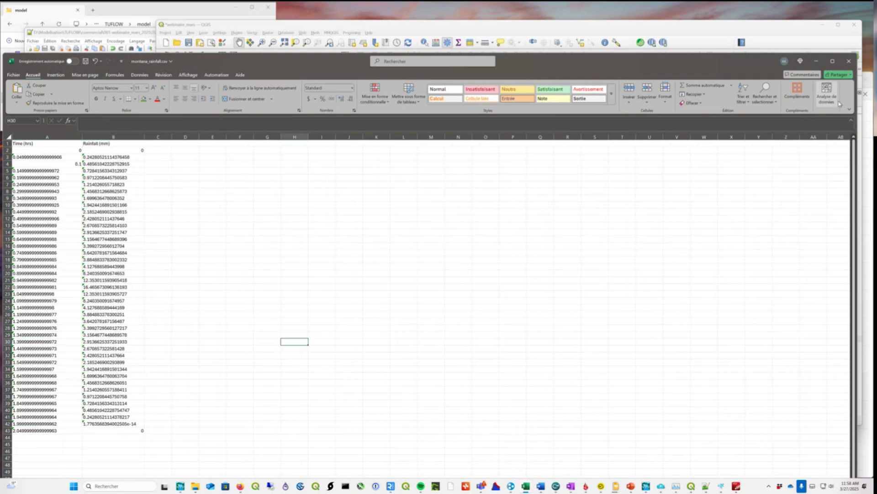
- Close montana_rainfall.csv and bc_dbase.csv without saving changes
click(850, 61)
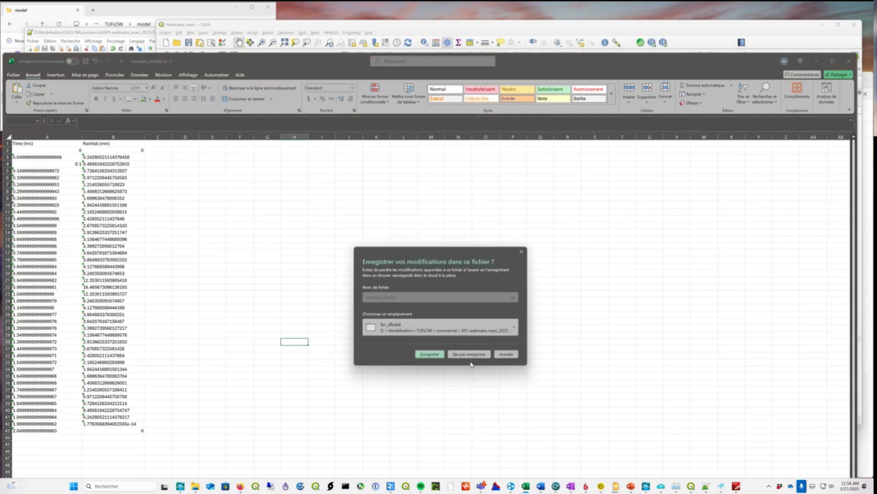
click(474, 354)
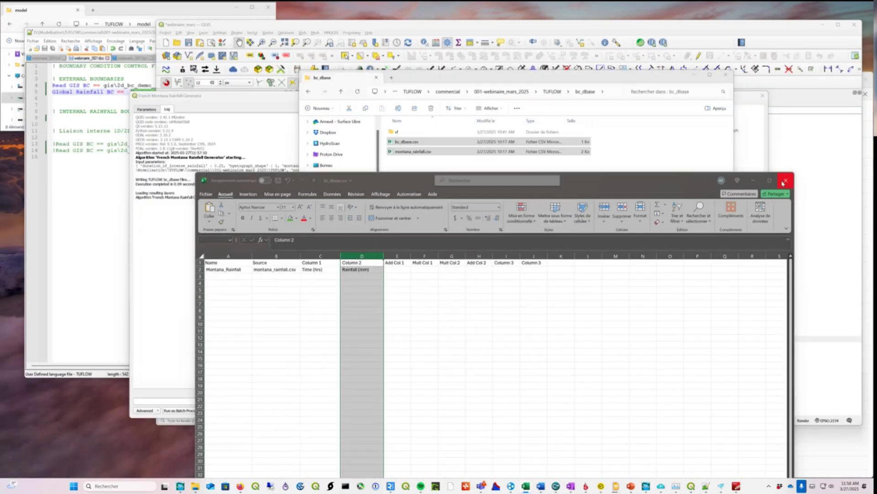
click(786, 180)
click(534, 460)
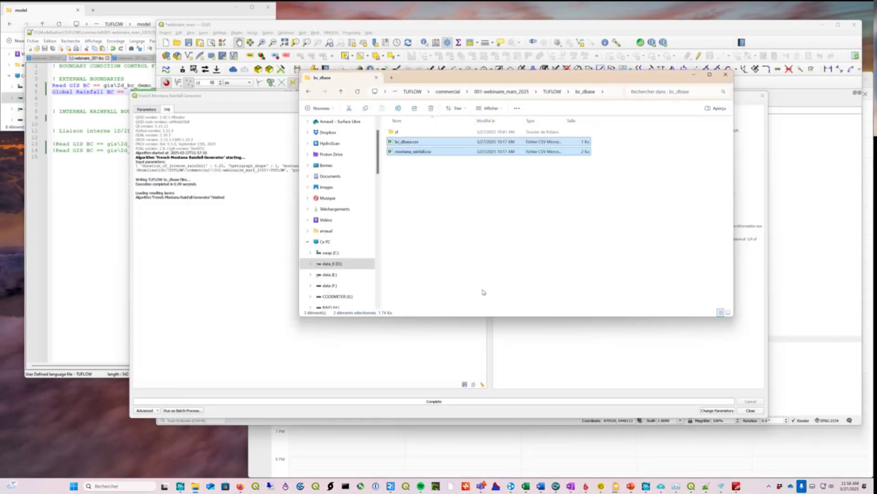
- Switch to Notepad++, show webinaire_001.tcf in a wider window and highlight its BC Database command for review
click(99, 130)
click(56, 59)
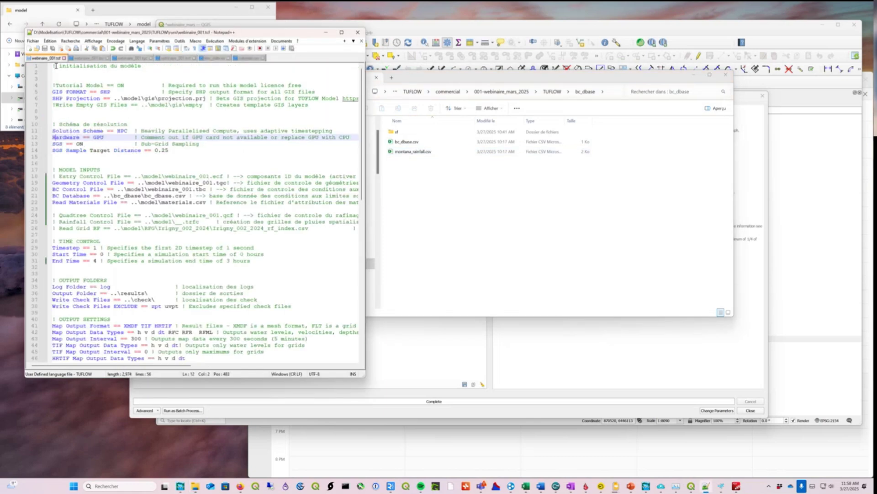
drag(366, 164, 473, 164)
drag(52, 197, 187, 196)
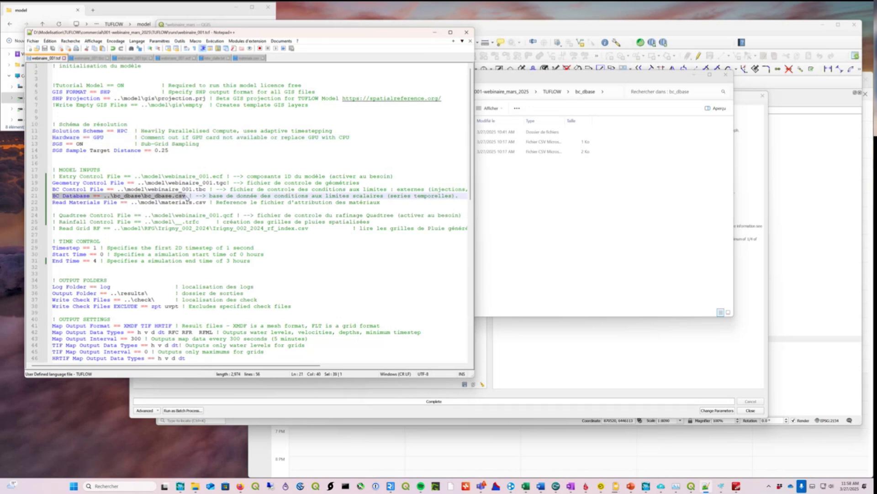
click(186, 196)
drag(186, 195, 53, 196)
- Show webinaire_001.tbc, highlight the Montana_Rainfall name in the Global Rainfall BC command, and move the editor window lower
click(94, 58)
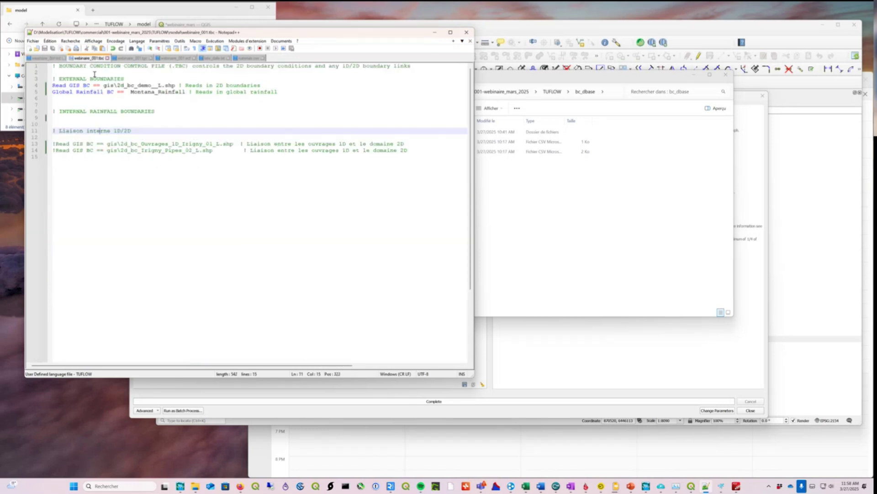
double_click(148, 92)
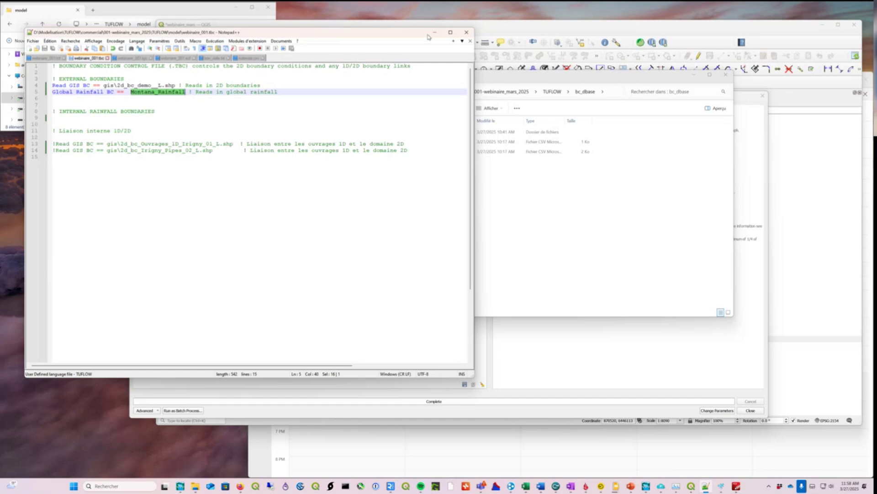
drag(238, 32, 221, 112)
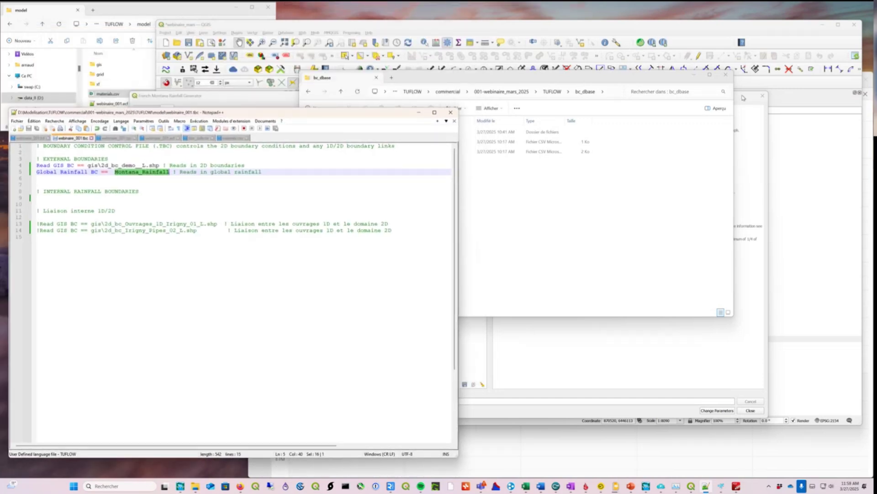
- Return to the French Montana Rainfall Generator in QGIS, review its parameters and close it to show the map
click(743, 97)
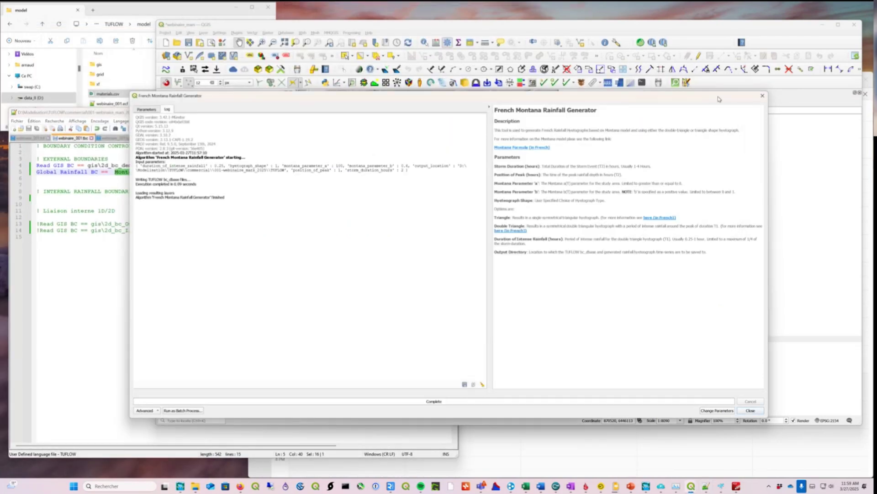
click(150, 110)
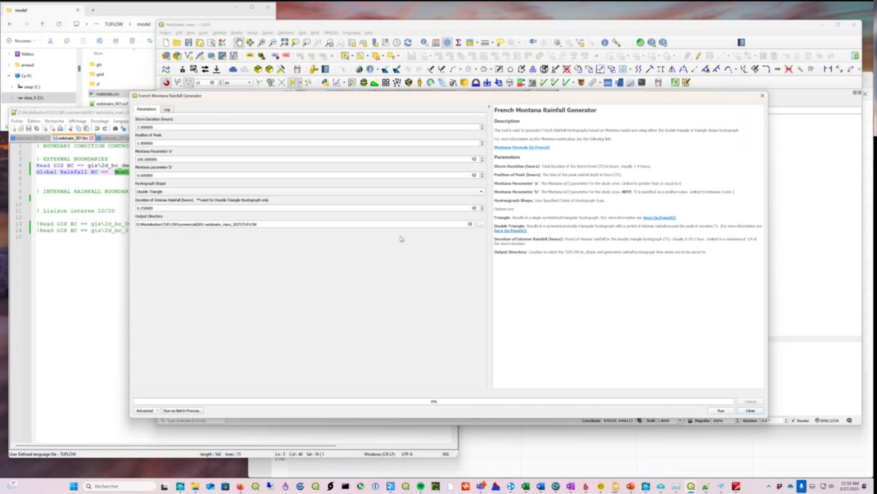
click(745, 410)
drag(462, 149, 469, 156)
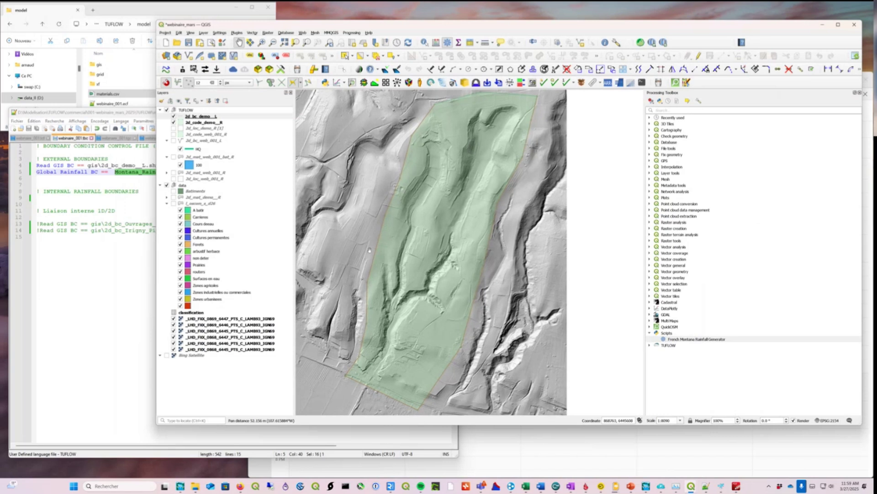
mouse_move(195, 486)
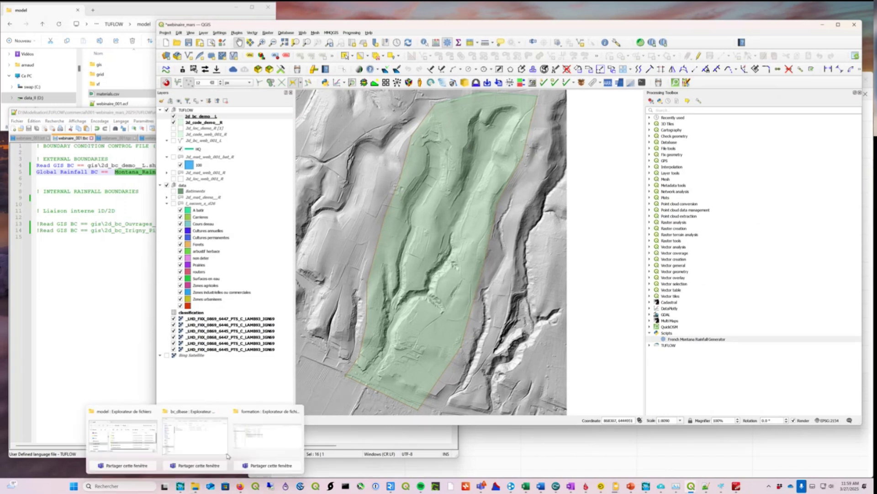
- Switch to File Explorer, enlarge its window and browse from the model folder to Modelisation\TUFLOW\solvers\2025.0.1
click(247, 442)
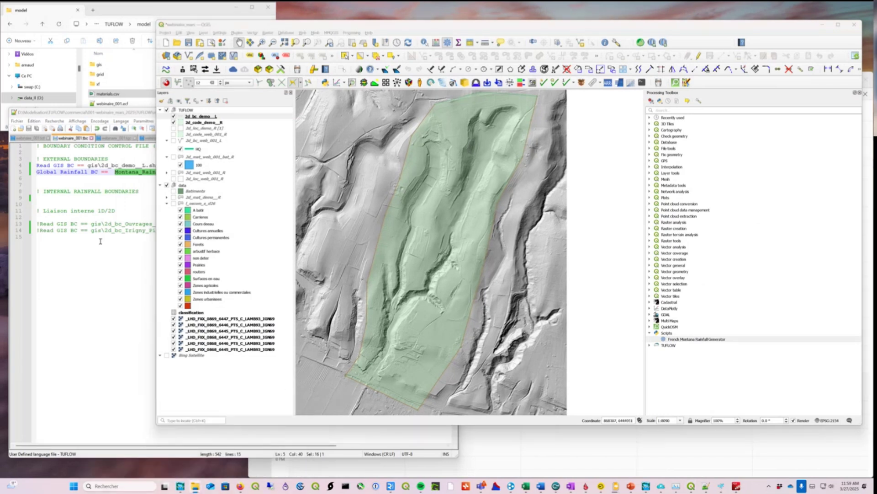
click(130, 10)
click(113, 24)
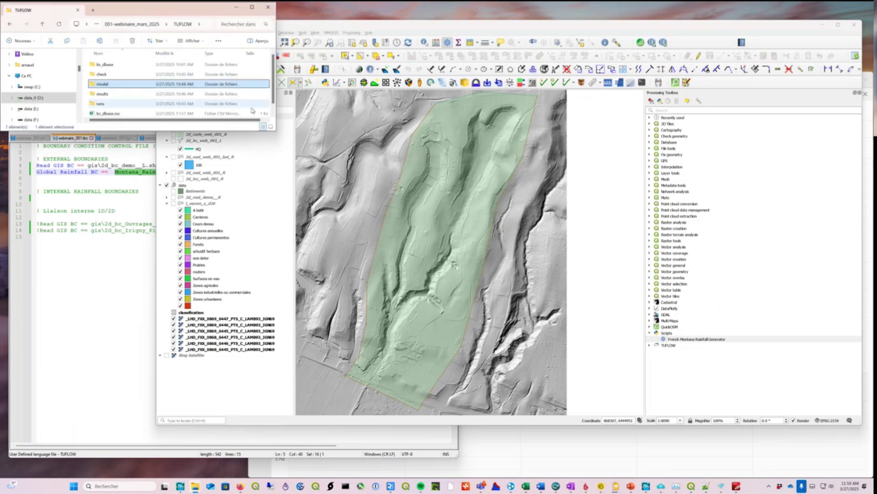
drag(278, 132, 428, 276)
click(200, 24)
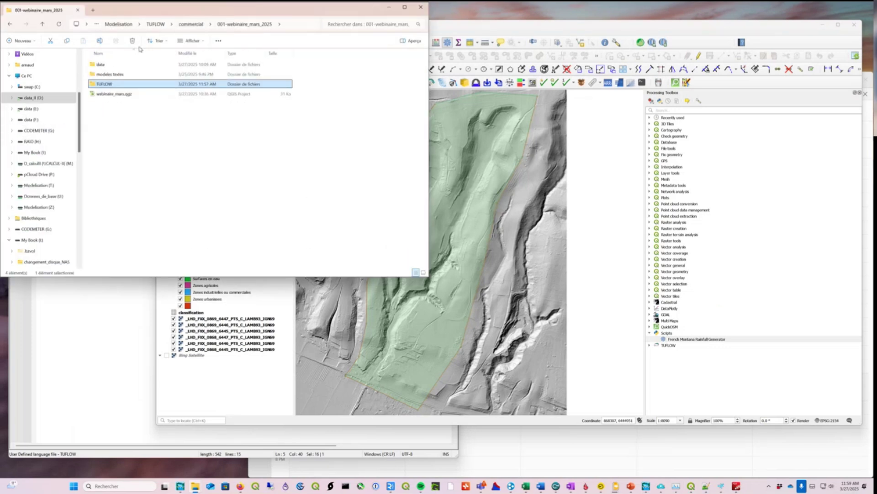
click(150, 23)
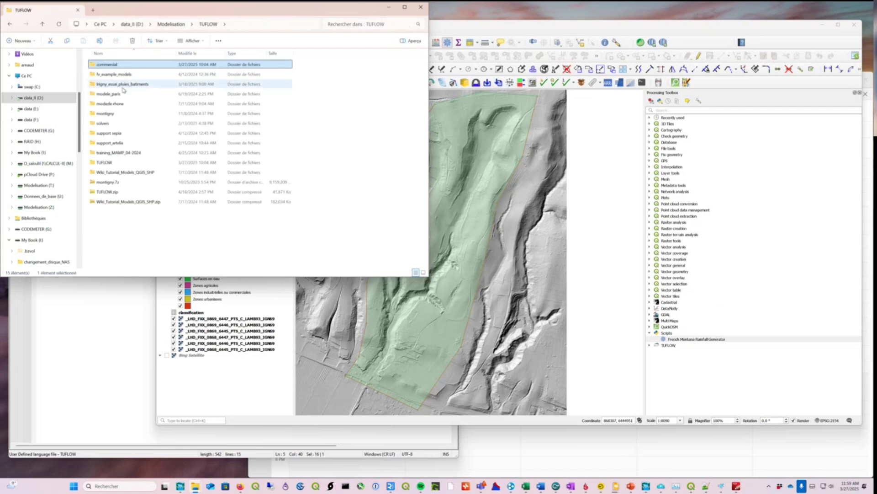
double_click(106, 124)
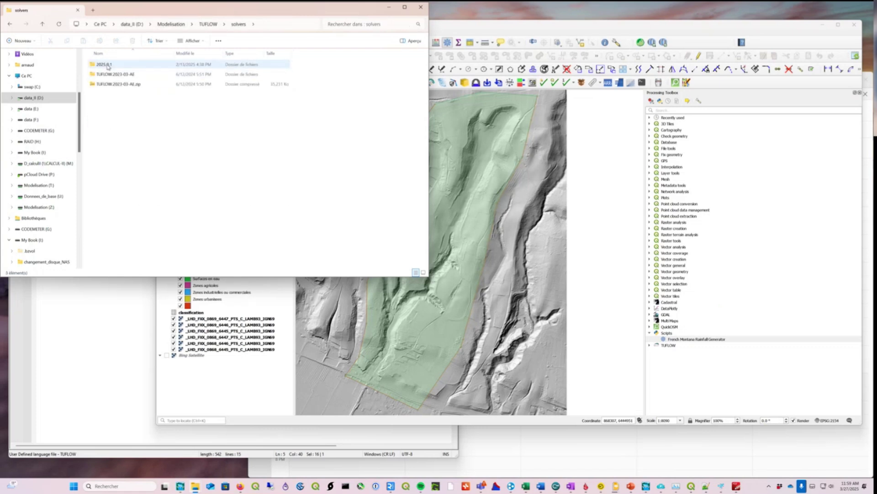
double_click(106, 65)
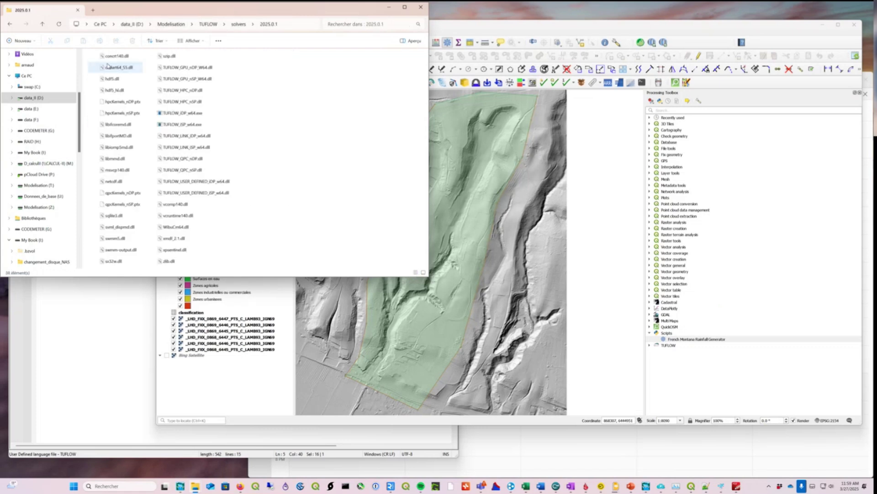
- Reopen the 2025.0.1 solver folder and highlight TUFLOW_iDP_w64.exe and TUFLOW_iSP_w64.exe for comparison
click(238, 24)
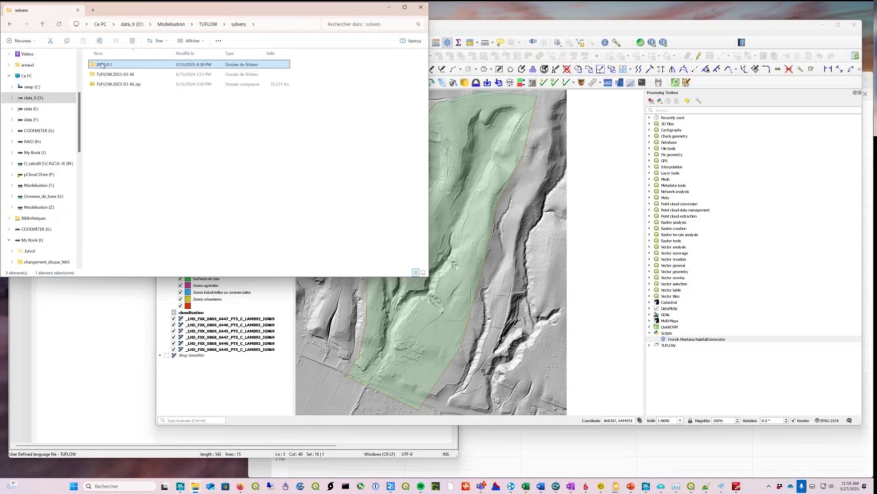
double_click(102, 65)
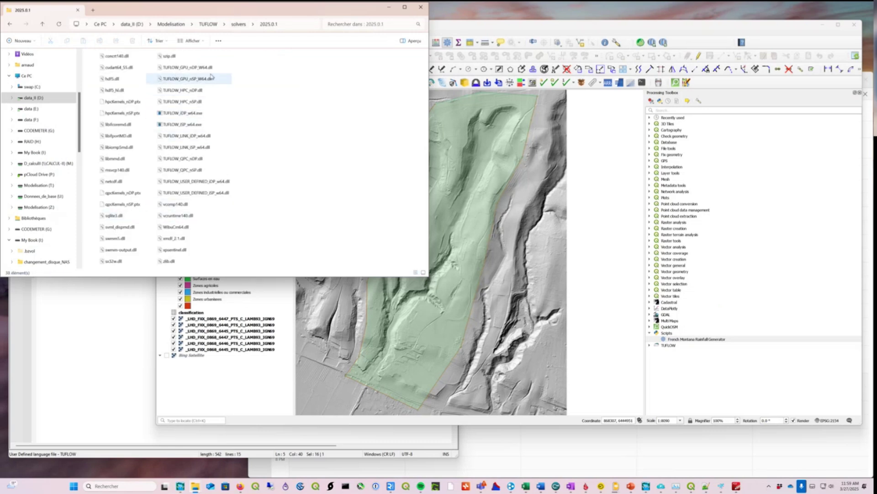
click(188, 124)
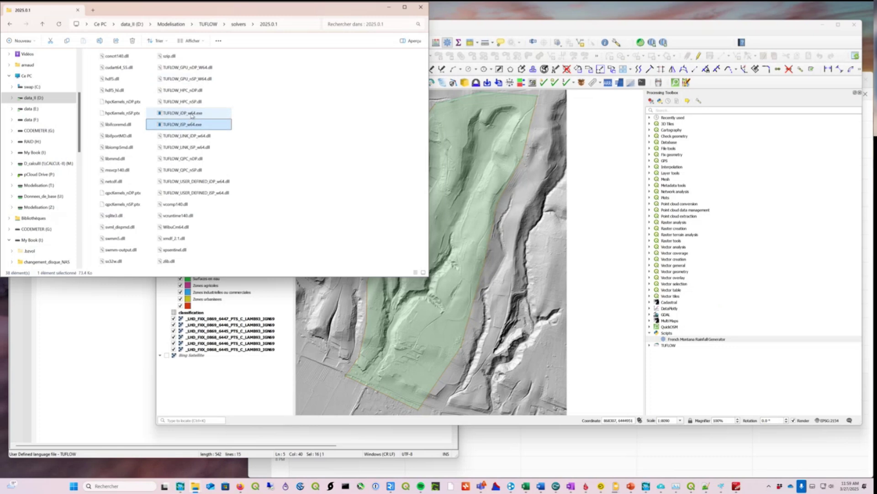
click(193, 115)
click(189, 124)
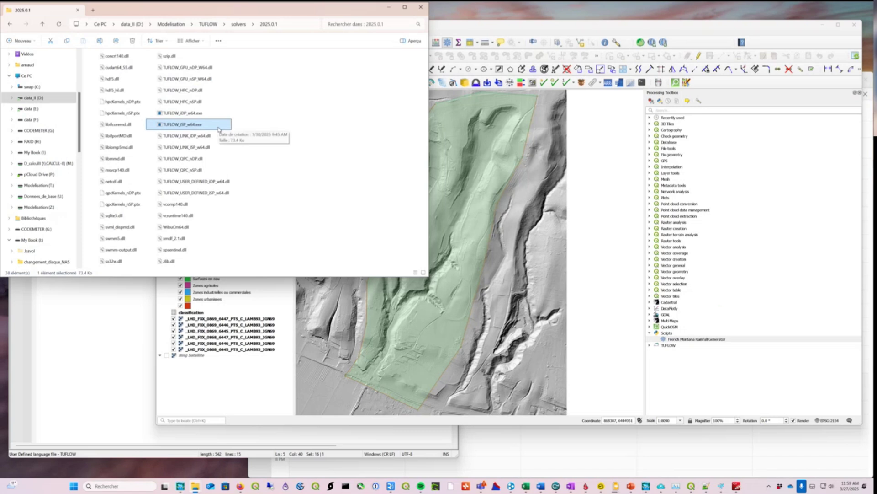
- Look at the root of the data drive and return to the 001-webinaire_mars_2025 project folder
click(136, 24)
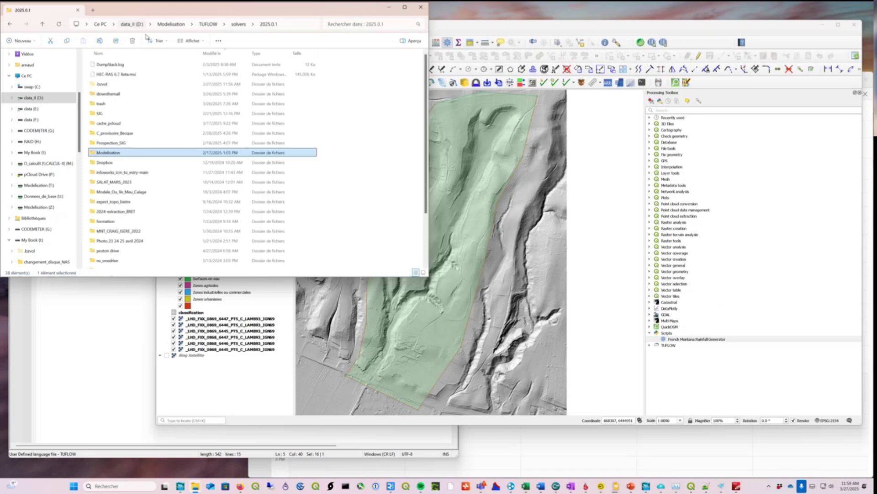
click(9, 24)
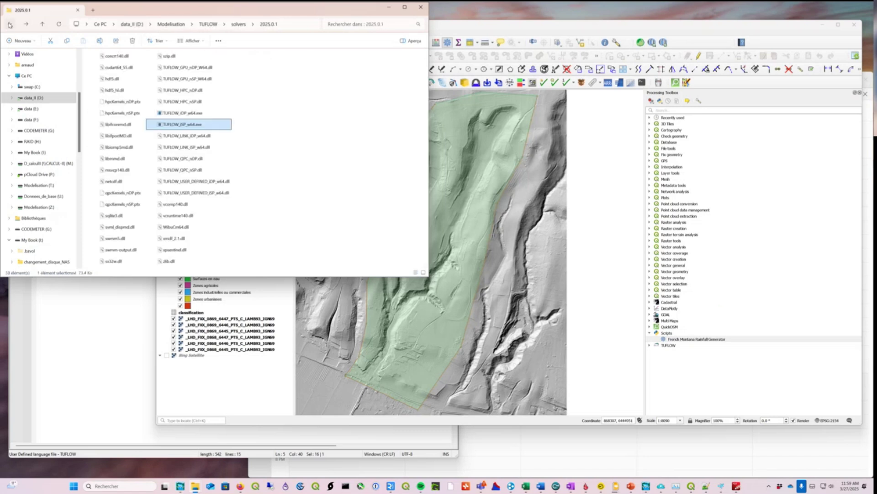
click(9, 24)
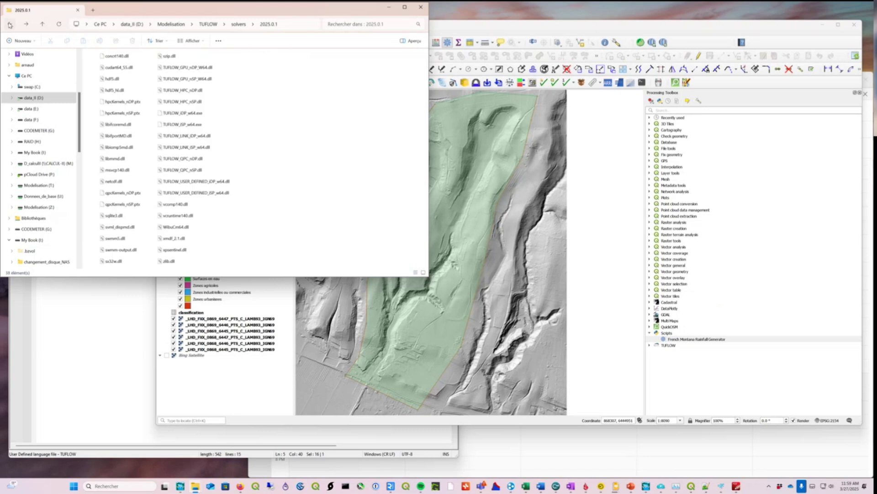
click(9, 24)
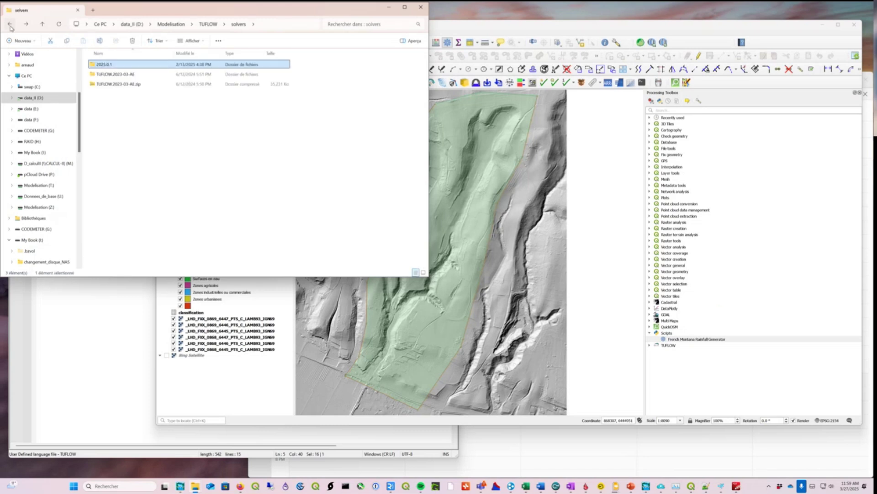
click(10, 25)
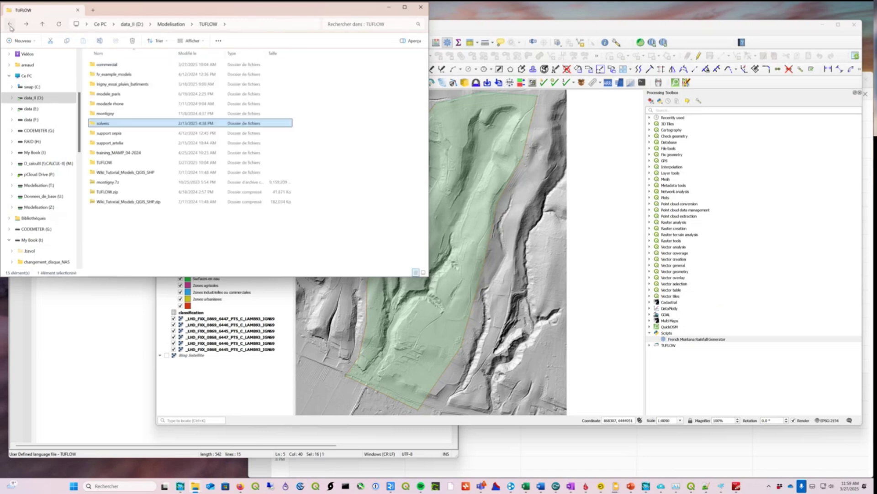
click(10, 25)
click(165, 150)
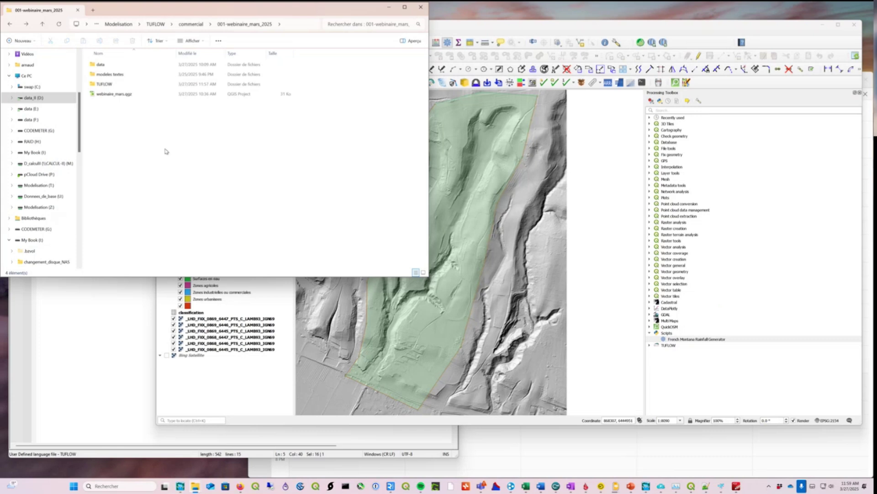
- Bring QGIS forward and locate the TUFLOW plugin's Run TUFLOW Simulation command
click(540, 28)
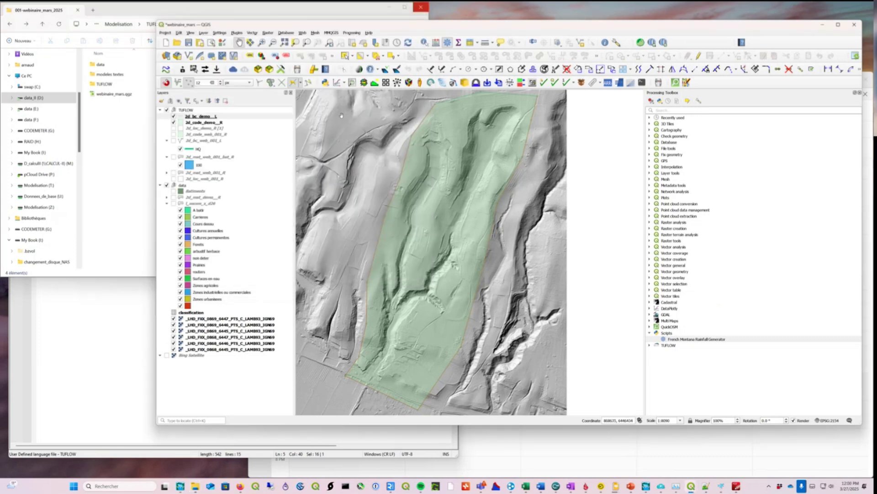
click(237, 33)
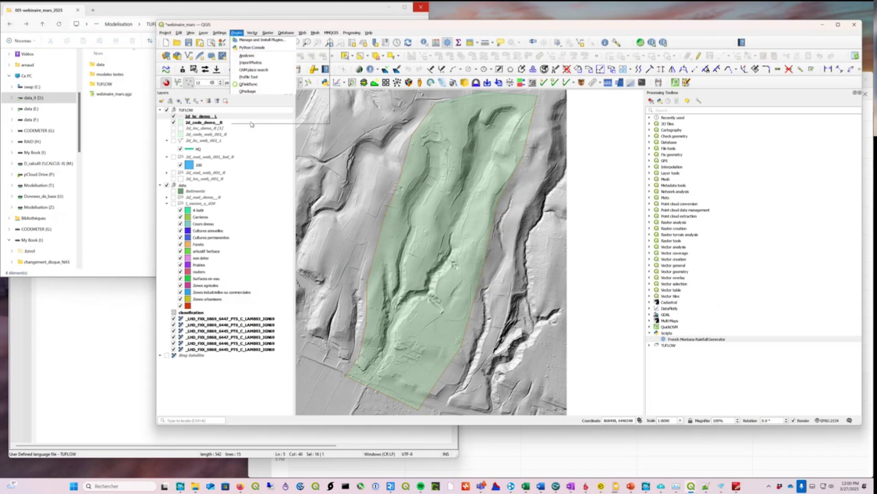
mouse_move(251, 124)
mouse_move(346, 136)
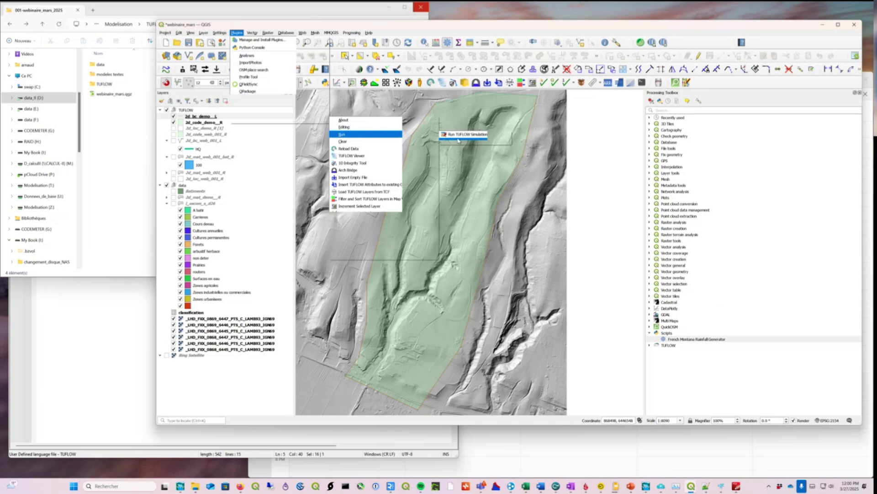
- Switch to TUFLOW Runner, move its window over the QGIS map and make it narrower
click(721, 485)
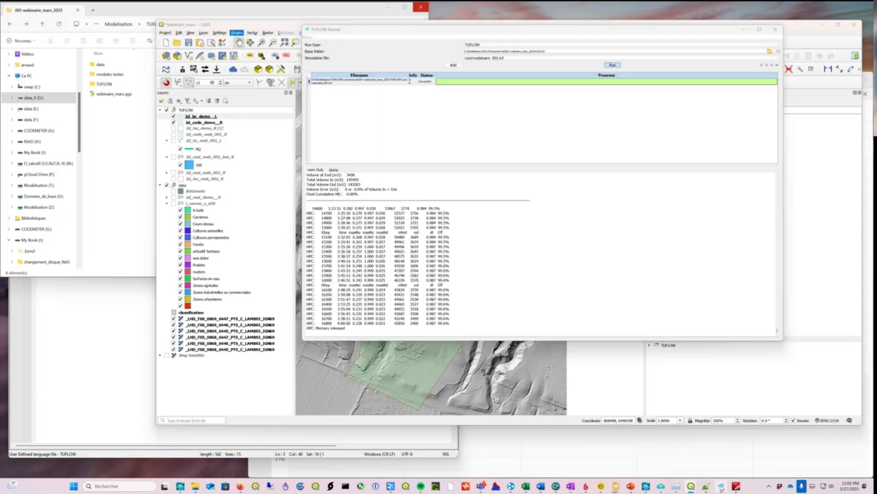
drag(525, 31, 394, 72)
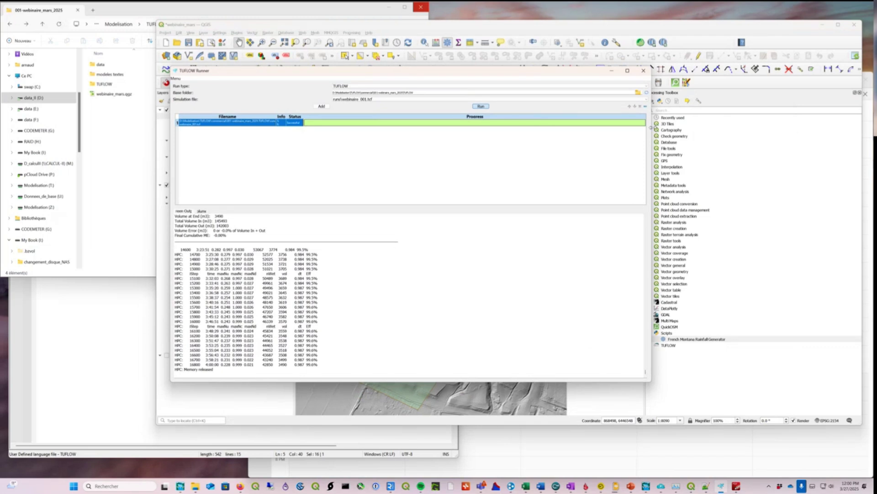
drag(652, 311, 373, 94)
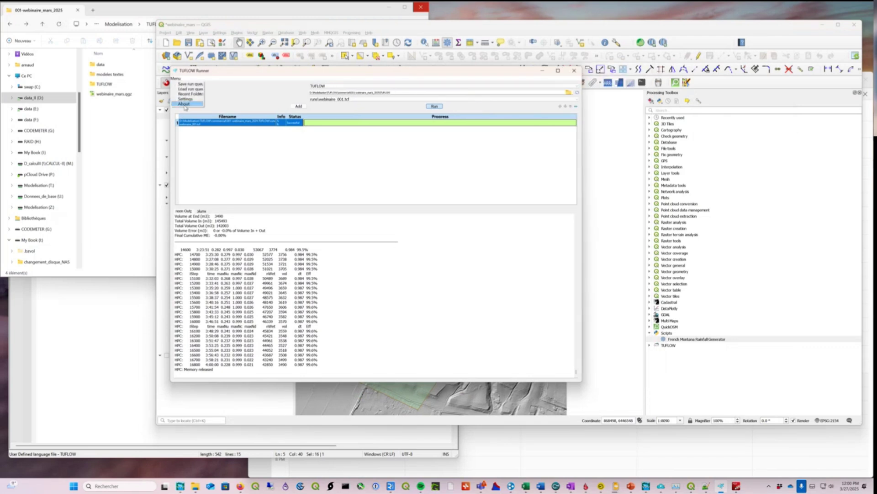
- Review the TUFLOW executable and the CPU and GPU resources in the Runner settings, then close them without changes
click(189, 102)
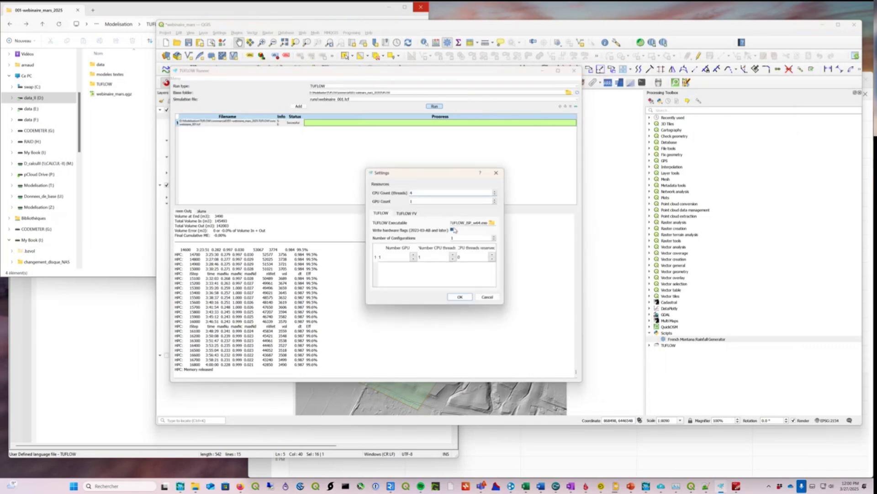
drag(484, 223, 439, 220)
click(475, 223)
click(485, 297)
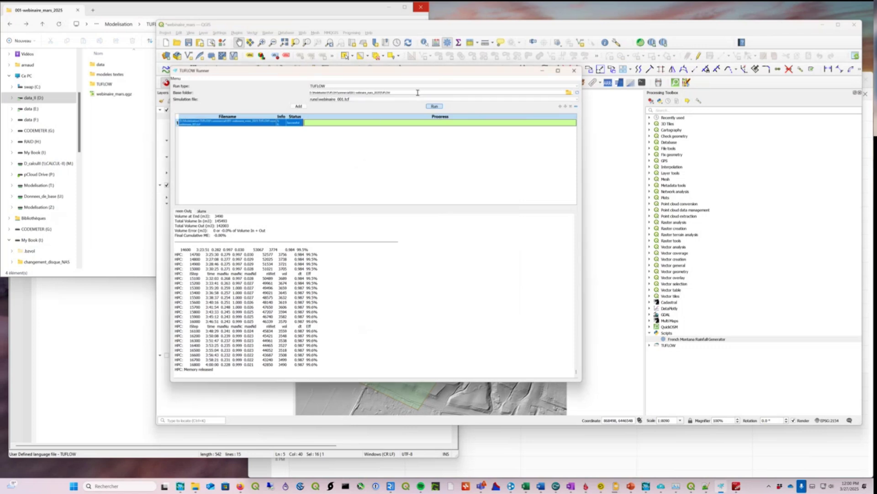
- Set the base folder to 001-webinaire_mars_2025\TUFLOW, choose webinaire_001.tcf from runs as the simulation file and add it as a run
click(568, 92)
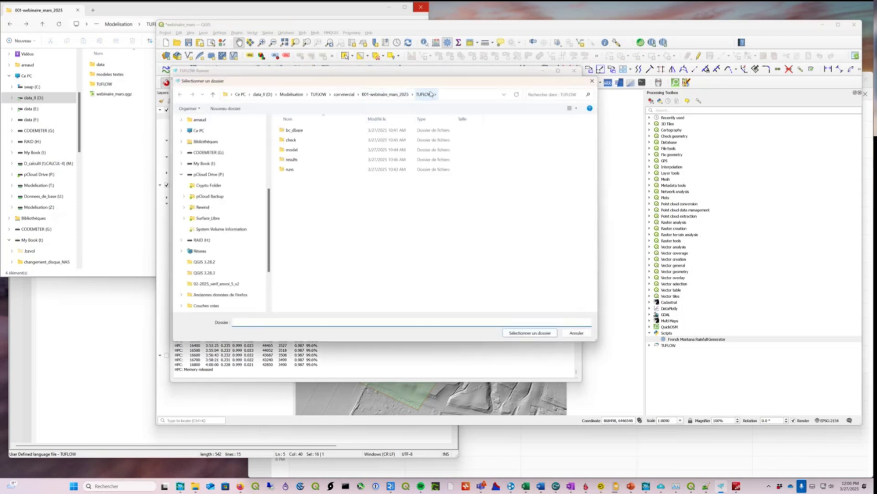
click(530, 333)
click(384, 98)
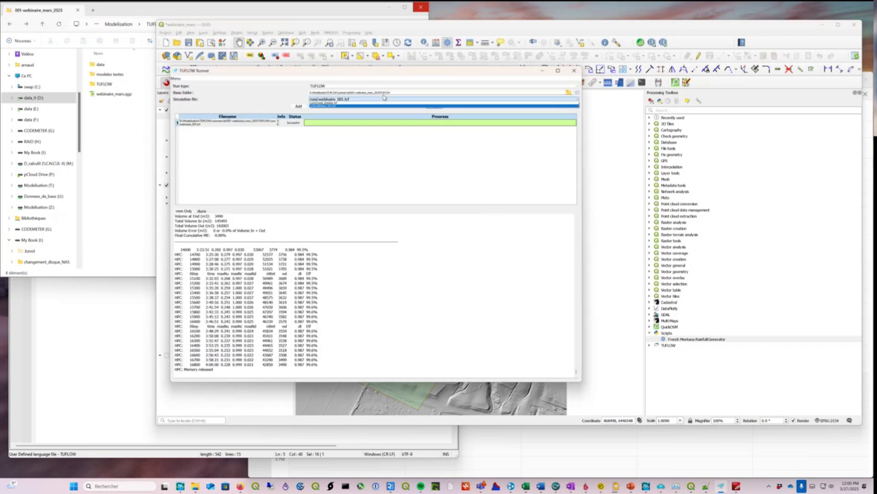
click(335, 107)
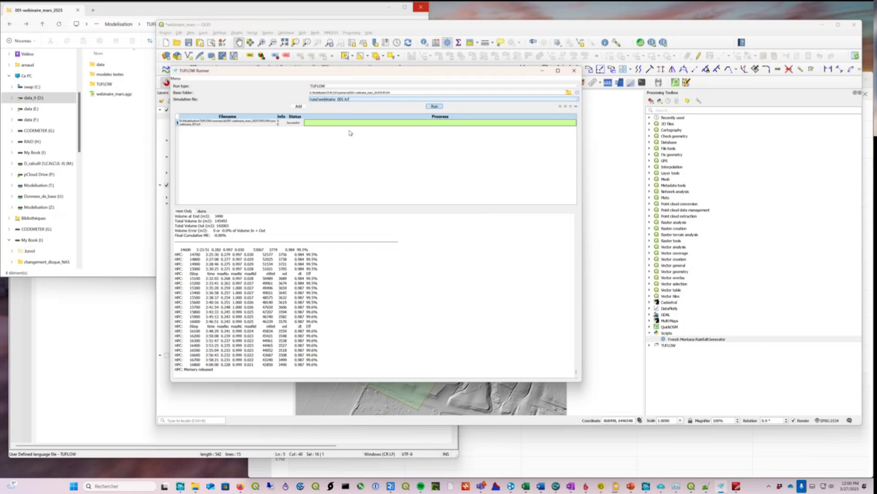
click(299, 106)
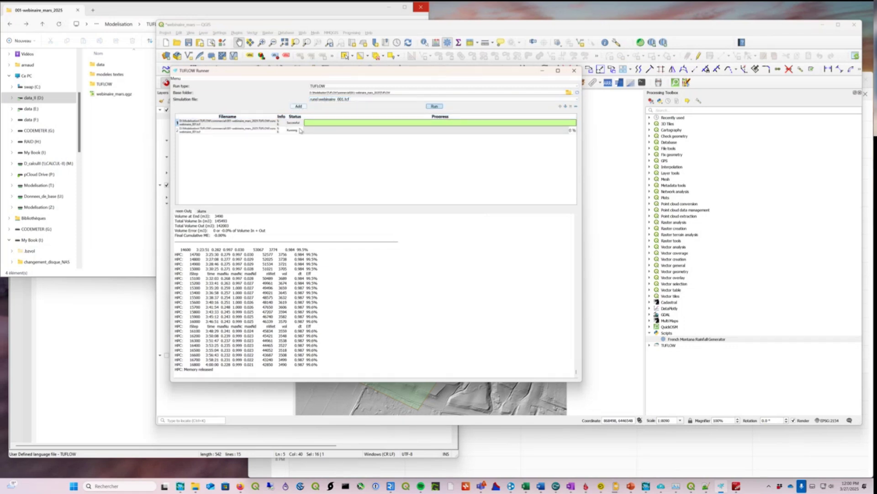
- Display the running simulation's log, enlarge the output area and widen the Runner window
click(296, 133)
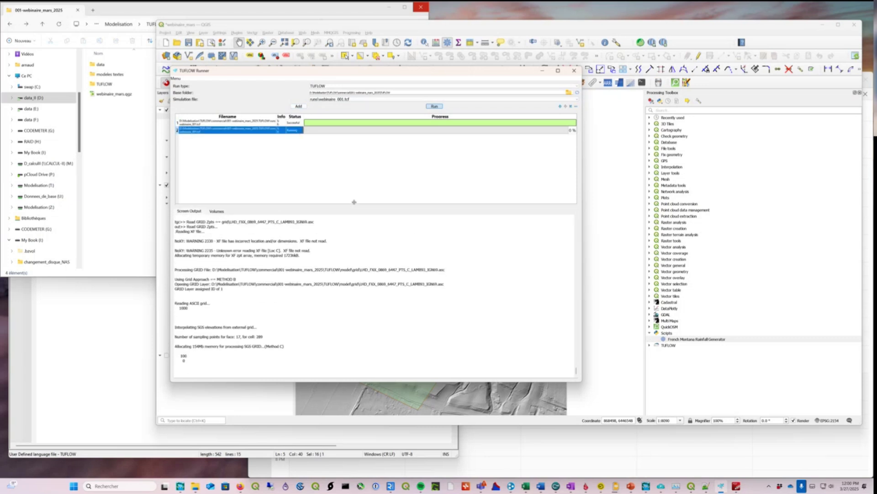
drag(355, 209, 349, 163)
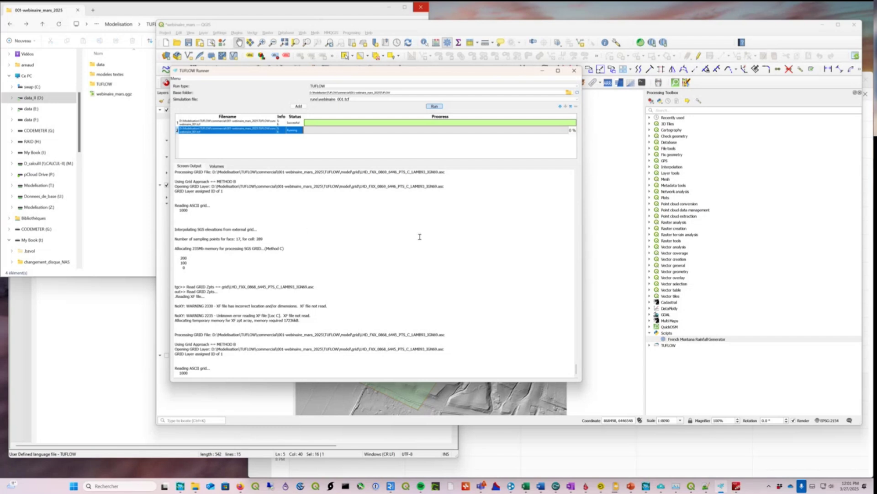
drag(583, 200, 647, 199)
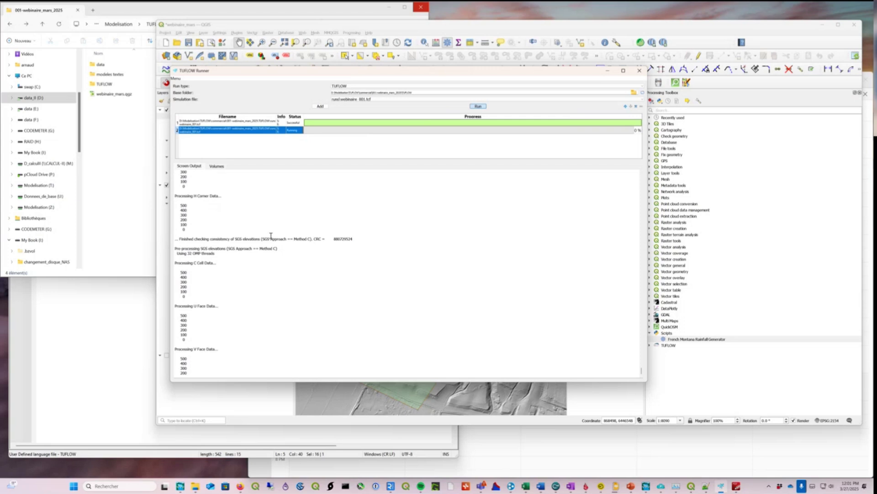
- Check the running simulation's Volumes view and return to its Screen Output
click(217, 166)
click(189, 166)
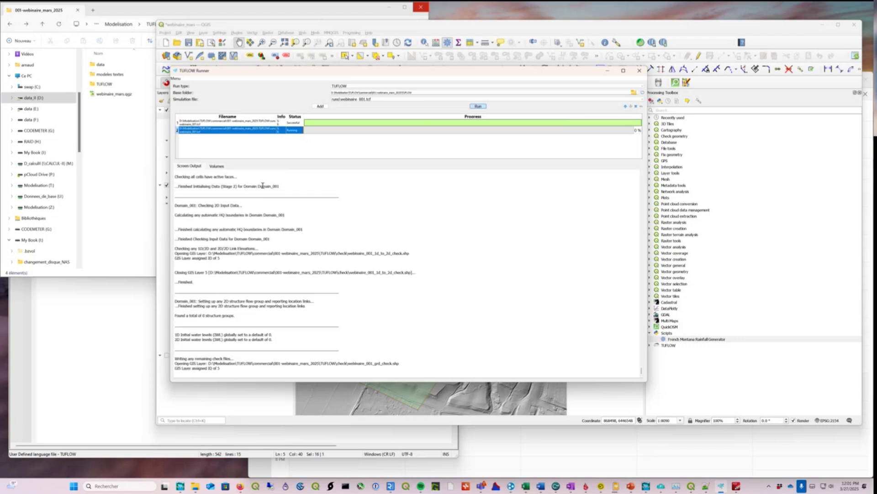
click(218, 168)
click(189, 167)
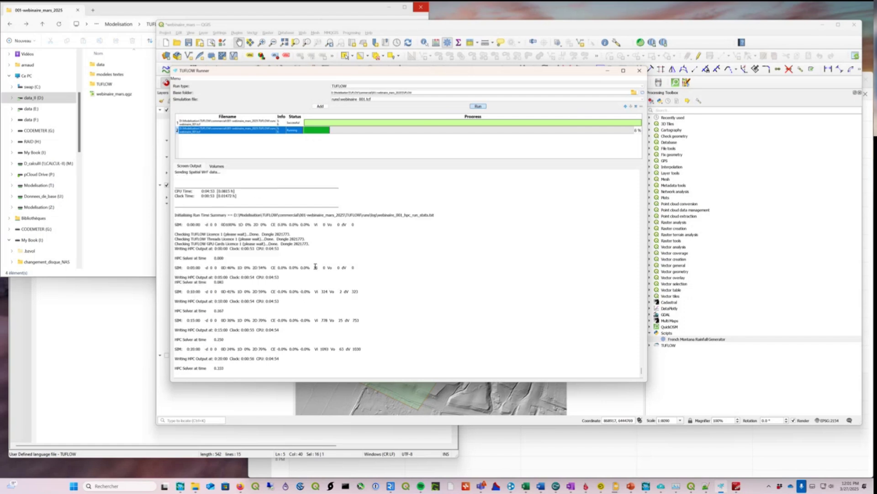
- Launch MSI Afterburner and decline the offered update download
click(130, 490)
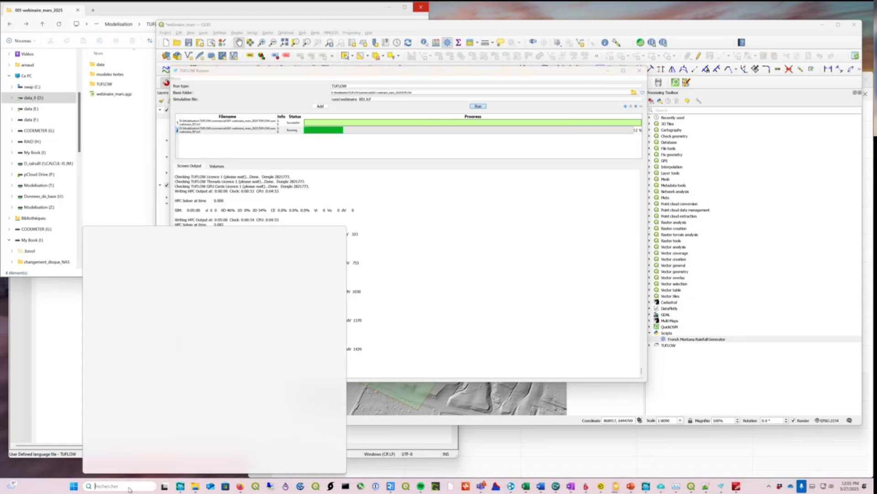
text(aft)
key(Escape)
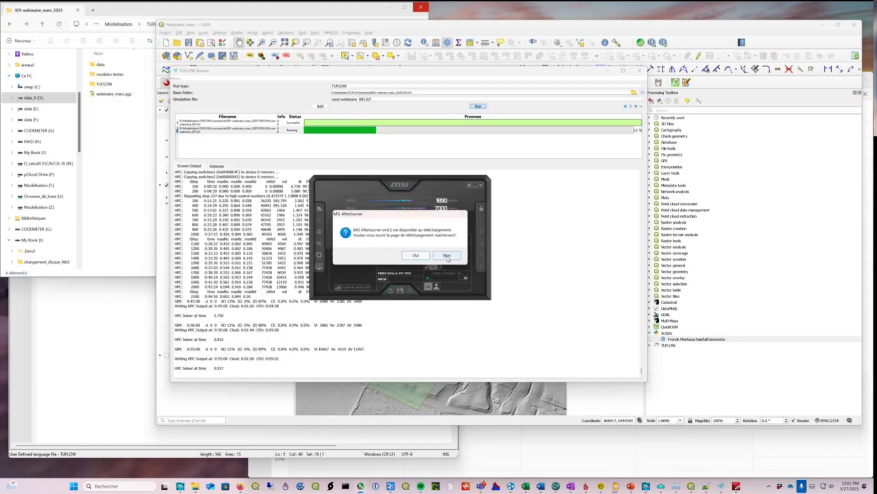
click(447, 256)
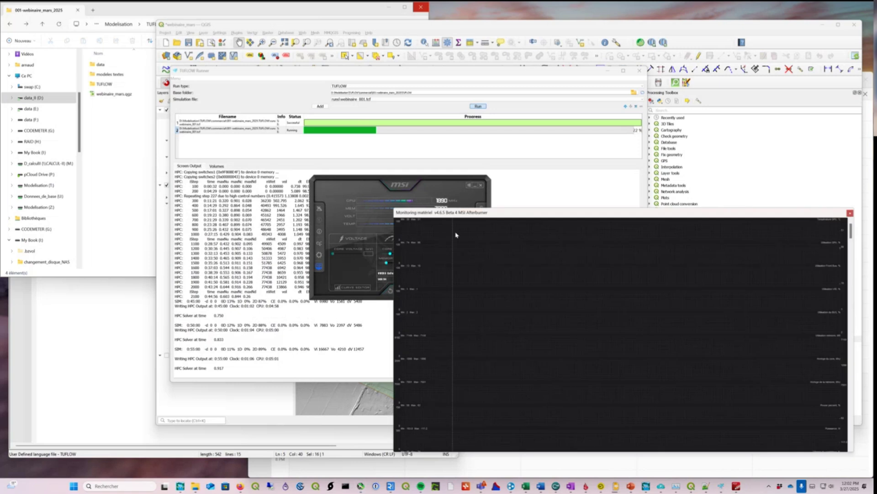
- Reposition and widen the hardware monitoring window to examine the GPU graphs, then close it and return to TUFLOW Runner
drag(493, 216, 288, 210)
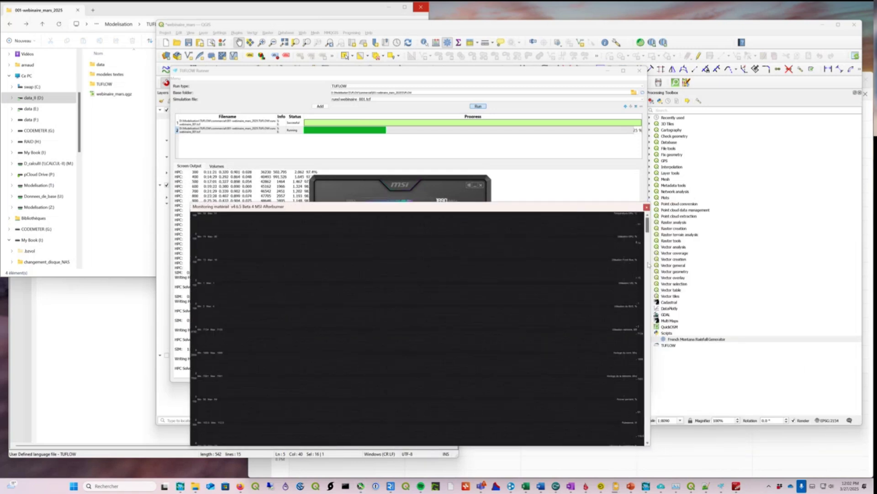
drag(650, 260, 672, 260)
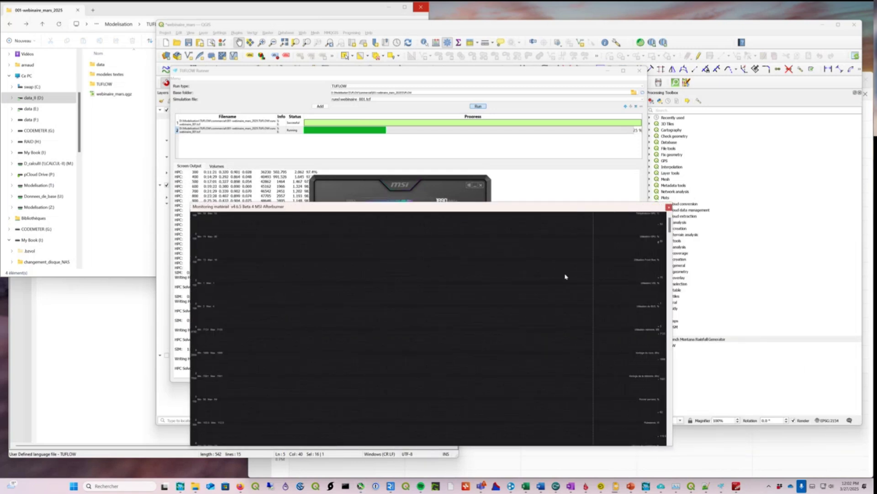
drag(411, 207, 349, 206)
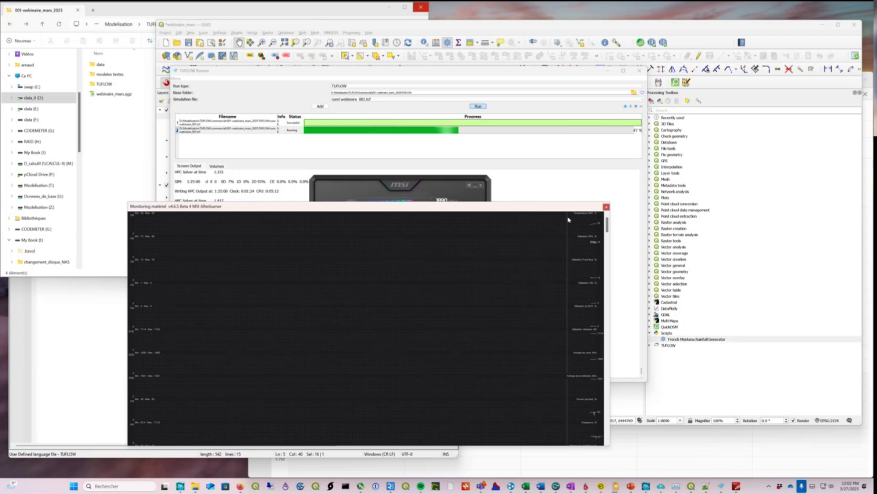
click(606, 207)
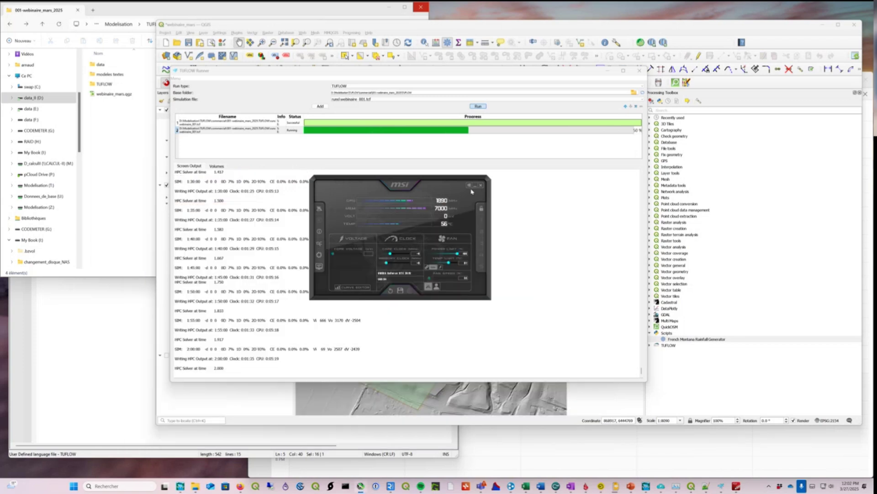
click(436, 279)
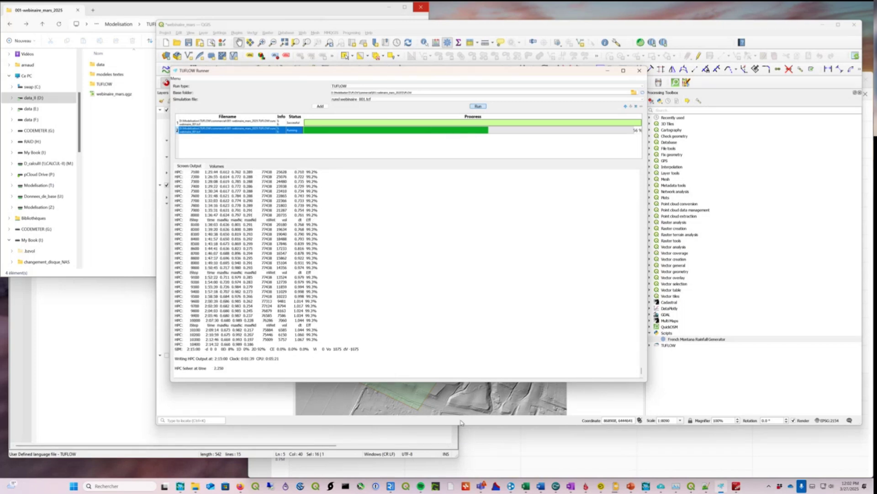
- Switch to File Explorer, open the check folder inside TUFLOW and enlarge the window to show all its files
mouse_move(196, 488)
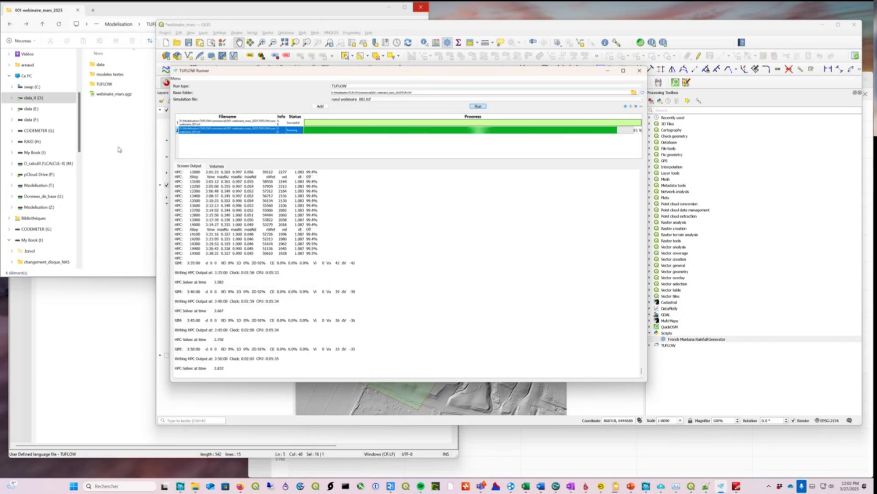
click(132, 209)
double_click(104, 84)
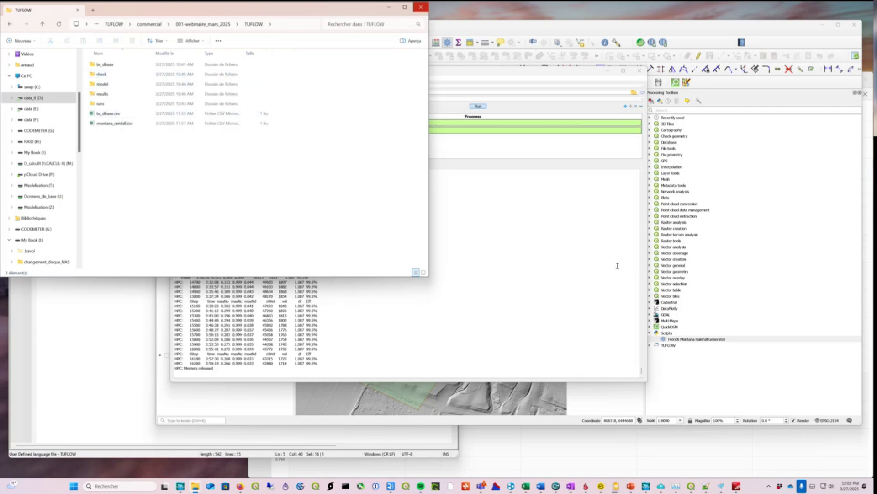
double_click(101, 75)
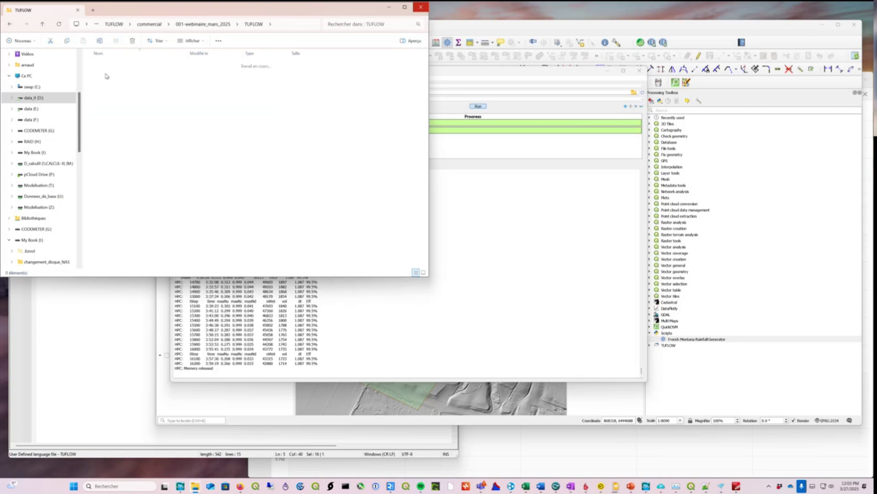
drag(188, 52, 197, 53)
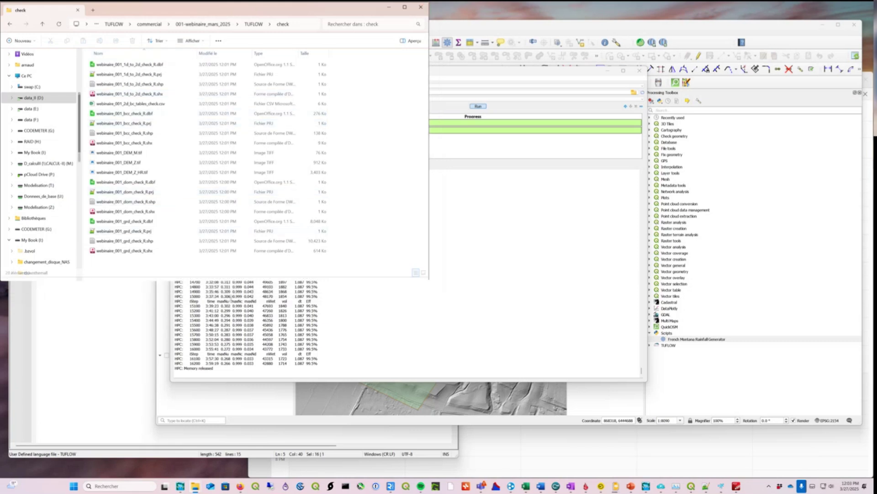
drag(233, 276, 236, 330)
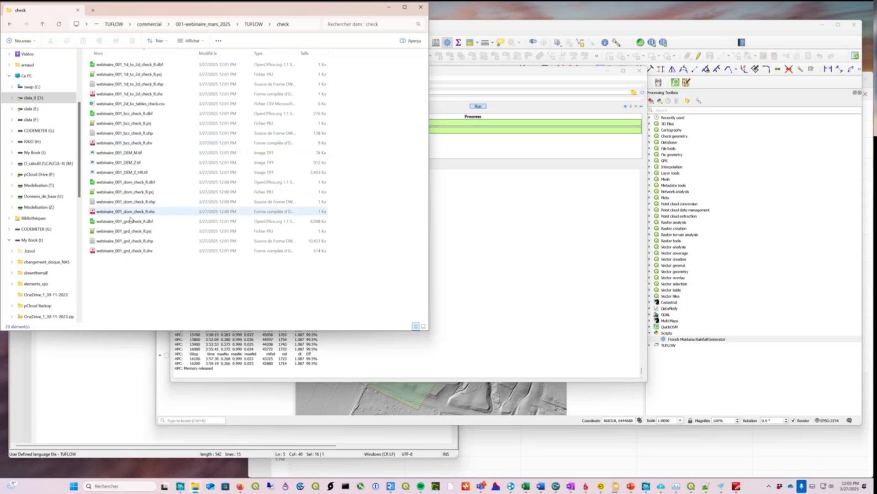
- Add webinaire_001_grd_check_R.shp from the check folder to the QGIS map and select its layer
click(132, 243)
drag(124, 242, 476, 247)
key(alt+Tab)
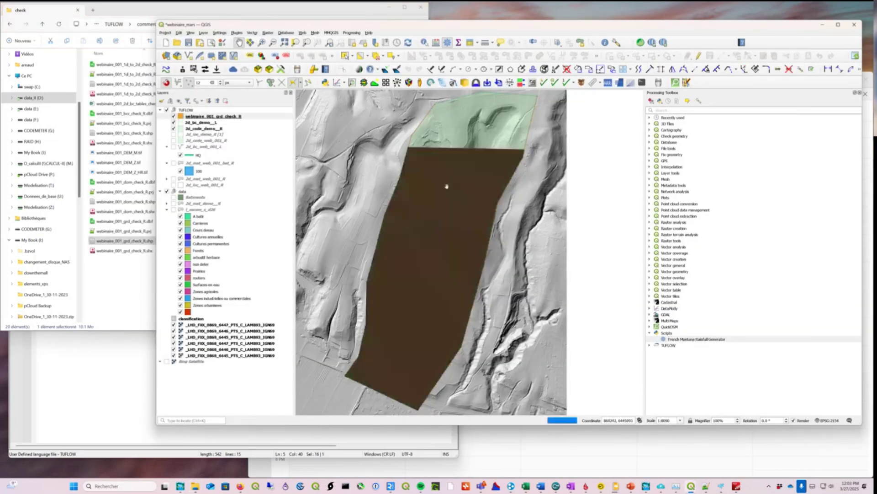
click(223, 117)
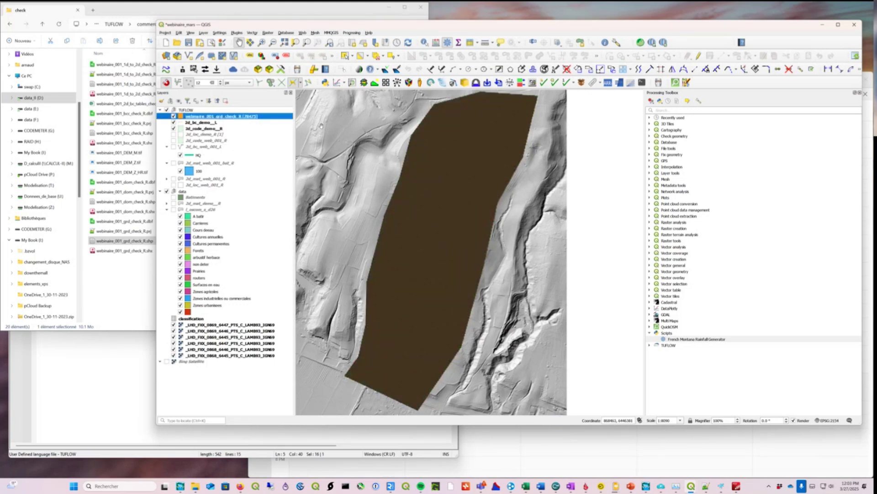
- Inspect the computational grid cells of webinaire_001_grd_check_R up close, then hide the layer and recentre the model area
scroll(479, 177, up, 2)
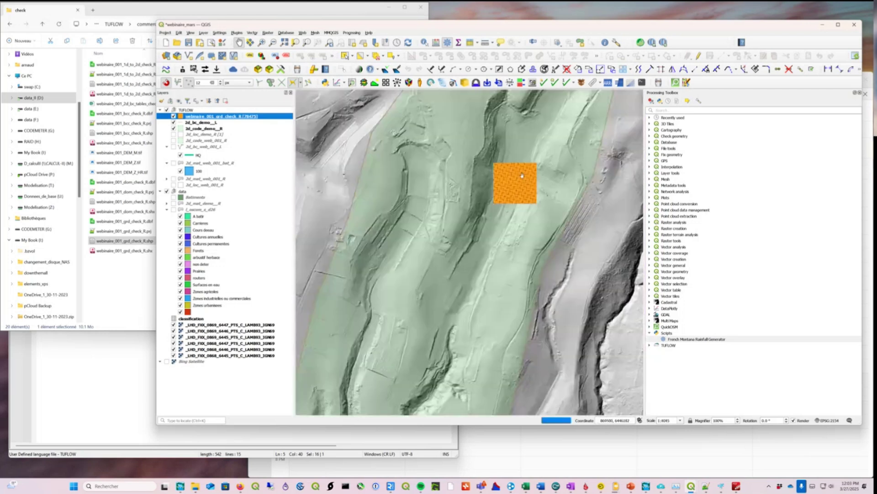
scroll(514, 172, down, 2)
scroll(441, 218, up, 4)
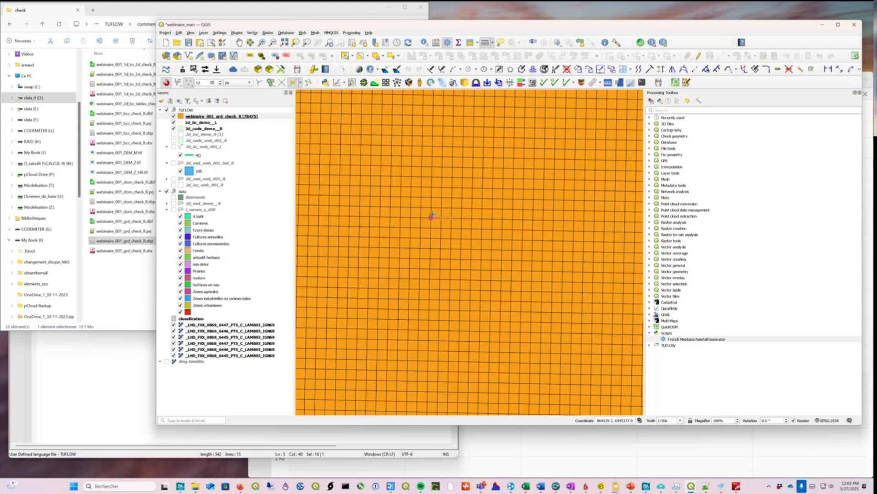
scroll(433, 215, down, 5)
click(174, 116)
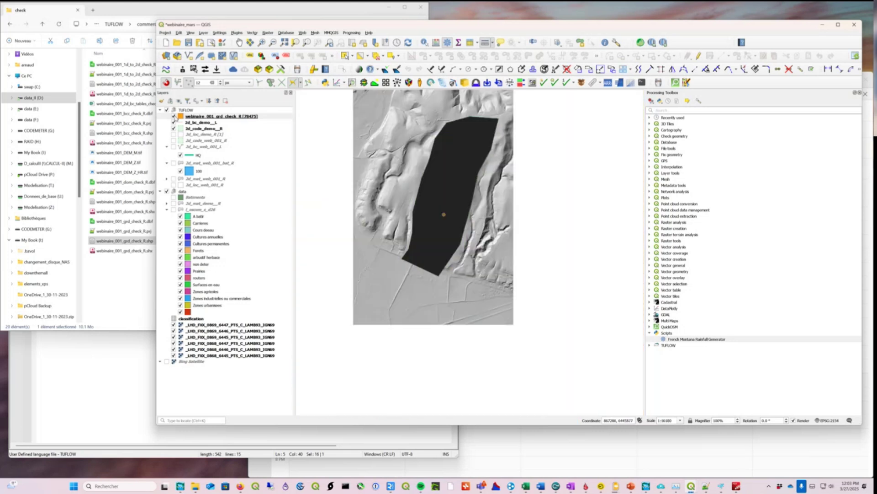
scroll(468, 170, up, 1)
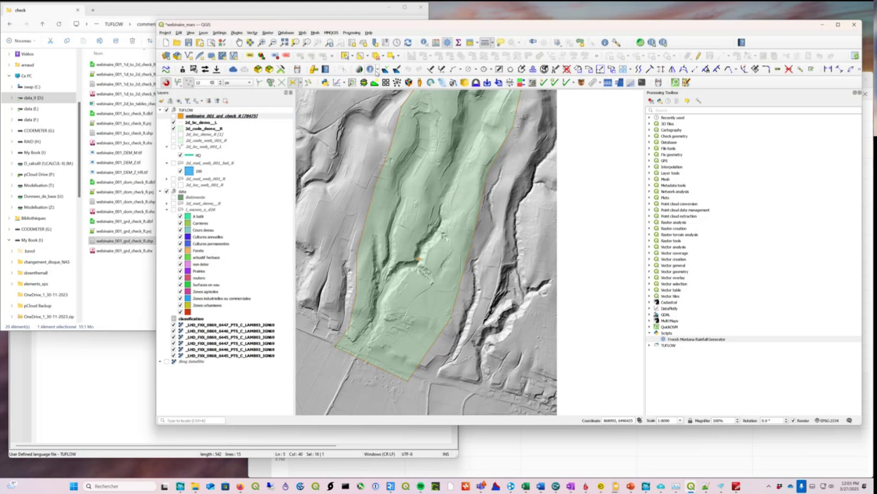
click(239, 42)
drag(404, 152, 464, 187)
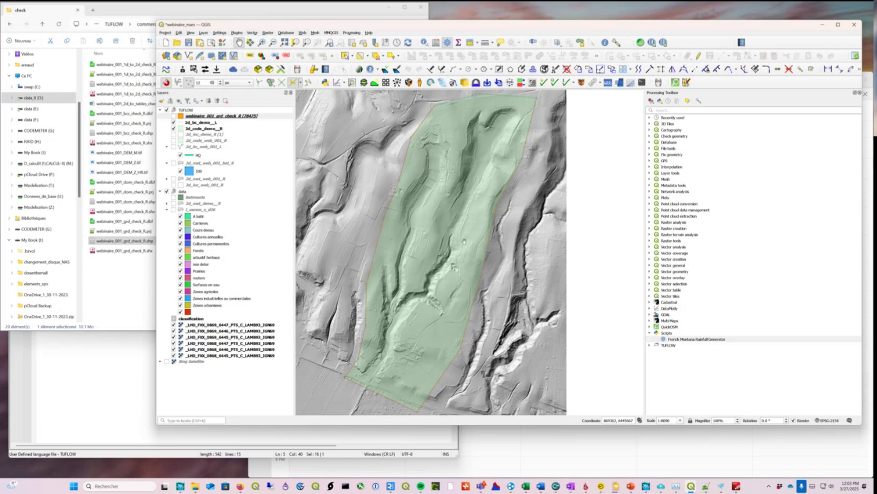
- Open the TUFLOW Viewer and narrow the Processing Toolbox to give it more room
click(237, 33)
mouse_move(262, 125)
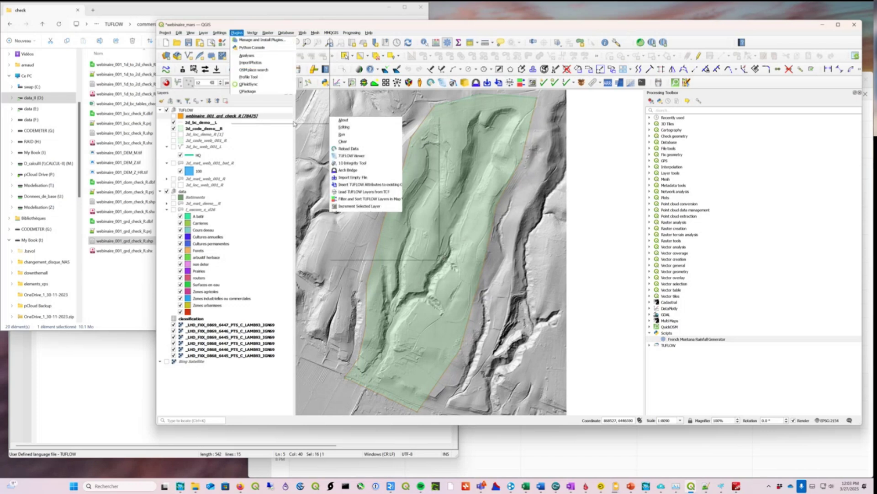
click(363, 156)
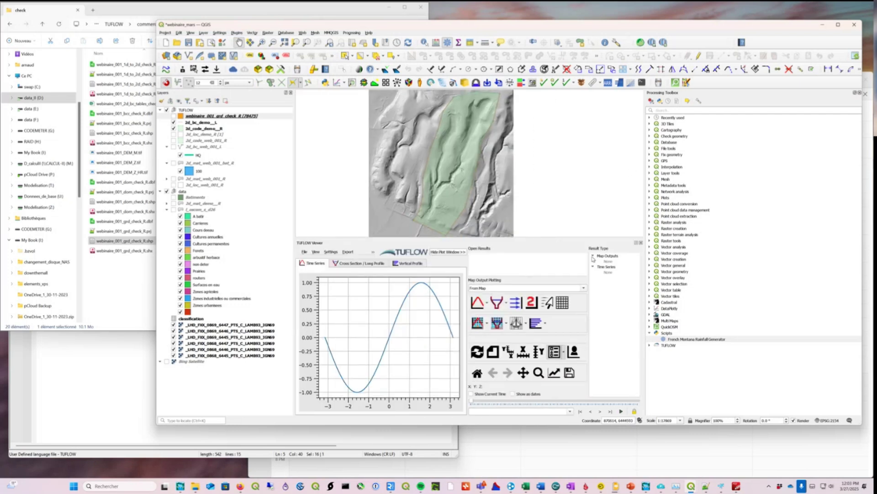
drag(645, 210, 804, 210)
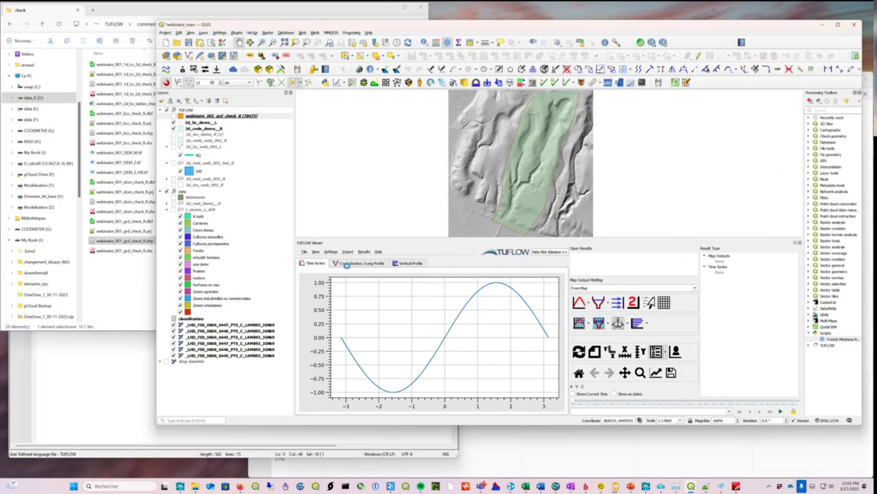
- Start loading results in TUFLOW Viewer and browse to 001-webinaire_mars_2025\TUFLOW\check using the folder path copied from File Explorer
click(304, 252)
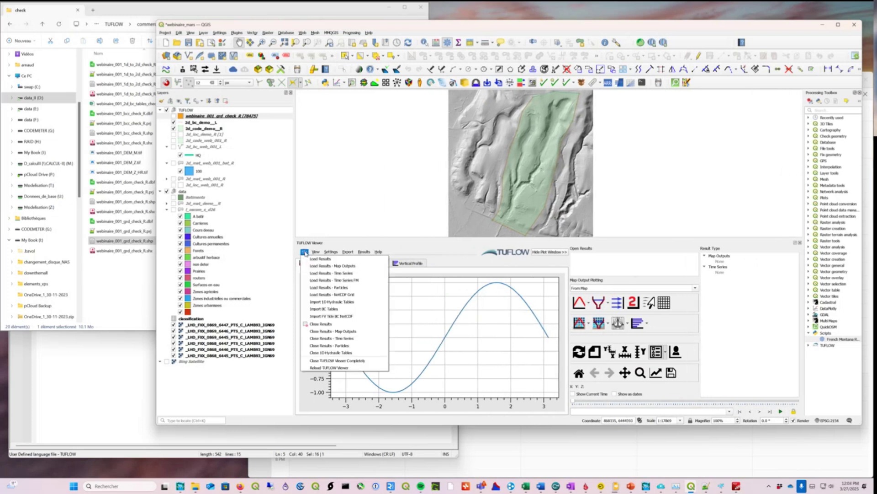
click(320, 260)
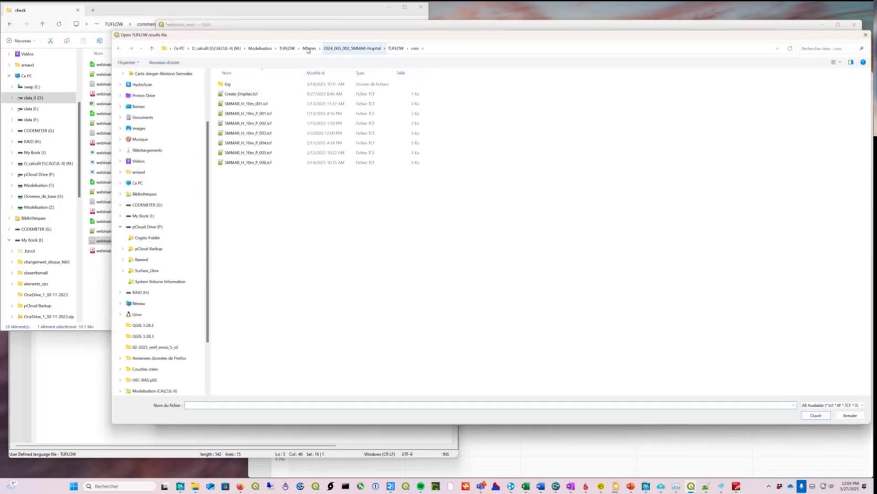
click(287, 49)
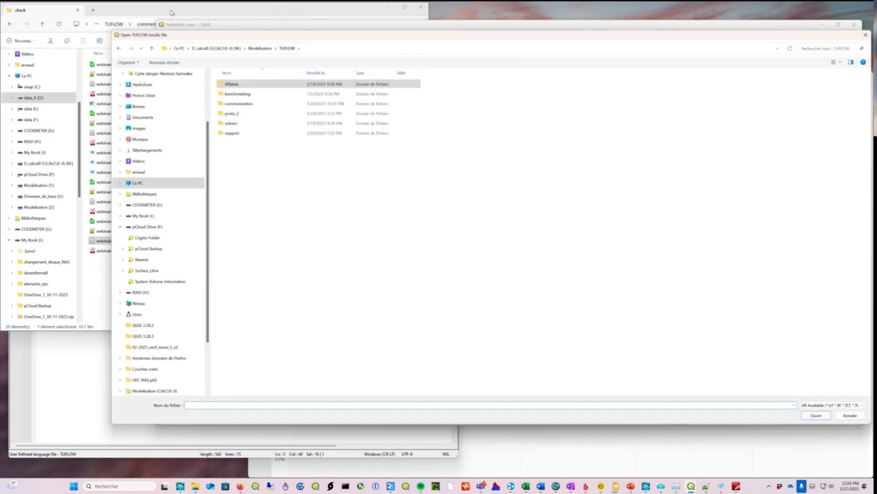
click(172, 13)
click(299, 25)
key(ctrl+c)
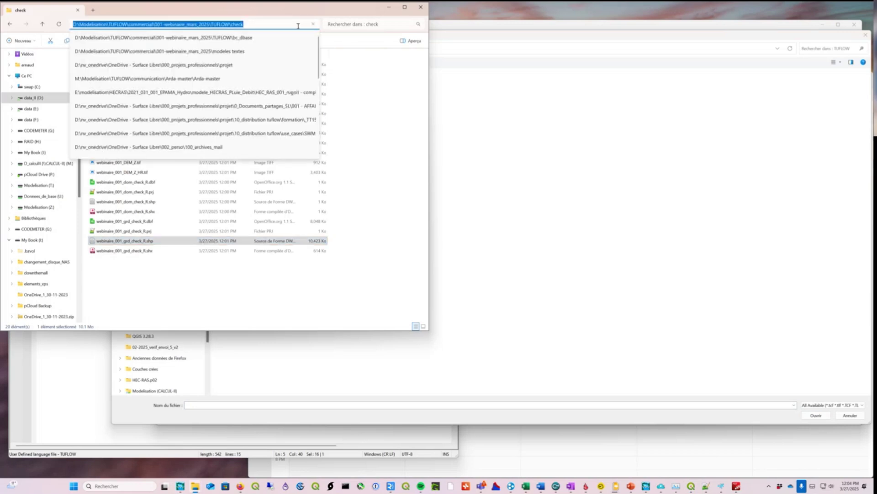
key(alt+Tab)
key(ctrl+v)
key(Return)
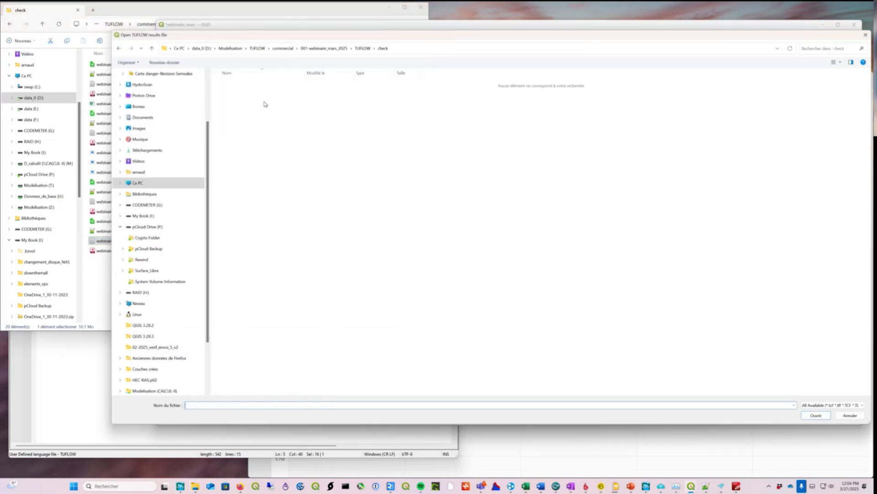
- Go up to the project's TUFLOW folder and load the webinaire_001 simulation results
double_click(239, 113)
key(alt+Up)
double_click(280, 123)
click(243, 105)
double_click(243, 104)
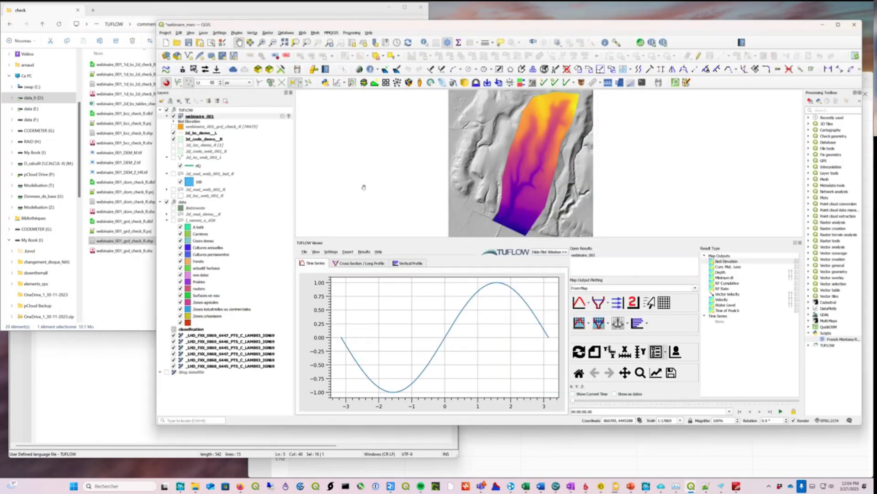
- Expand the webinaire_001 legend, display the Depth map output and advance the time to 02:40:00
click(171, 121)
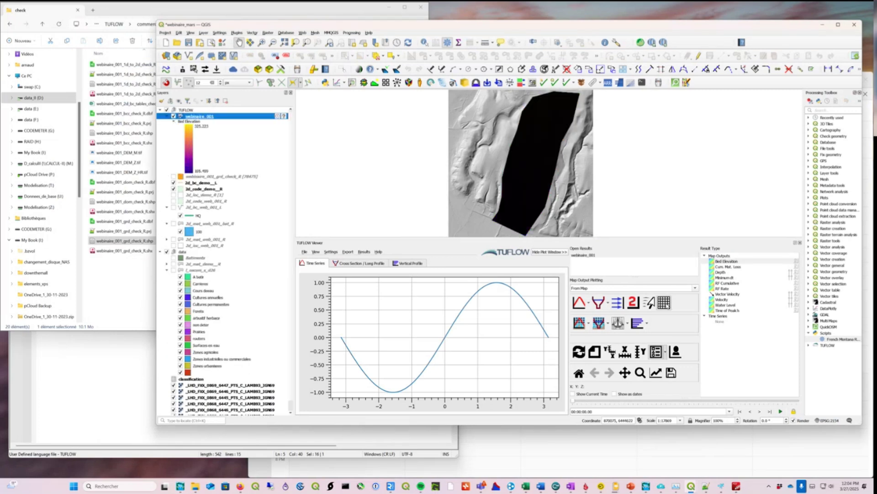
click(721, 272)
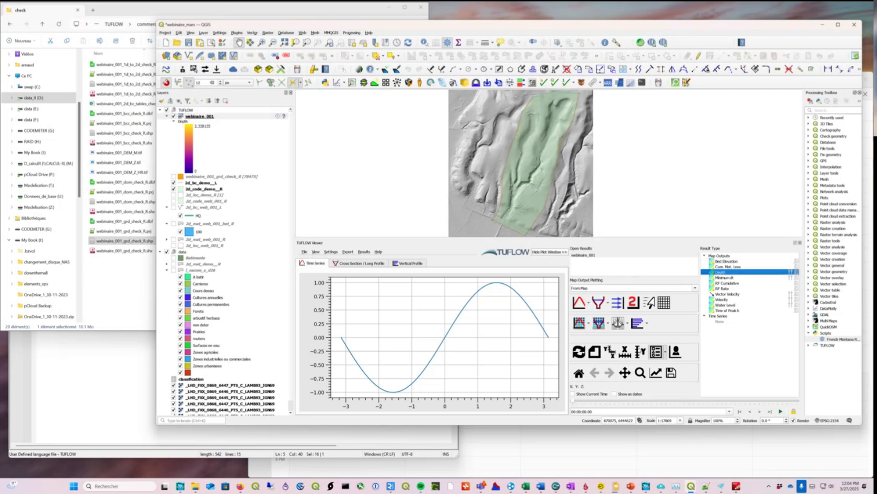
drag(574, 401, 722, 400)
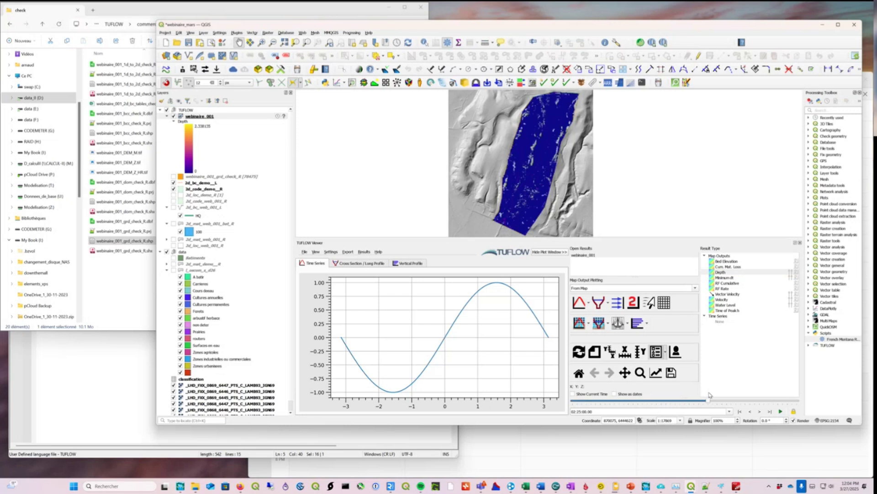
- Open the Depth output's contour properties and classify it by equal interval into 5 classes
right_click(722, 272)
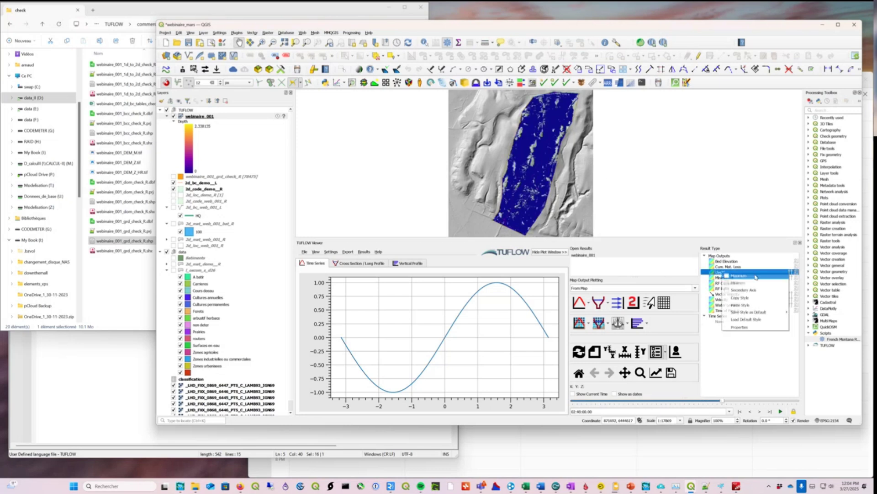
click(744, 327)
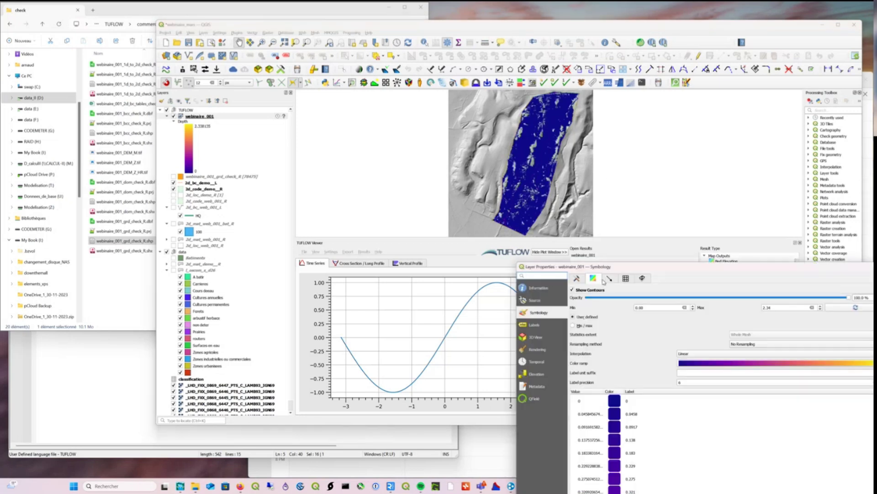
drag(648, 264, 421, 158)
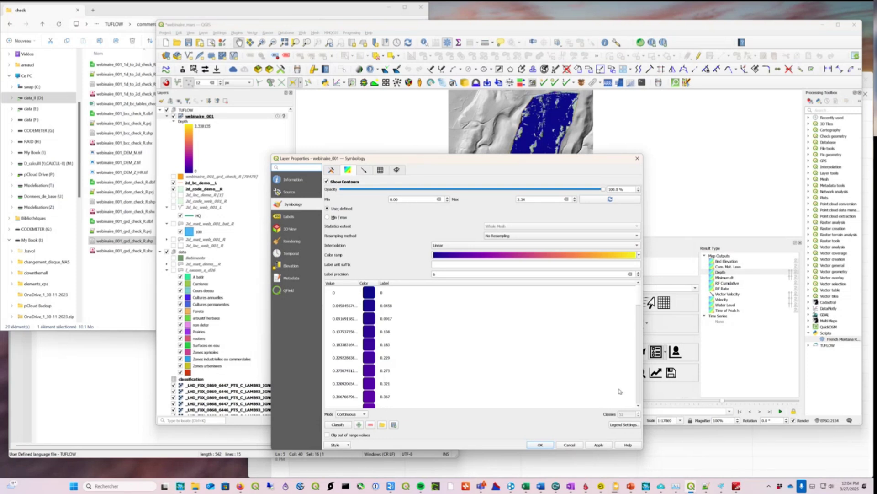
click(354, 414)
click(358, 422)
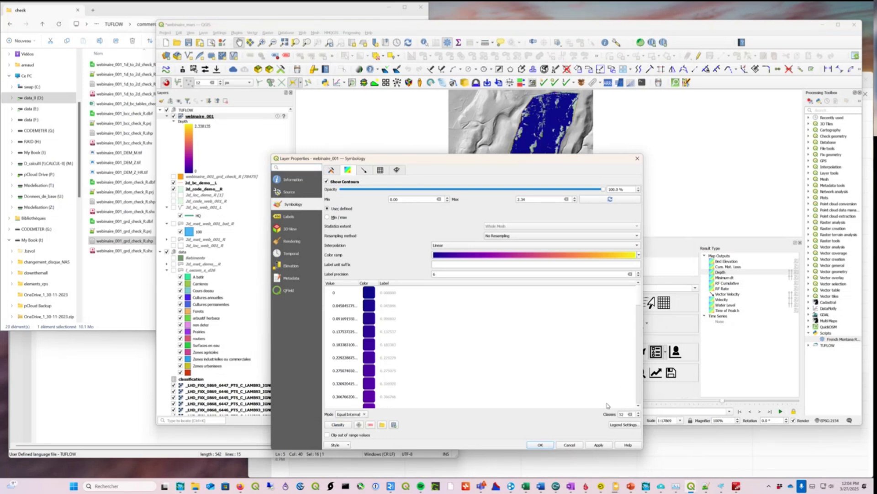
text(5)
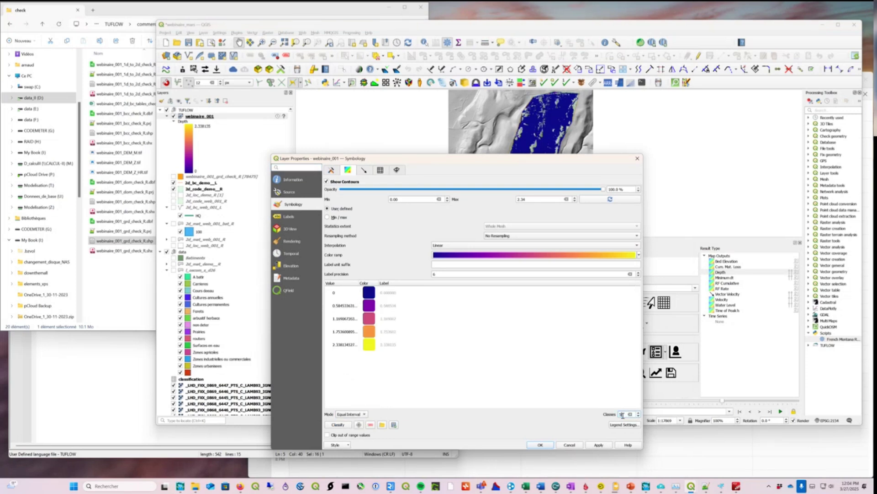
- Switch the Depth contours to discrete interpolation and set the class upper limits to 0.03, 0.25, 0.5 and 1
click(349, 292)
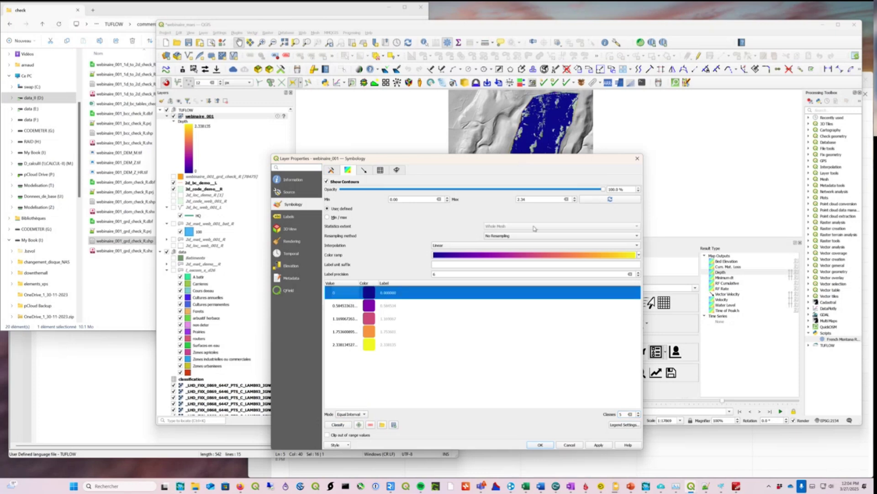
click(473, 245)
click(450, 242)
click(344, 295)
click(344, 309)
double_click(343, 309)
text(0.25)
double_click(343, 318)
text(0.5)
double_click(341, 332)
text(1)
key(Return)
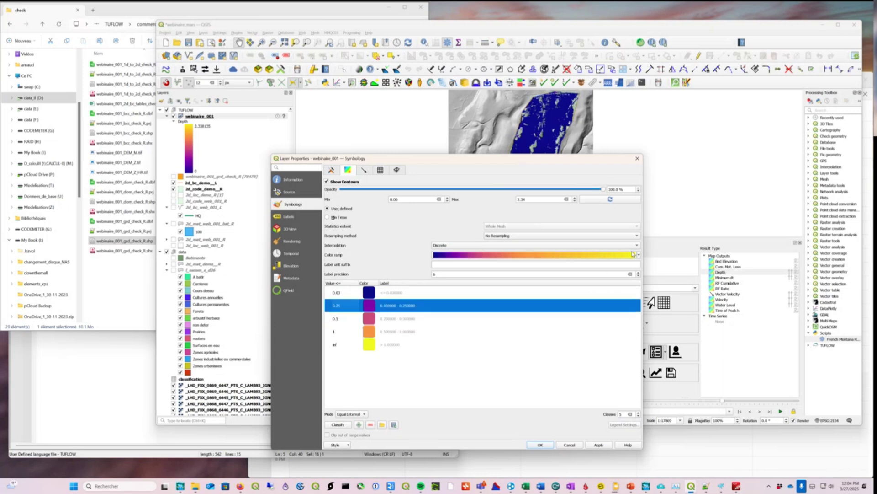
- Invert the Depth color ramp, make the lowest class's color transparent and apply the symbology
click(639, 256)
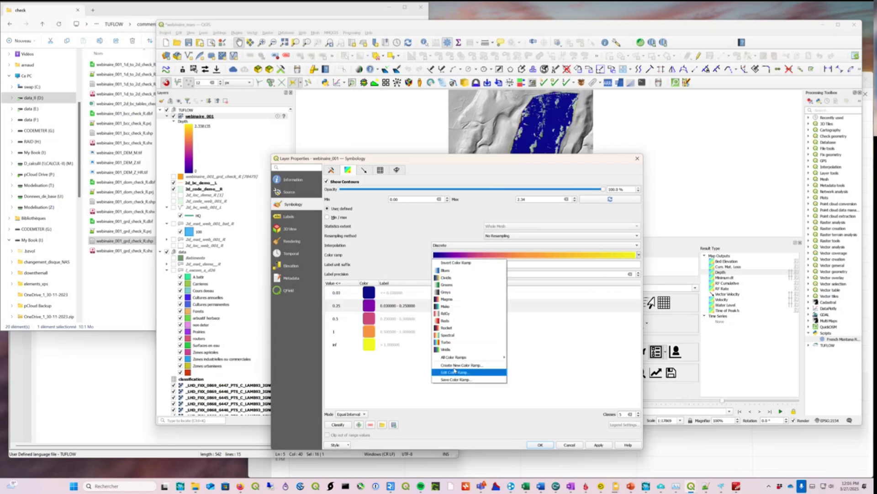
click(456, 263)
click(373, 295)
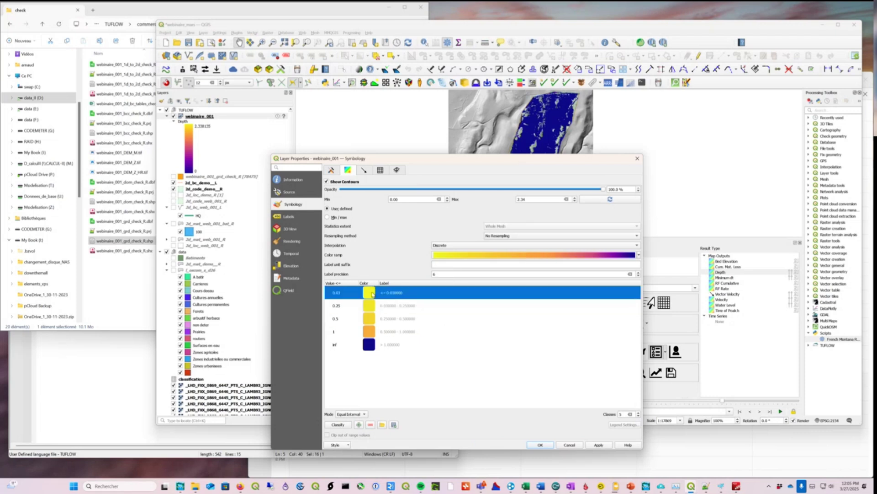
double_click(373, 294)
drag(728, 386, 694, 385)
click(685, 439)
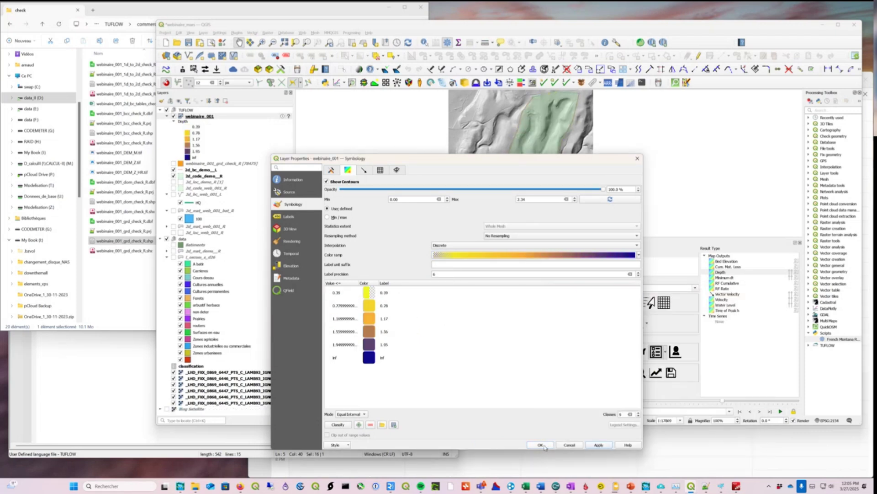
click(542, 444)
- Move the results back to an earlier time and dismiss the empty contour properties opened for Depth
mouse_move(721, 399)
mouse_down()
mouse_move(599, 401)
mouse_move(649, 401)
mouse_move(633, 401)
mouse_up()
click(722, 272)
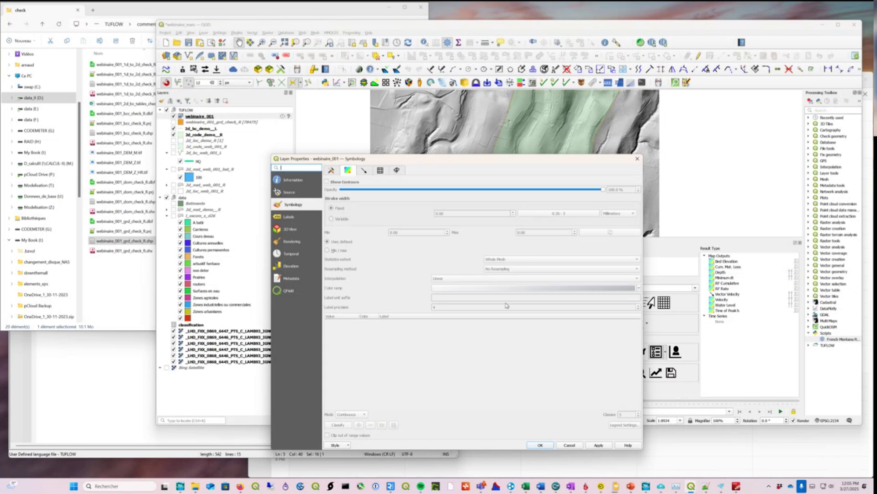
click(581, 444)
- Reopen the Depth contour properties and set the first two class limits to 0.03 and 0.5
right_click(727, 273)
click(743, 325)
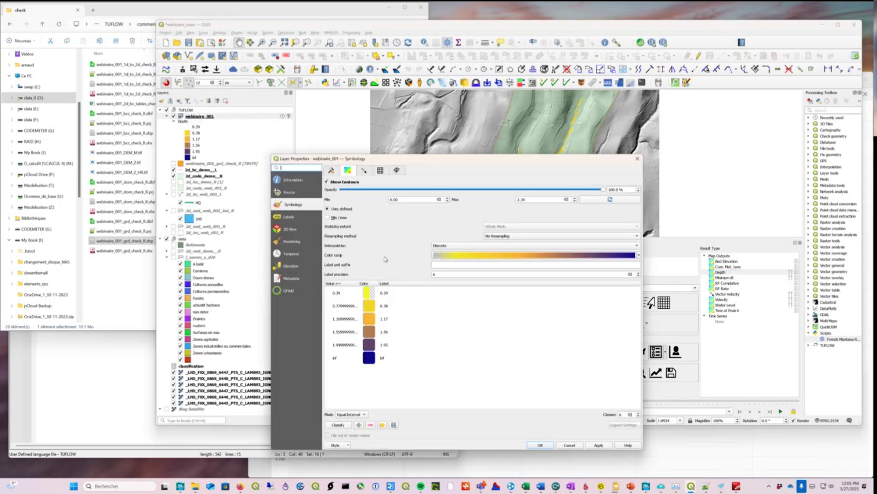
click(355, 306)
double_click(343, 292)
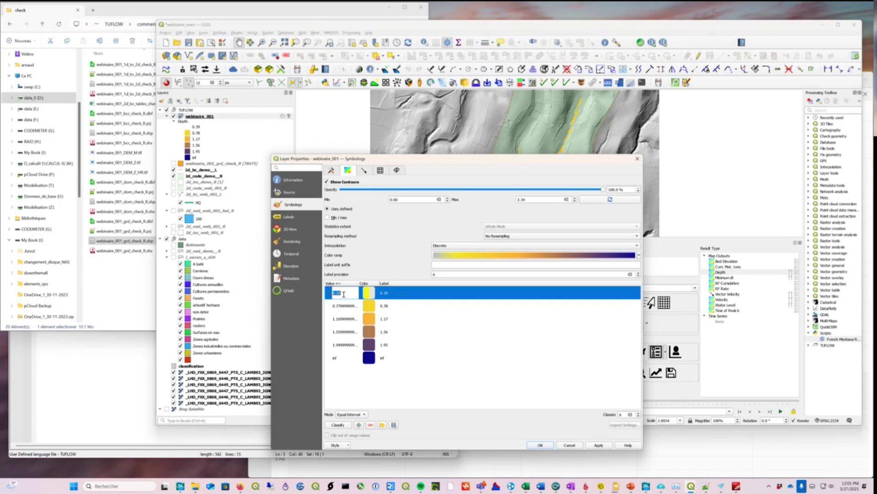
text(0.03)
key(Return)
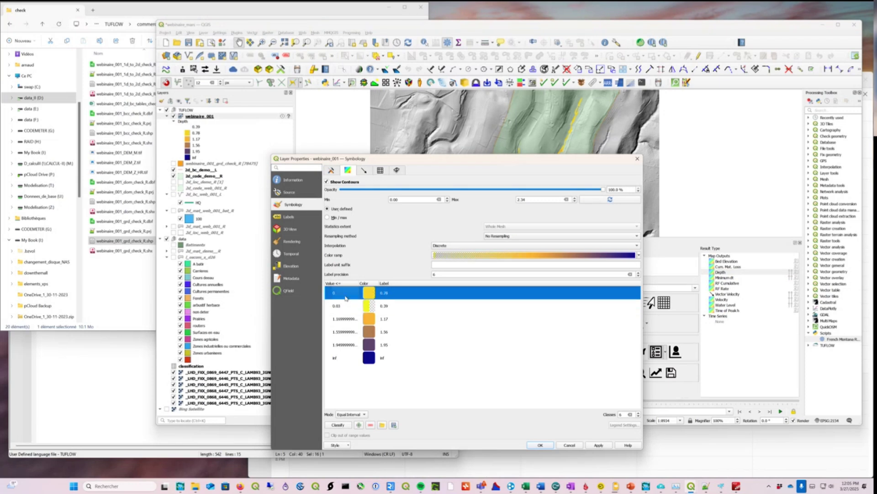
double_click(345, 293)
text(0.5)
key(Return)
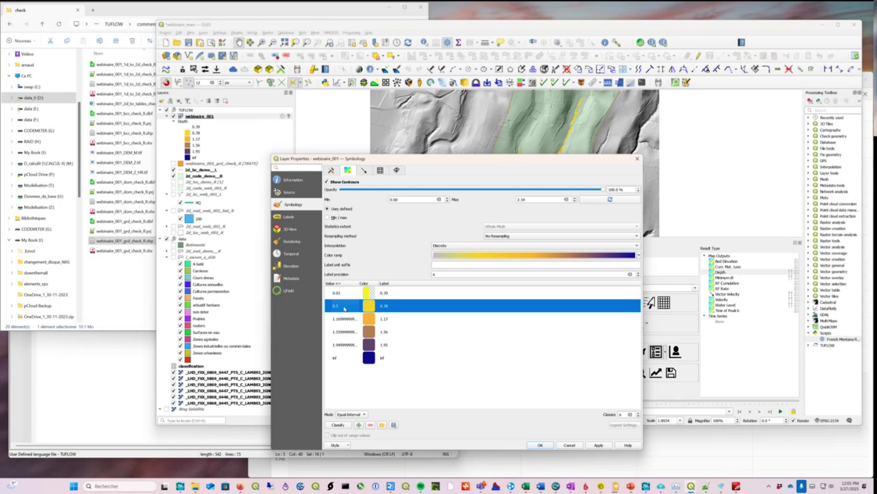
- Set the third and fourth Depth class limits to 1 and 2, and apply the symbology
click(343, 318)
double_click(343, 319)
text(1)
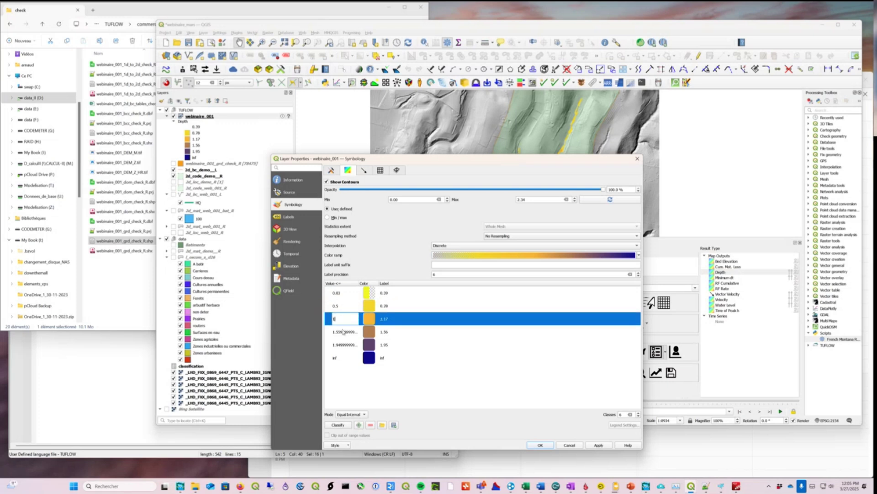
key(Return)
double_click(344, 332)
text(2)
key(Return)
click(602, 445)
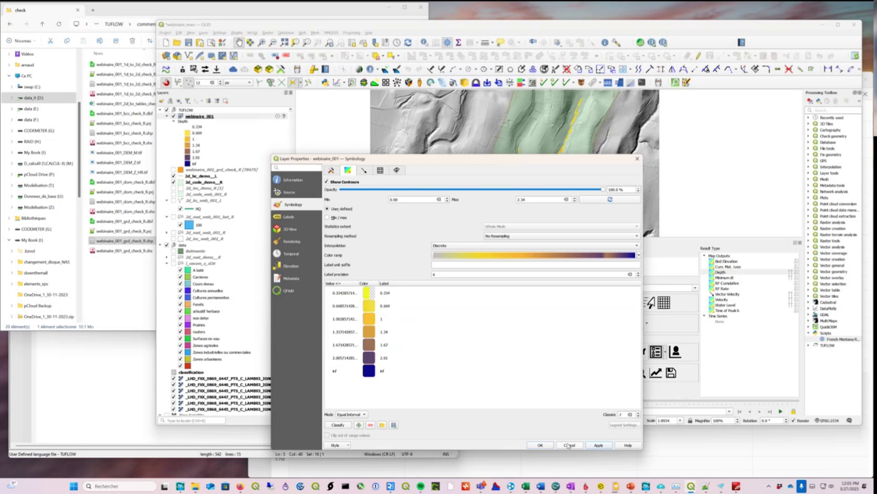
click(541, 445)
- Set the results time to 01:00:00 and inspect the Depth map along the valley flow paths
mouse_move(635, 401)
mouse_down()
mouse_move(602, 402)
mouse_move(697, 402)
mouse_move(634, 400)
mouse_up()
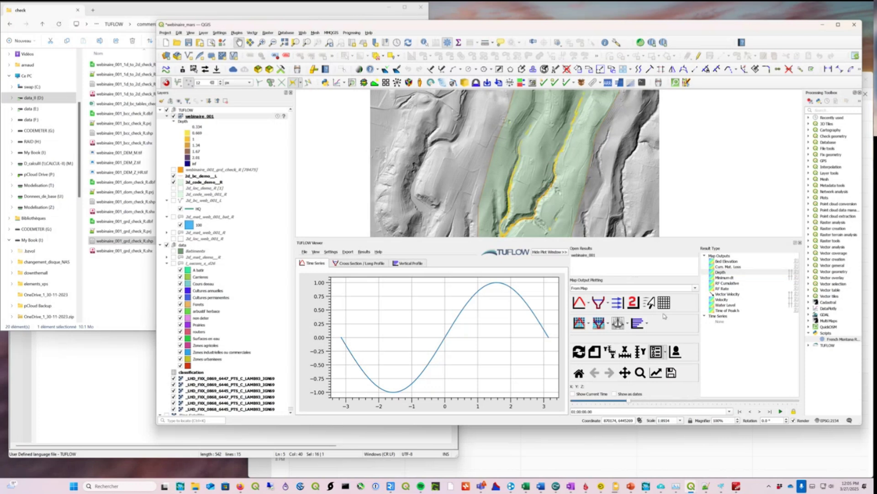
scroll(542, 197, up, 3)
scroll(542, 196, down, 2)
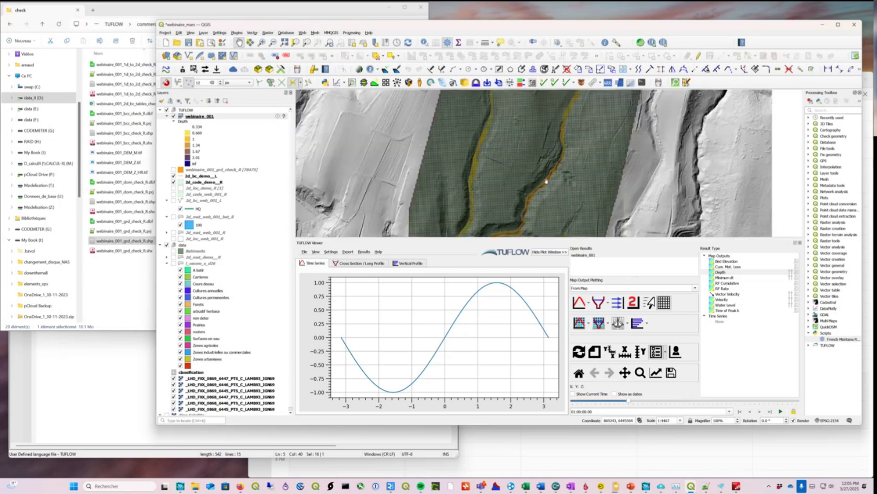
scroll(546, 181, down, 1)
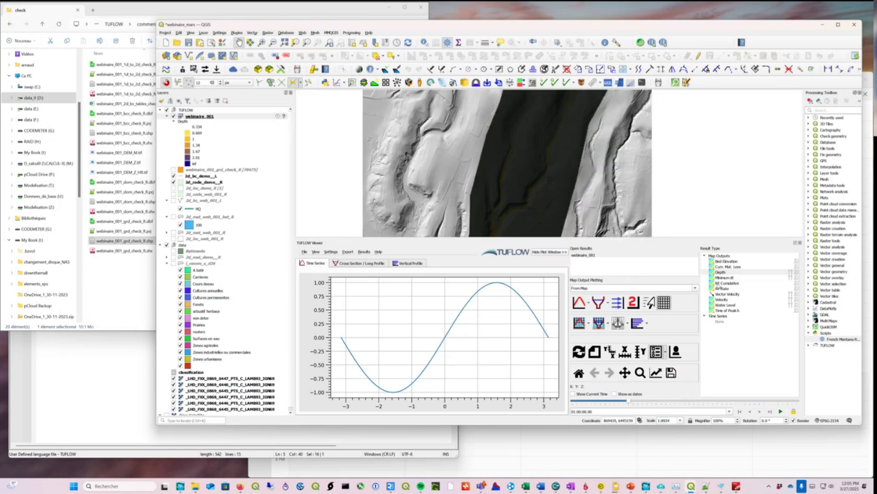
- Switch to Notepad++ and review the OUTPUT SETTINGS block of the webinaire_001 tcf file
click(120, 407)
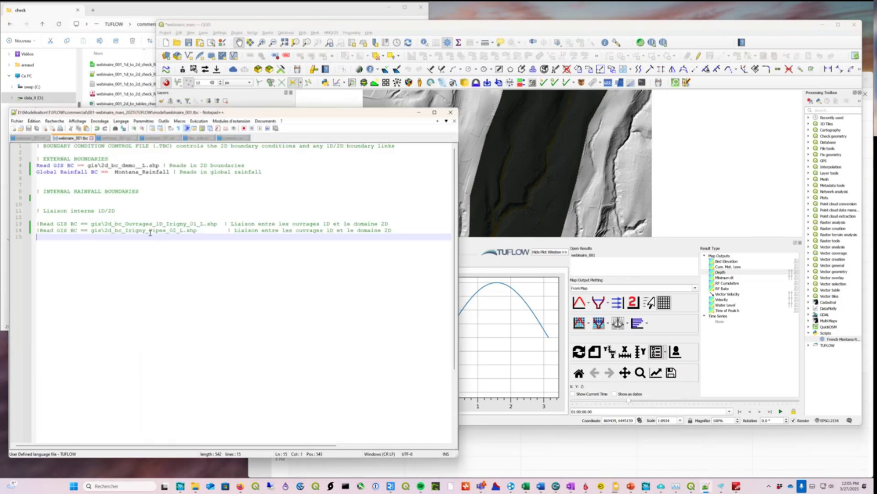
click(35, 138)
scroll(137, 277, down, 6)
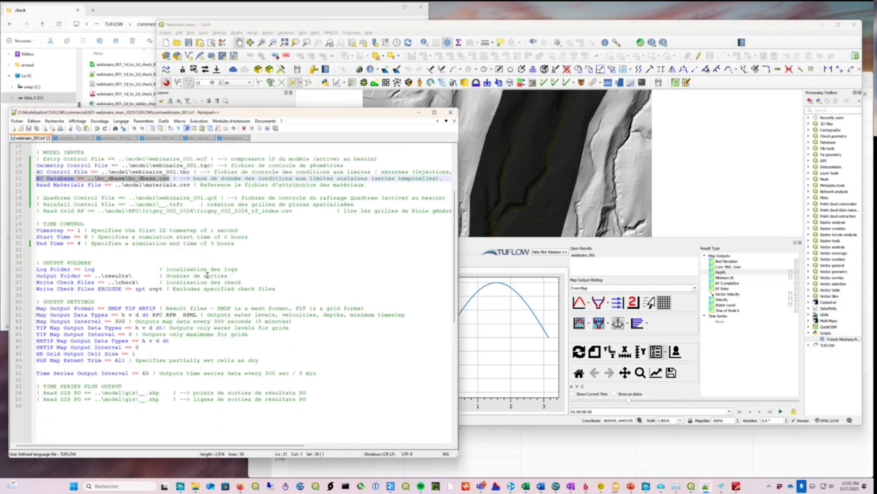
drag(38, 288, 326, 354)
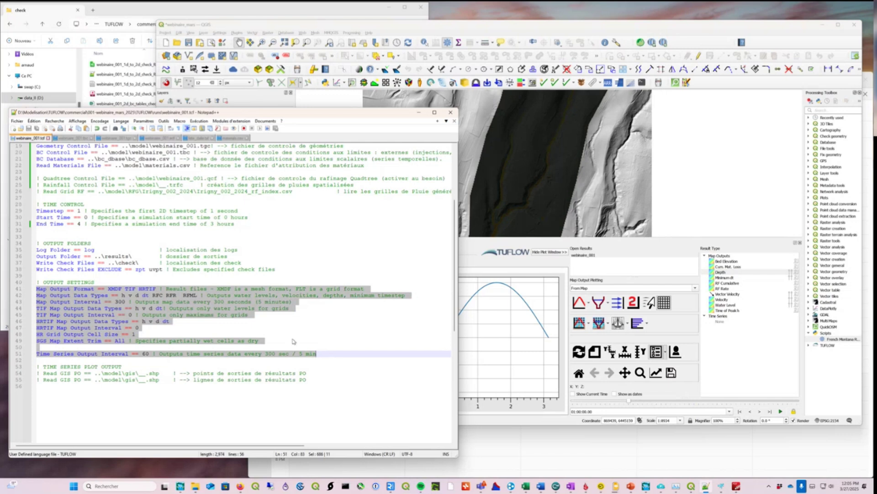
click(203, 315)
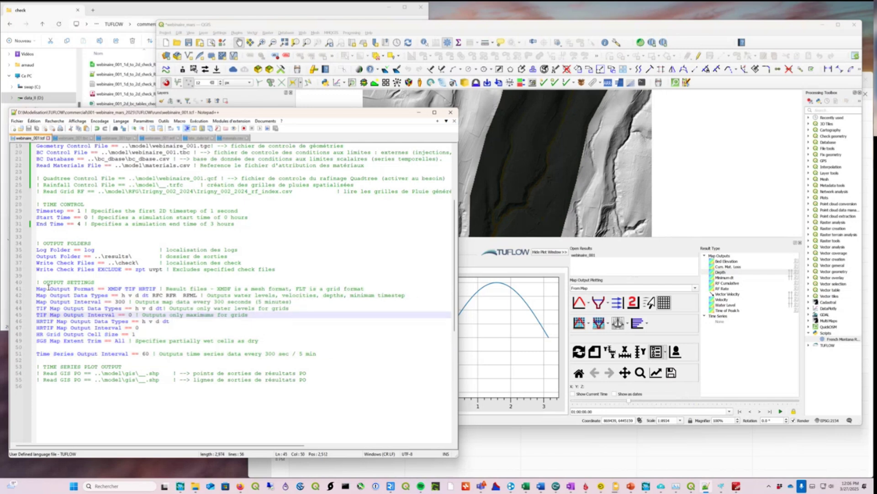
drag(35, 289, 285, 344)
click(142, 334)
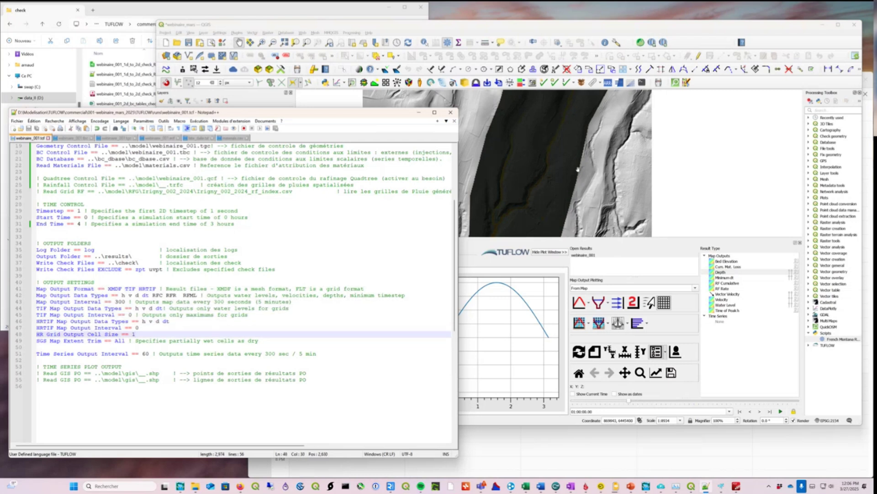
- Examine the XMDF, TIF and HRTIF map output formats and the TIF and HRTIF map output intervals
double_click(114, 290)
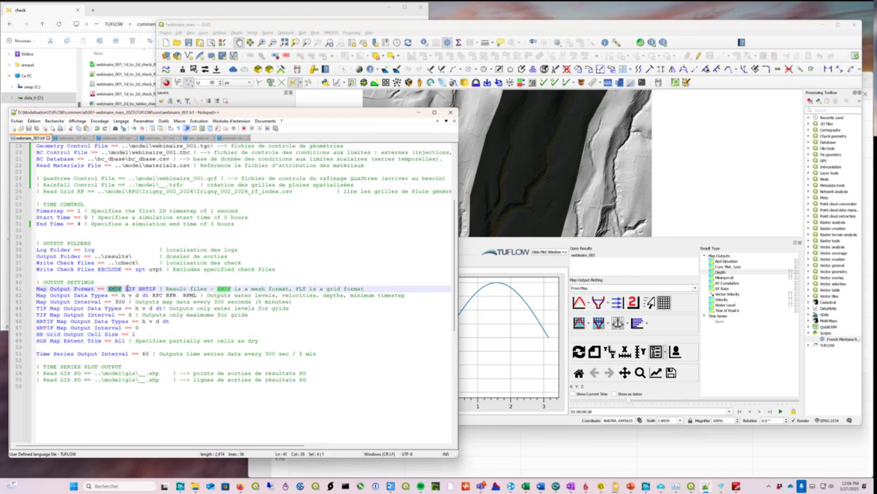
drag(125, 289, 156, 289)
drag(138, 328, 38, 316)
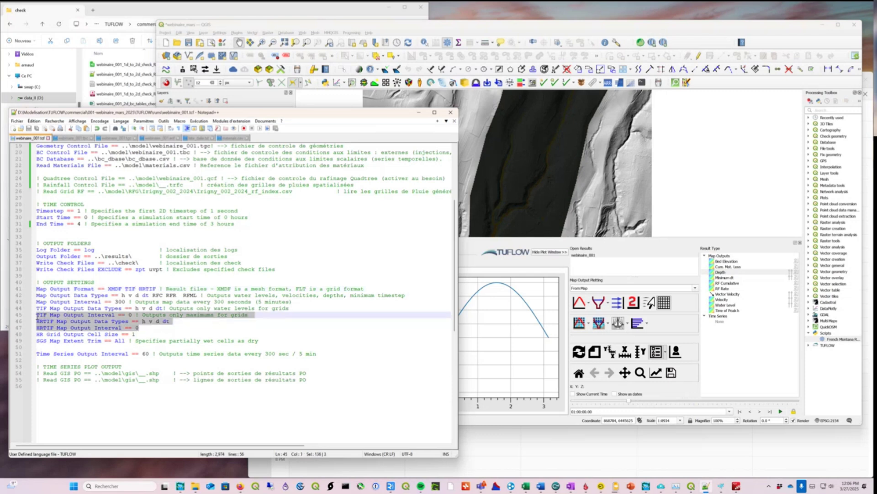
double_click(130, 315)
double_click(137, 328)
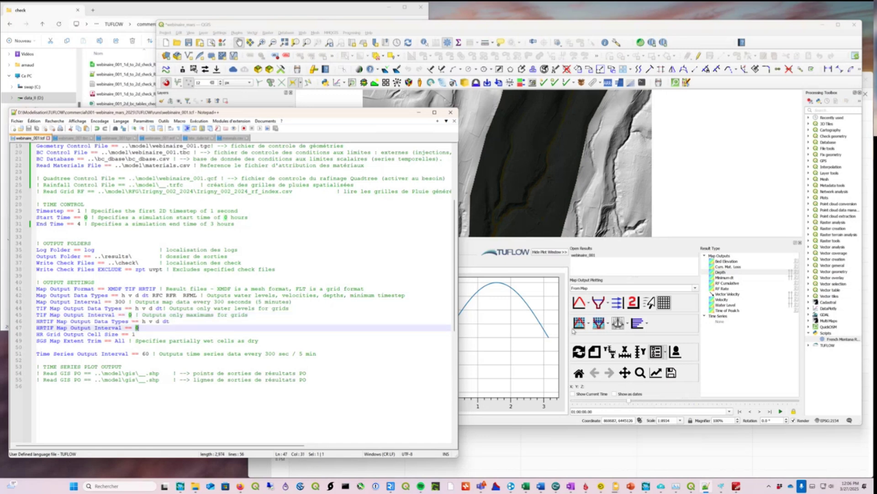
- Switch to File Explorer, browse to TUFLOW\results\grids and add webinaire_001_d_HR_Max.tif to the QGIS map
key(alt+Tab)
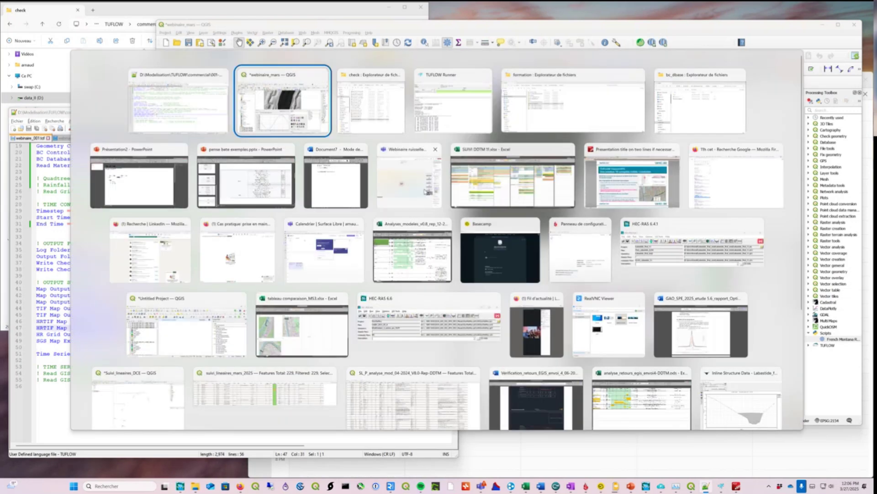
key(alt+Tab)
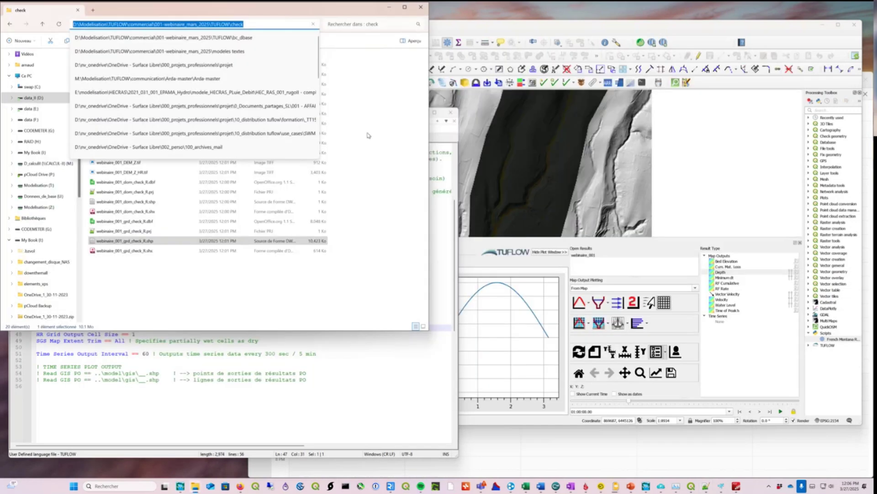
click(253, 24)
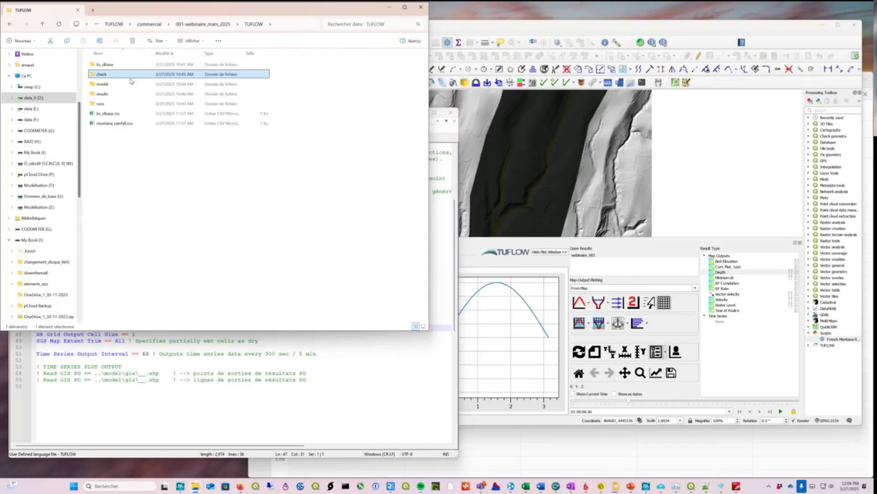
double_click(112, 64)
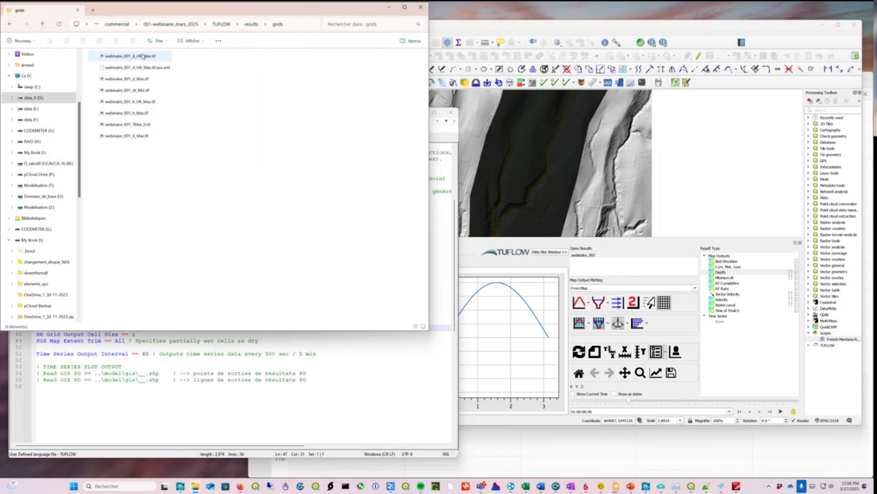
drag(155, 58, 560, 142)
click(526, 187)
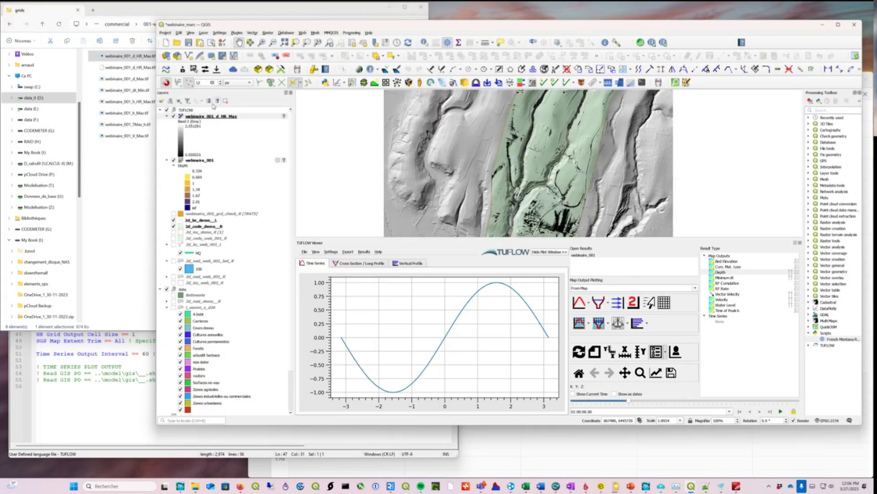
- Hide the webinaire_001 mesh results layer and inspect the high-resolution maximum depth raster up close
click(174, 160)
scroll(537, 184, up, 4)
drag(522, 175, 579, 114)
drag(491, 175, 424, 191)
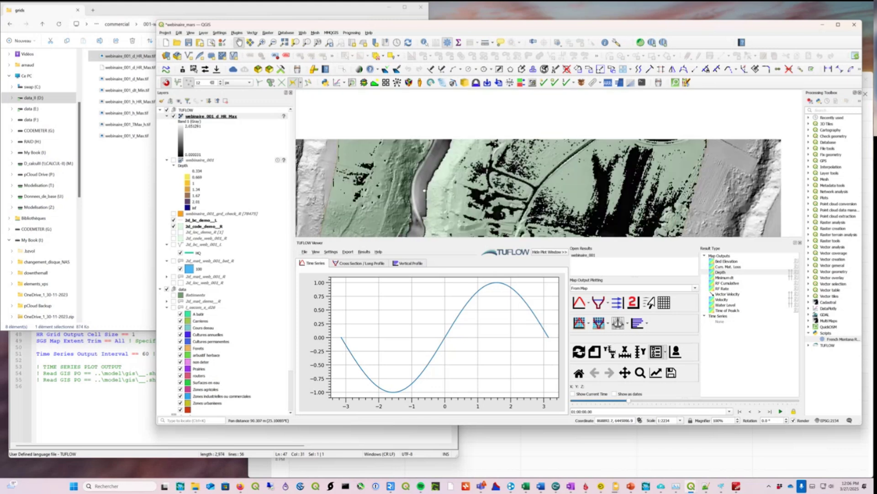
scroll(424, 190, up, 1)
- Check the pixel size of the webinaire_001_d_HR_Max raster in its layer information, then close the properties without changes
click(192, 117)
right_click(192, 117)
click(214, 246)
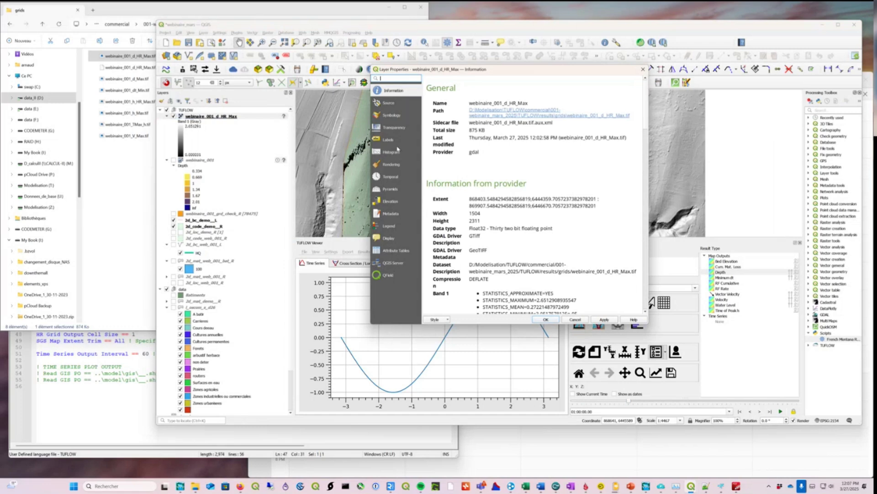
scroll(481, 169, down, 5)
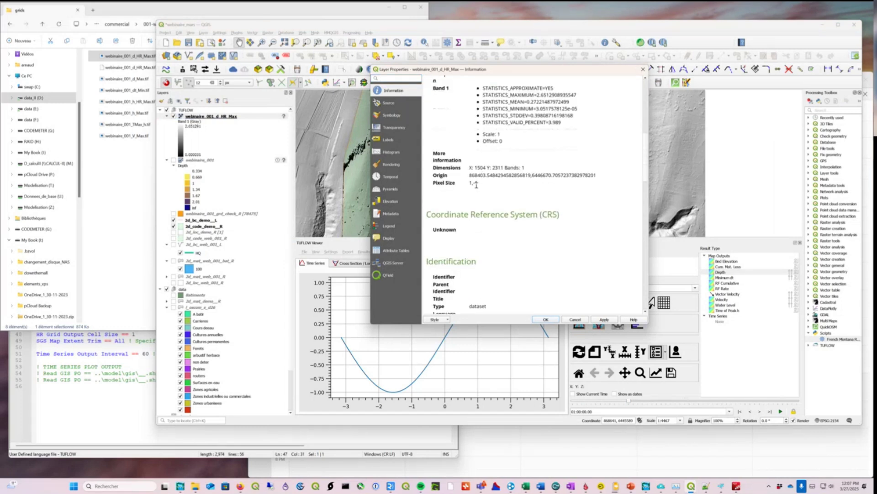
triple_click(476, 183)
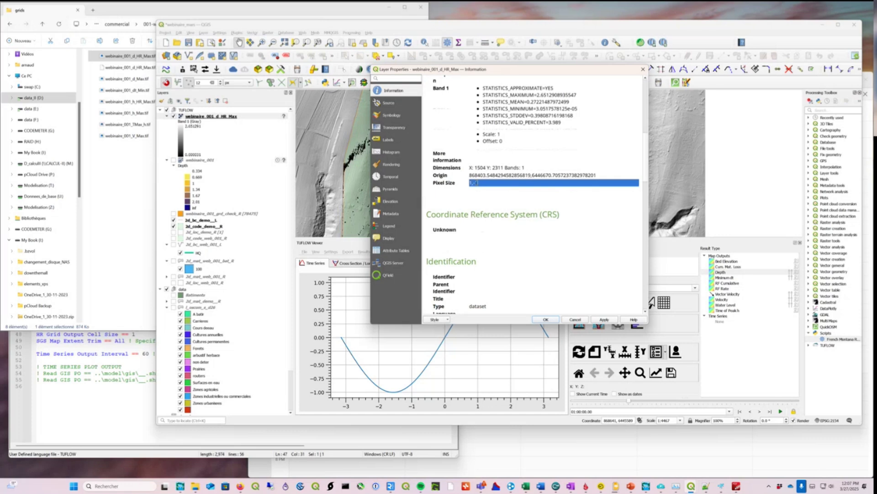
click(577, 320)
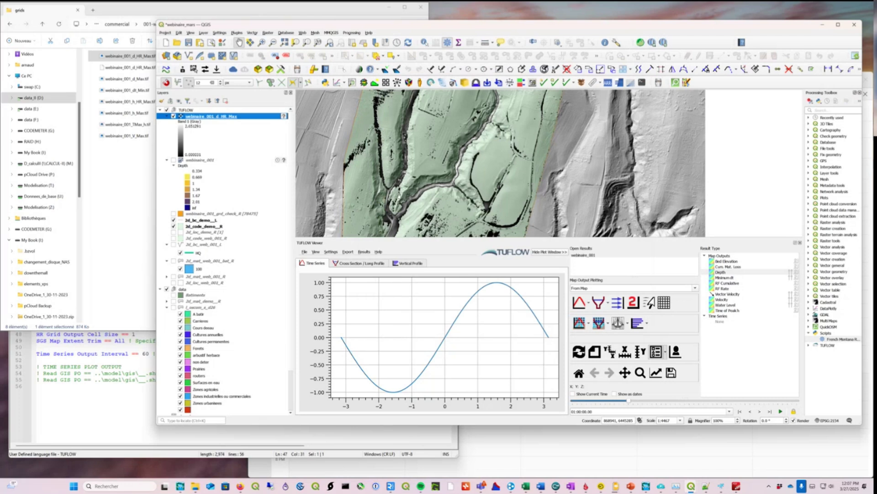
- Inspect the high-resolution maximum depth raster along the river and across the downstream floodplain
drag(430, 185, 404, 161)
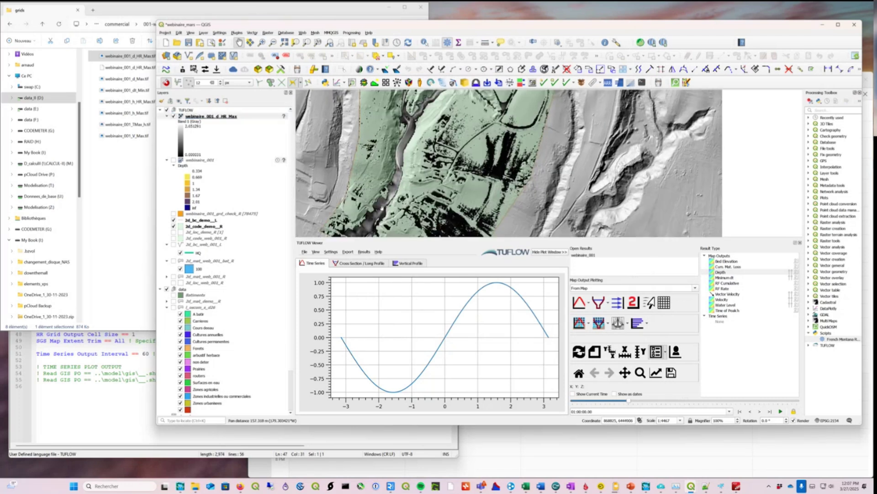
drag(382, 208, 412, 155)
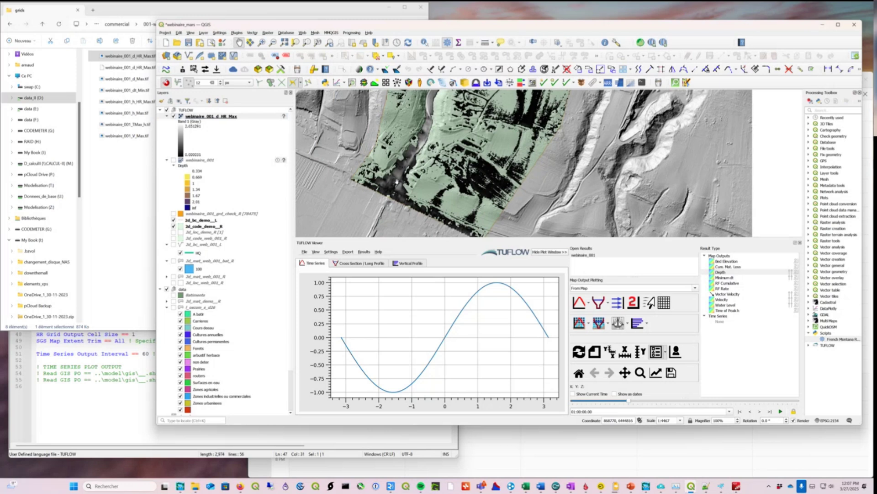
drag(398, 182, 390, 188)
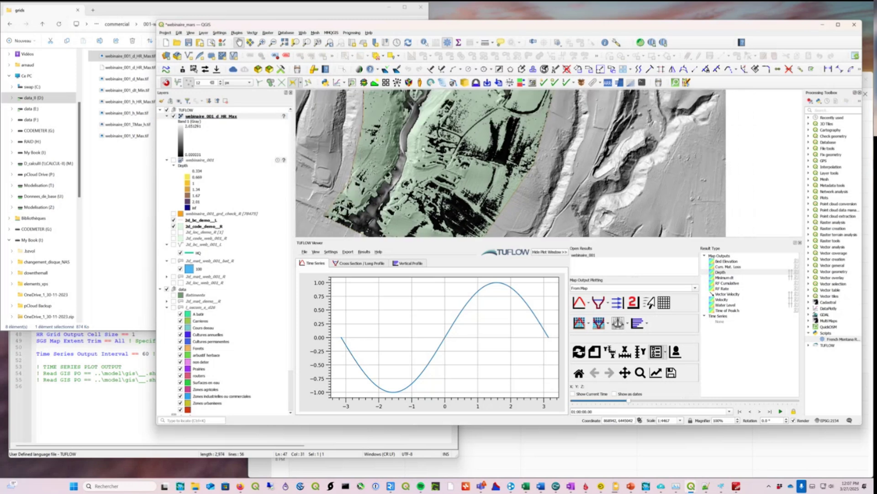
drag(384, 175, 394, 170)
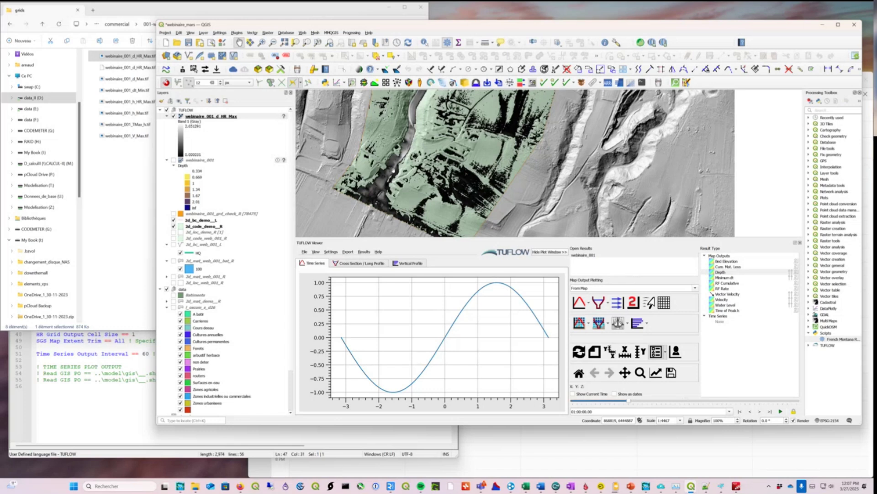
drag(625, 135, 600, 200)
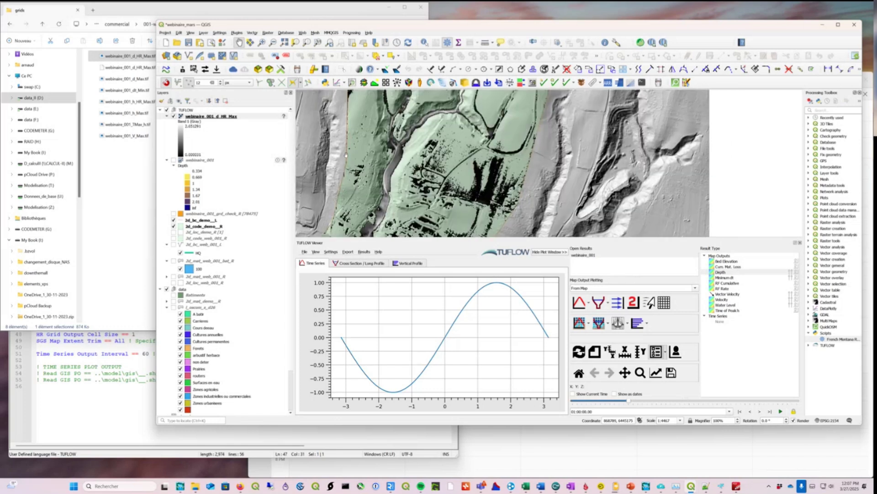
- Switch to File Explorer, browse to TUFLOW\check and add webinaire_001_dom_check_R.shp to the QGIS map
key(alt+Tab)
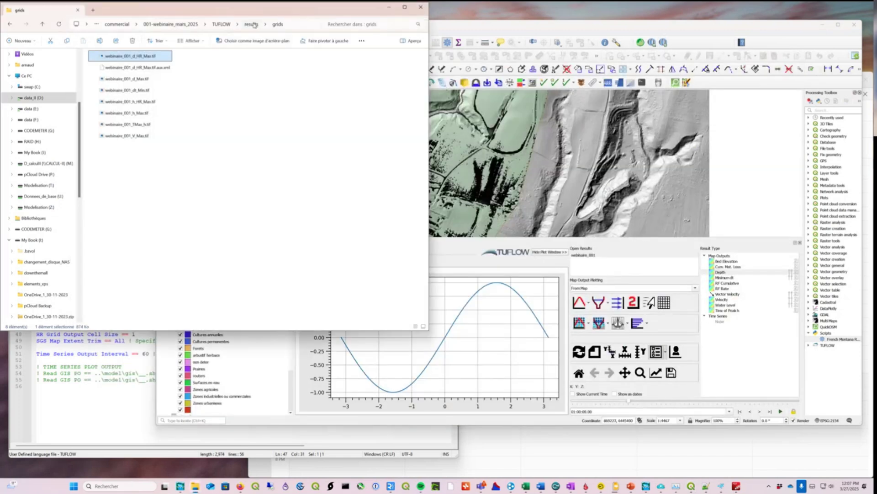
click(221, 25)
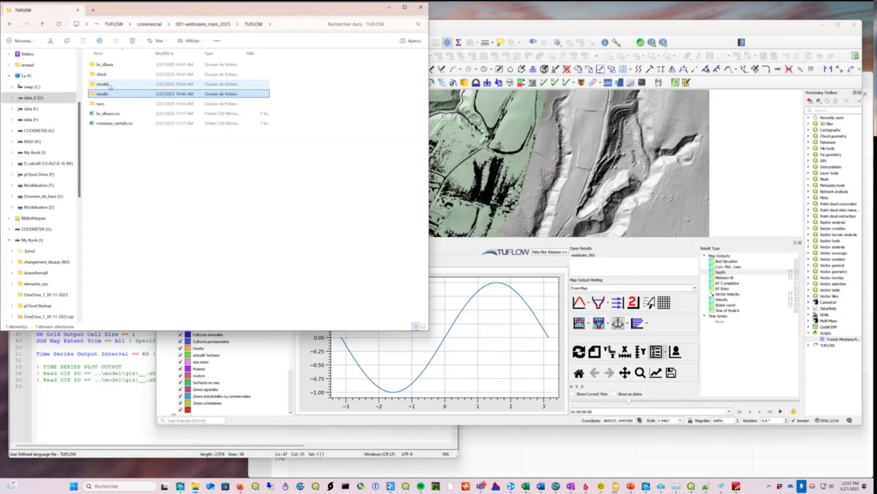
double_click(101, 74)
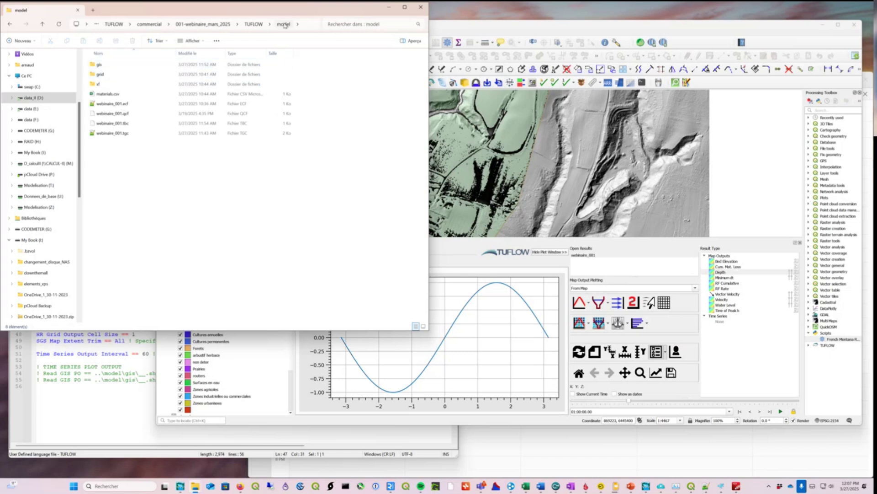
click(255, 23)
double_click(103, 75)
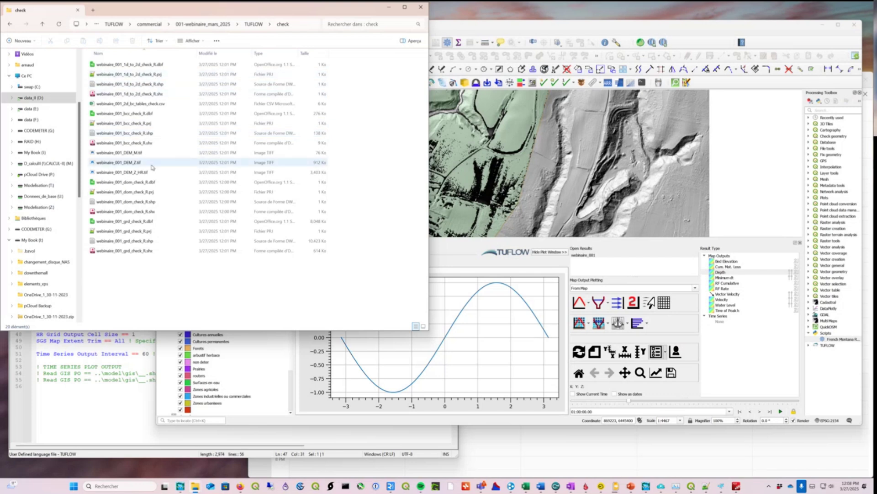
drag(150, 201, 550, 150)
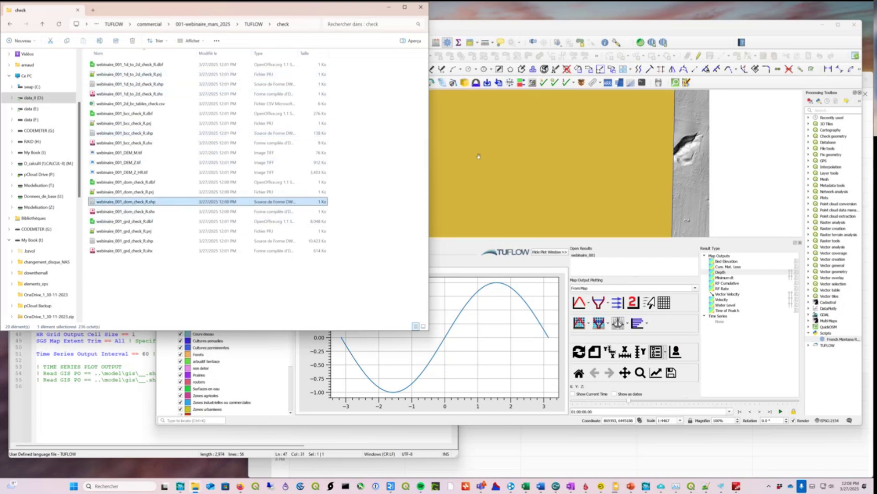
- Return to QGIS, hide the webinaire_001_dom_check_R layer and view the maximum depth raster over a wider area
click(492, 127)
click(174, 116)
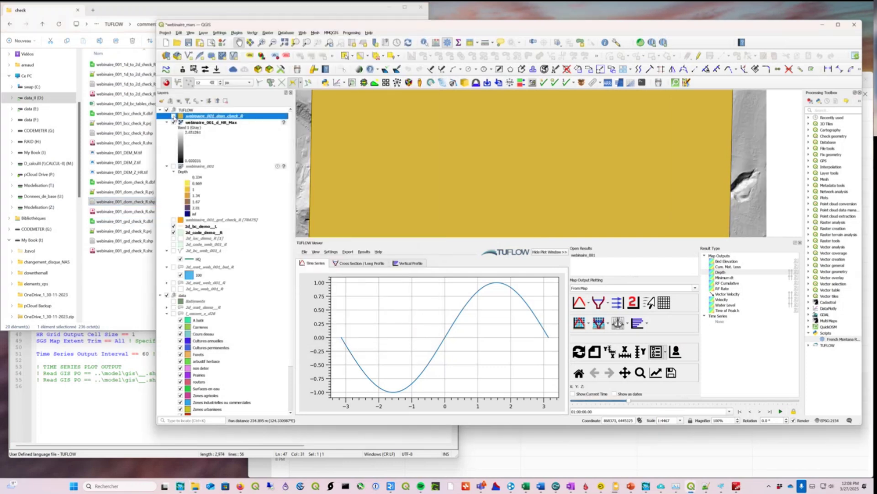
drag(436, 157, 461, 153)
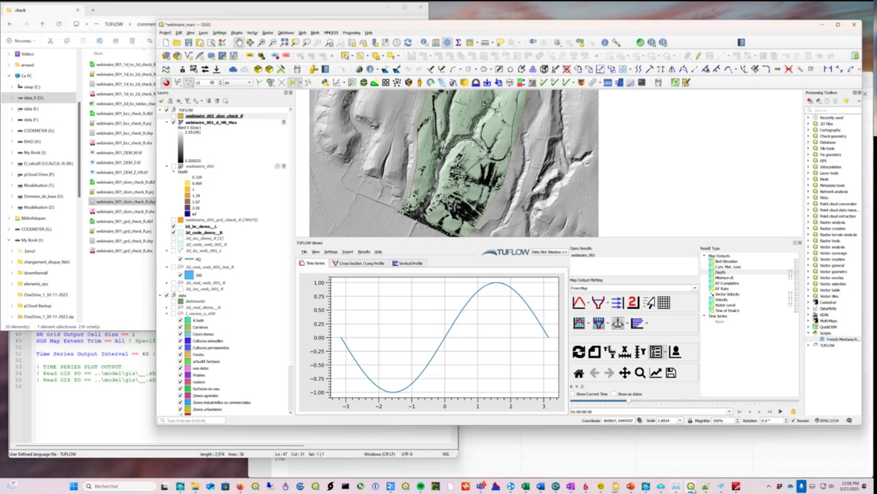
- Switch to the TUFLOW presentation in PDF-XChange Editor and go to the slide on 1D/2D coupling
mouse_move(740, 488)
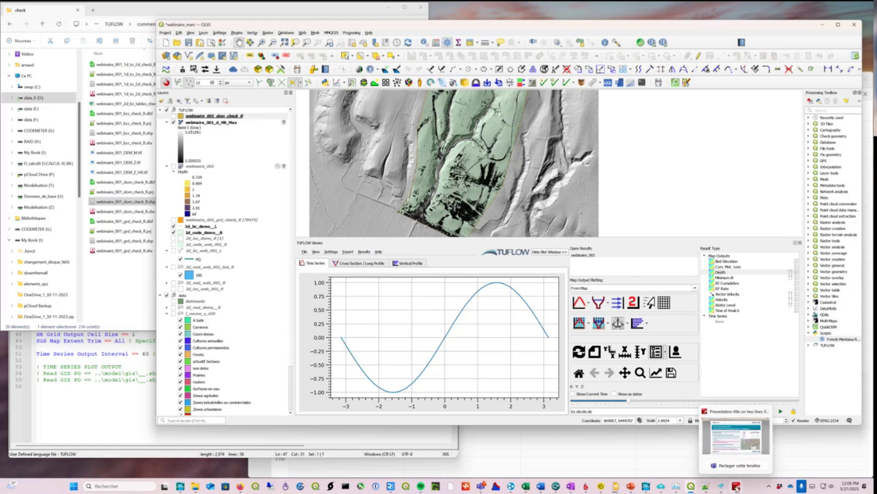
click(736, 487)
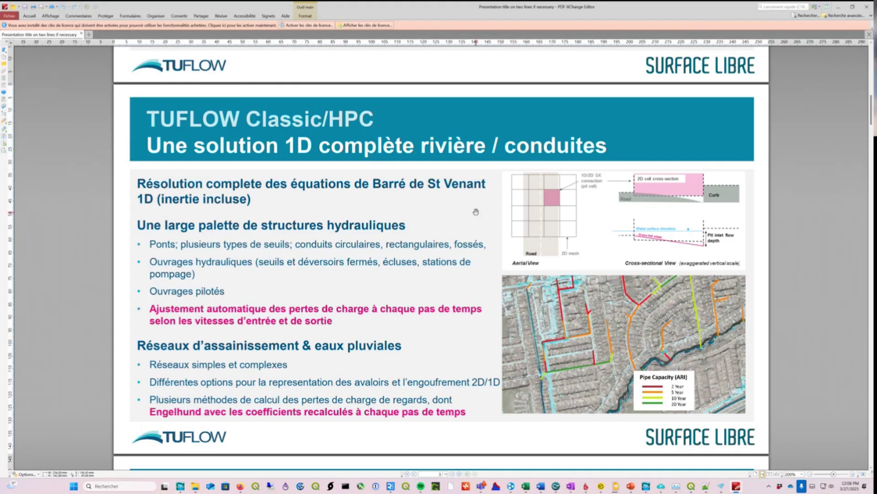
scroll(476, 203, down, 3)
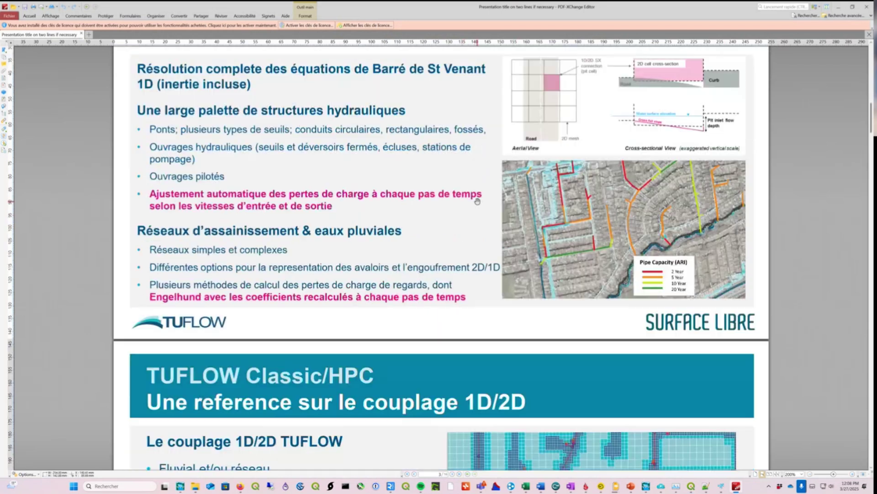
scroll(477, 202, down, 6)
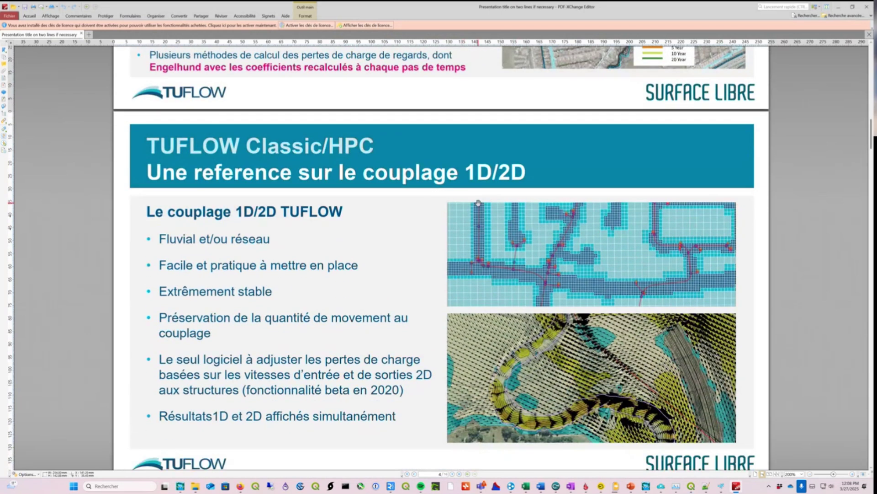